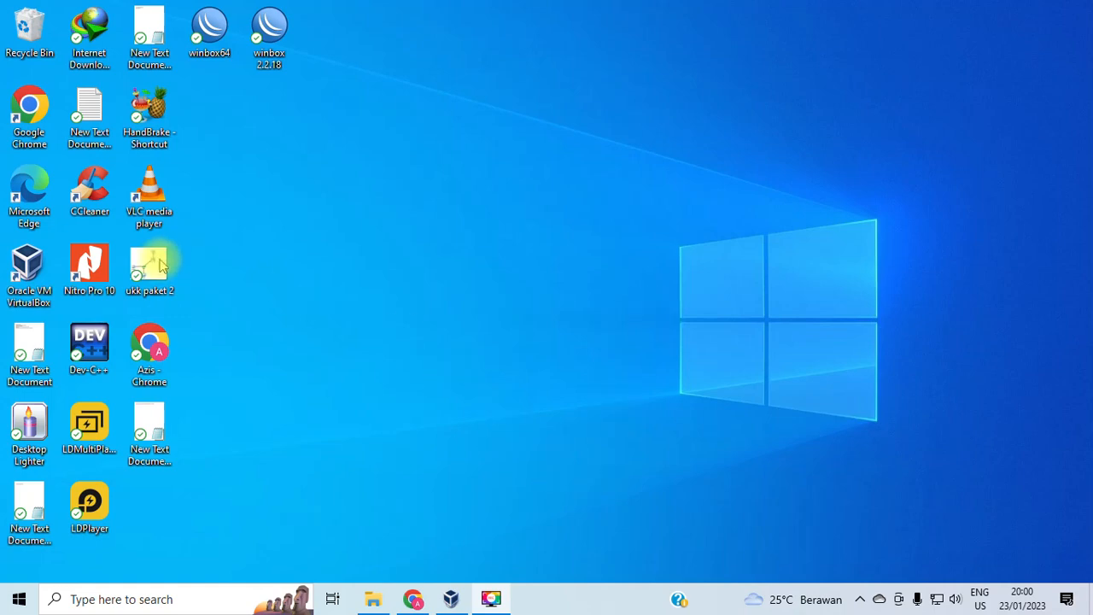
# Start the mikrotik virtual machine from VirtualBox Manager and minimize the manager.
pyautogui.click(452, 599)
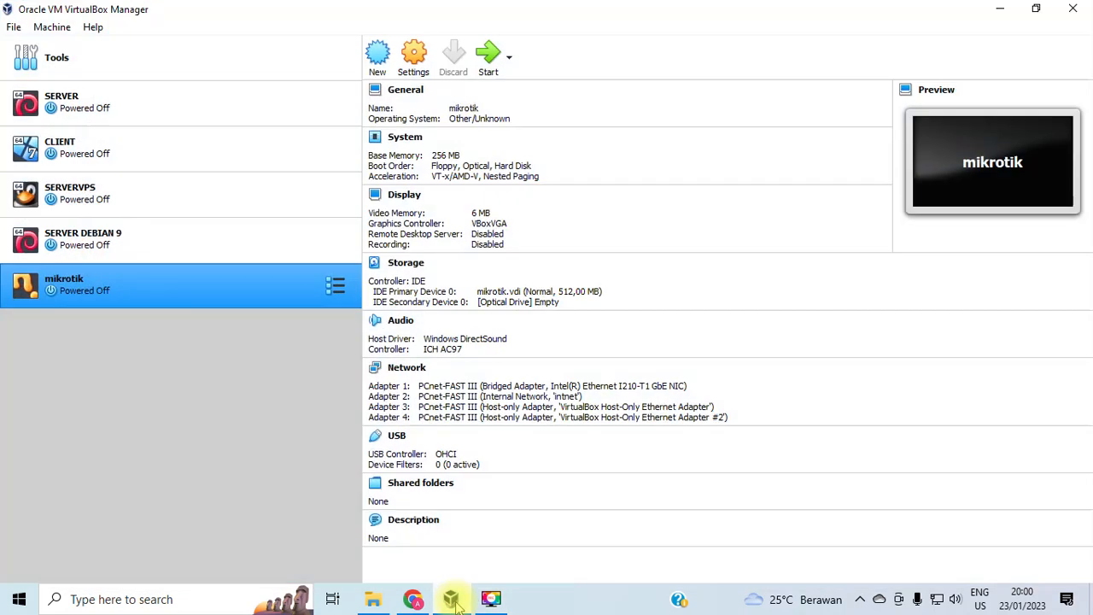
pyautogui.doubleClick(66, 292)
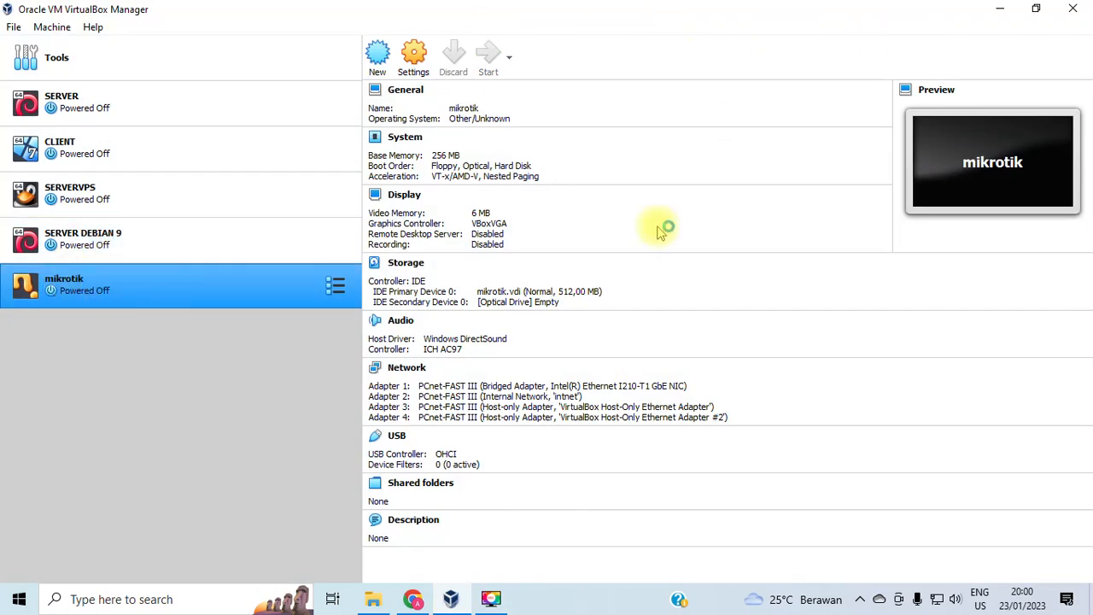
pyautogui.click(1004, 10)
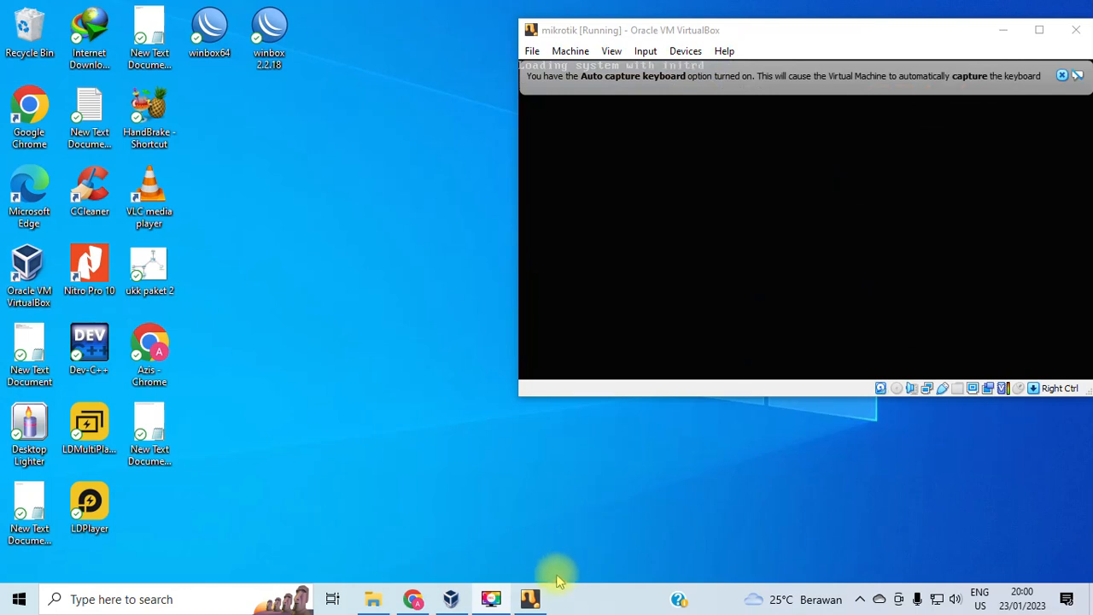
# Dismiss the keyboard auto-capture notice and shift the mikrotik VM window slightly left.
pyautogui.moveTo(538, 602)
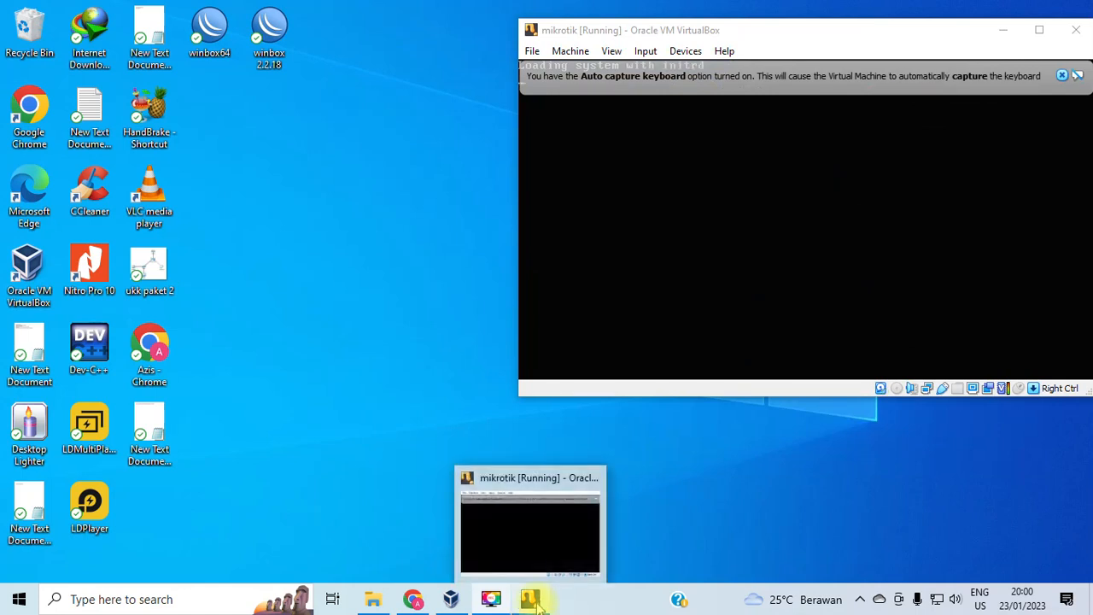
pyautogui.click(1062, 75)
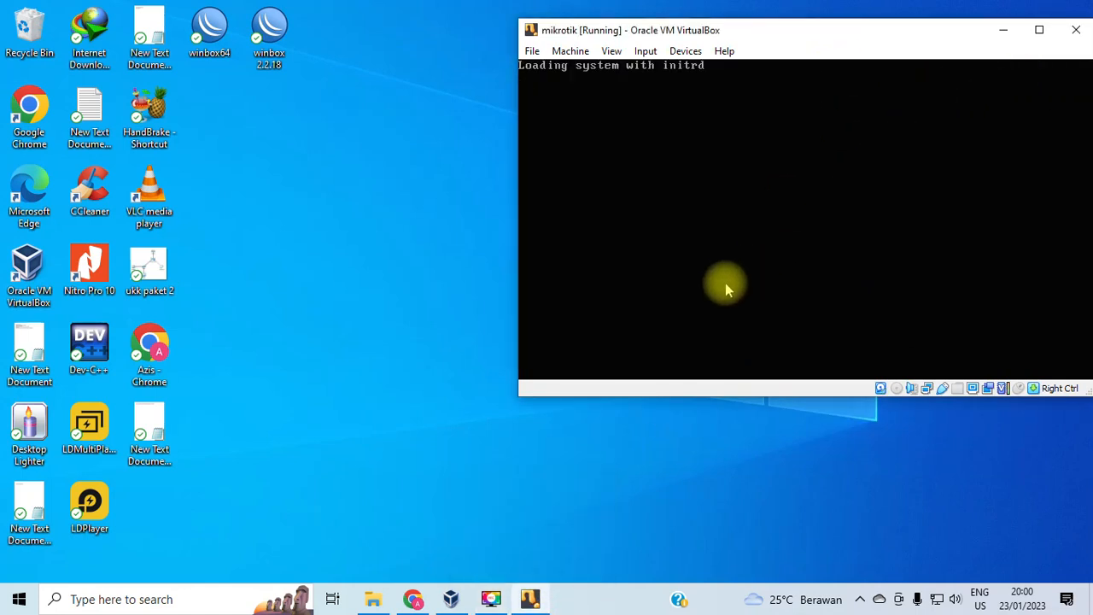
pyautogui.moveTo(826, 30); pyautogui.dragTo(734, 30)
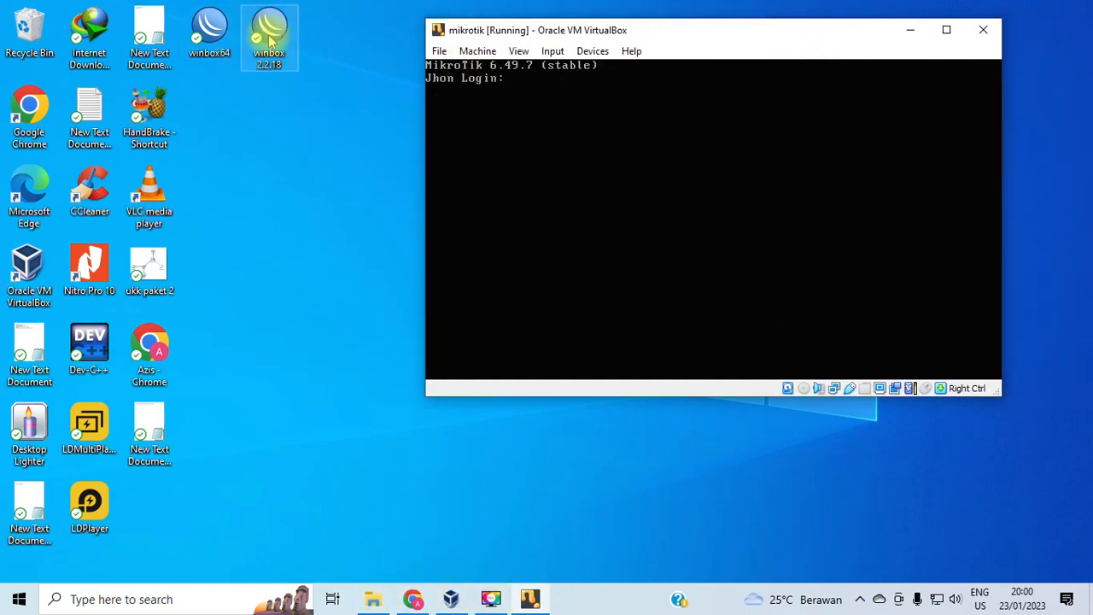
# Launch winbox64 and refresh the Neighbors list to discover MikroTik routers.
pyautogui.doubleClick(213, 33)
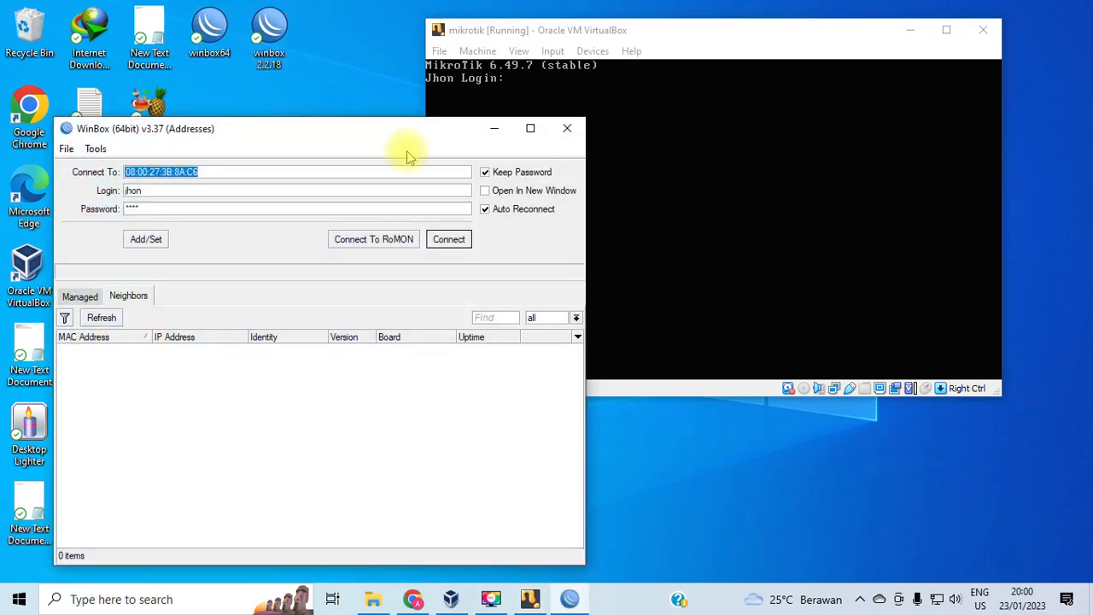
pyautogui.moveTo(345, 138); pyautogui.dragTo(649, 100)
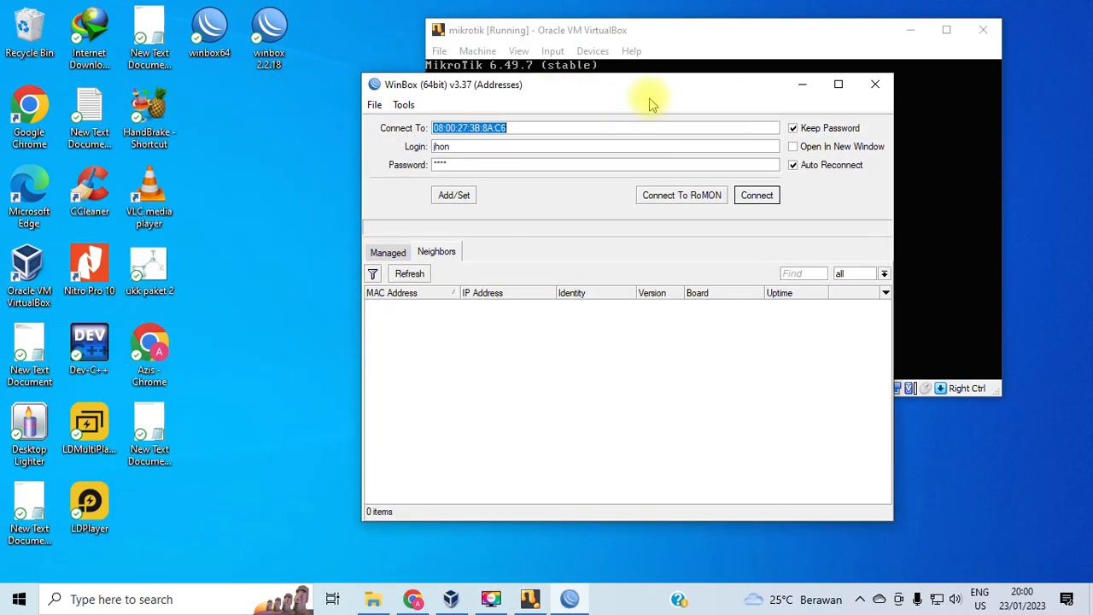
pyautogui.click(495, 165)
pyautogui.click(416, 273)
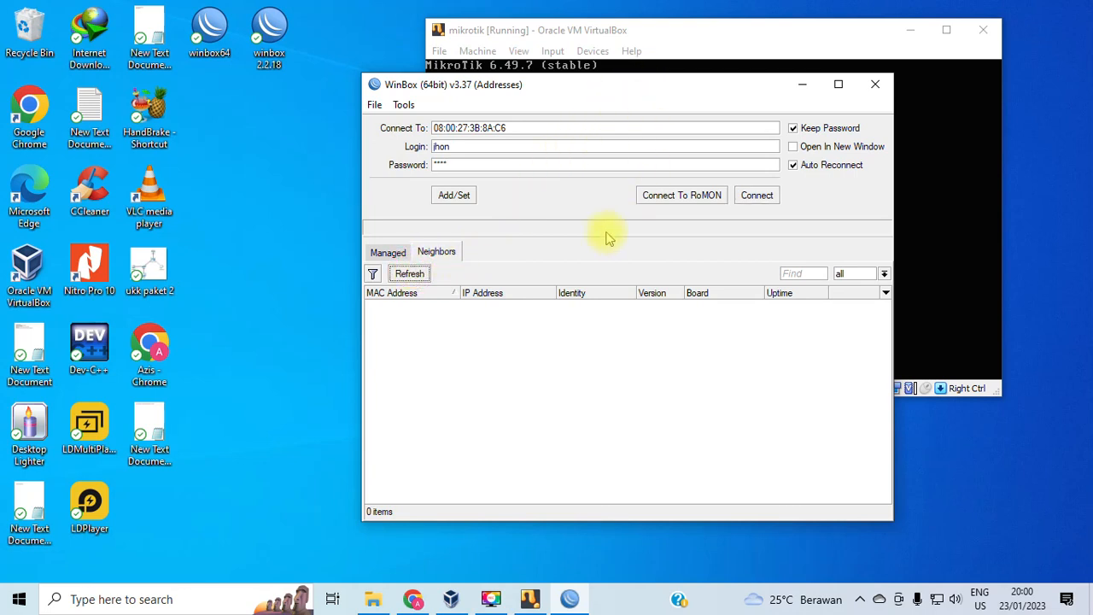
pyautogui.click(417, 274)
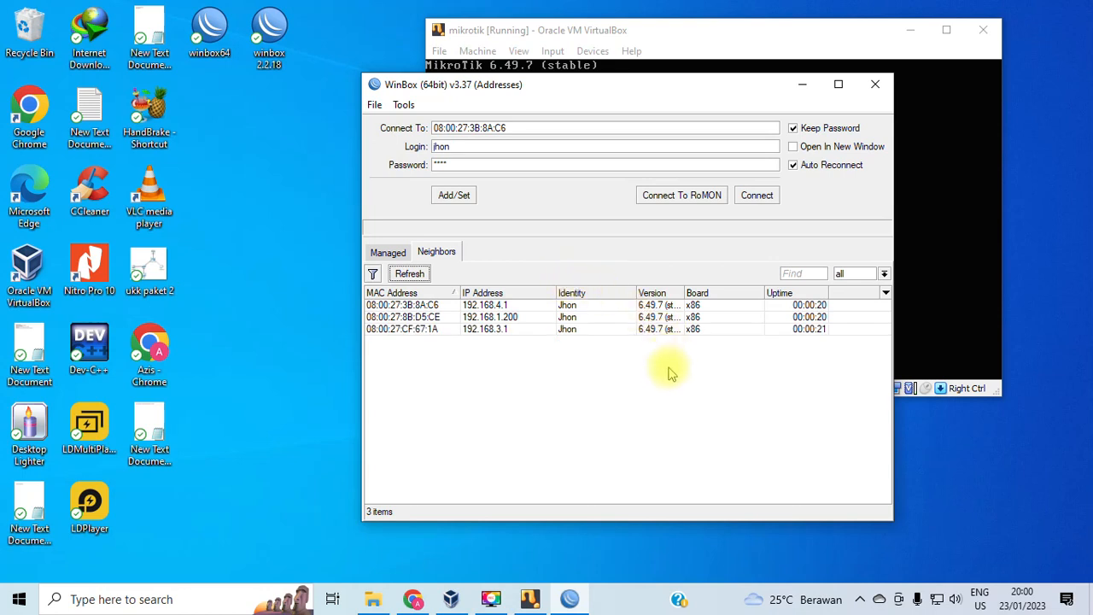
# Try connecting to the router at 192.168.3.1, then cancel the stalled attempt.
pyautogui.click(429, 328)
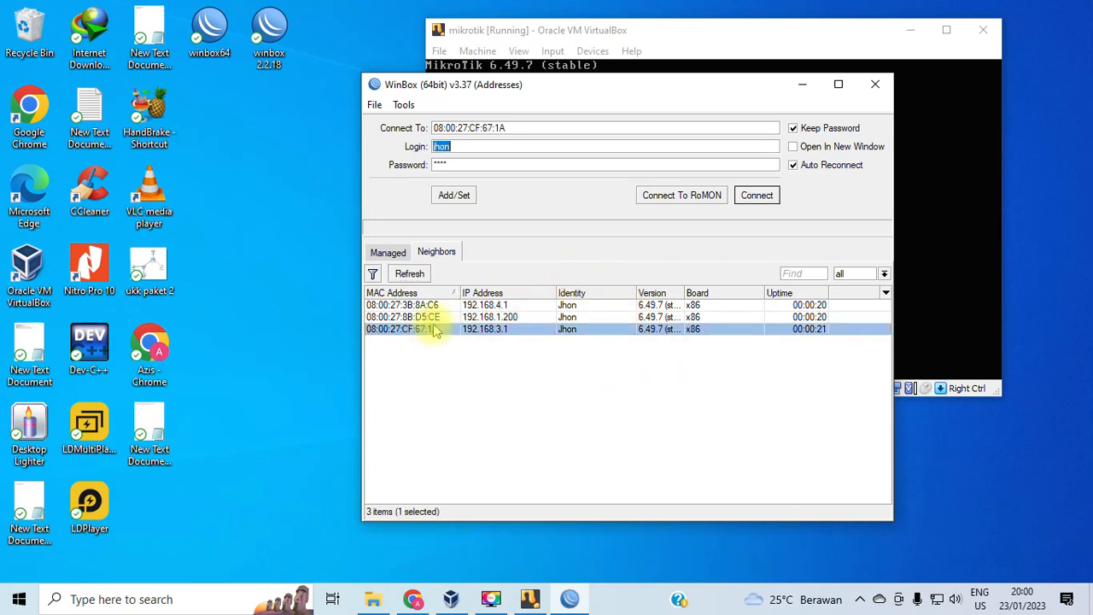
pyautogui.click(427, 305)
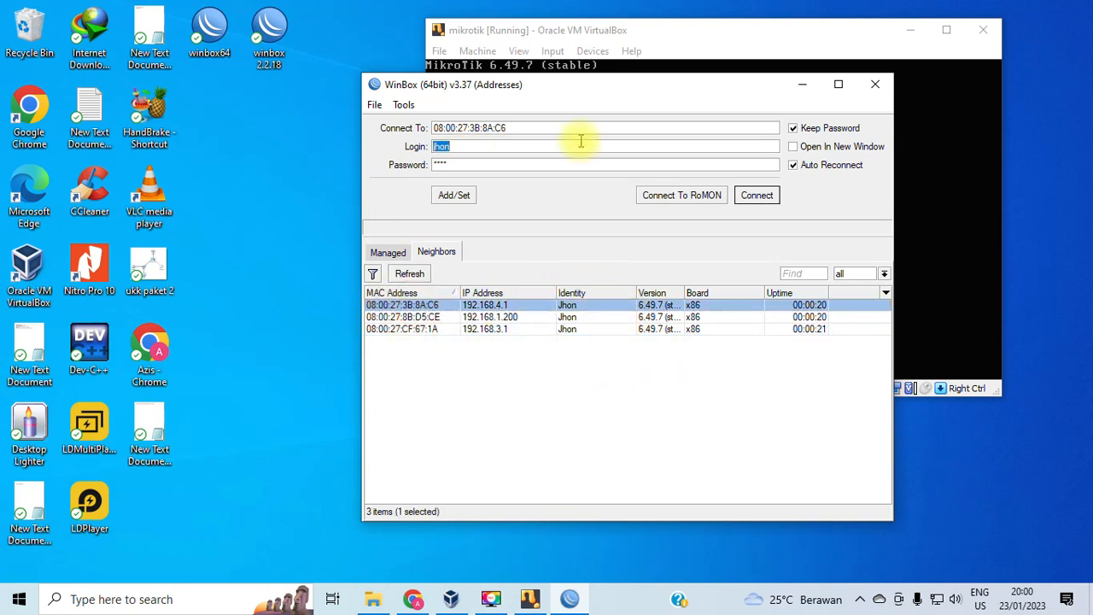
pyautogui.click(500, 305)
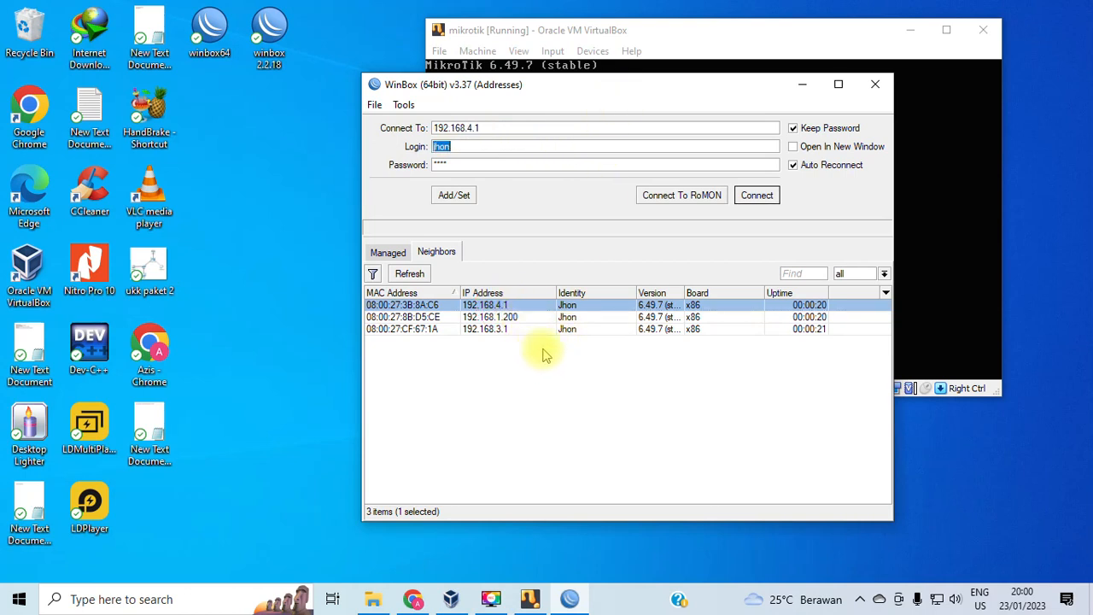
pyautogui.click(485, 329)
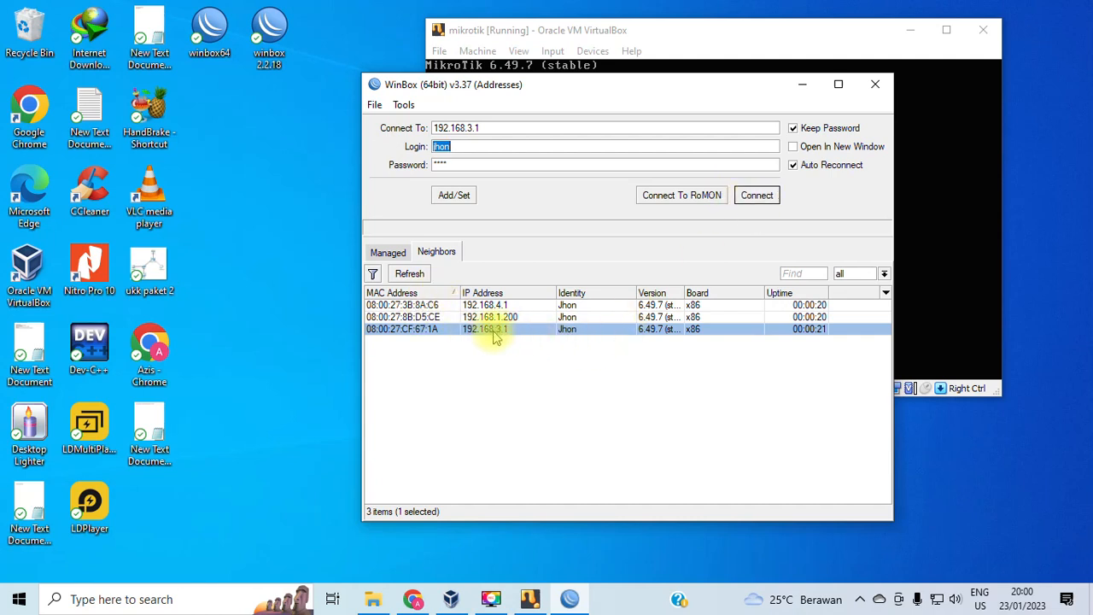
pyautogui.click(757, 196)
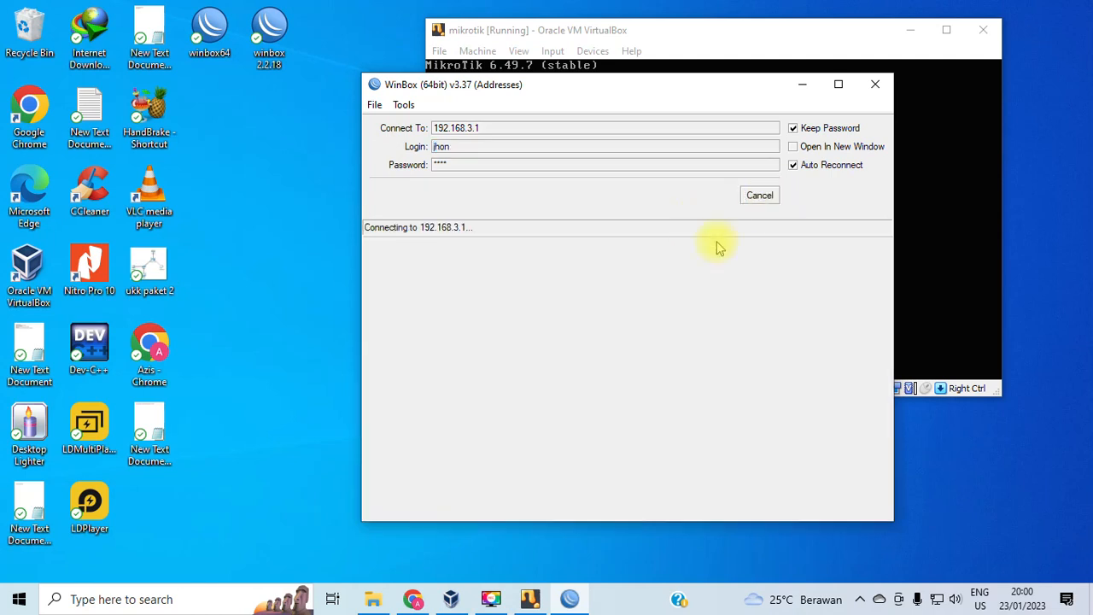
pyautogui.moveTo(649, 90); pyautogui.dragTo(522, 63)
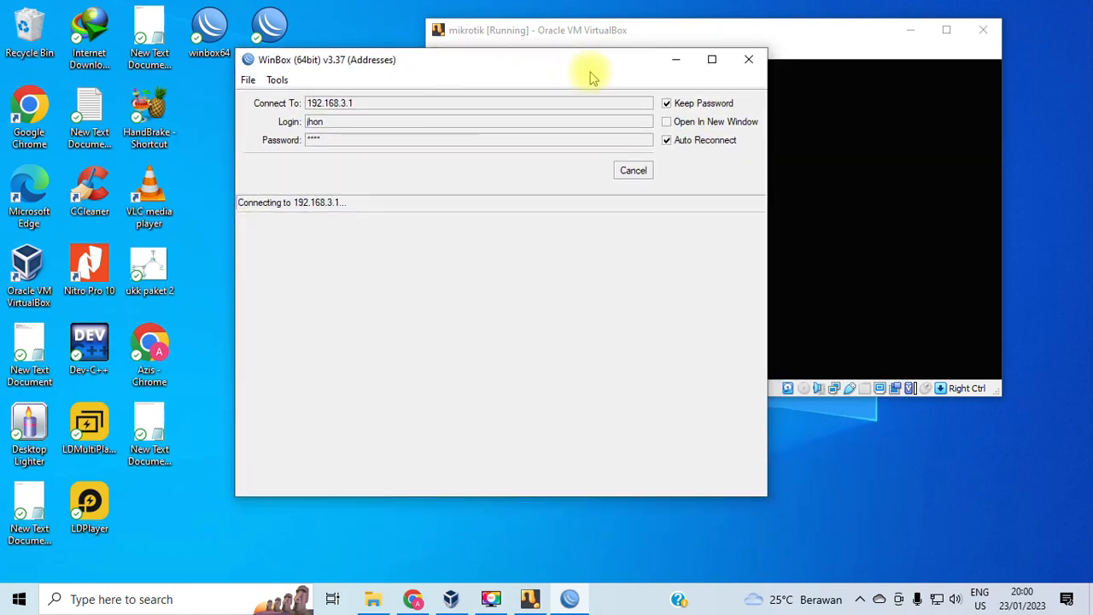
pyautogui.click(636, 173)
# Connect to the router at 192.168.1.200 and dismiss the RouterOS licence welcome notice.
pyautogui.click(363, 292)
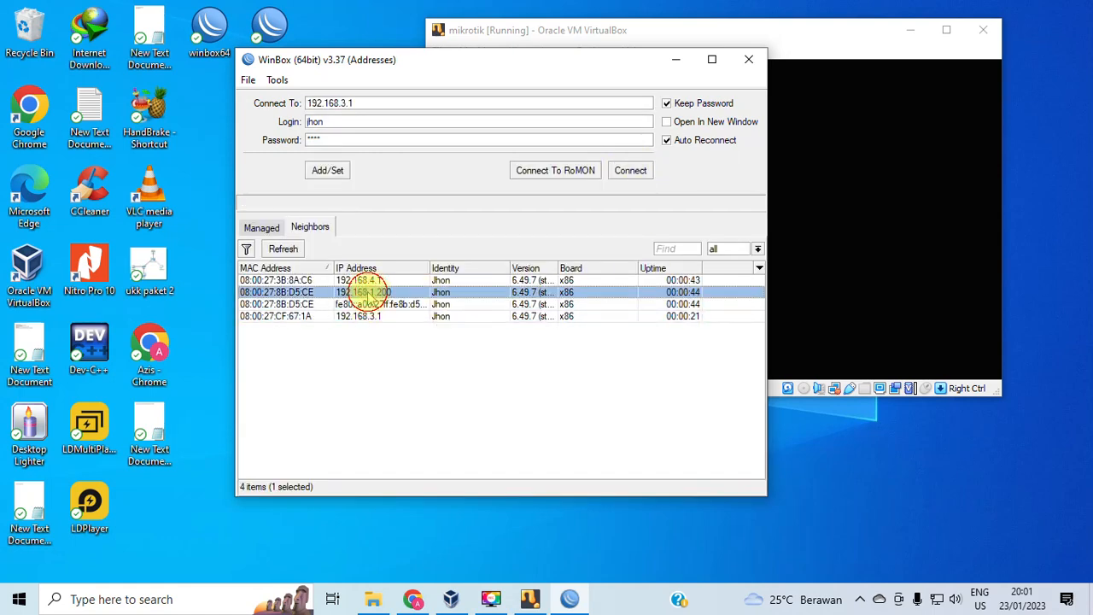
pyautogui.click(632, 170)
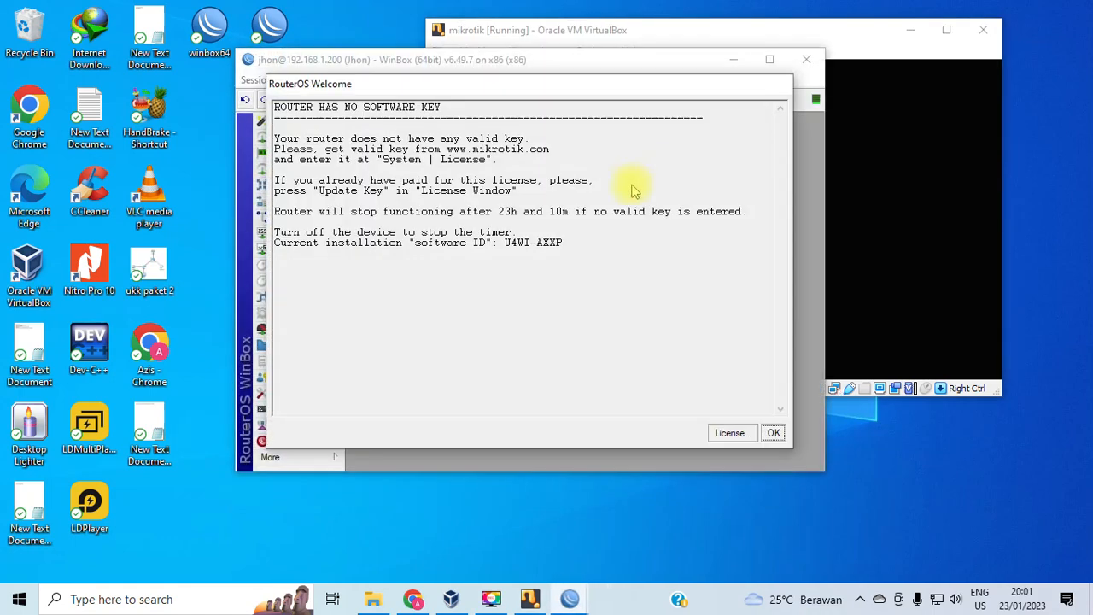
pyautogui.moveTo(645, 89); pyautogui.dragTo(771, 94)
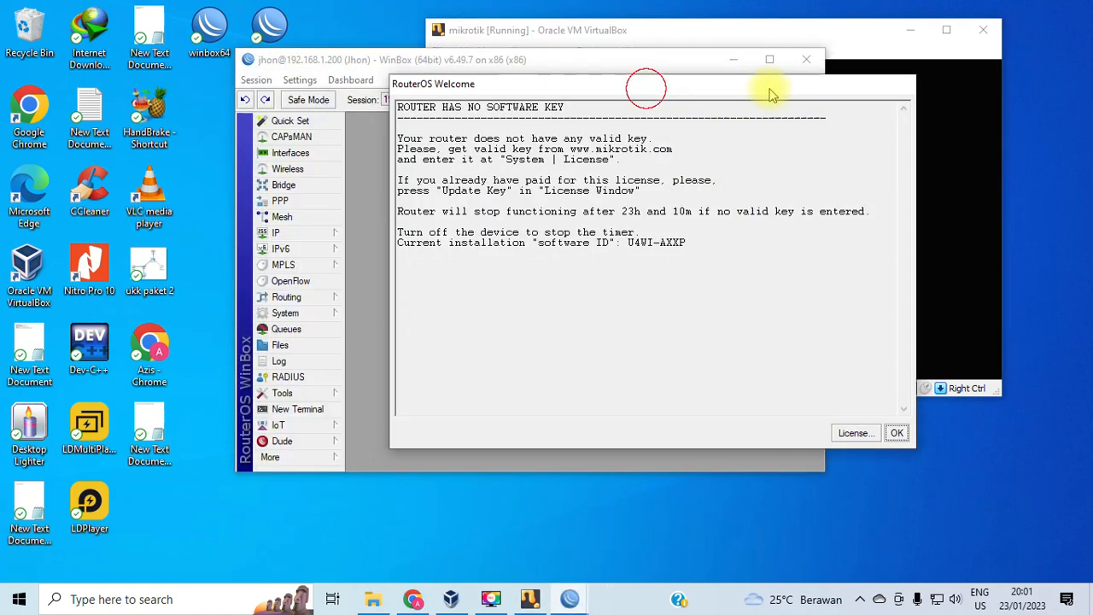
pyautogui.click(897, 433)
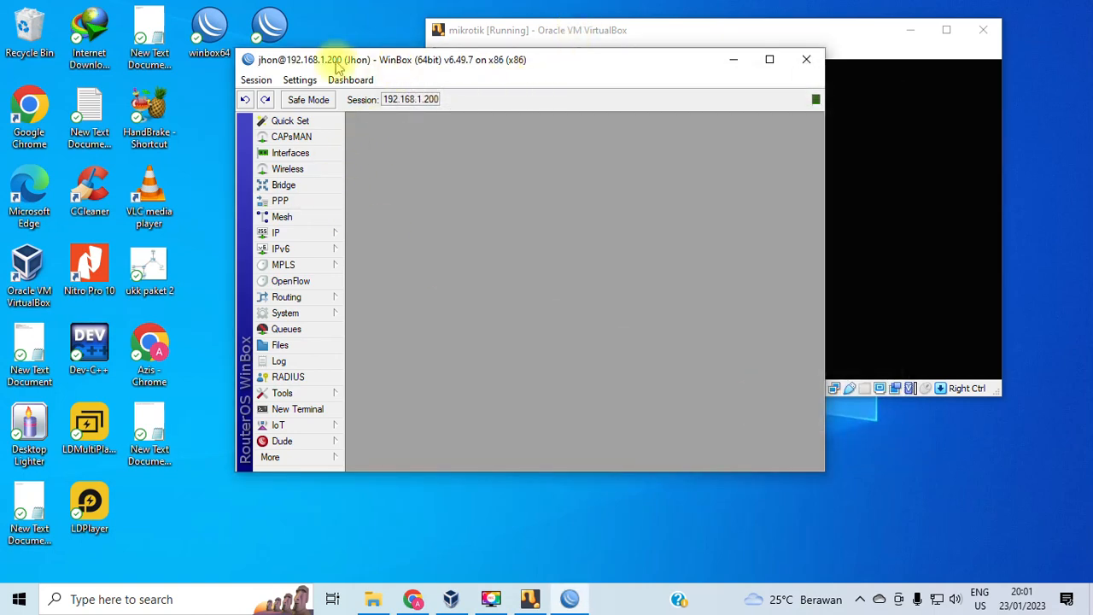
# Rename interface ether4_Local to ether4_Hotspot in the Interfaces list.
pyautogui.moveTo(637, 67); pyautogui.dragTo(659, 131)
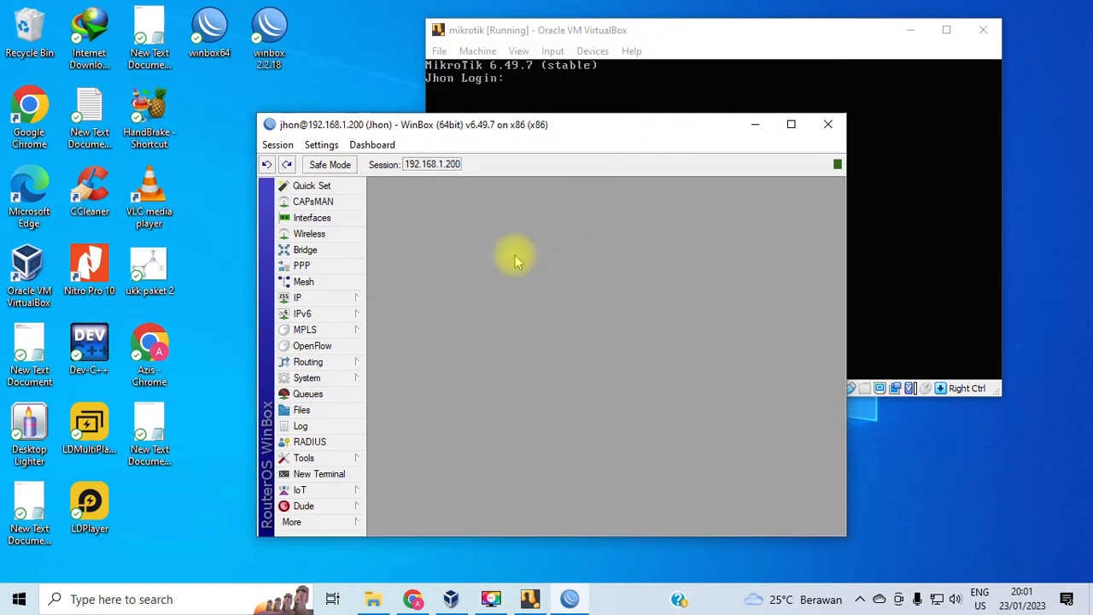
pyautogui.click(312, 217)
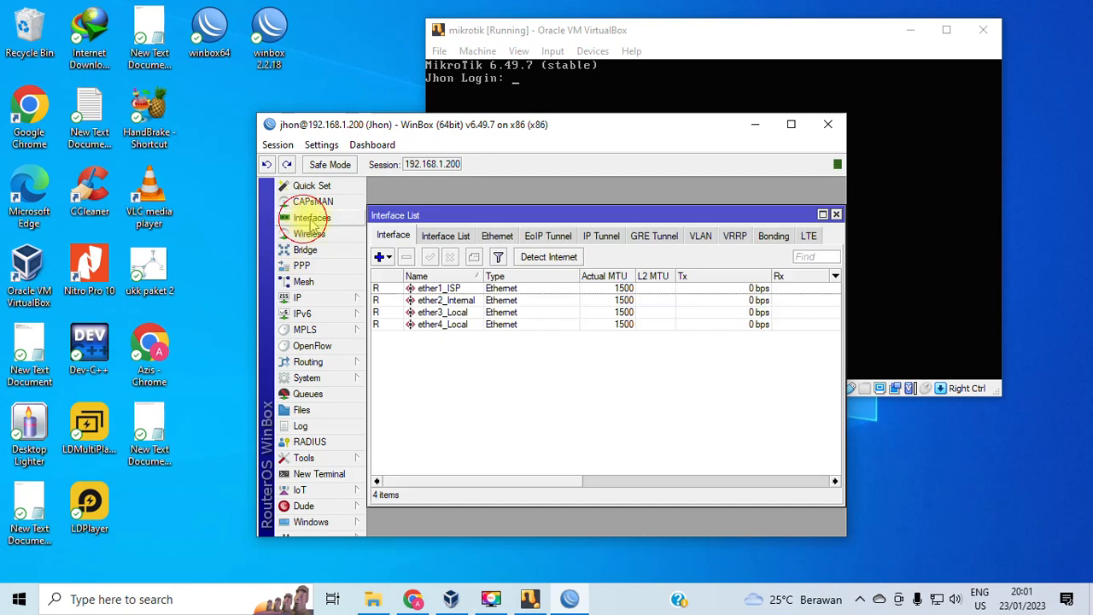
pyautogui.click(435, 330)
pyautogui.doubleClick(435, 329)
pyautogui.click(607, 228)
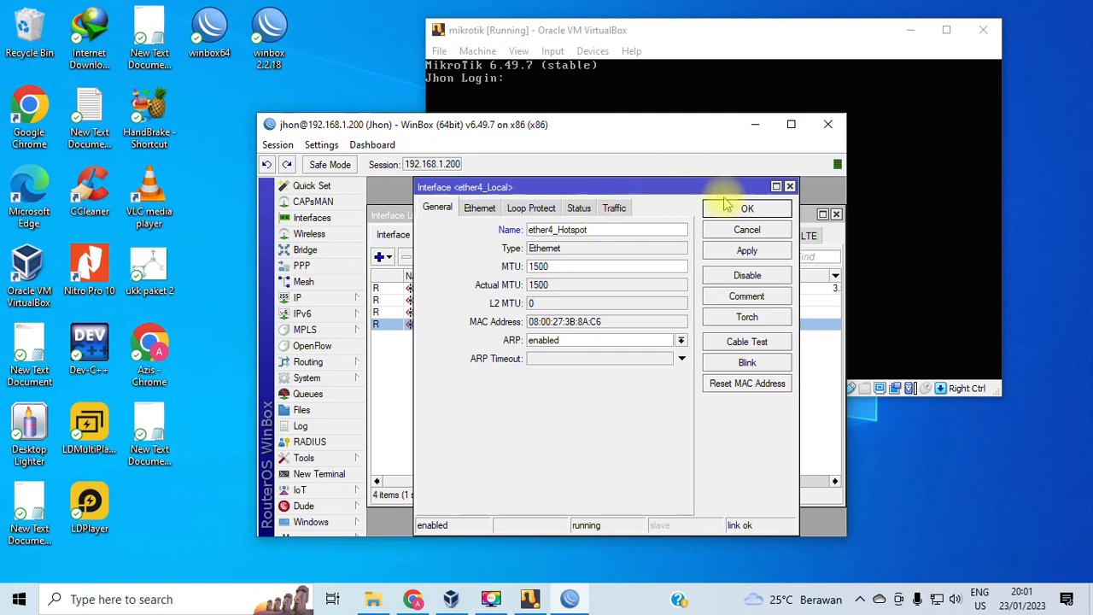
pyautogui.click(747, 210)
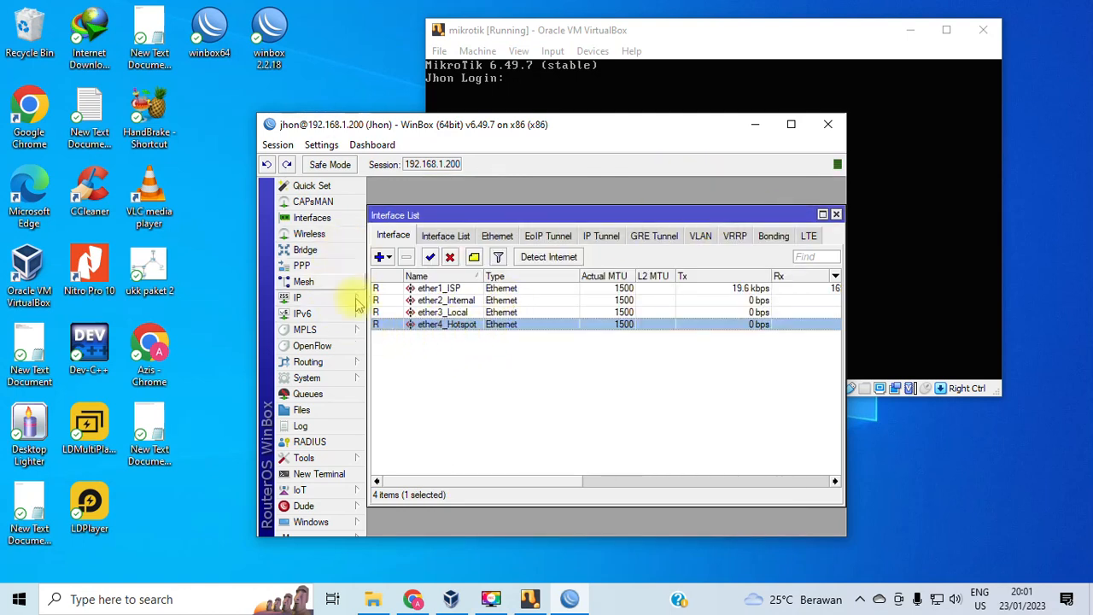
pyautogui.click(294, 298)
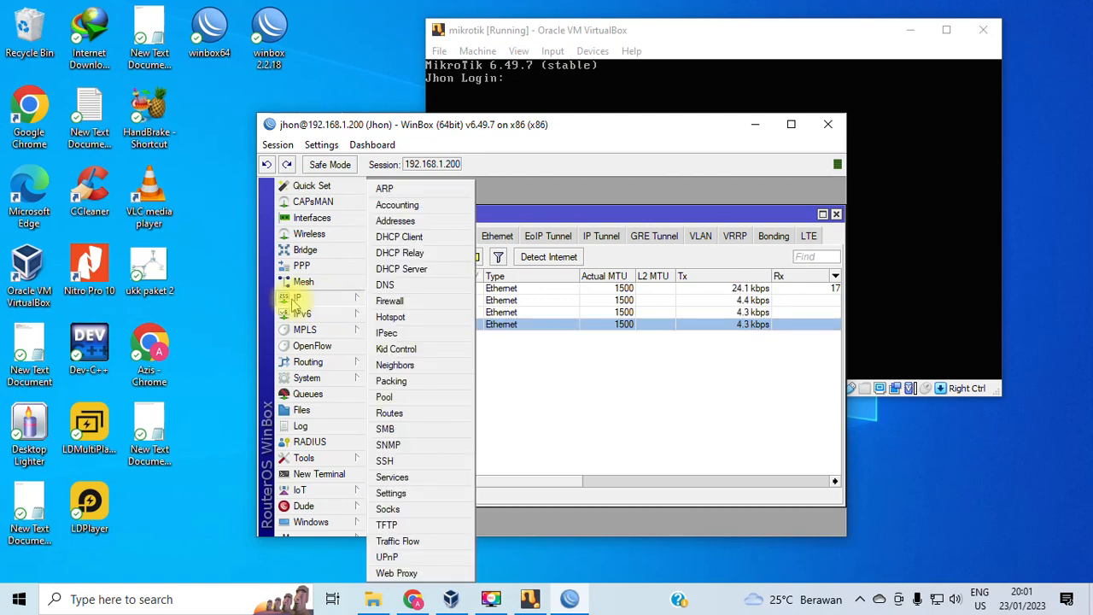
# Begin Hotspot Setup on ether4_Hotspot with 192.168.4.1/24, then cancel the wizard at the pool step.
pyautogui.click(390, 318)
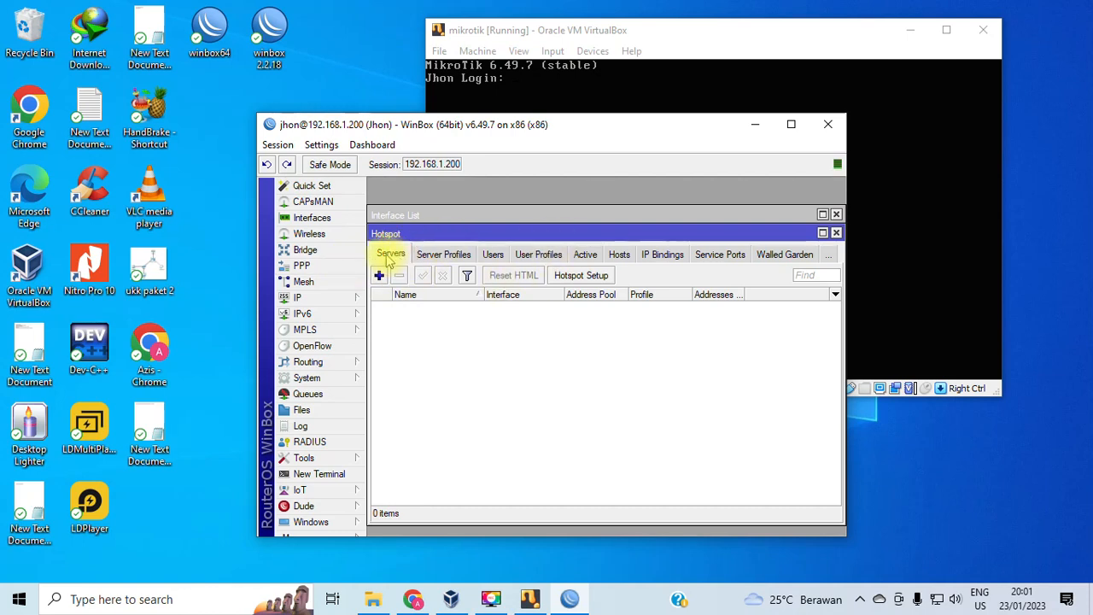
pyautogui.click(583, 275)
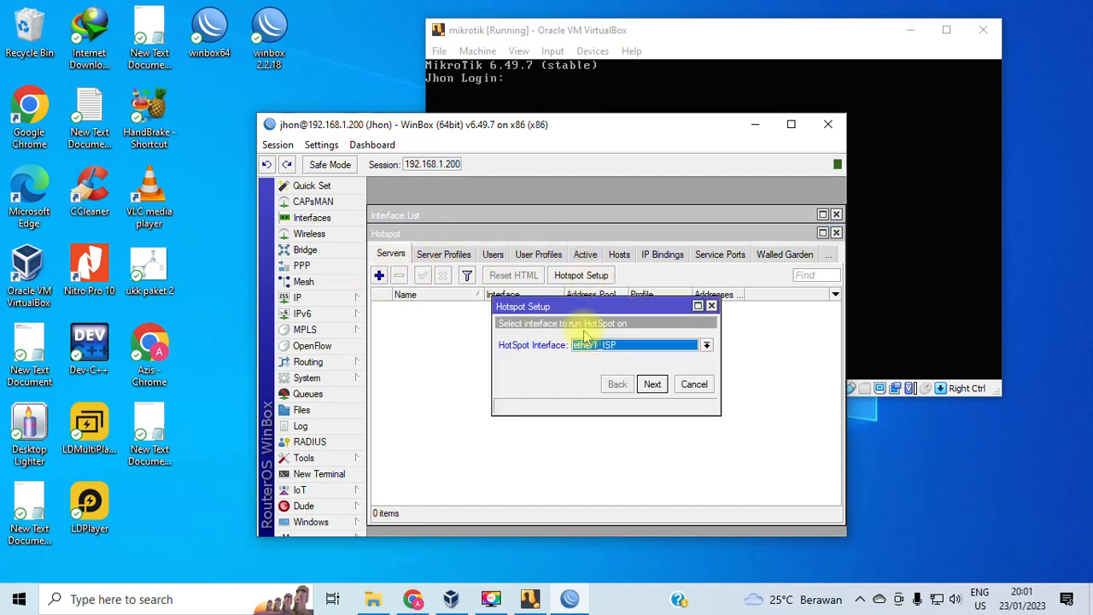
pyautogui.click(622, 344)
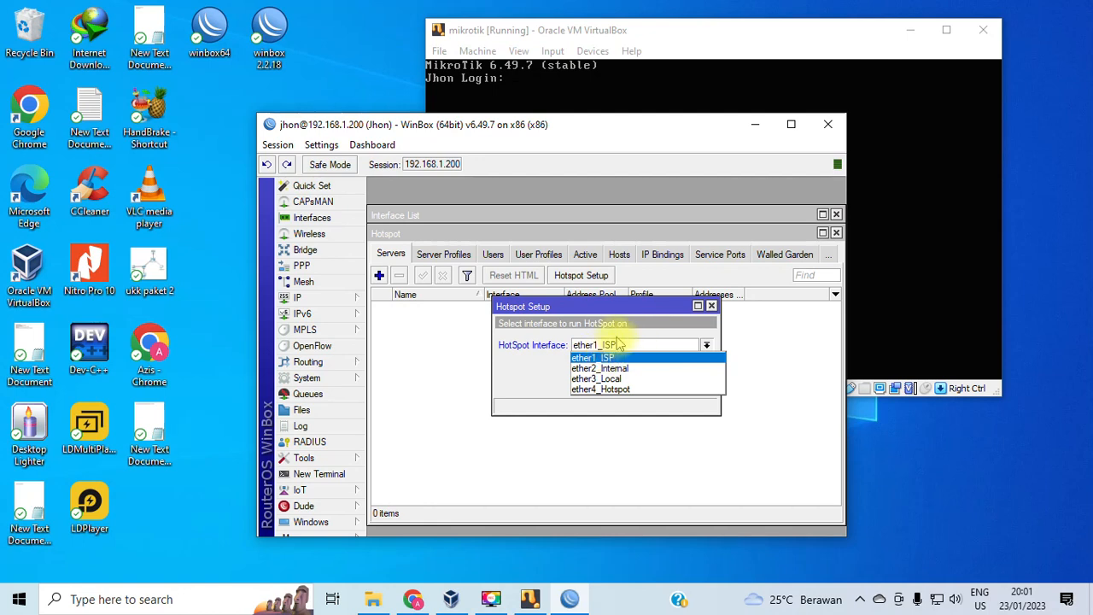
pyautogui.click(591, 389)
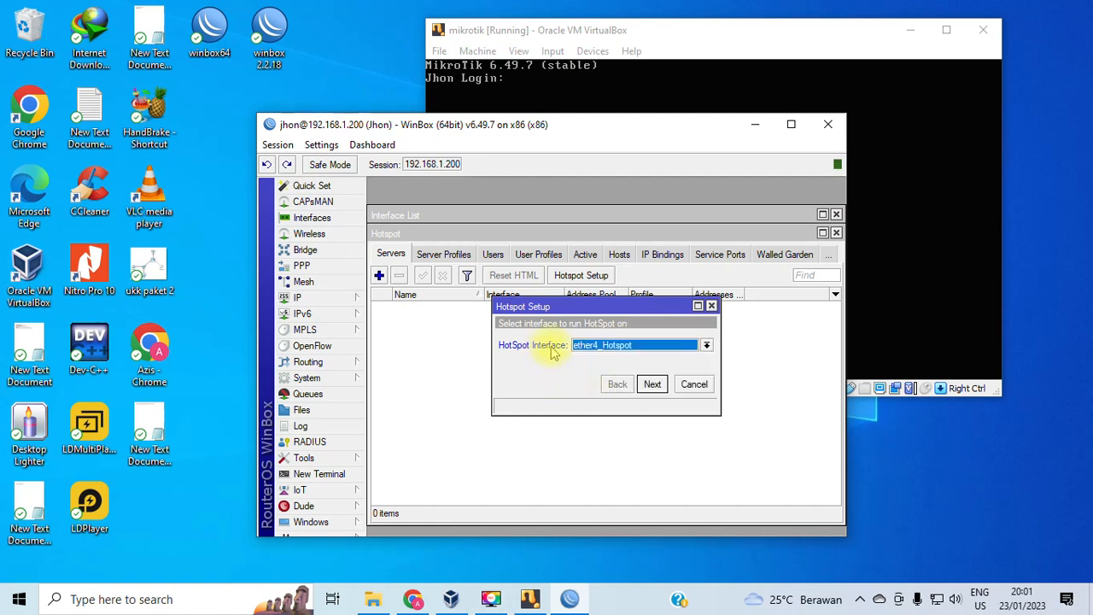
pyautogui.click(652, 385)
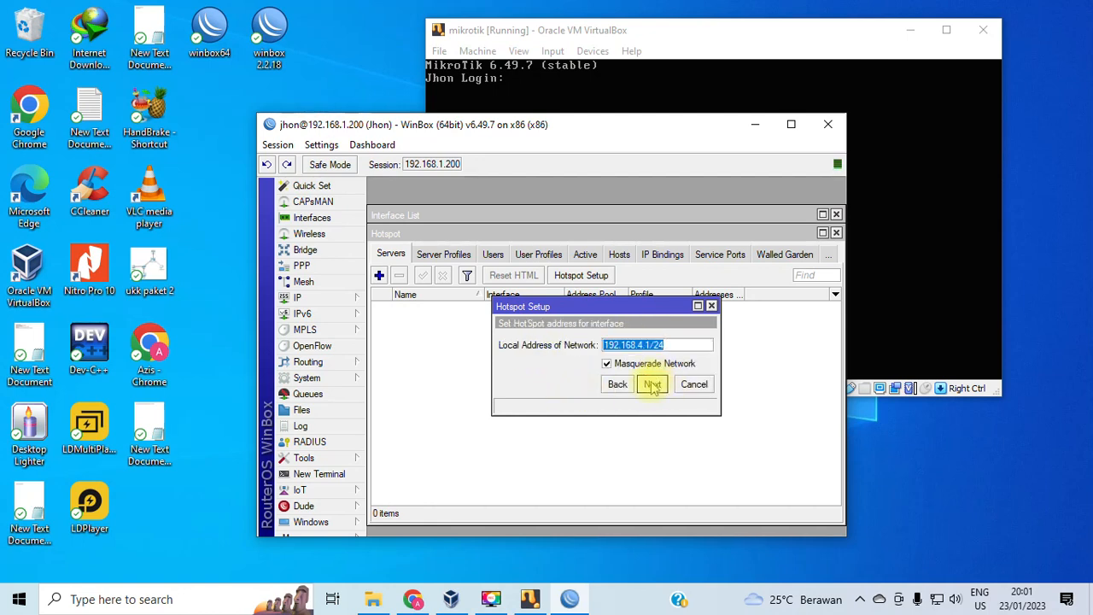
pyautogui.click(653, 385)
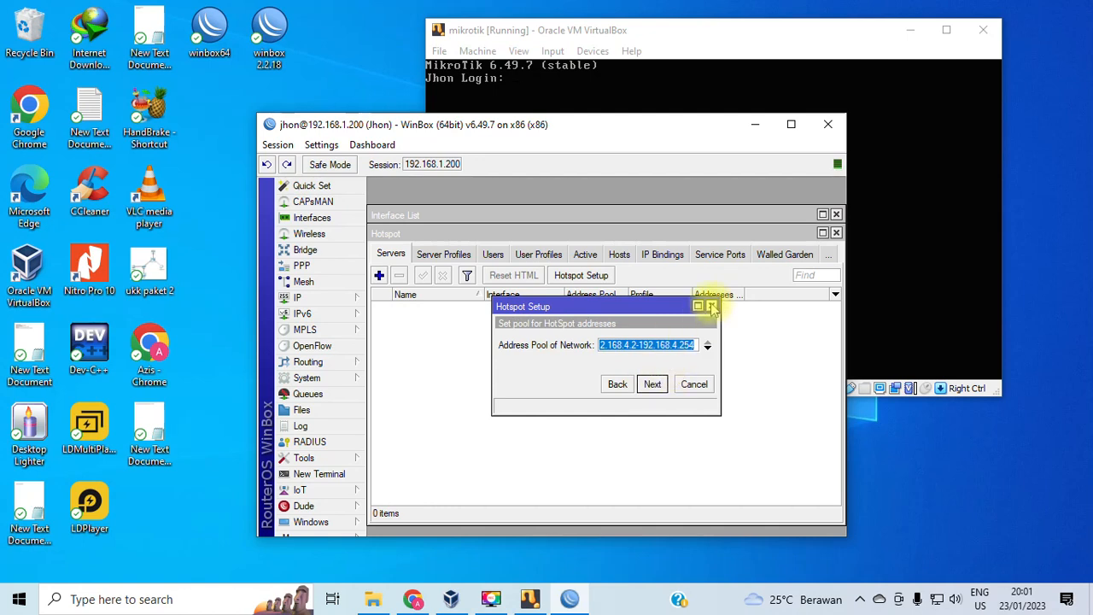
pyautogui.click(694, 383)
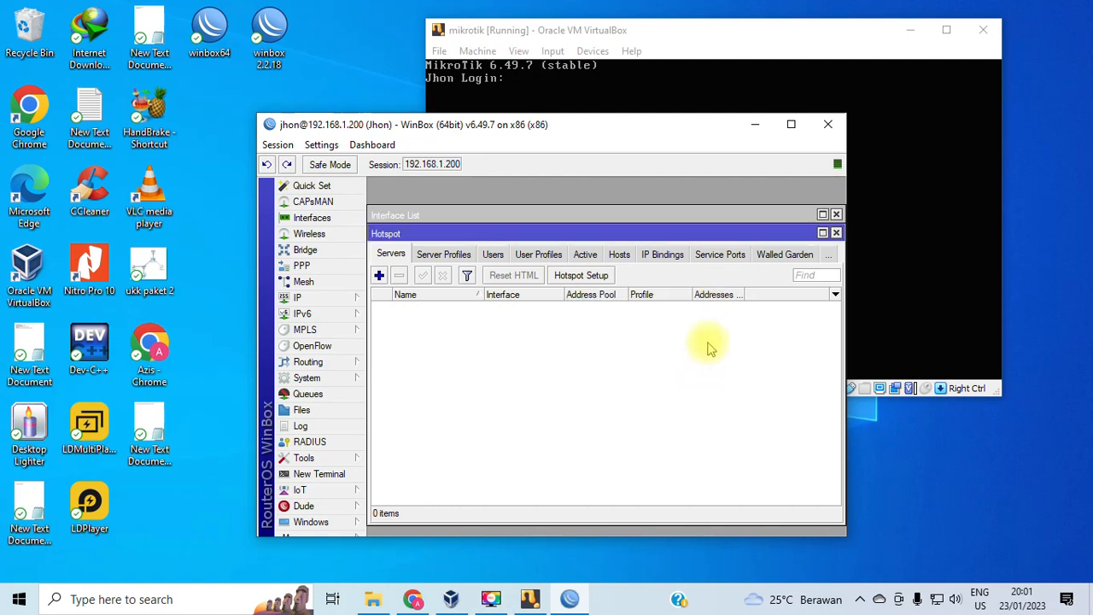
pyautogui.click(297, 297)
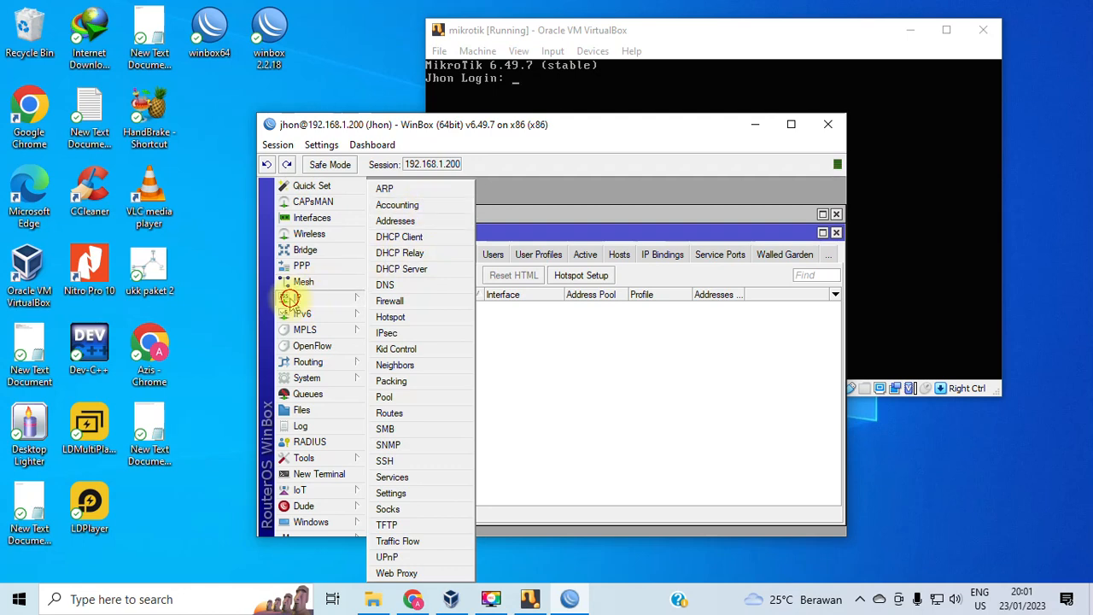
# Remove the dhcp3 DHCP server on ether4_Hotspot.
pyautogui.click(403, 268)
pyautogui.click(501, 288)
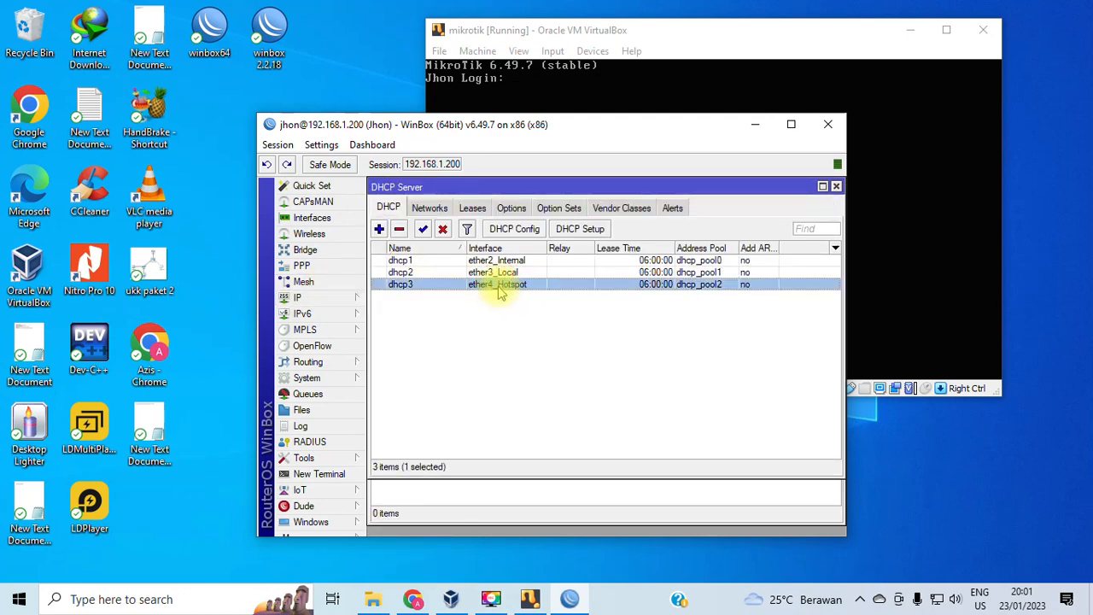
pyautogui.rightClick(502, 289)
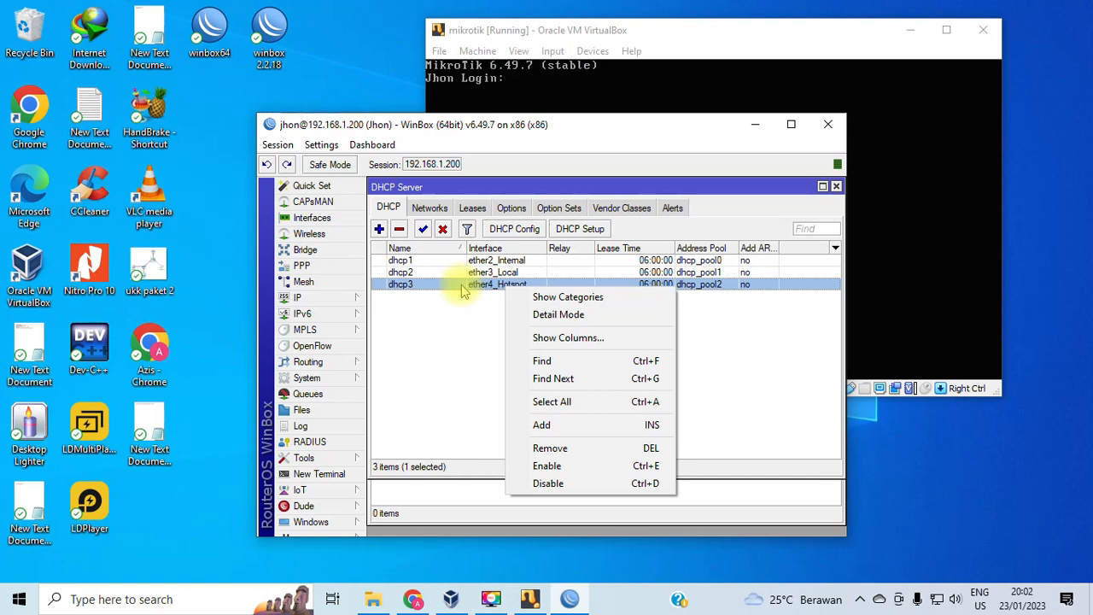
pyautogui.click(550, 448)
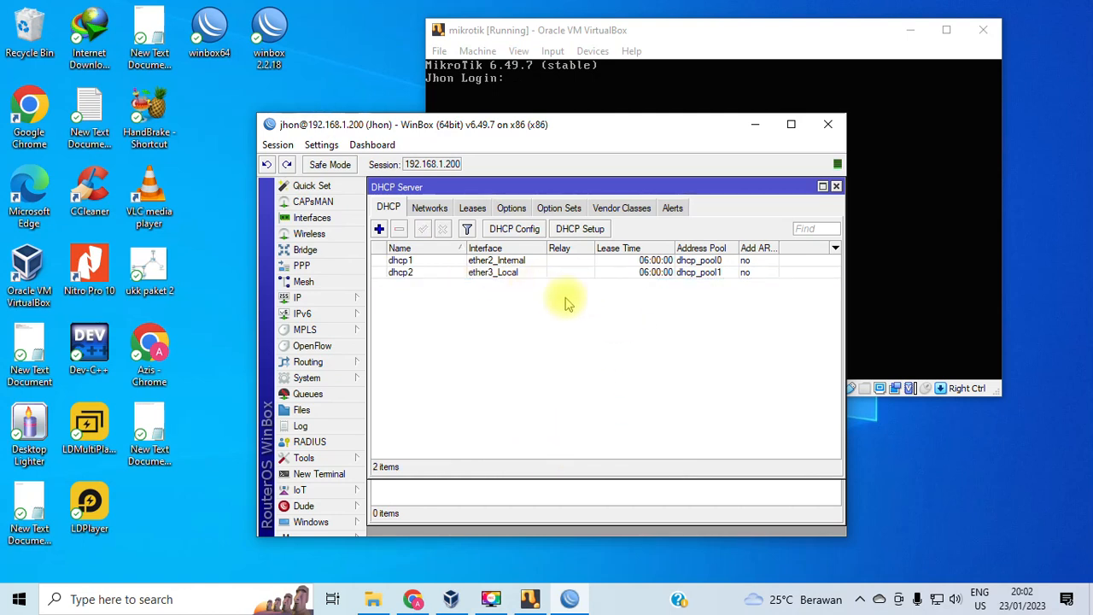
pyautogui.click(299, 298)
pyautogui.click(683, 309)
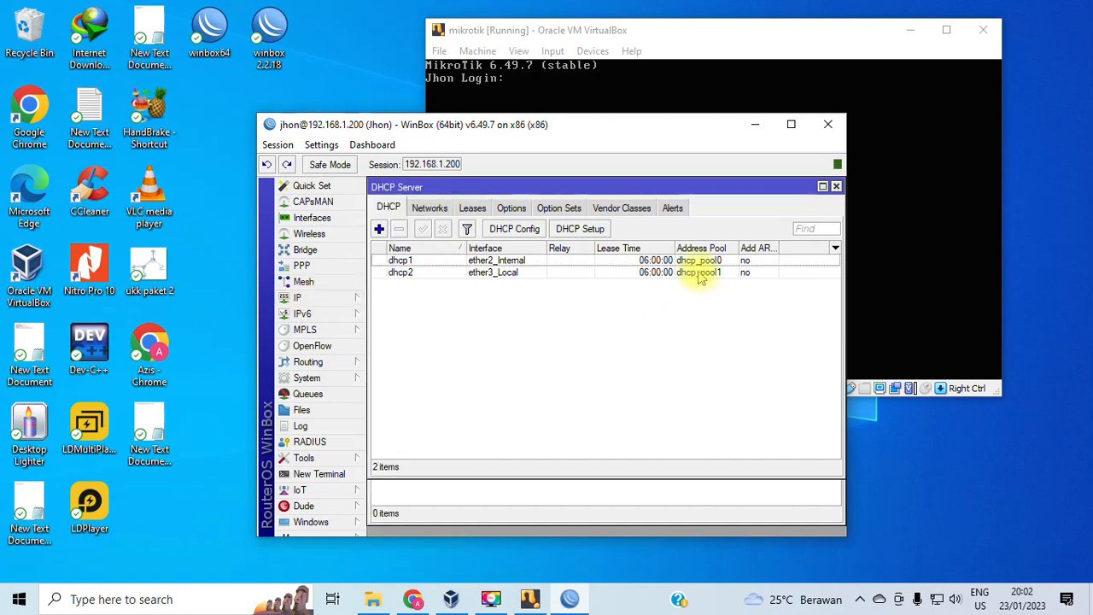
pyautogui.click(699, 275)
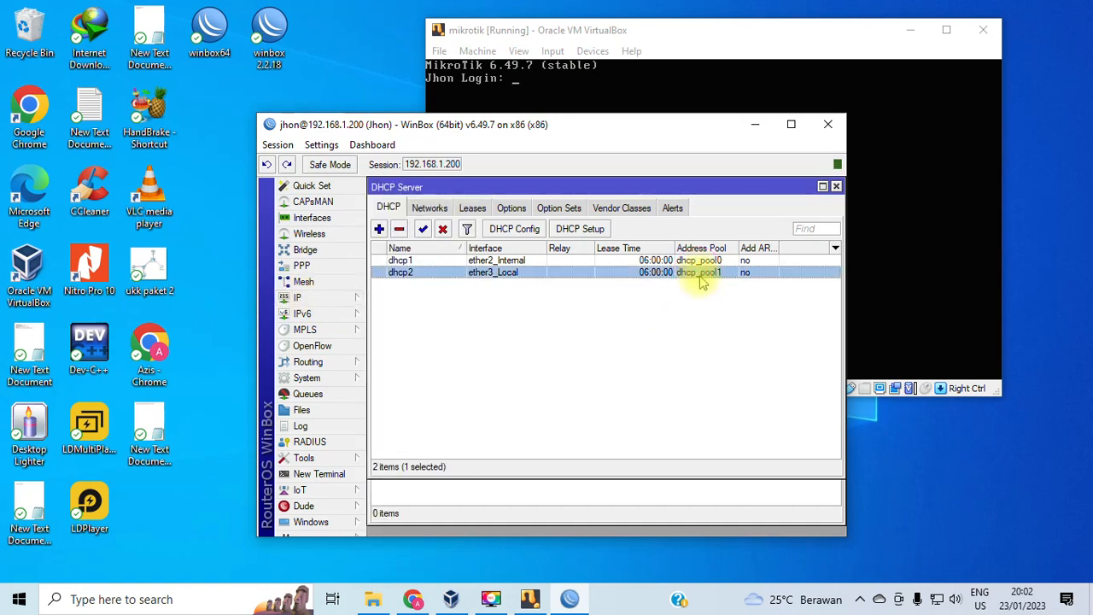
# Remove the dhcp_pool2 address pool and close the IP Pool list.
pyautogui.click(299, 297)
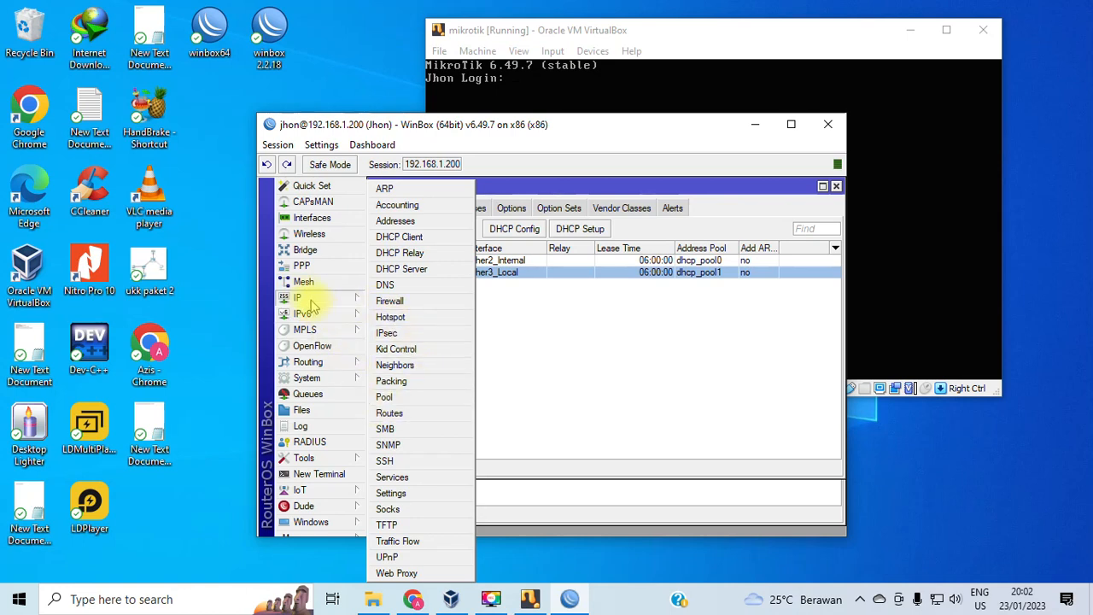
pyautogui.click(388, 398)
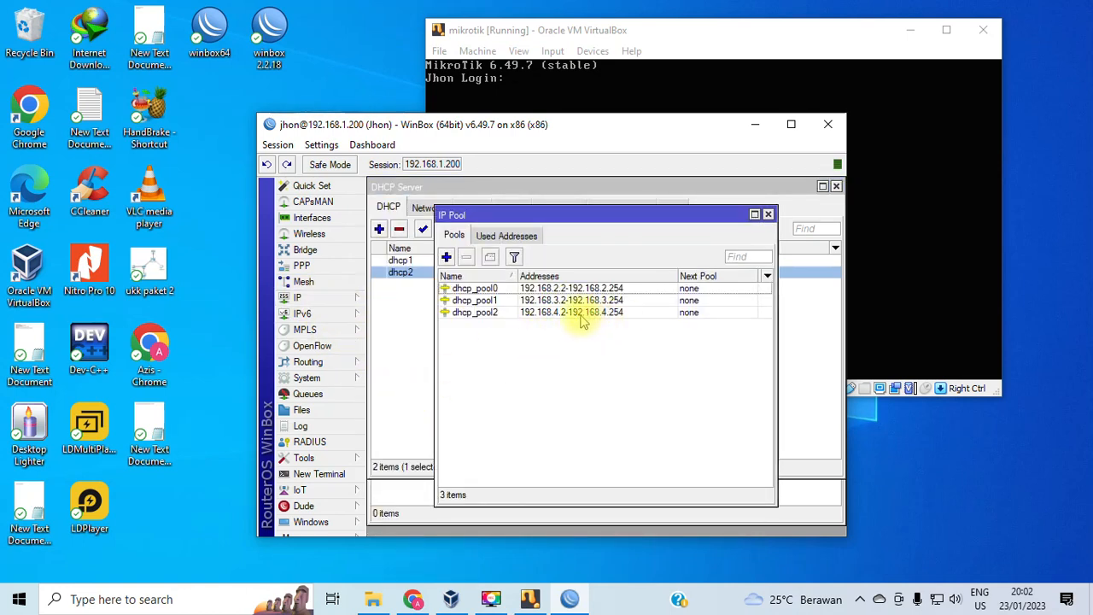
pyautogui.click(571, 312)
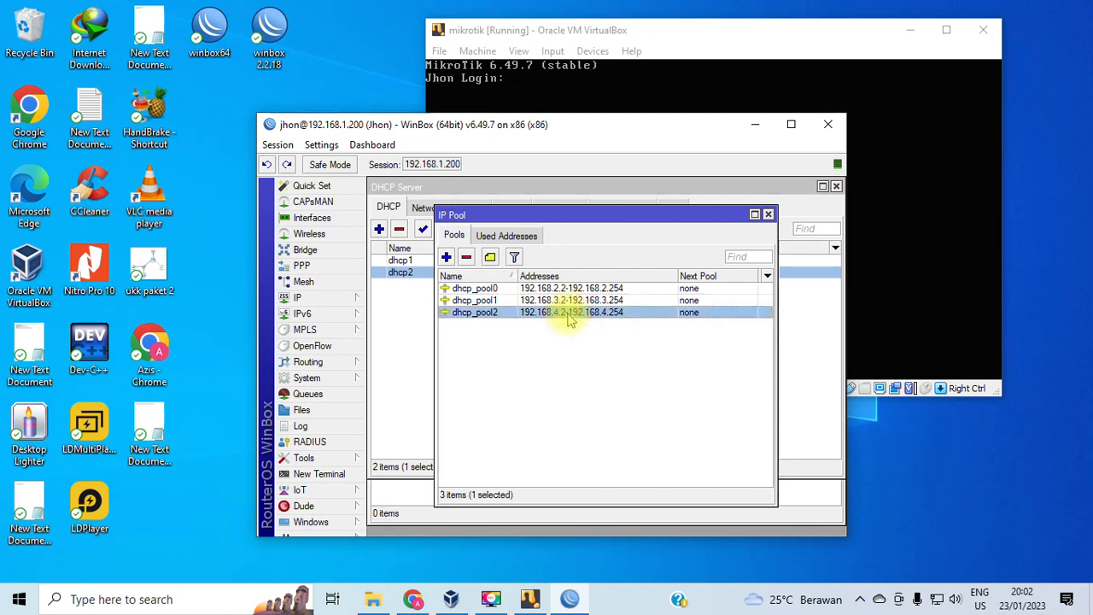
pyautogui.rightClick(567, 312)
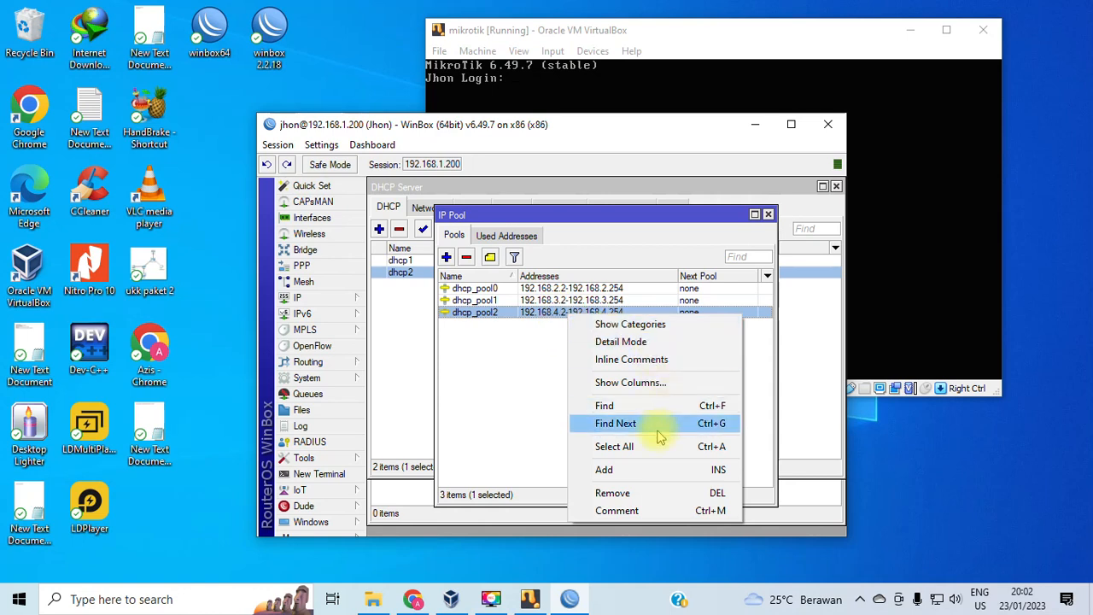
pyautogui.click(615, 495)
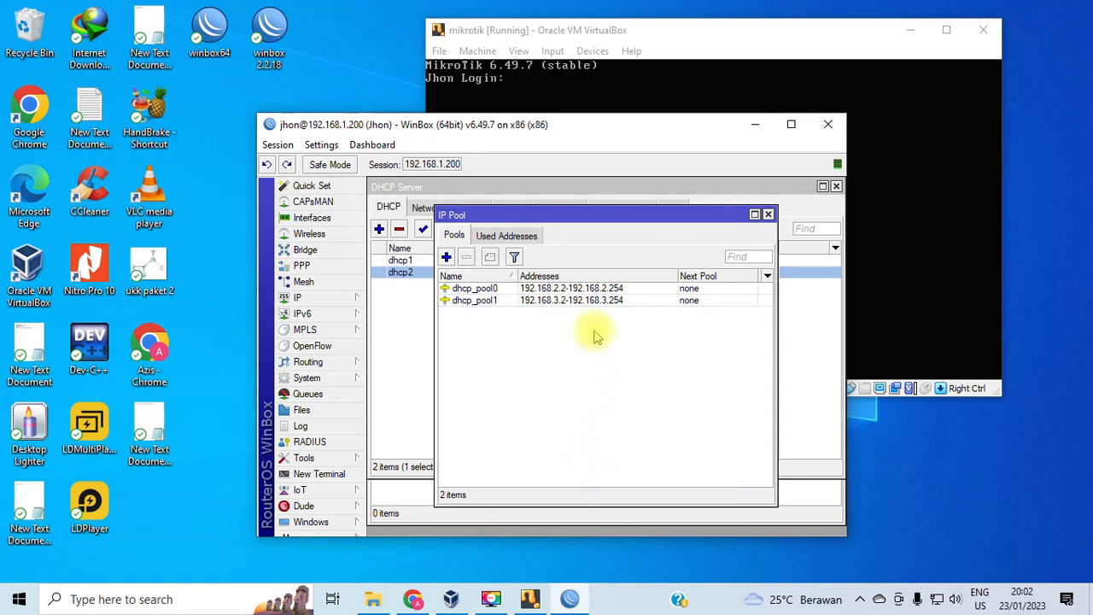
pyautogui.click(767, 214)
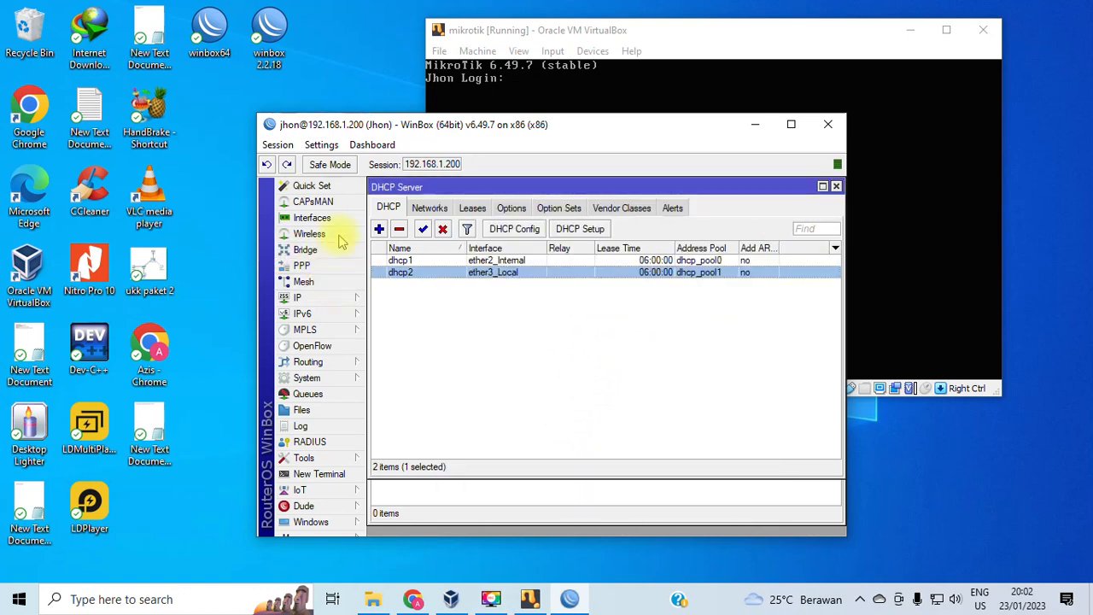
# Start Hotspot Setup on ether4_Hotspot and accept local address 192.168.4.1/24 with masquerading.
pyautogui.click(305, 298)
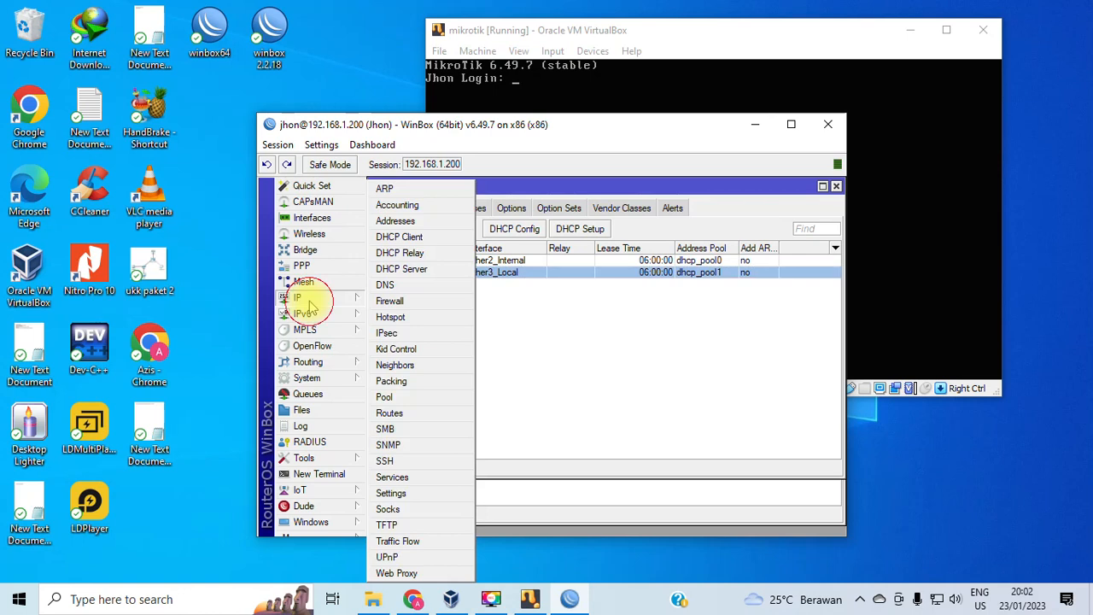
pyautogui.click(391, 318)
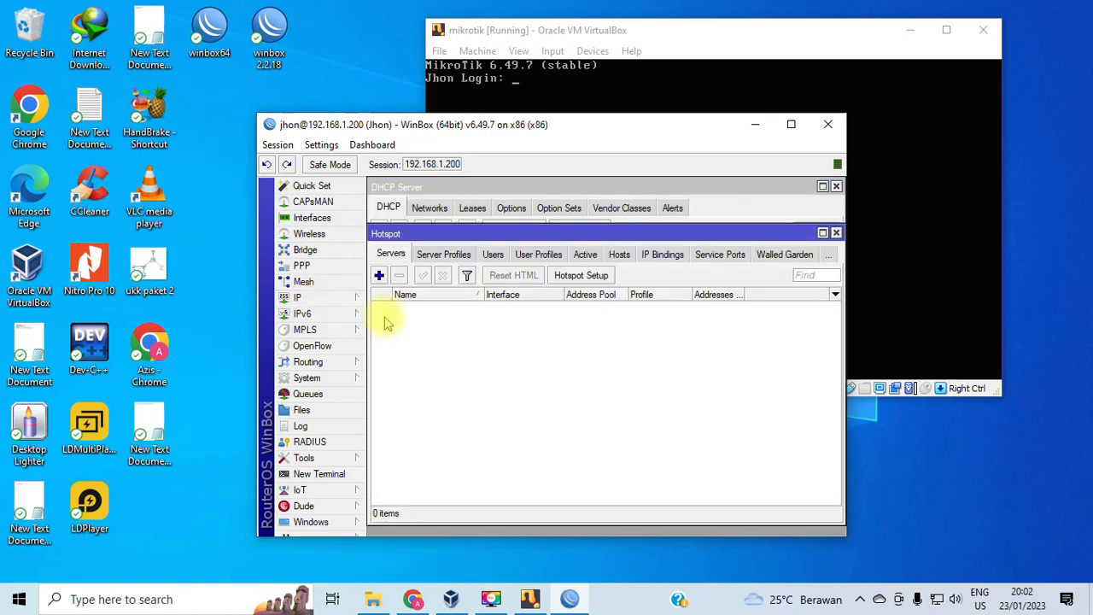
pyautogui.click(584, 276)
pyautogui.click(629, 346)
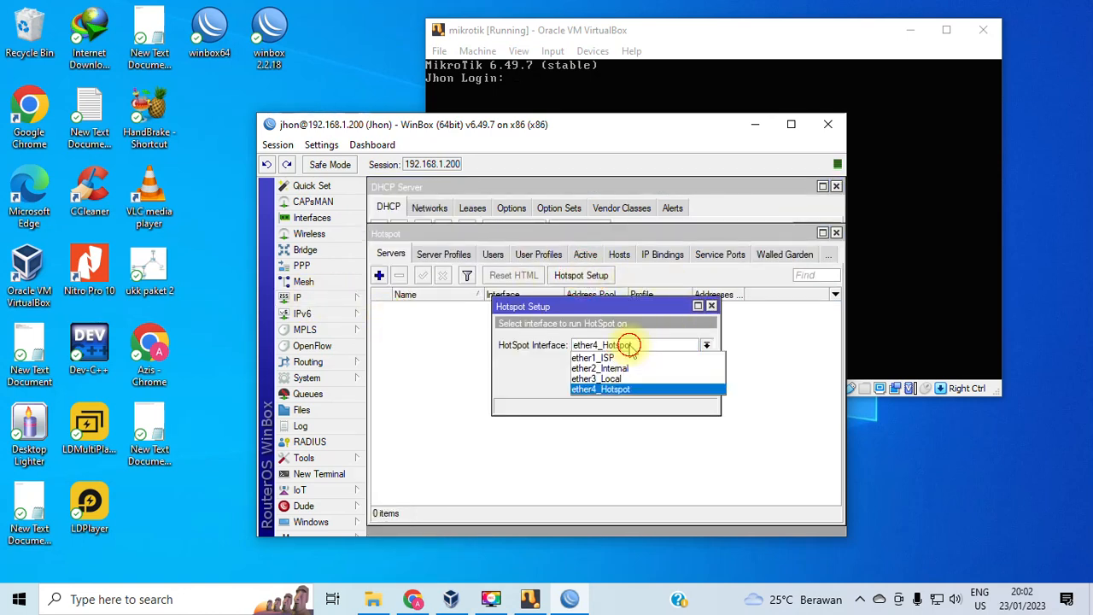
pyautogui.click(630, 388)
pyautogui.click(653, 385)
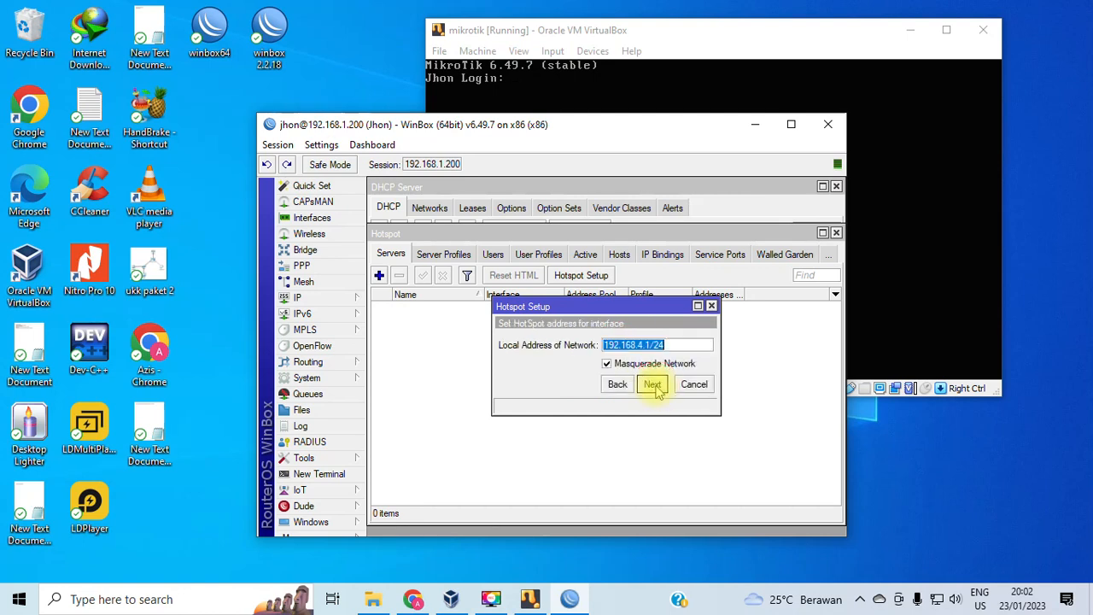
pyautogui.click(653, 386)
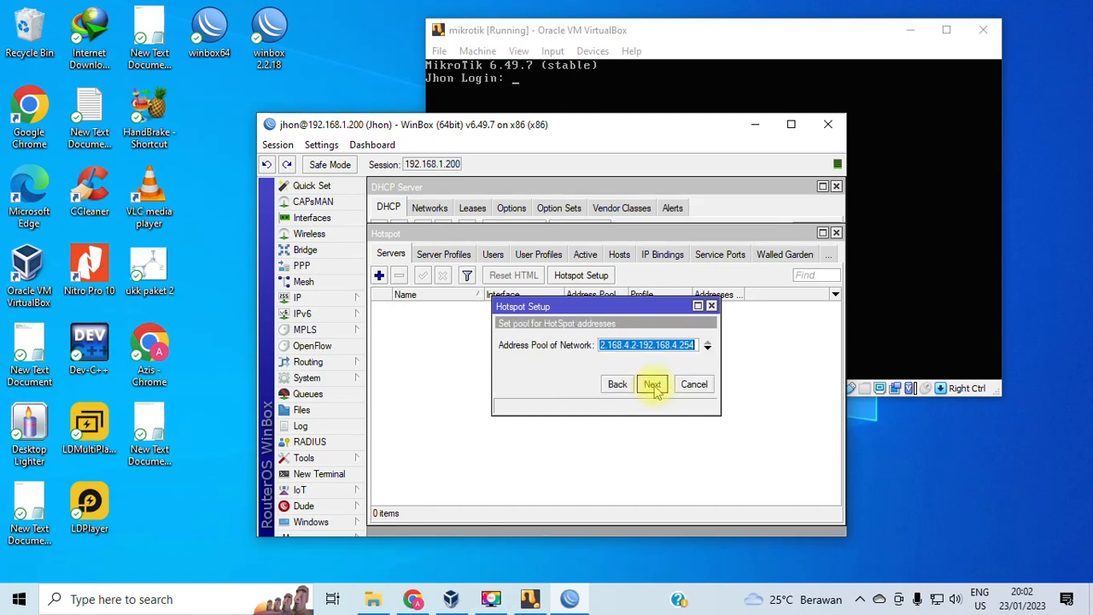
# Edit the hotspot address pool range and accept it.
pyautogui.click(636, 344)
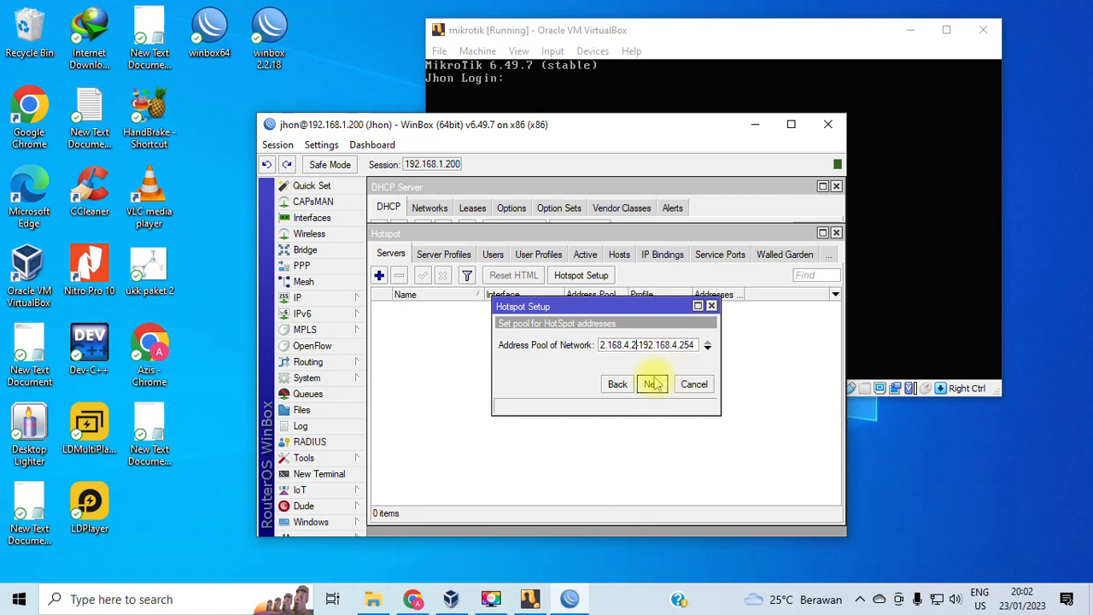
pyautogui.click(652, 386)
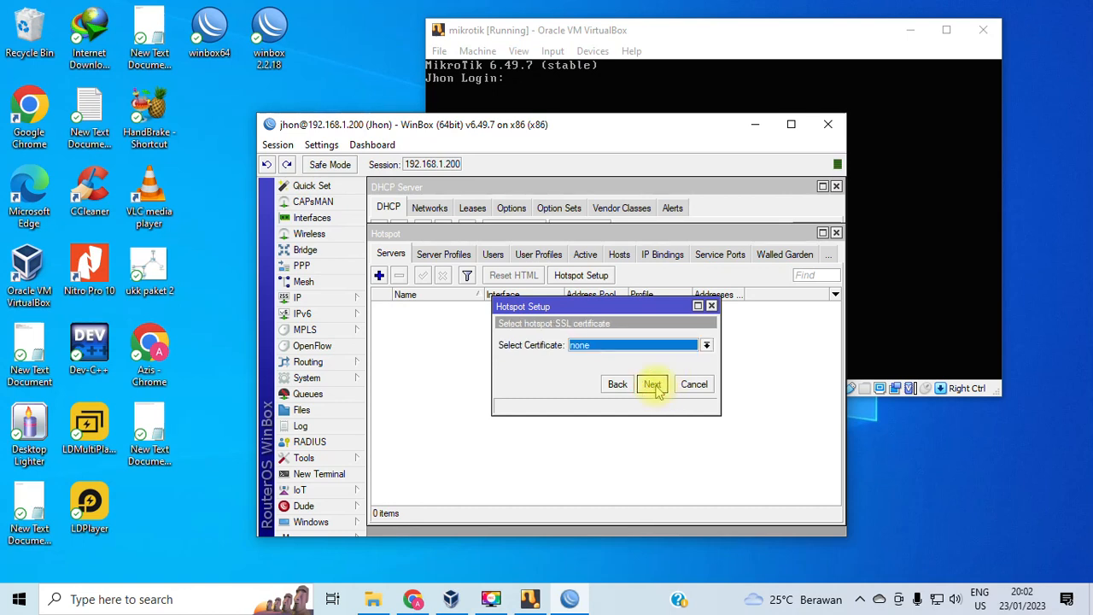
pyautogui.click(614, 385)
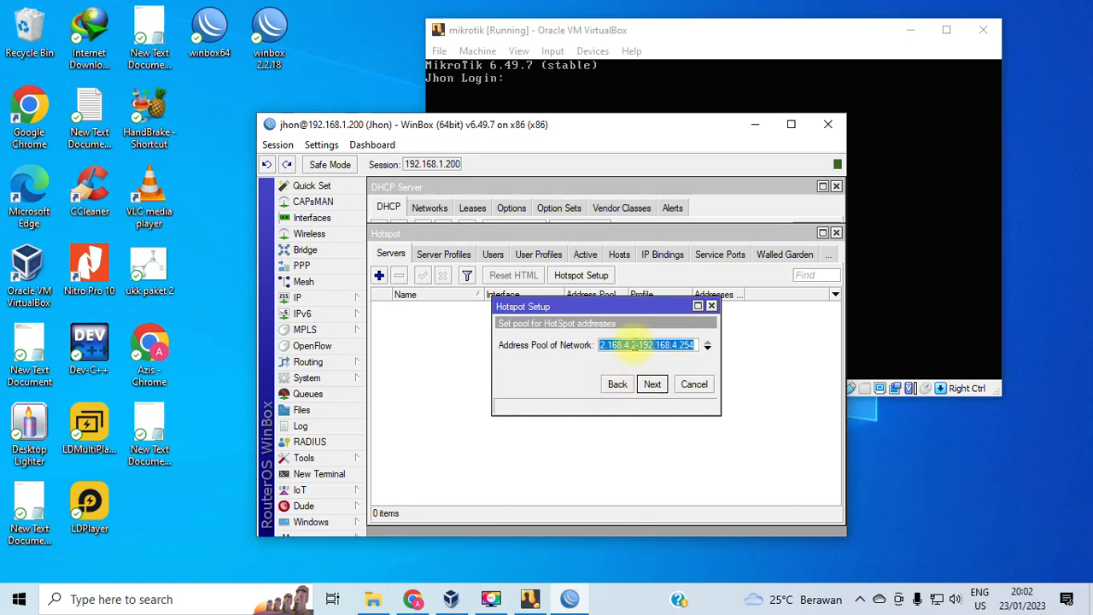
pyautogui.click(640, 345)
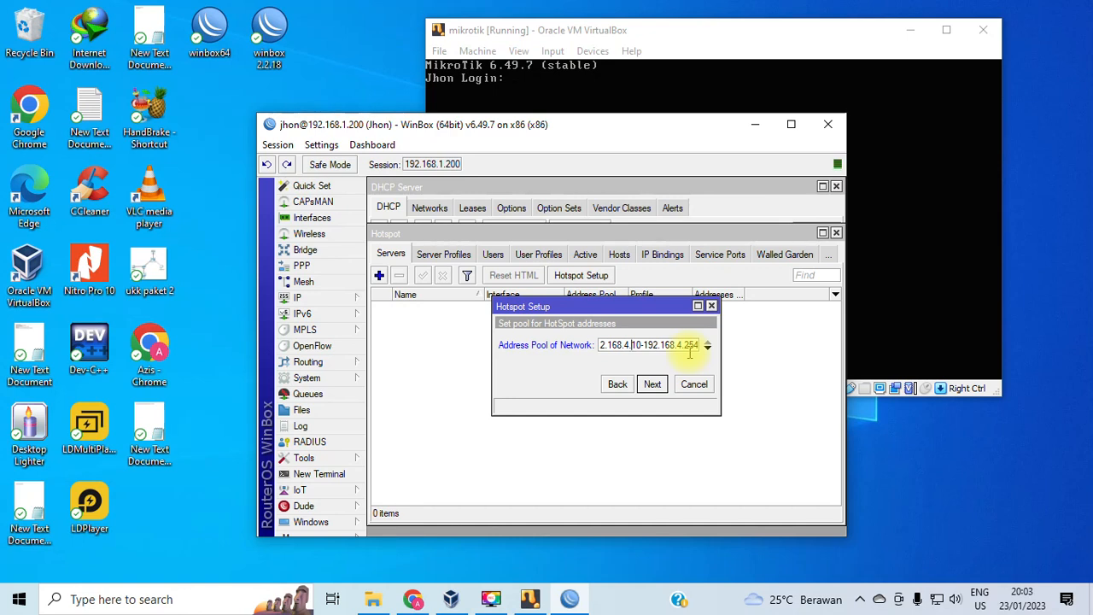
pyautogui.click(653, 384)
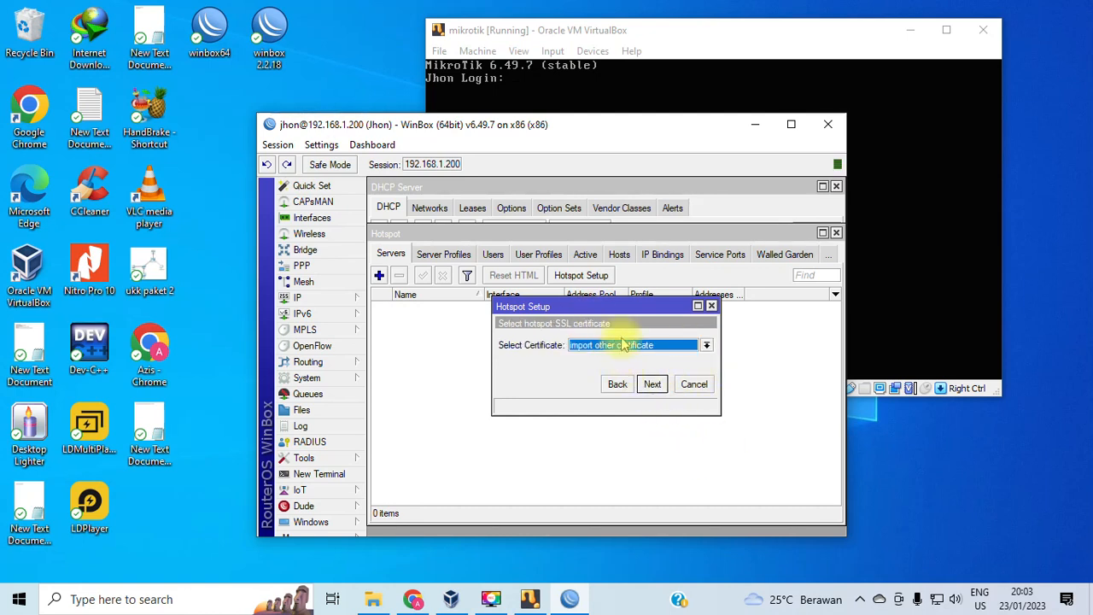
# Choose no SSL certificate, keep SMTP 0.0.0.0, and accept DNS servers 192.168.1.1 and 8.8.8.8.
pyautogui.click(636, 346)
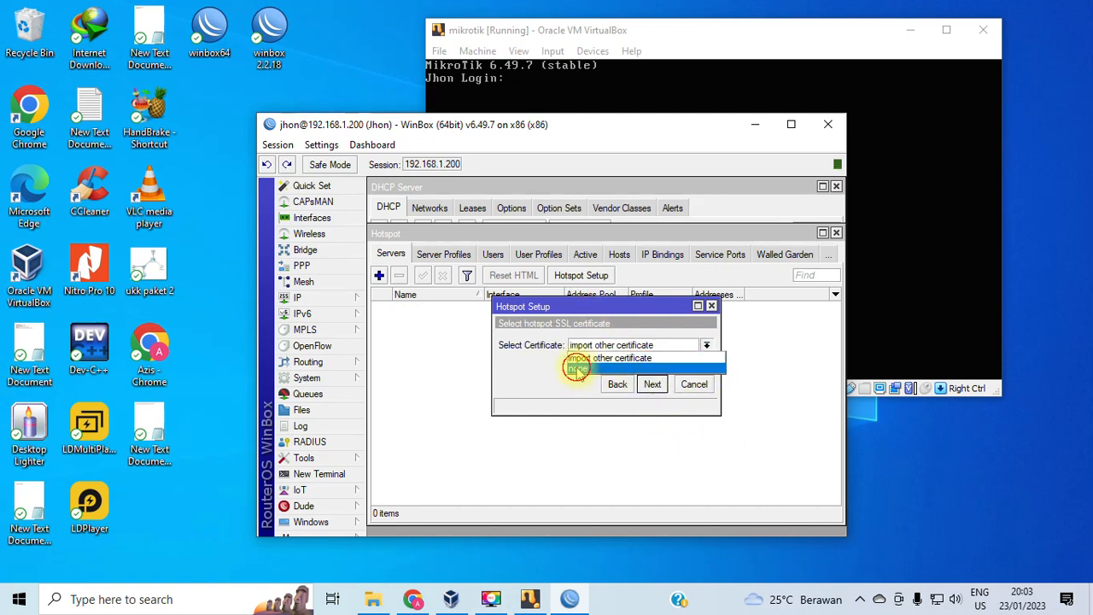
pyautogui.click(577, 368)
pyautogui.click(652, 384)
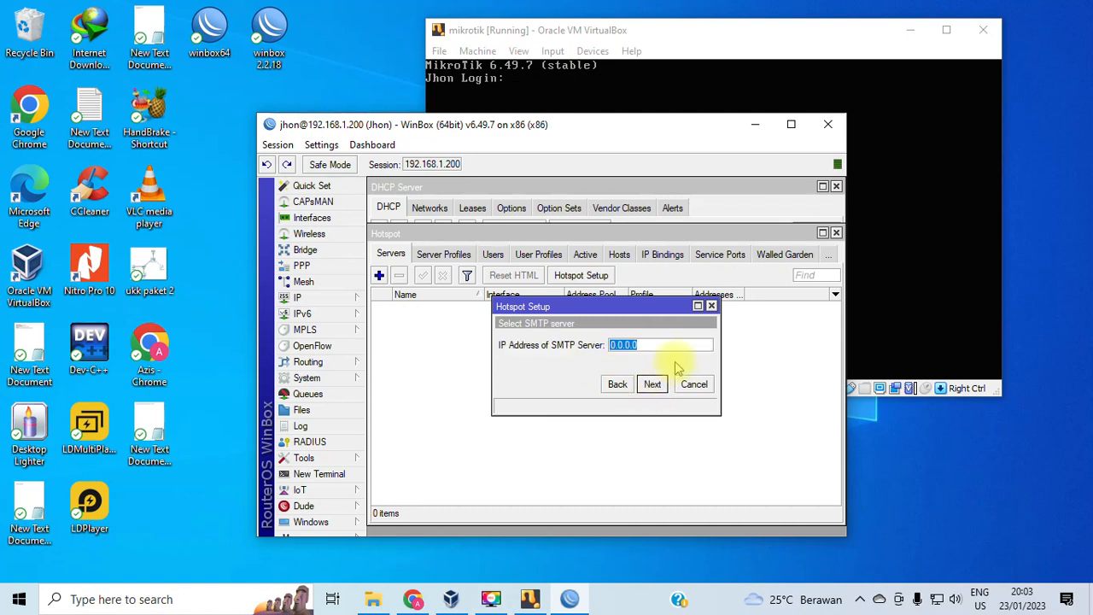
pyautogui.click(652, 384)
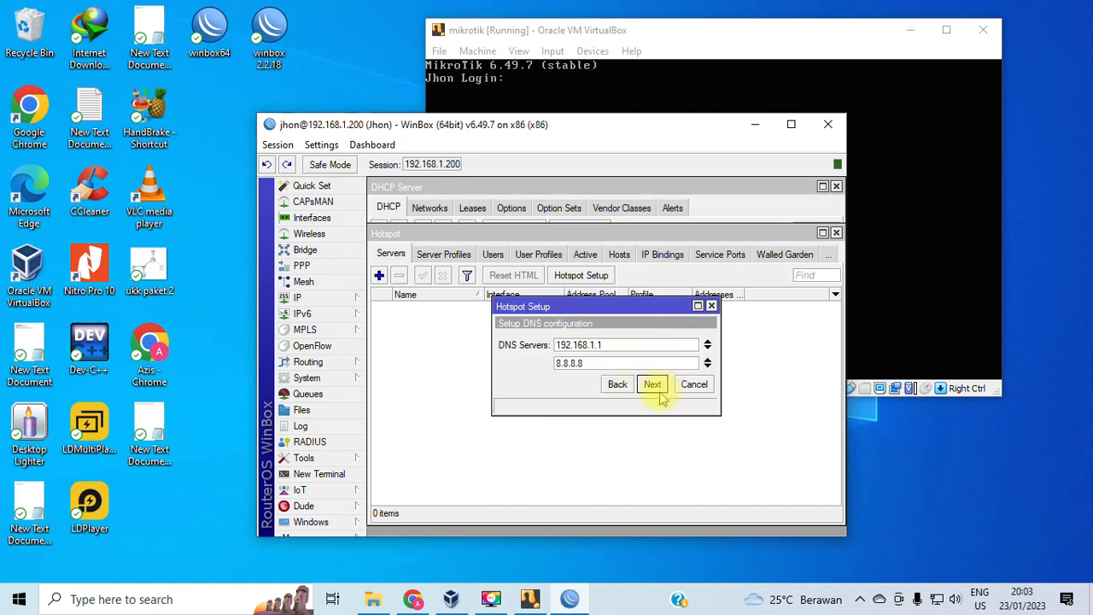
pyautogui.click(653, 384)
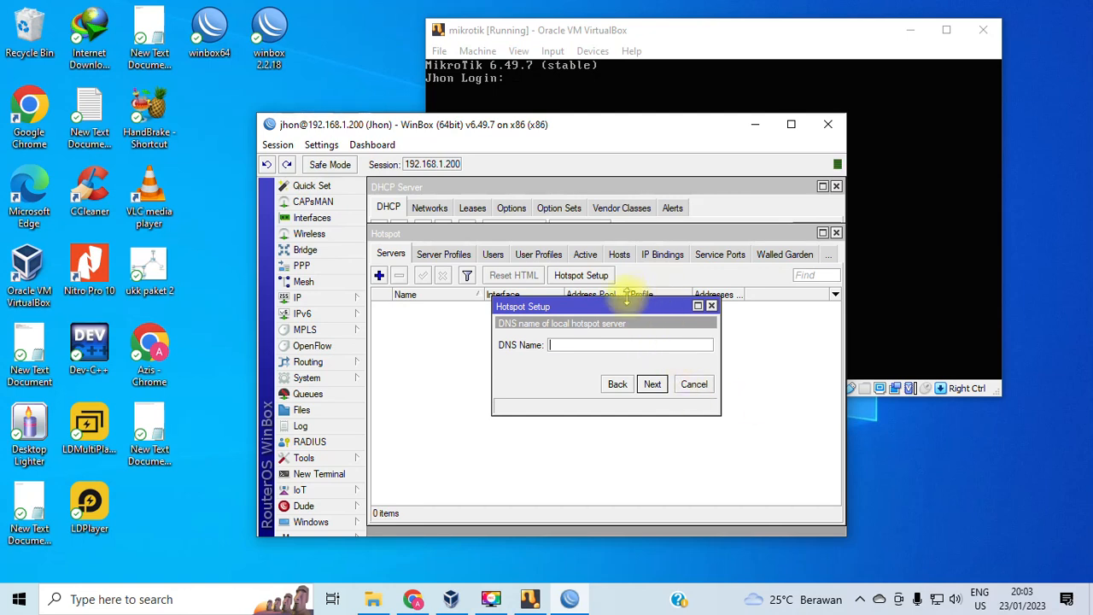
# Replace DNS name belajarhotspot with jhon.net, add a local hotspot user, and confirm completion.
pyautogui.moveTo(603, 305); pyautogui.dragTo(611, 221)
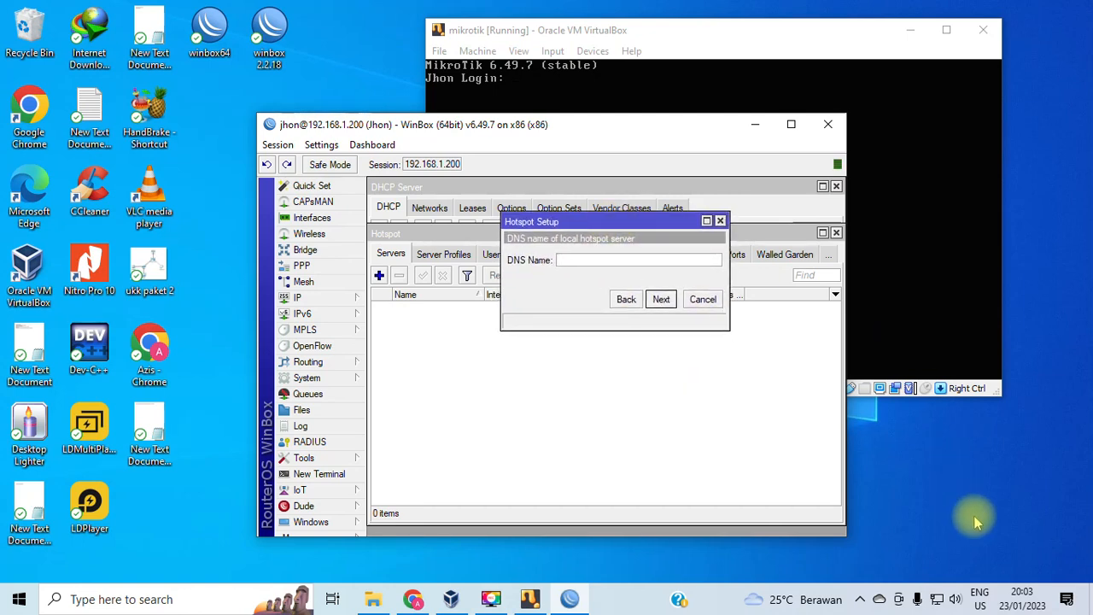
pyautogui.click(1037, 566)
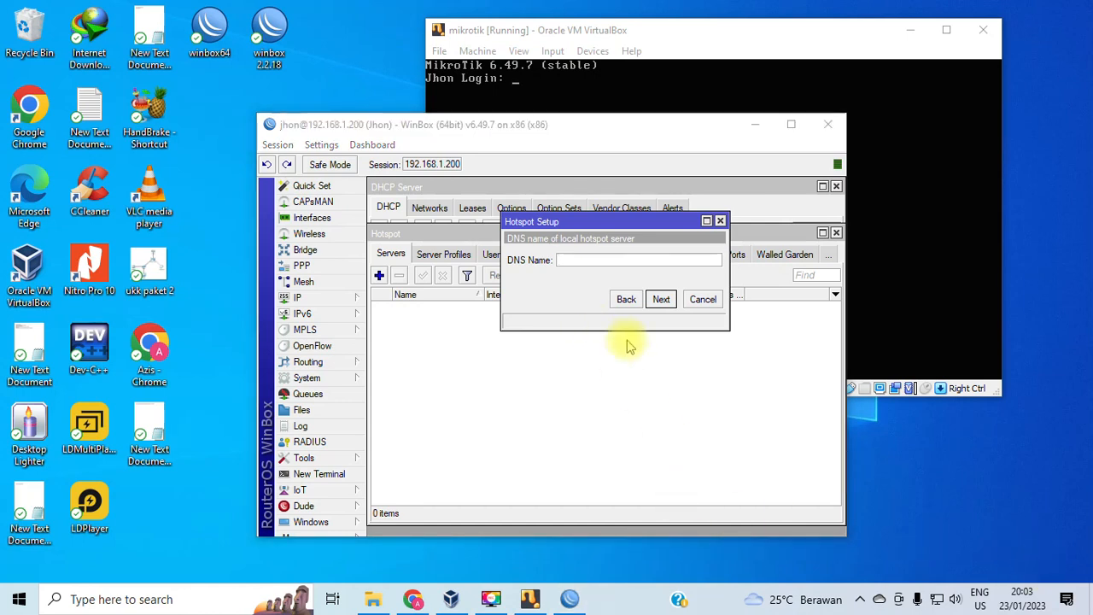
pyautogui.click(597, 260)
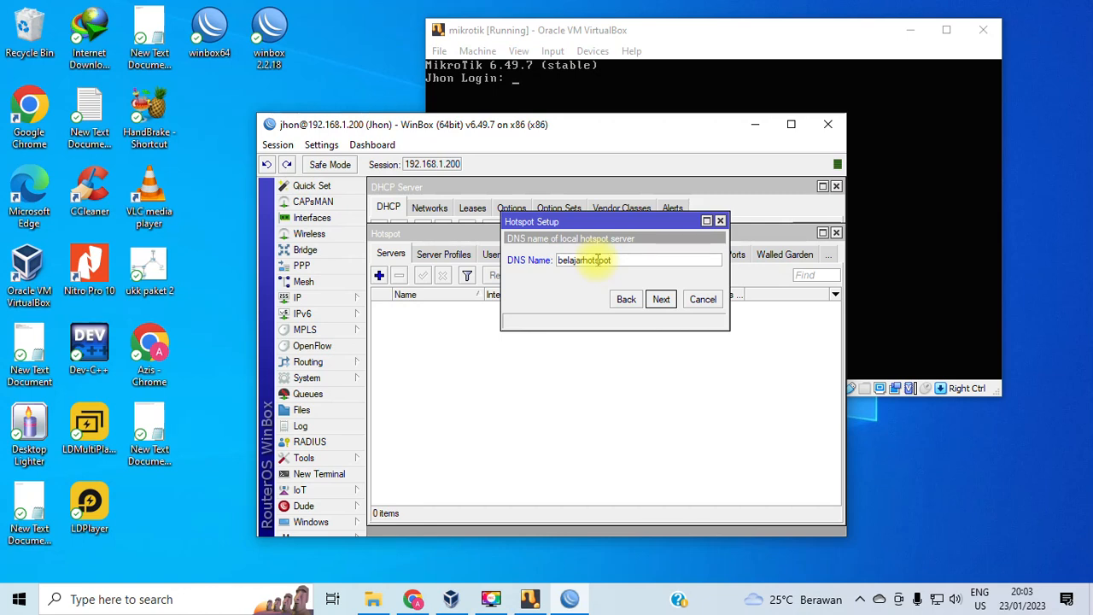
pyautogui.moveTo(620, 260); pyautogui.dragTo(522, 258)
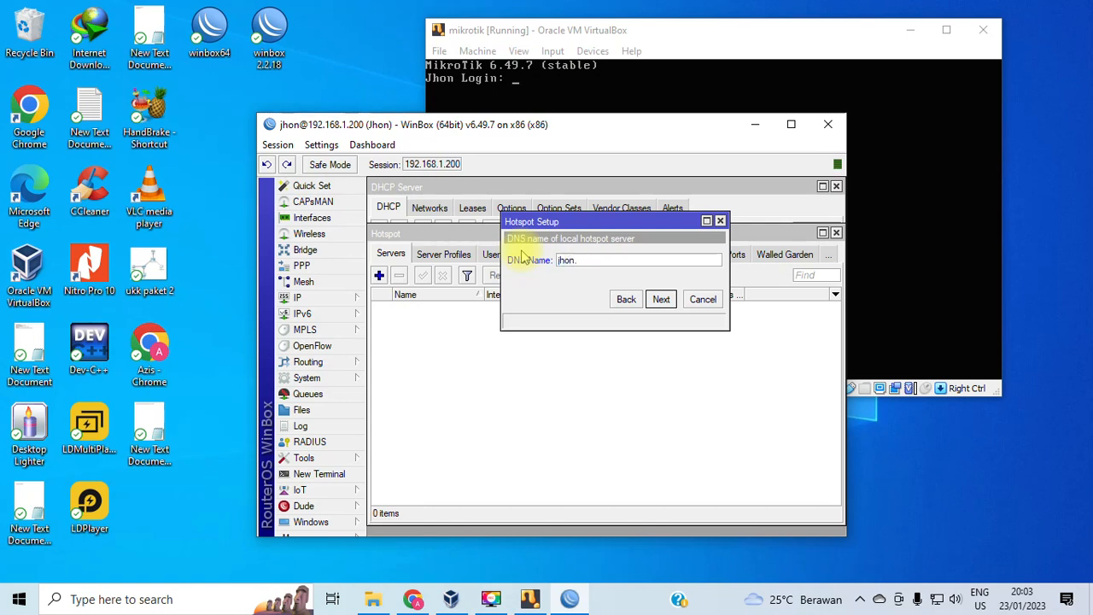
pyautogui.click(660, 299)
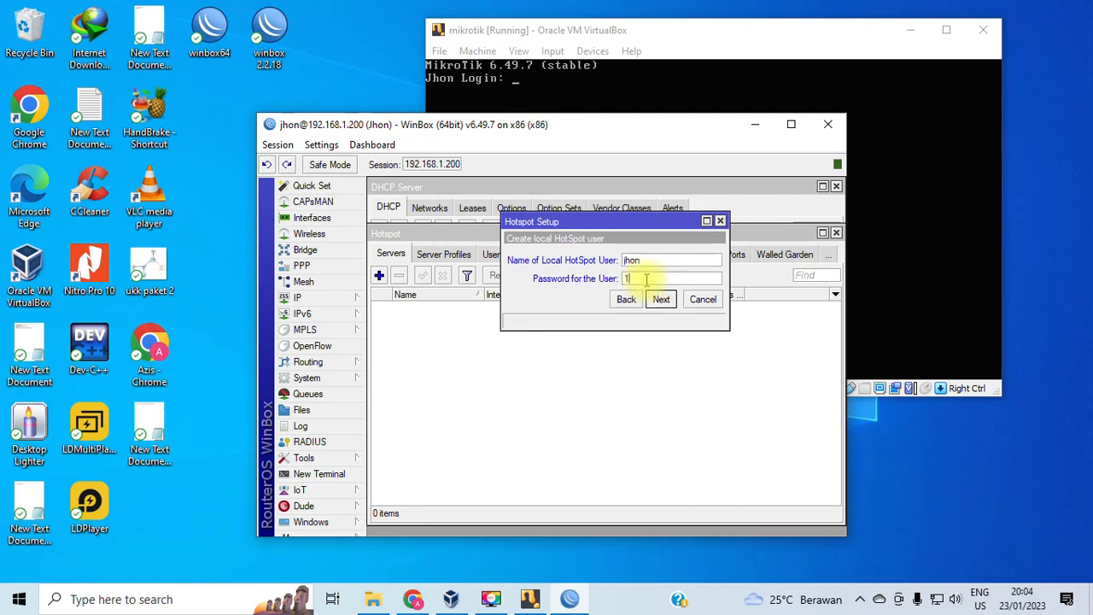
pyautogui.click(663, 301)
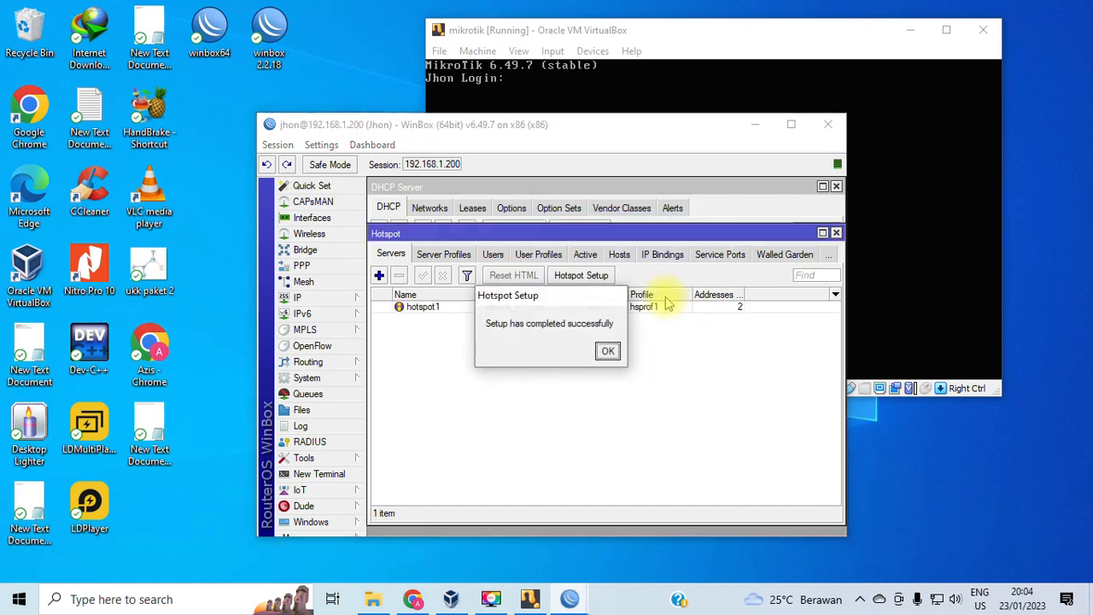
pyautogui.click(608, 353)
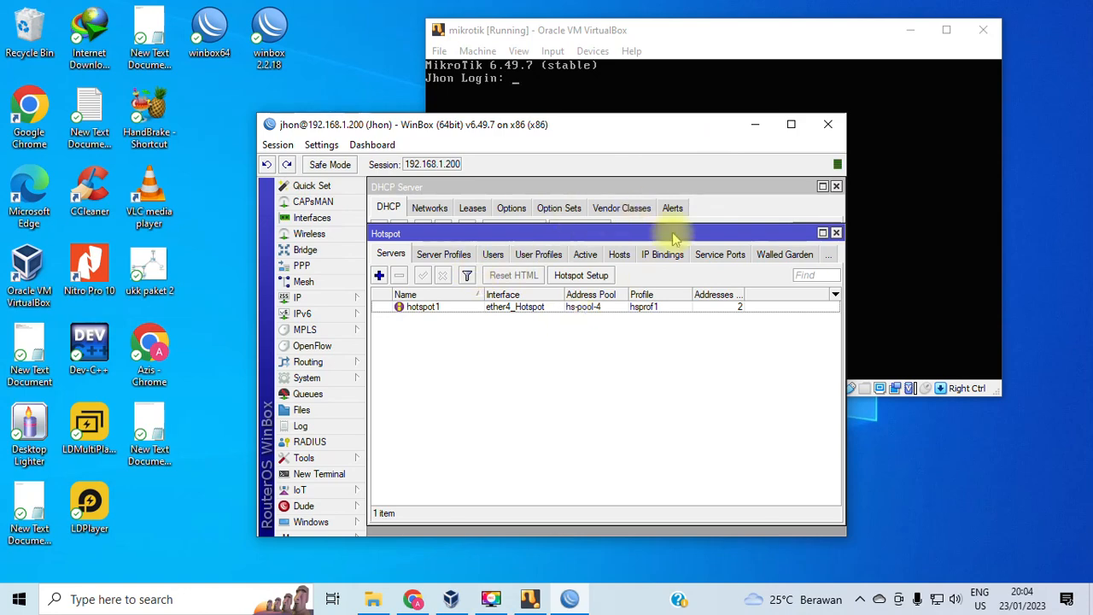
# Start the CLIENT virtual machine, dismiss the auto-capture notice, and maximise its window.
pyautogui.click(451, 599)
pyautogui.click(53, 160)
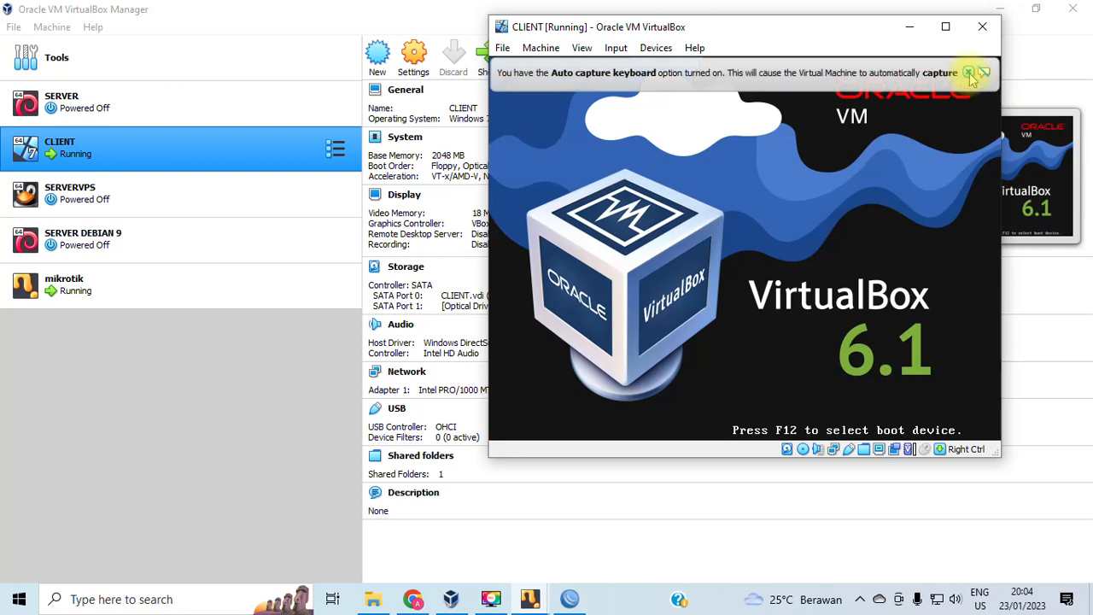
pyautogui.click(968, 72)
pyautogui.click(655, 48)
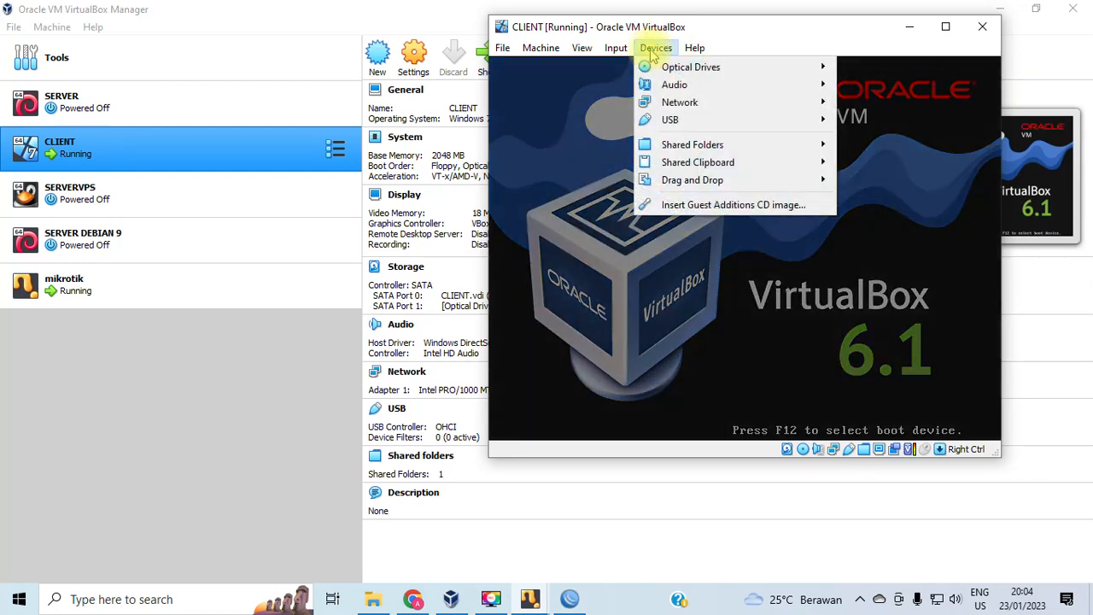
pyautogui.click(523, 10)
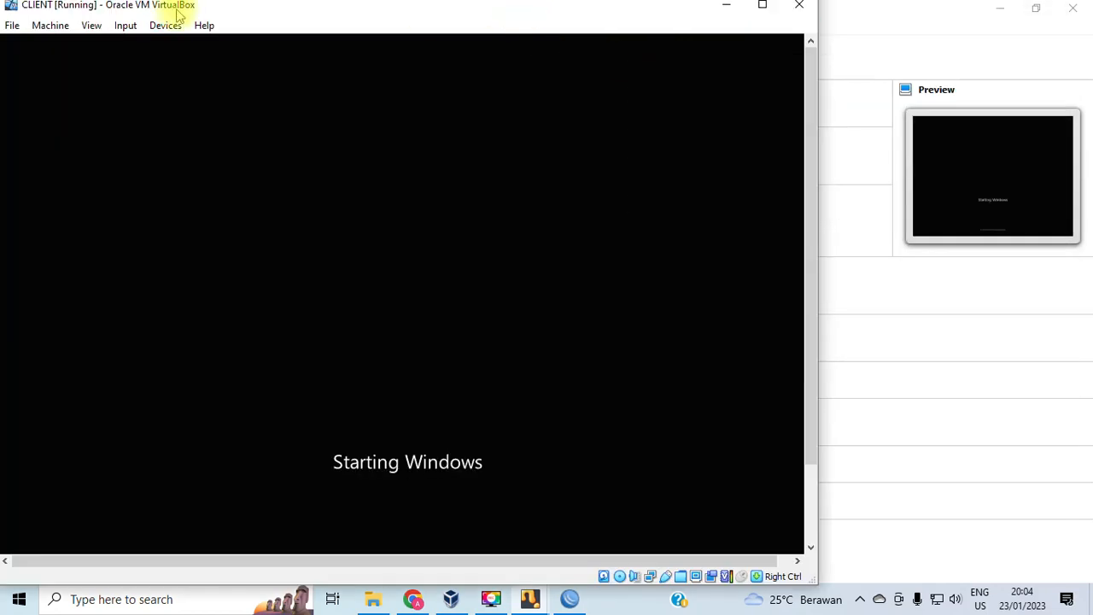
pyautogui.click(760, 7)
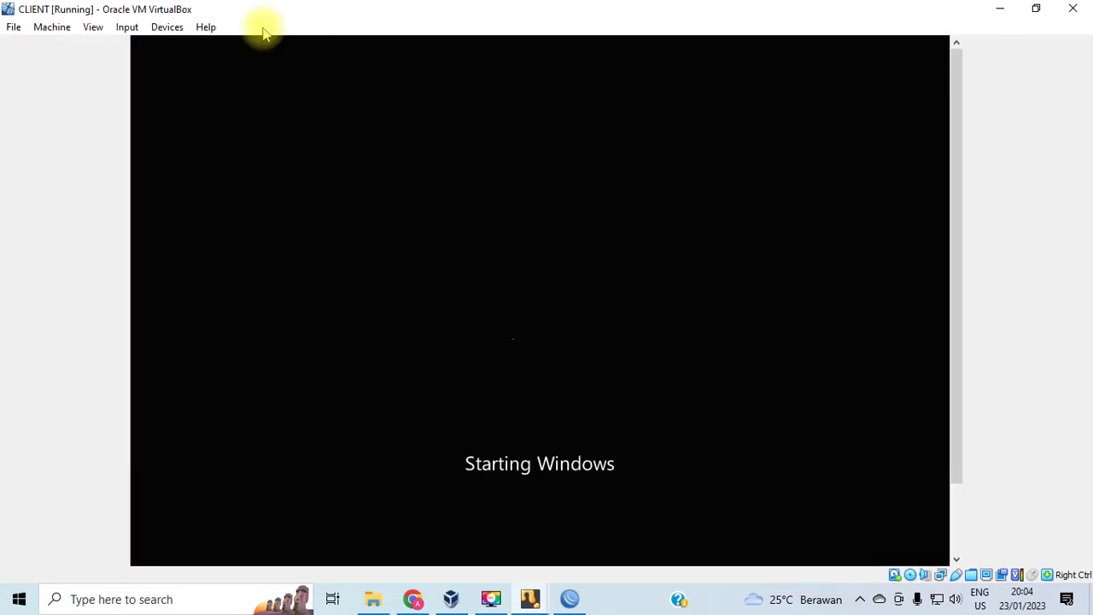
# Peek at CLIENT's network settings, then postpone Windows activation with Ask me later.
pyautogui.click(167, 27)
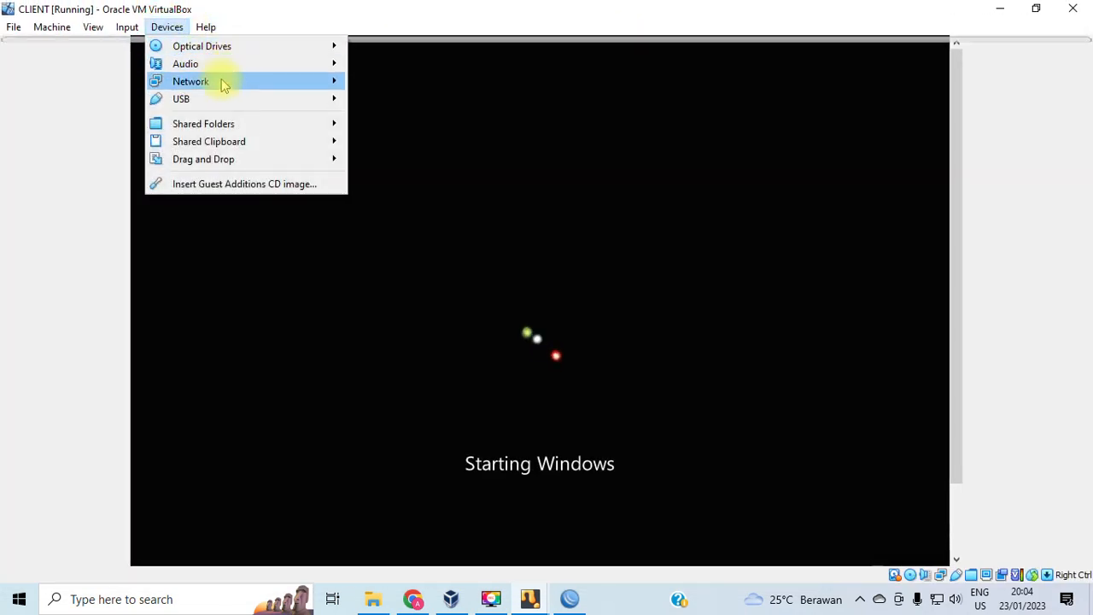
pyautogui.moveTo(312, 86)
pyautogui.click(407, 85)
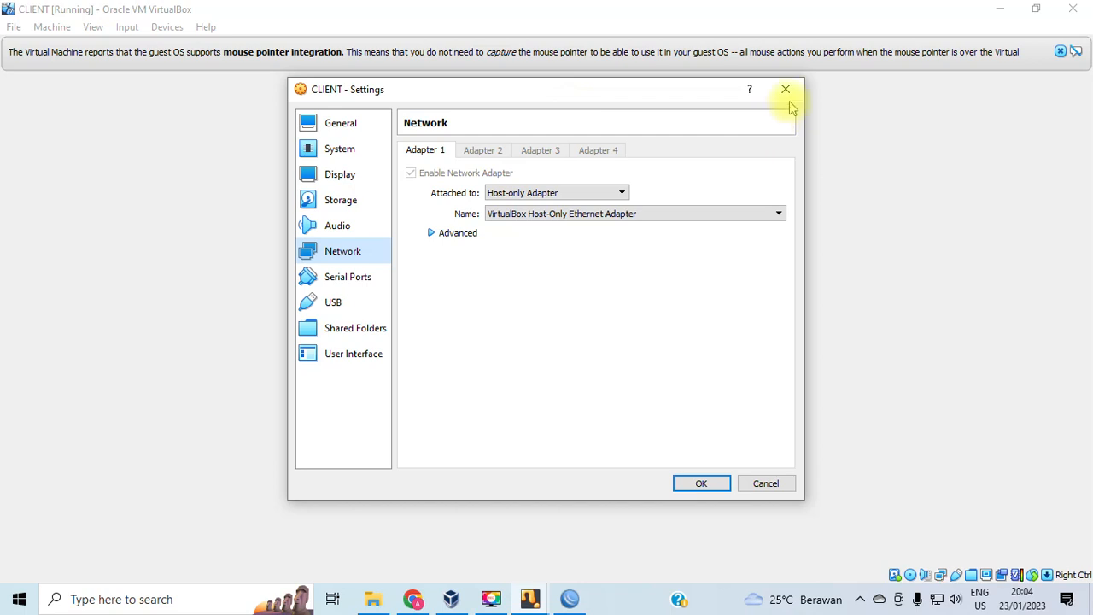
pyautogui.click(785, 90)
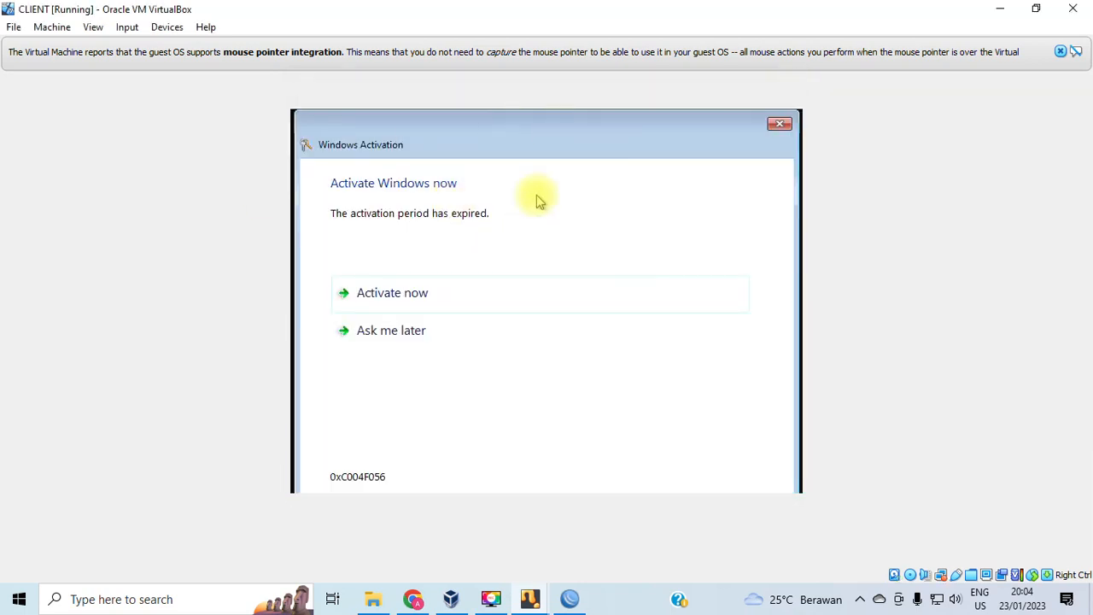
pyautogui.click(405, 331)
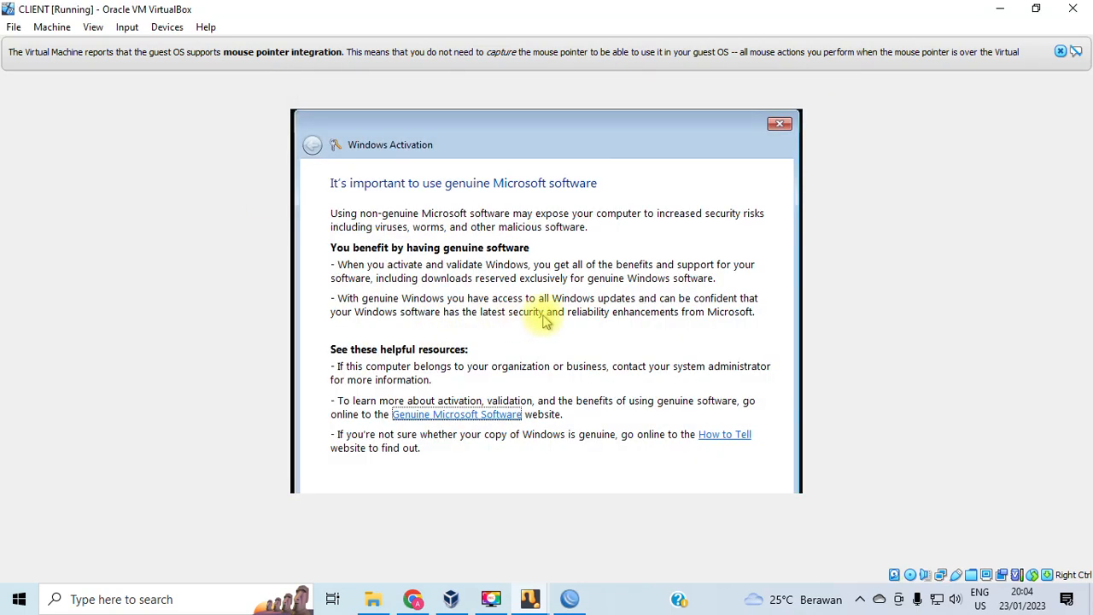
pyautogui.click(779, 124)
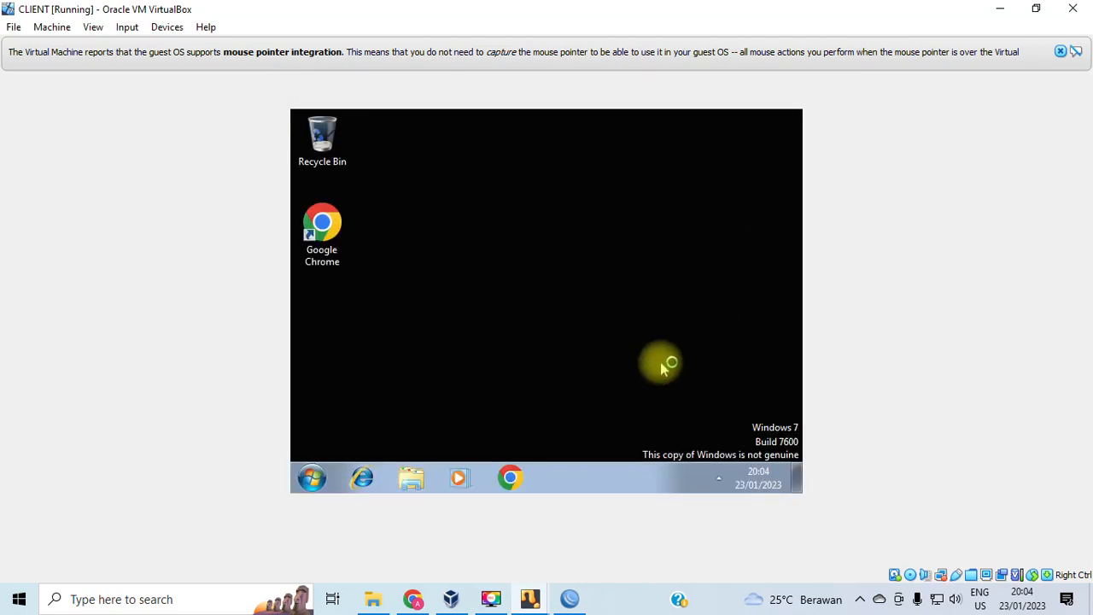
# Dismiss the mouse integration notice and restore the CLIENT window to a smaller, repositioned size.
pyautogui.click(1039, 12)
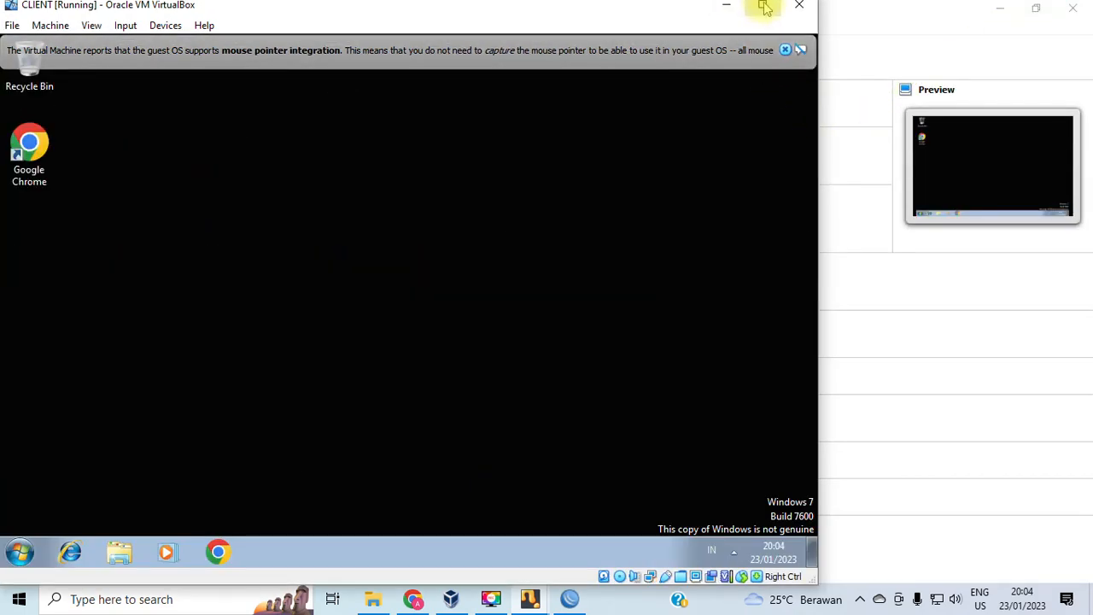
pyautogui.click(764, 8)
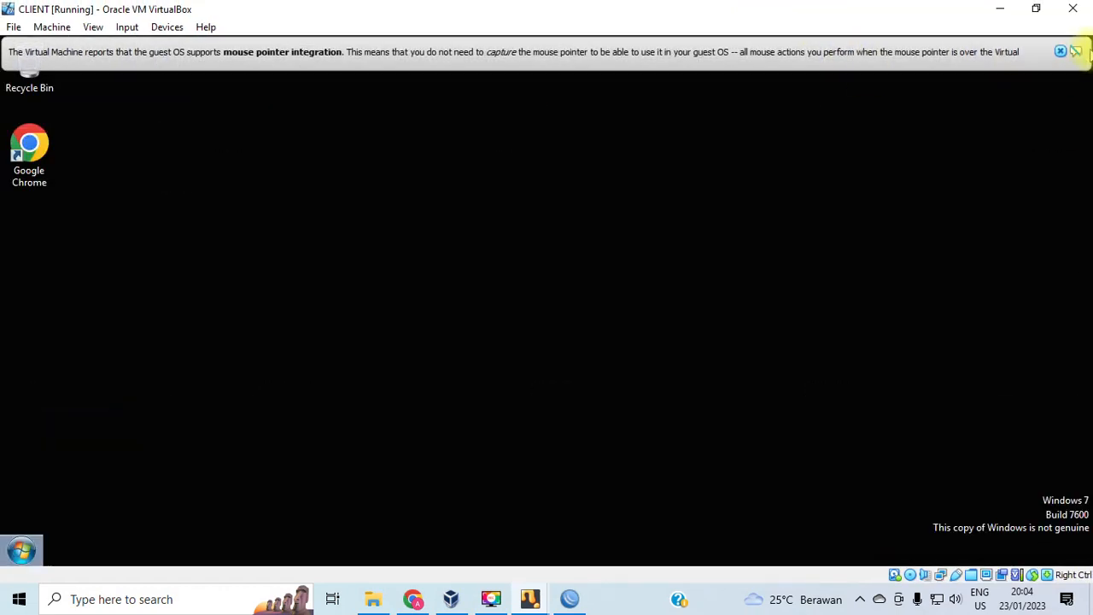
pyautogui.click(1062, 53)
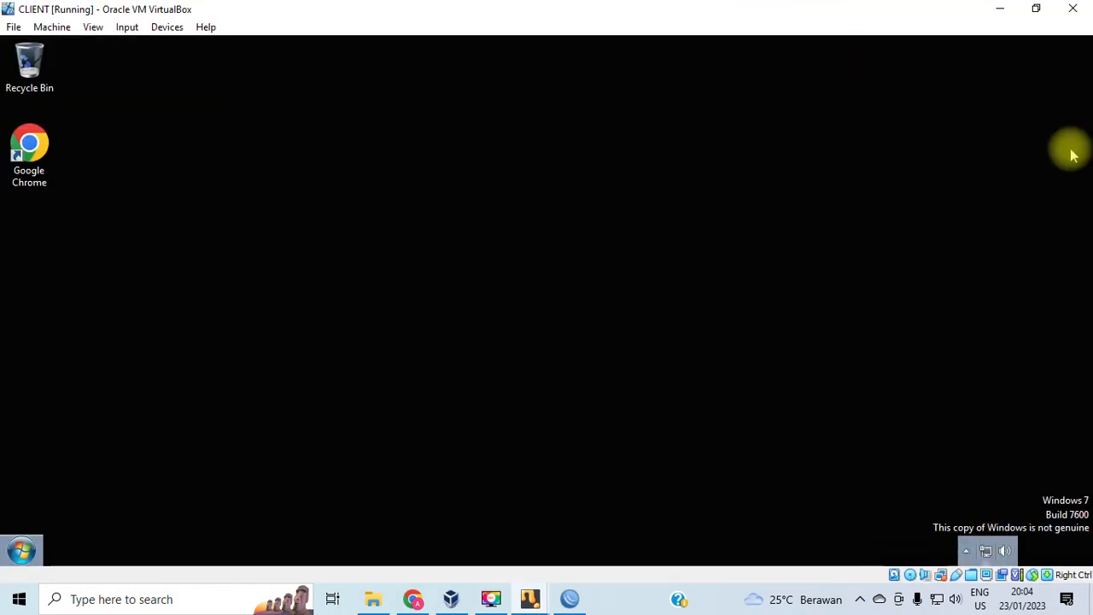
pyautogui.click(1033, 9)
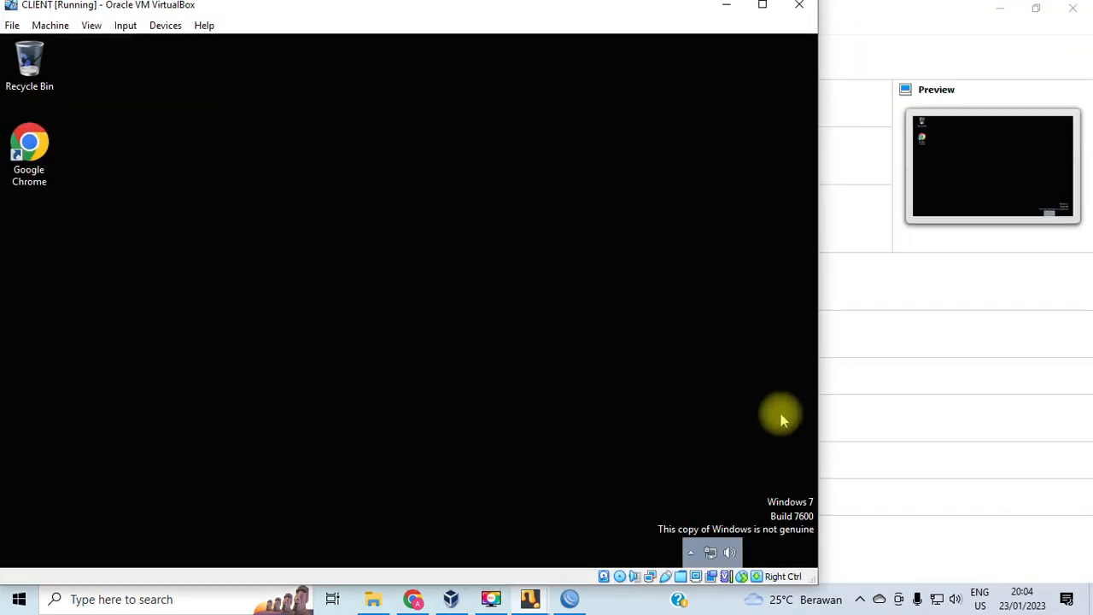
pyautogui.moveTo(520, 7); pyautogui.dragTo(607, 14)
# Refresh the Windows 7 guest desktop three times.
pyautogui.rightClick(535, 174)
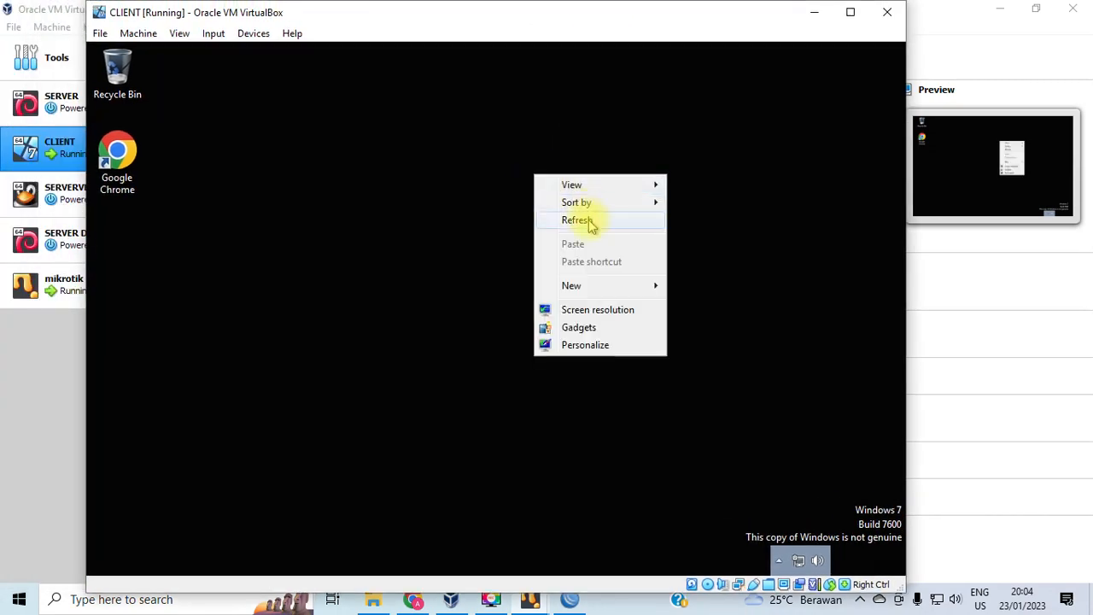
pyautogui.click(585, 220)
pyautogui.rightClick(589, 221)
pyautogui.click(633, 268)
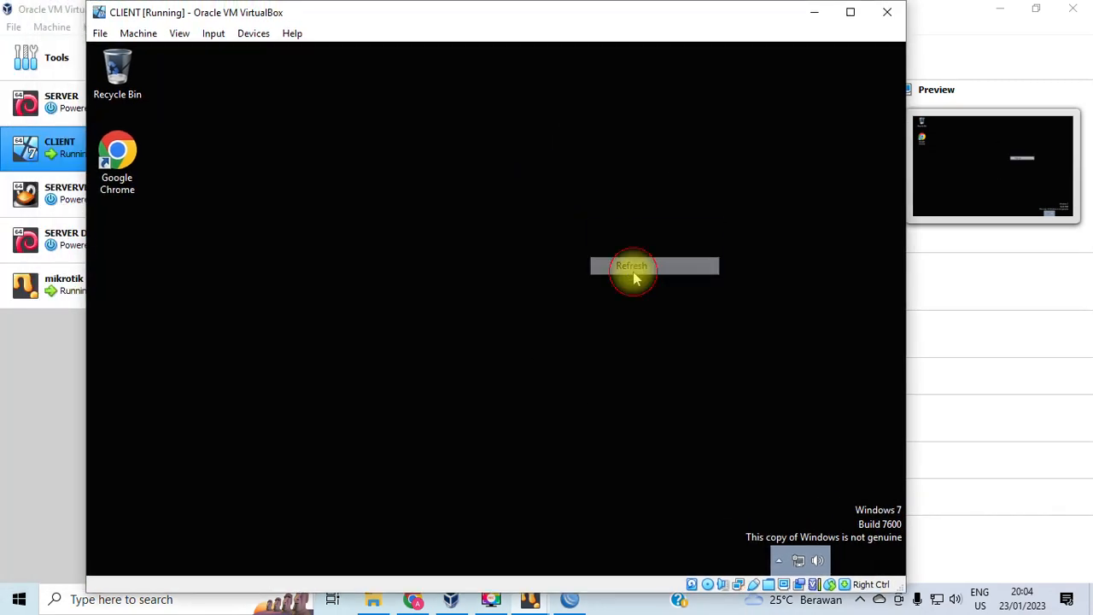
pyautogui.rightClick(633, 271)
pyautogui.click(677, 320)
pyautogui.moveTo(134, 551)
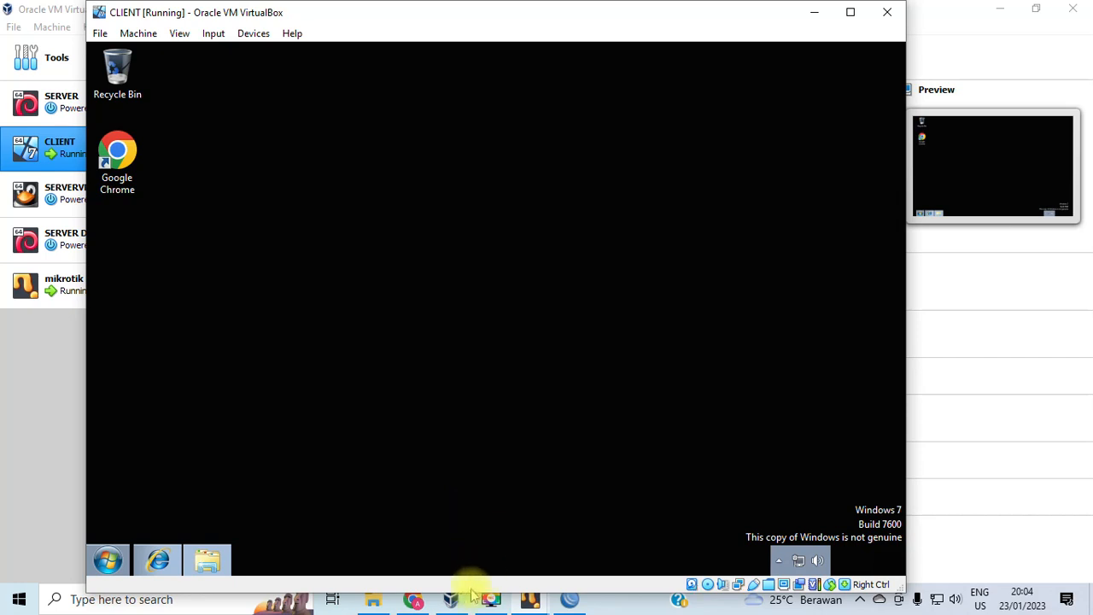
# Close the host's Chrome window and refresh the guest desktop four more times.
pyautogui.rightClick(413, 601)
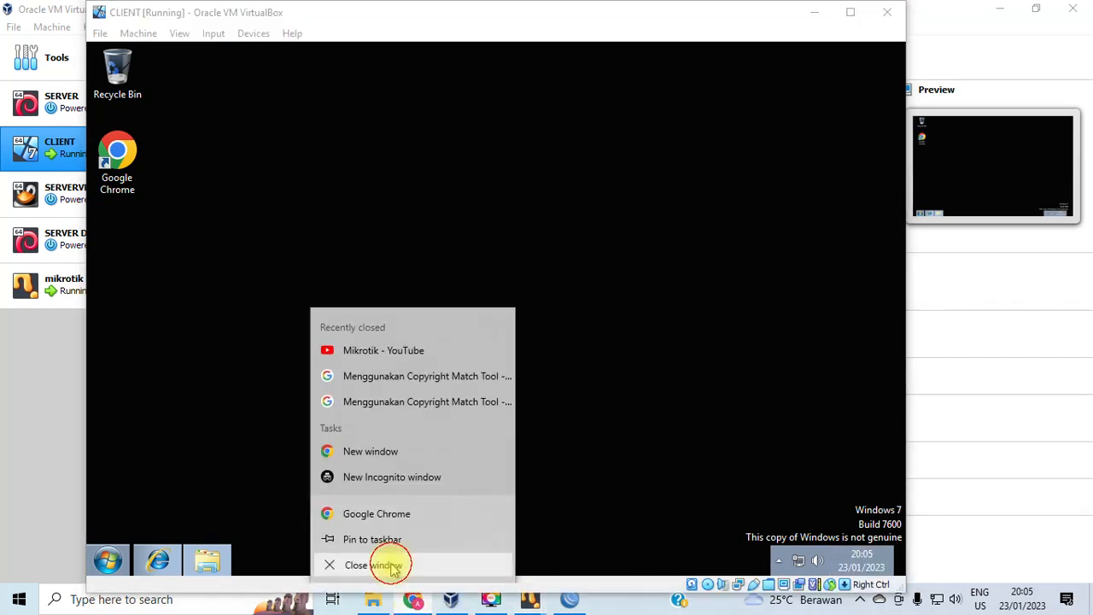
pyautogui.click(390, 562)
pyautogui.rightClick(398, 283)
pyautogui.click(447, 327)
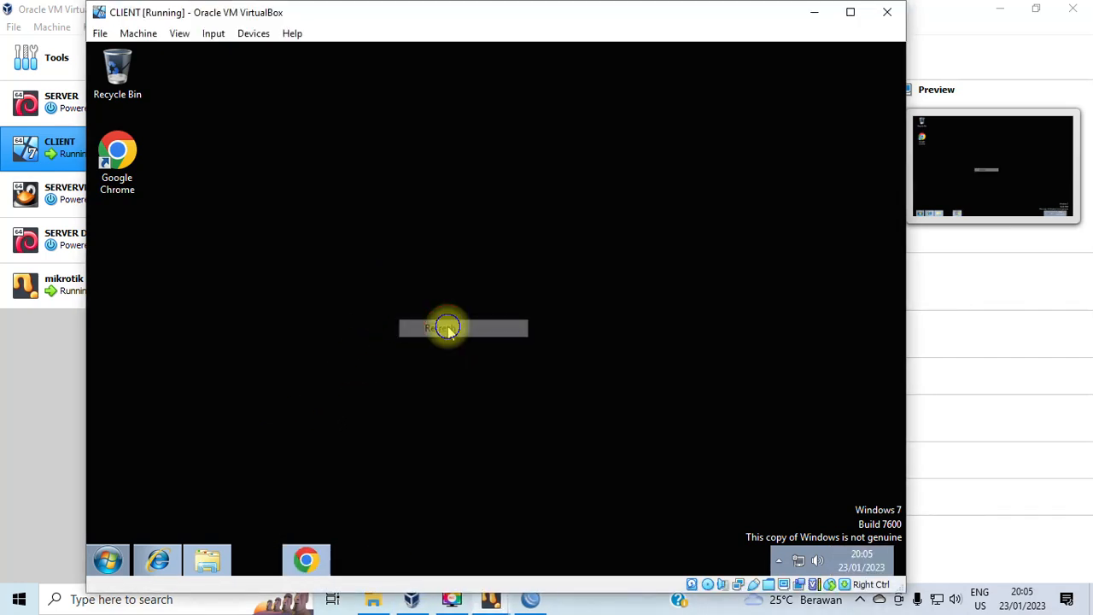
pyautogui.rightClick(447, 327)
pyautogui.click(491, 373)
pyautogui.rightClick(490, 190)
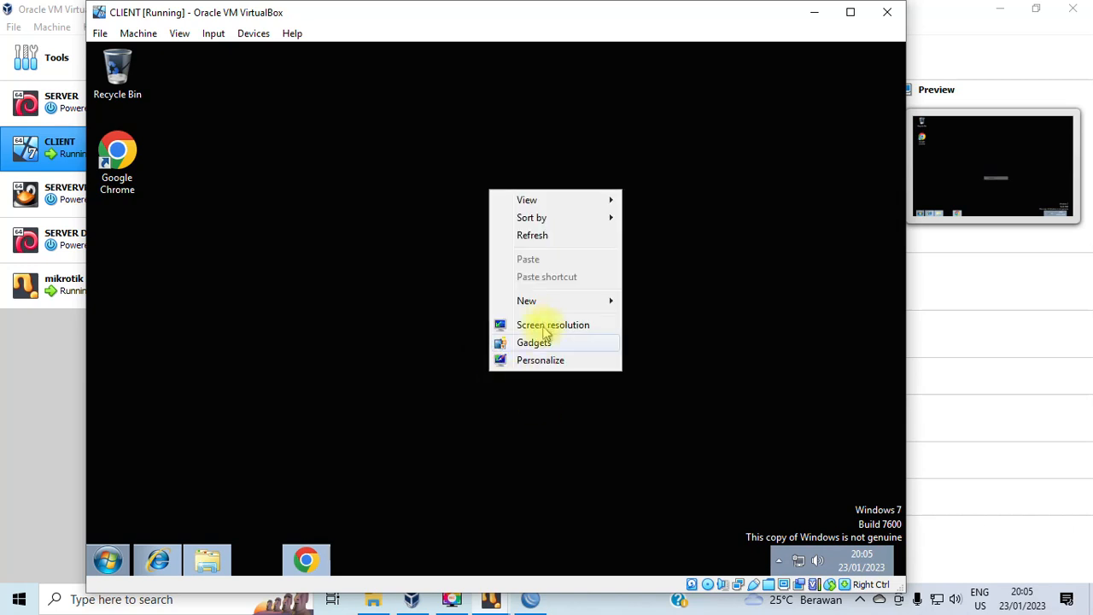
pyautogui.click(530, 239)
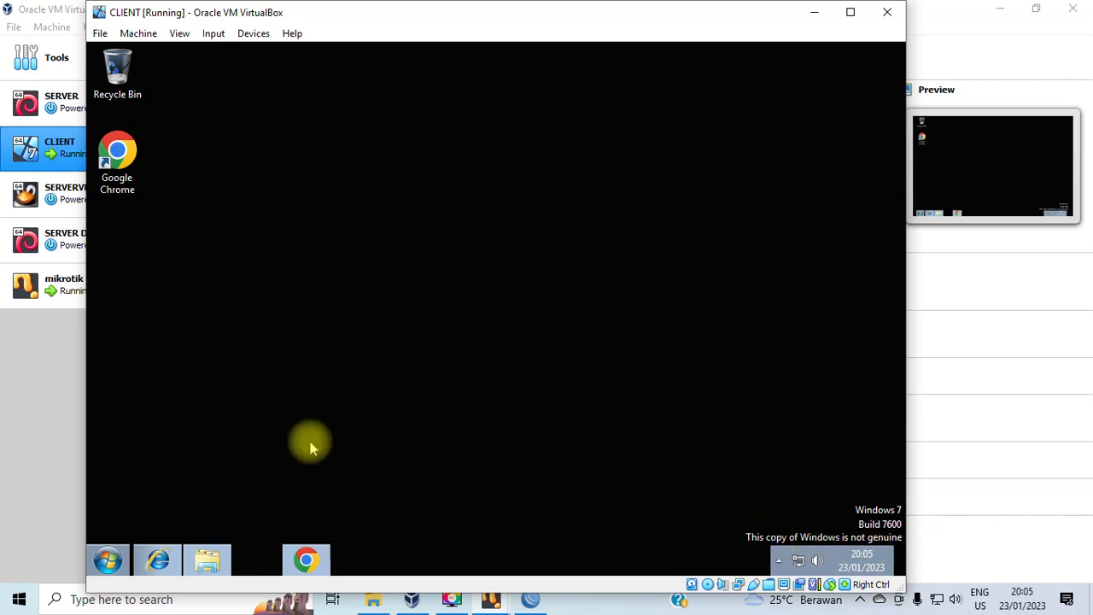
pyautogui.rightClick(238, 389)
pyautogui.click(279, 251)
# Open the Windows 7 guest's Start menu.
pyautogui.click(111, 560)
pyautogui.click(109, 560)
pyautogui.click(110, 560)
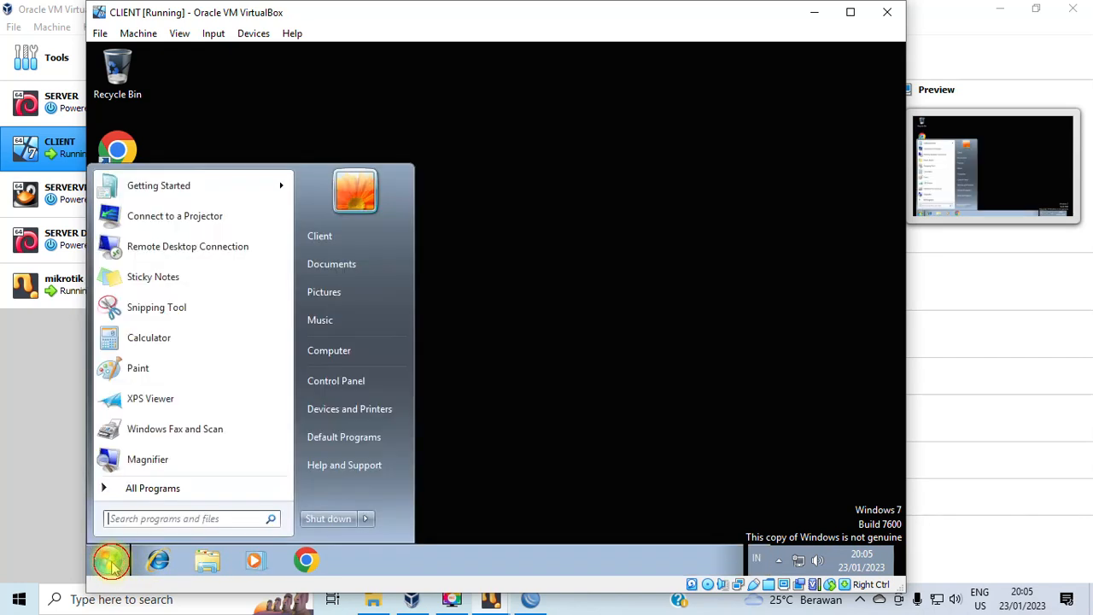
# View Local Area Connection details in the guest, noting IPv4 address 192.168.3.254.
pyautogui.click(331, 381)
pyautogui.click(332, 242)
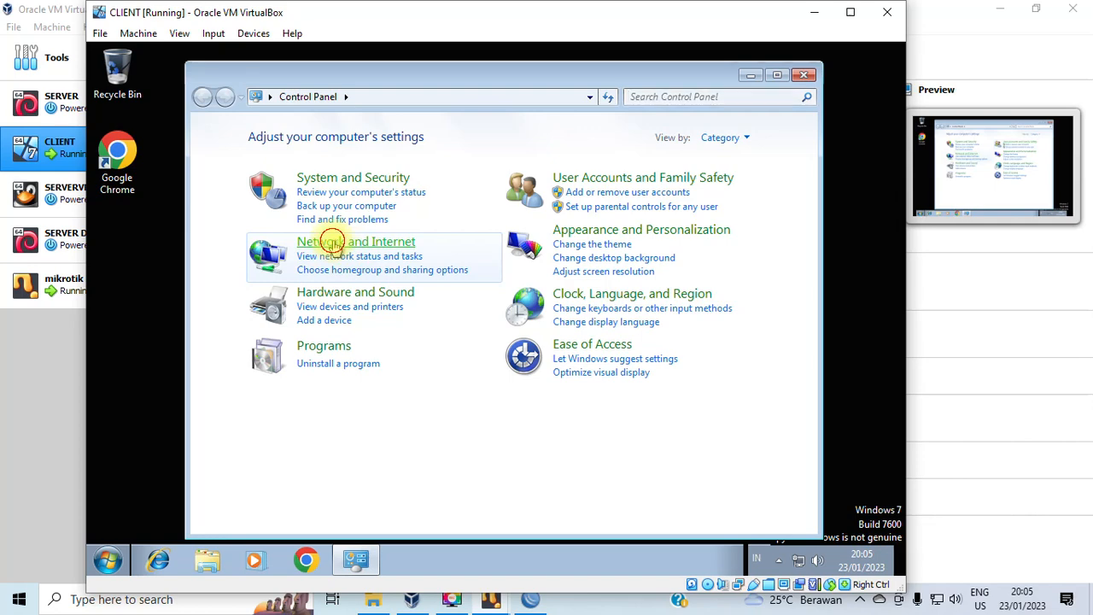
pyautogui.click(443, 139)
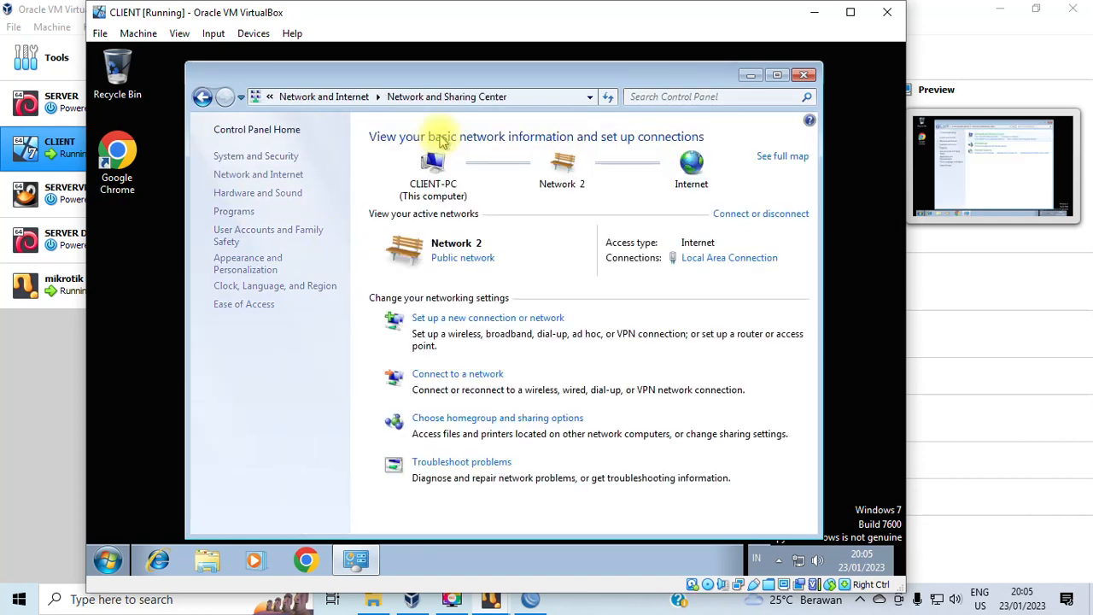
pyautogui.click(263, 158)
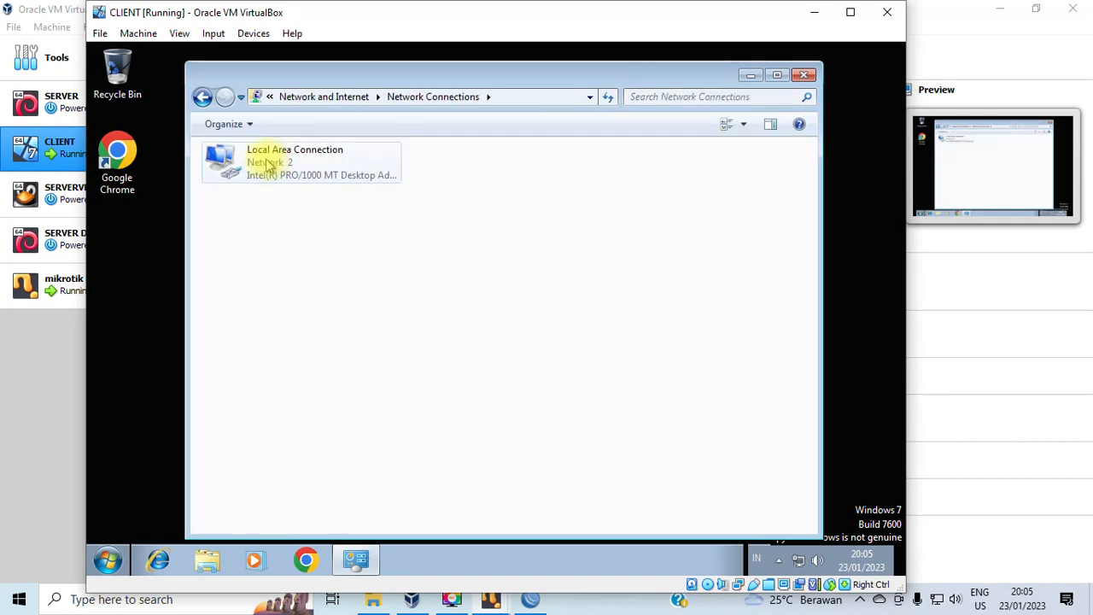
pyautogui.rightClick(261, 163)
pyautogui.click(308, 185)
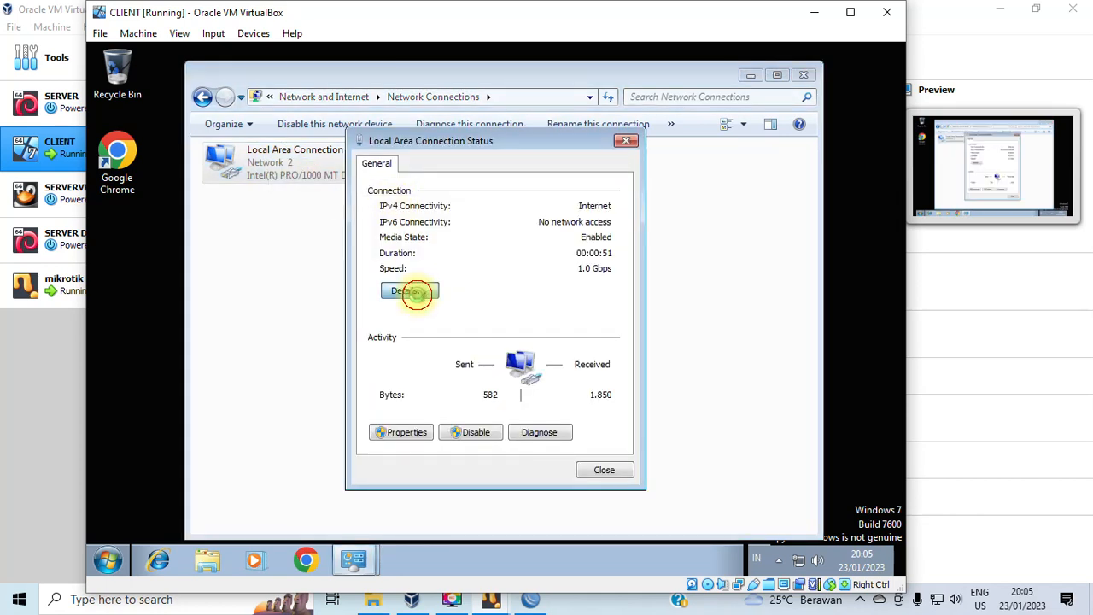
pyautogui.click(411, 292)
pyautogui.click(511, 280)
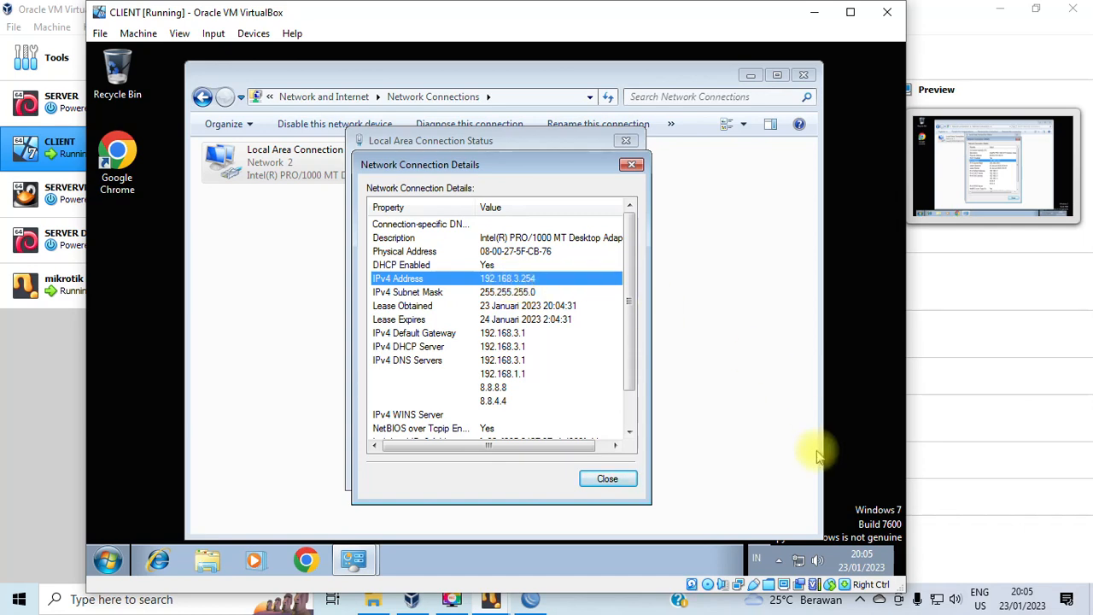
# Locate 192.168.4.1/24 in WinBox's IP Addresses list, then return to Network Connections.
pyautogui.click(530, 600)
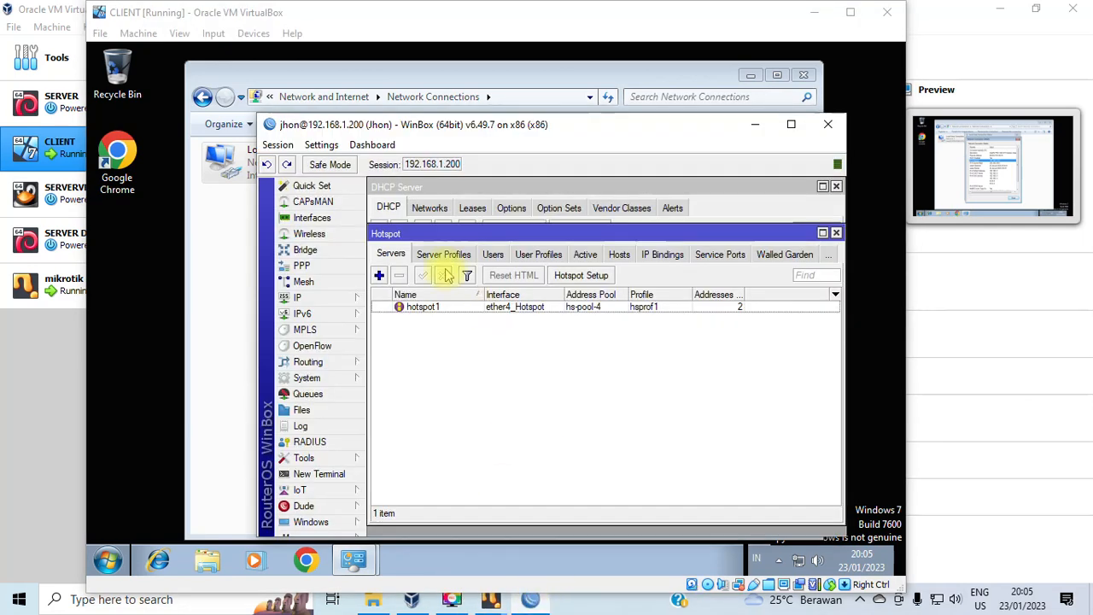
pyautogui.click(298, 297)
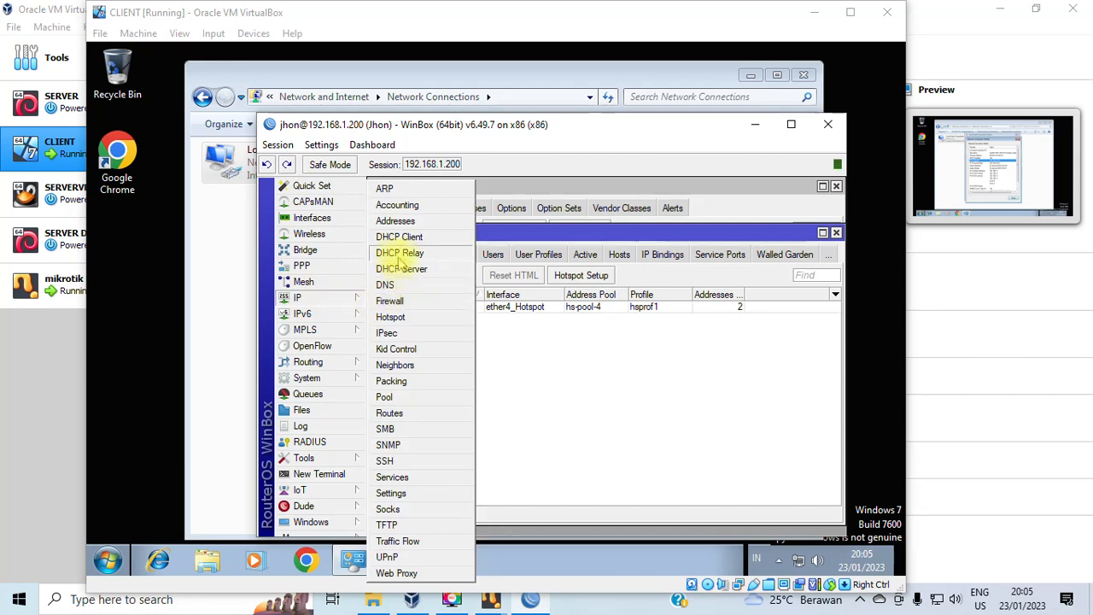
pyautogui.click(394, 220)
pyautogui.click(534, 316)
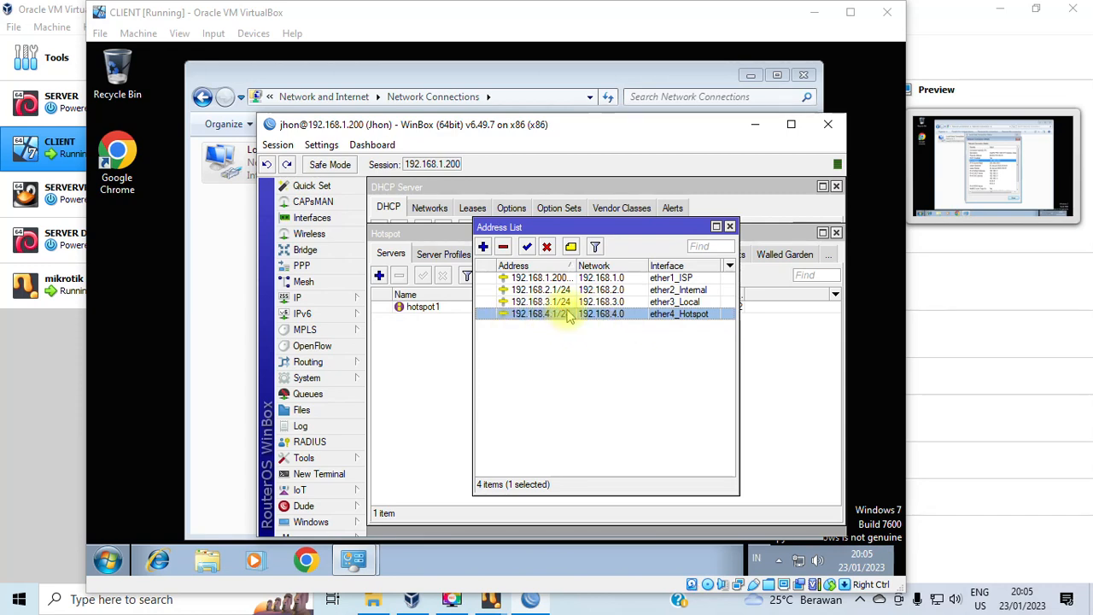
pyautogui.click(219, 392)
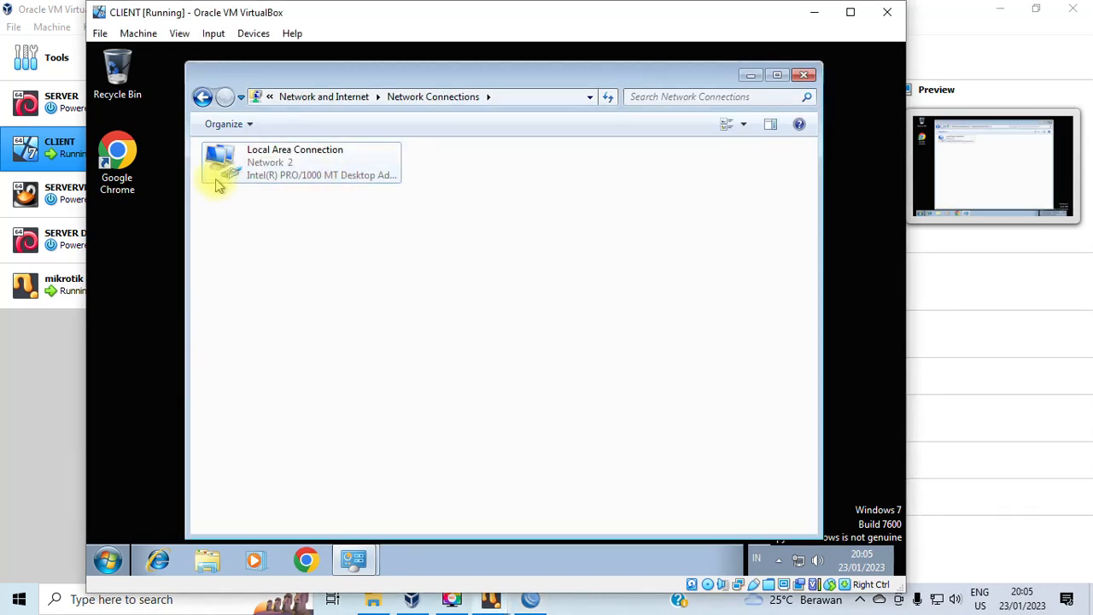
# Attach CLIENT's Adapter 1 to VirtualBox Host-Only Ethernet Adapter #2, then return to WinBox.
pyautogui.click(253, 36)
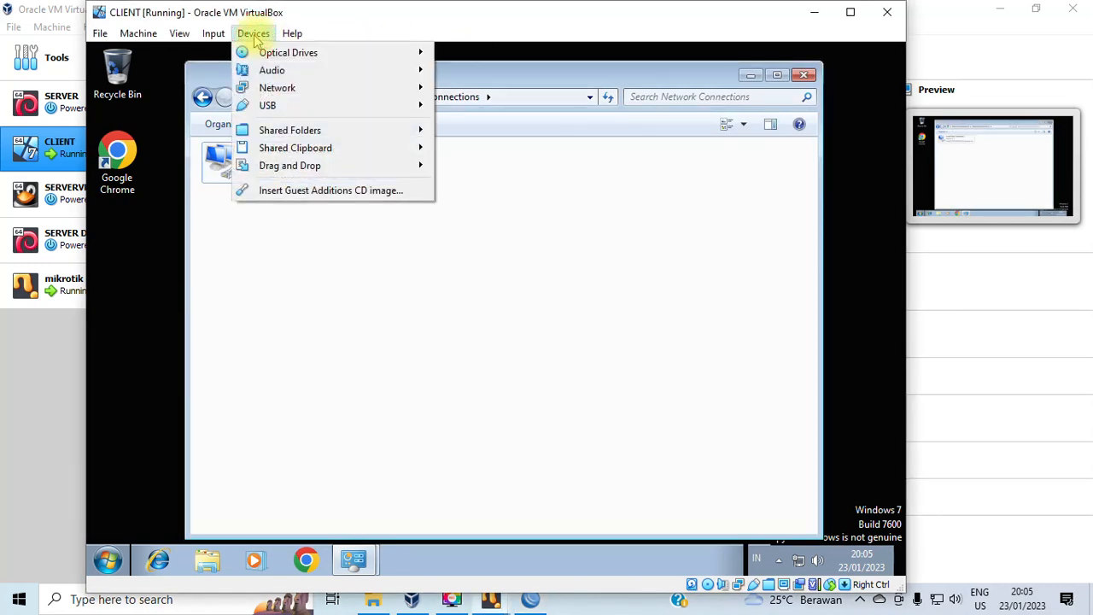
pyautogui.moveTo(269, 87)
pyautogui.click(463, 89)
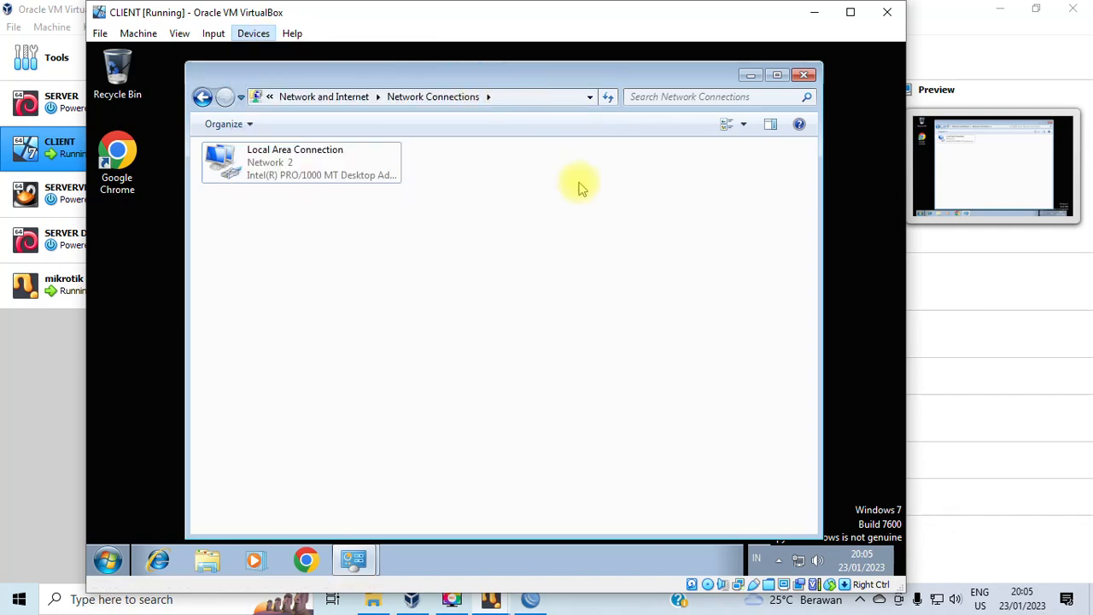
pyautogui.click(504, 223)
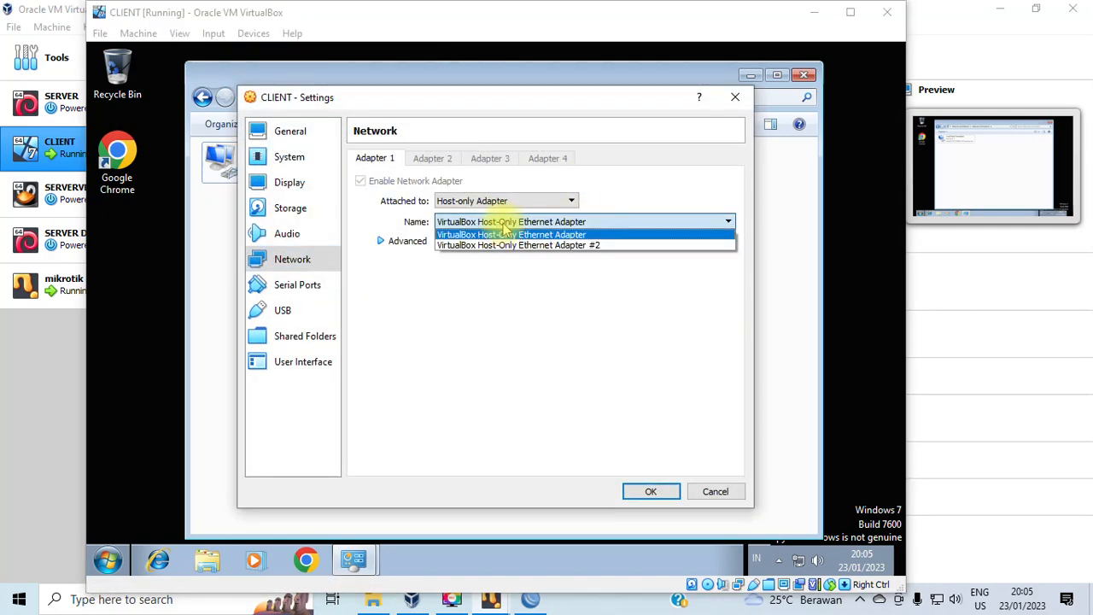
pyautogui.click(572, 246)
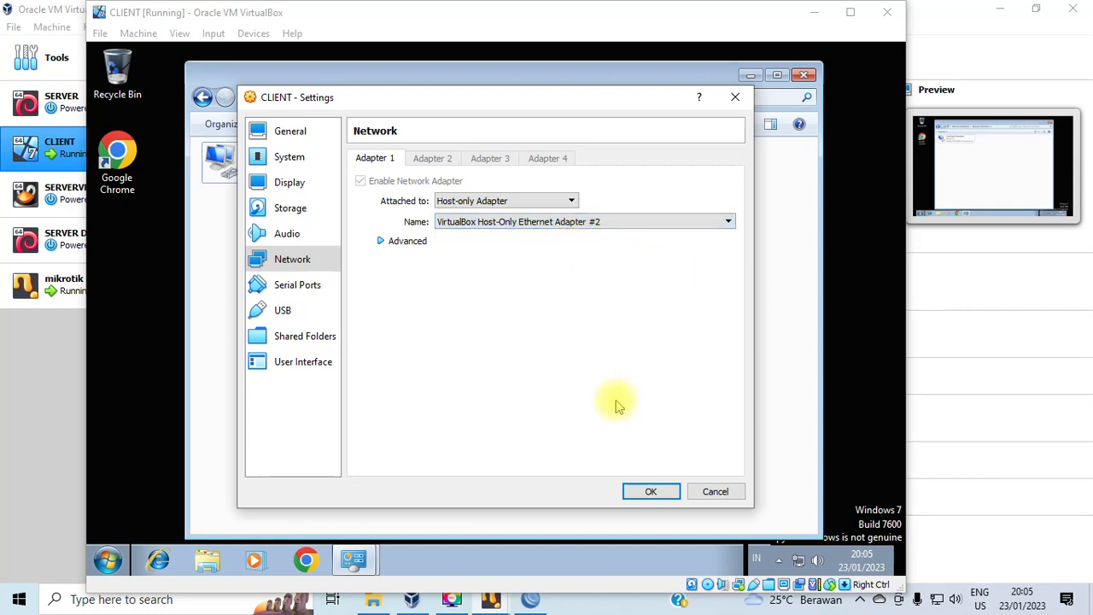
pyautogui.click(651, 492)
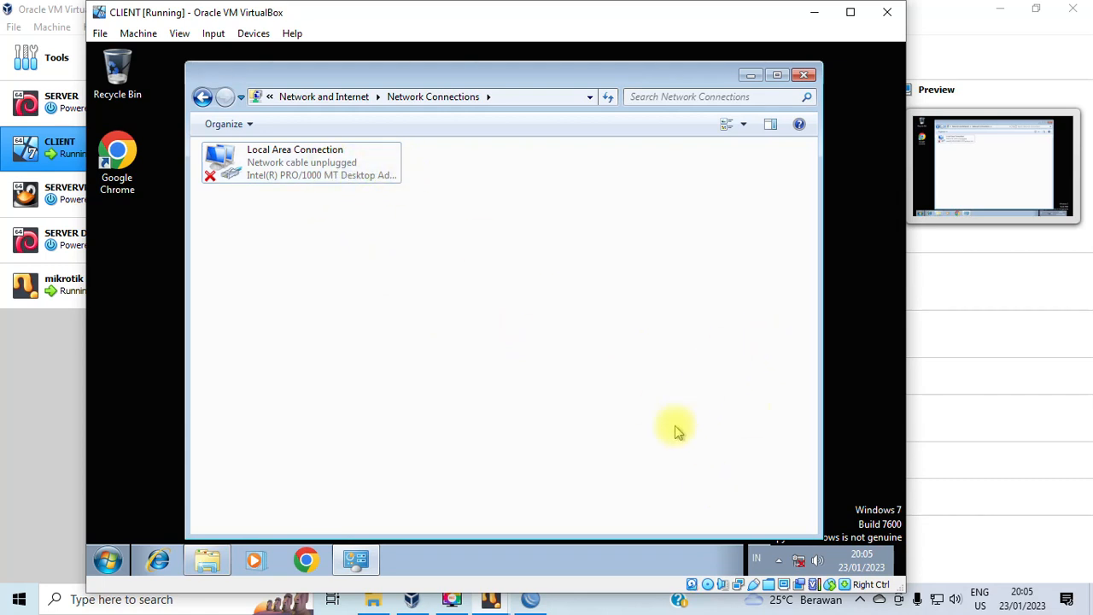
pyautogui.click(530, 602)
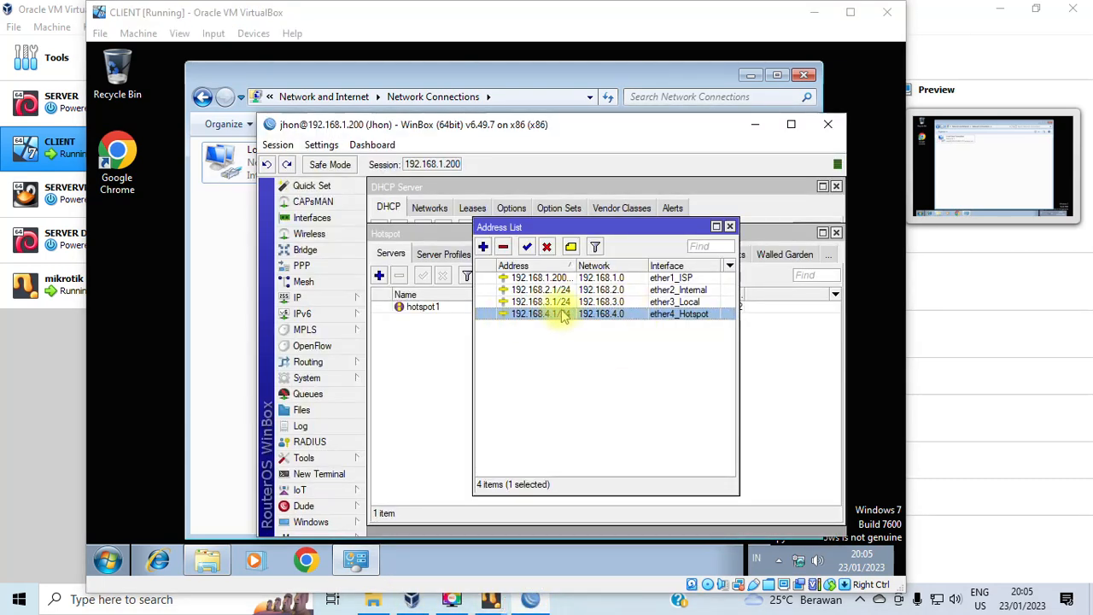
# In the client VM, open the Local Area Connection status, then close it.
pyautogui.click(229, 308)
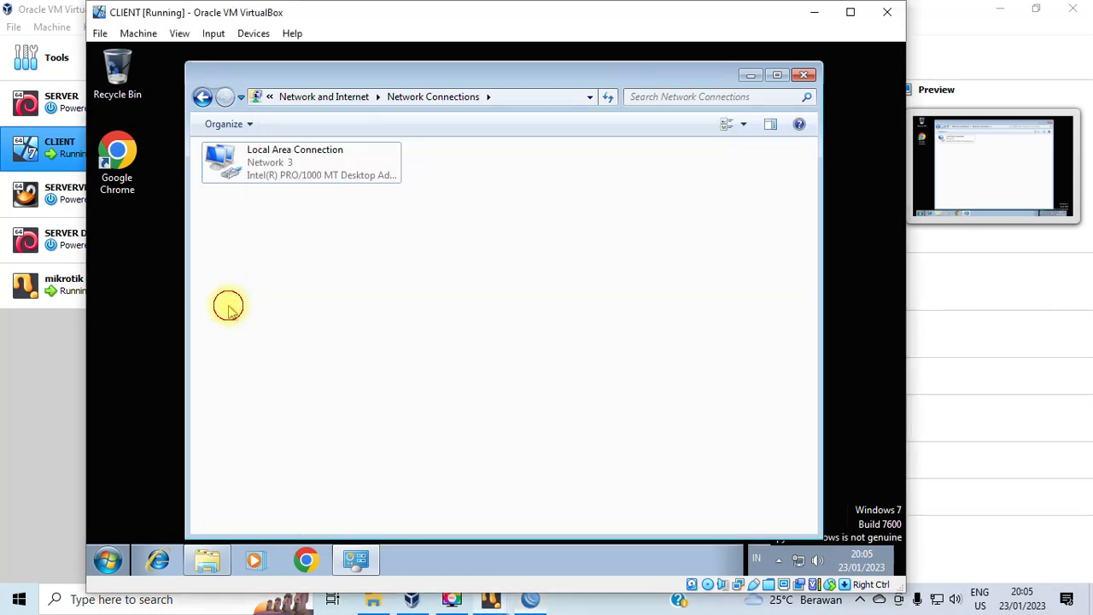
pyautogui.click(277, 171)
pyautogui.rightClick(278, 167)
pyautogui.click(321, 188)
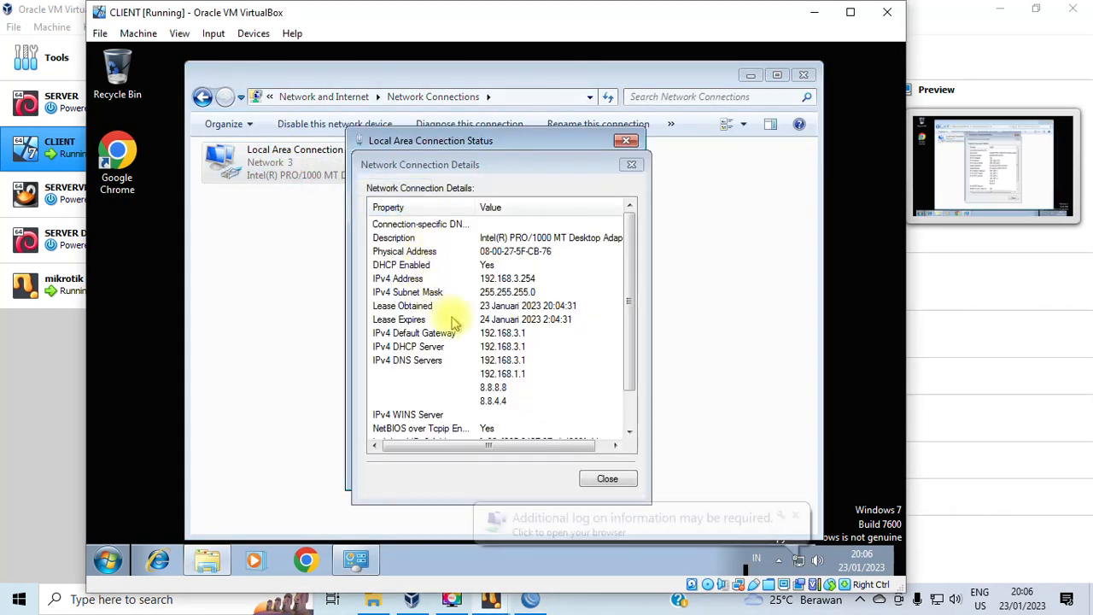
pyautogui.click(630, 167)
pyautogui.click(626, 140)
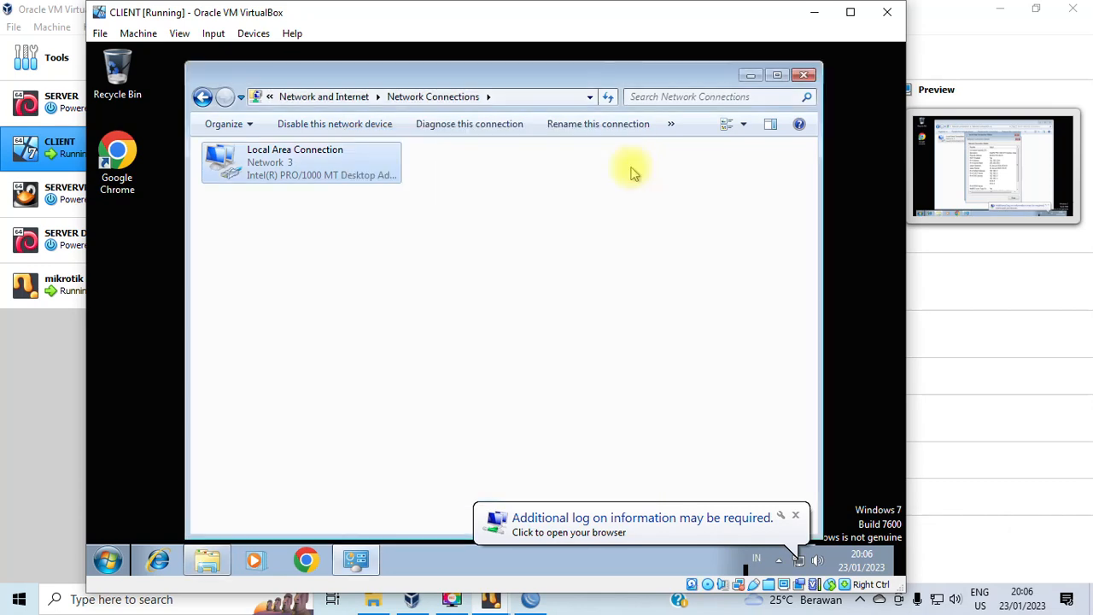
# Reopen the connection details and confirm the IPv4 address 192.168.4.253 from DHCP server 192.168.4.1.
pyautogui.click(290, 170)
pyautogui.rightClick(291, 175)
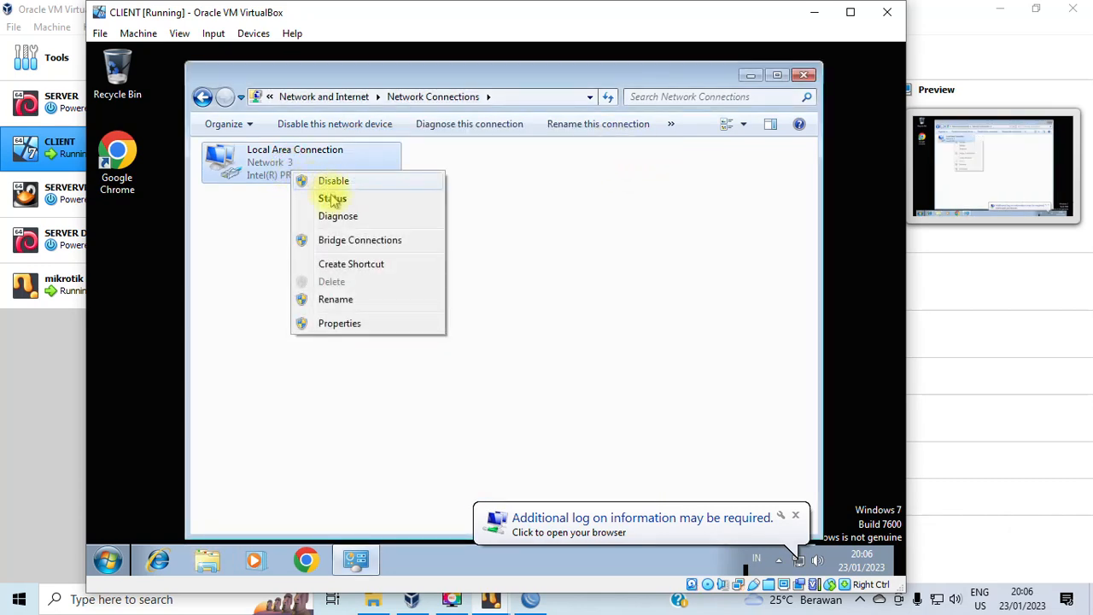
pyautogui.click(334, 199)
pyautogui.click(427, 293)
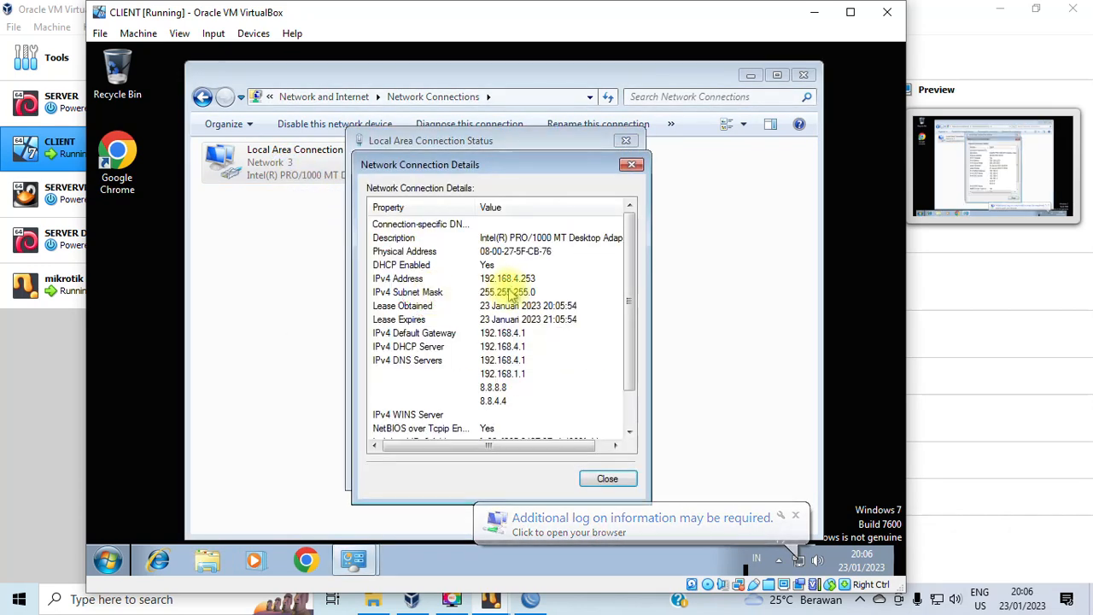
pyautogui.click(504, 282)
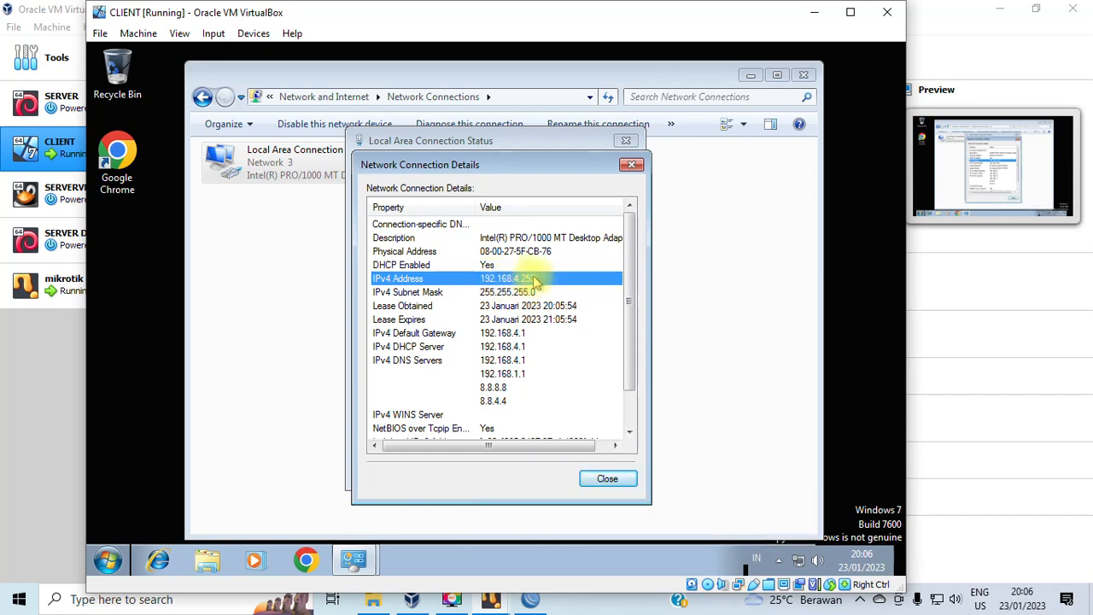
pyautogui.click(631, 164)
pyautogui.click(628, 142)
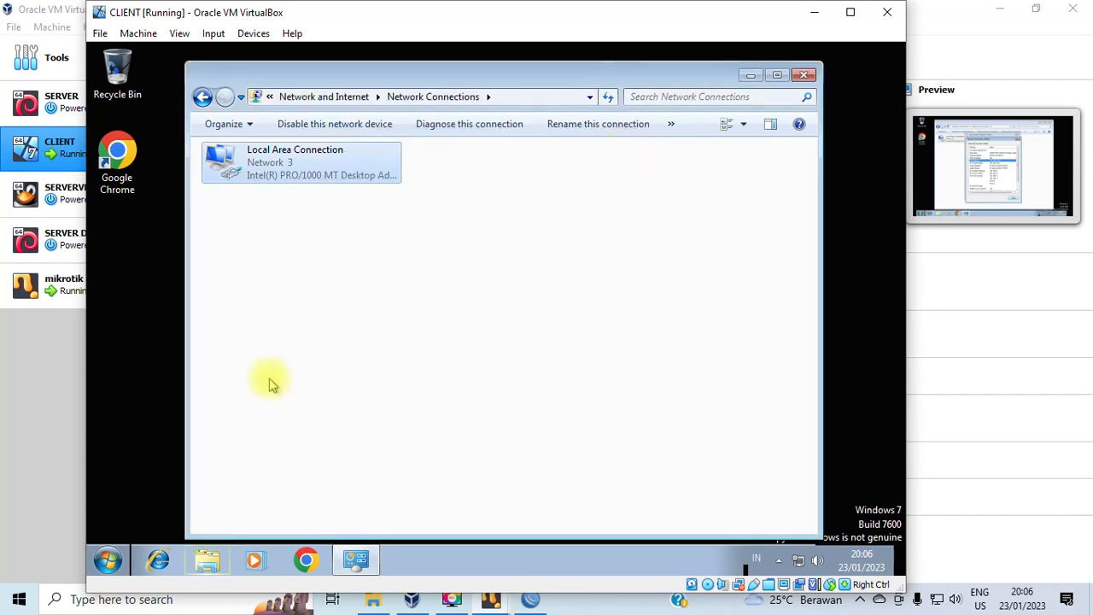
pyautogui.click(306, 560)
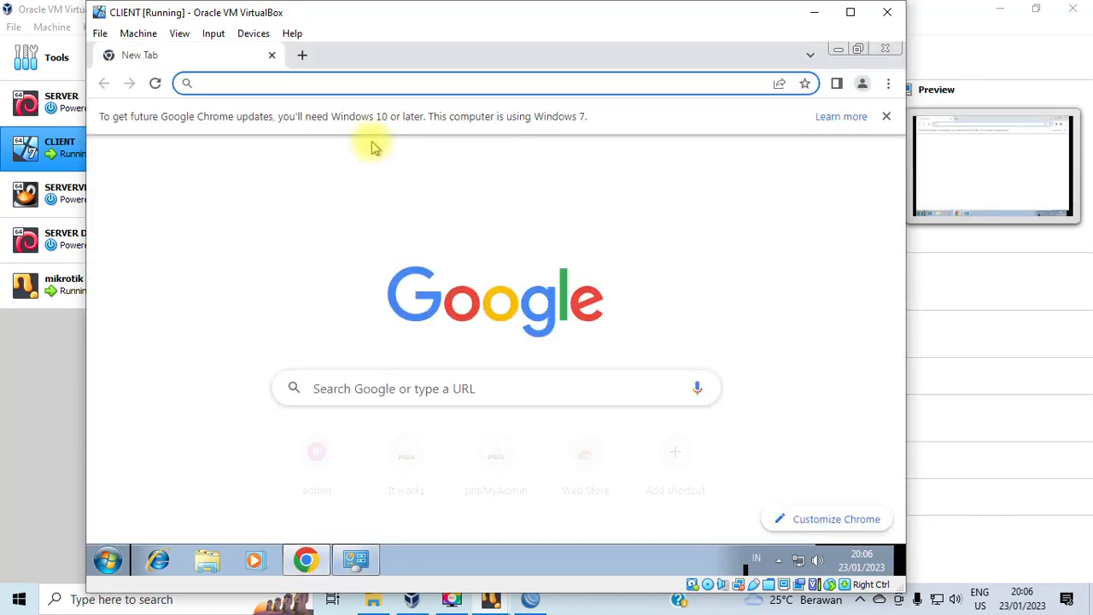
# Run a test search for 'yutub', which fails to load, then browse to jhon.net.
pyautogui.write('yutub')
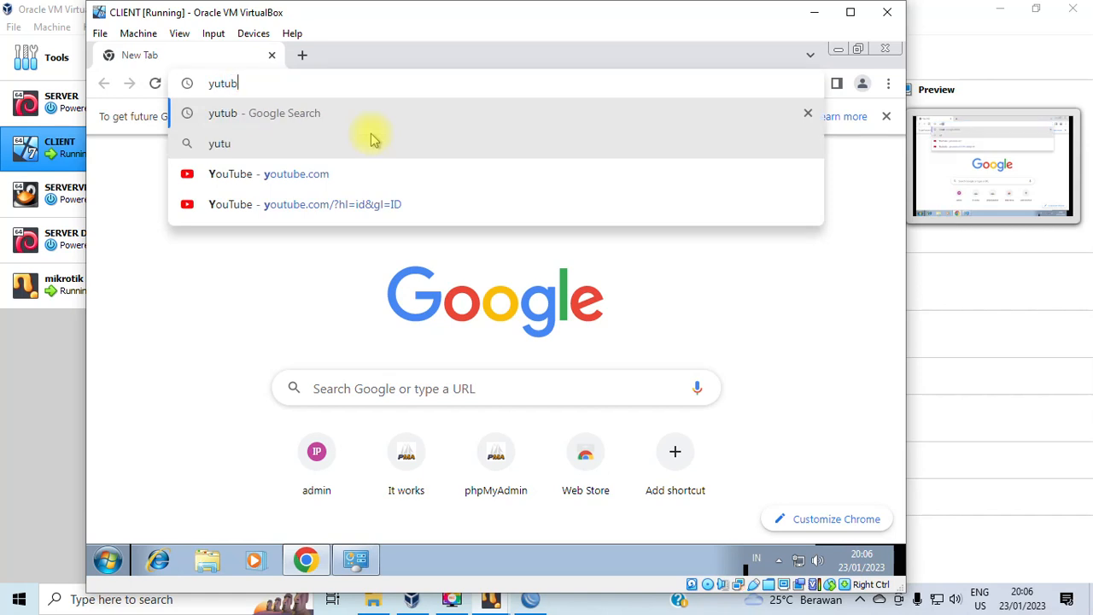
pyautogui.press('Return')
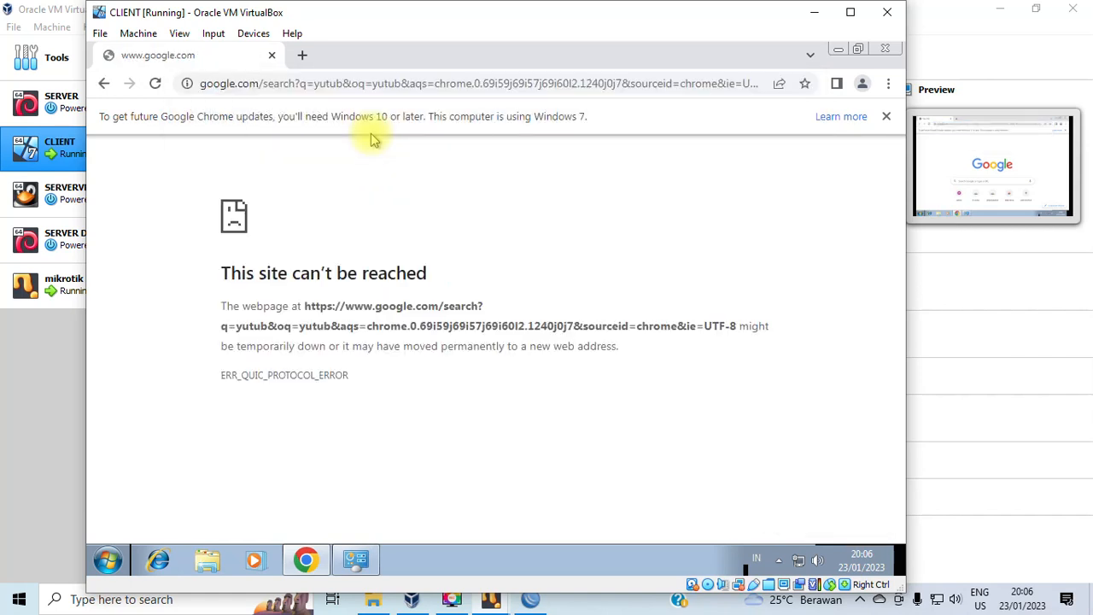
pyautogui.click(404, 89)
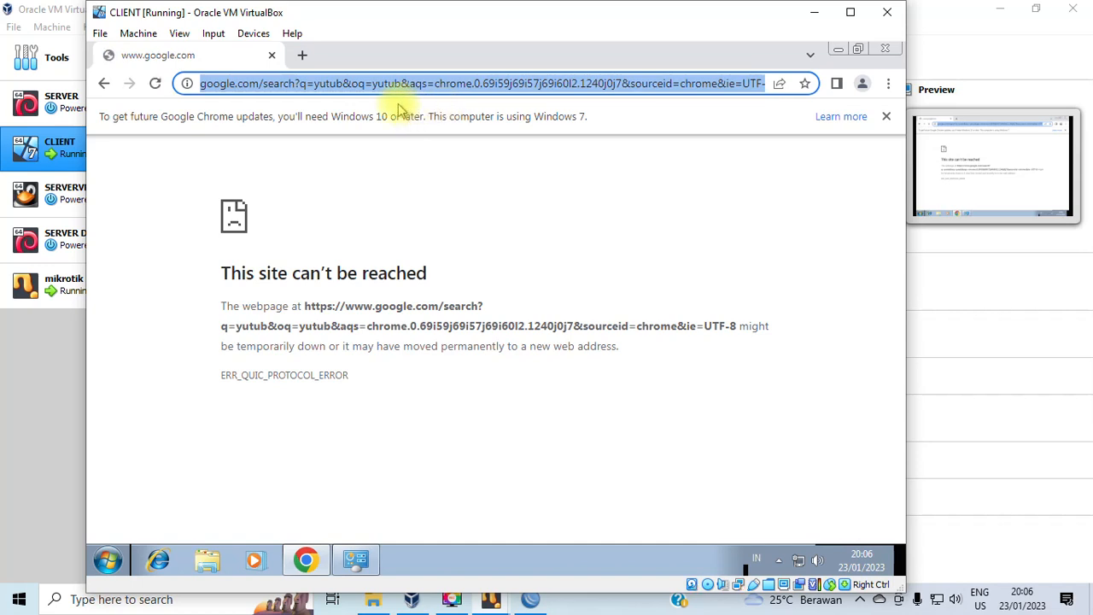
pyautogui.write('jhon')
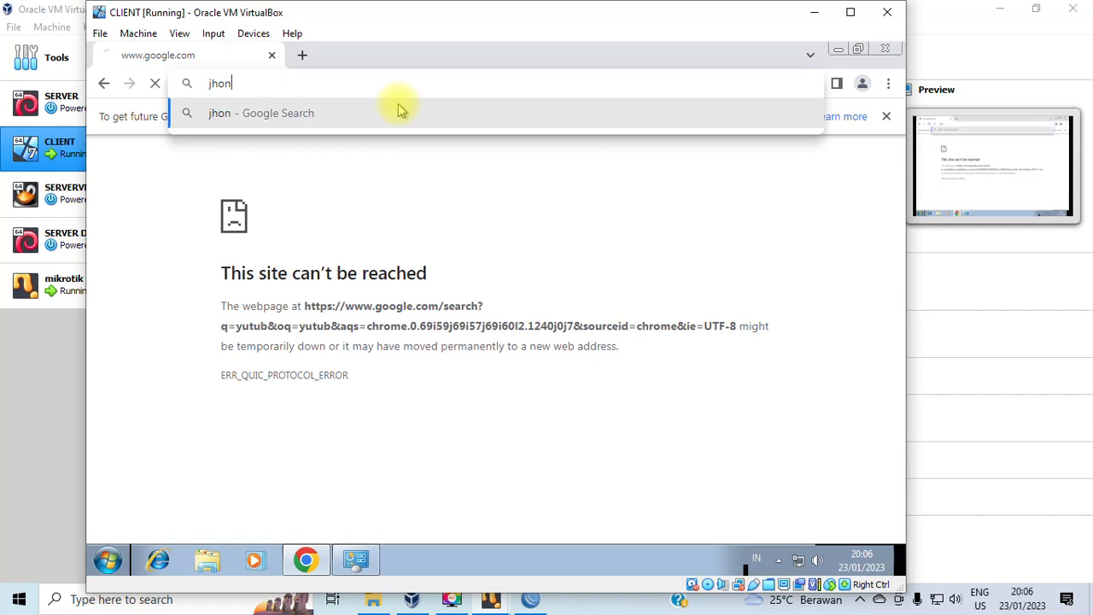
pyautogui.write('.ne')
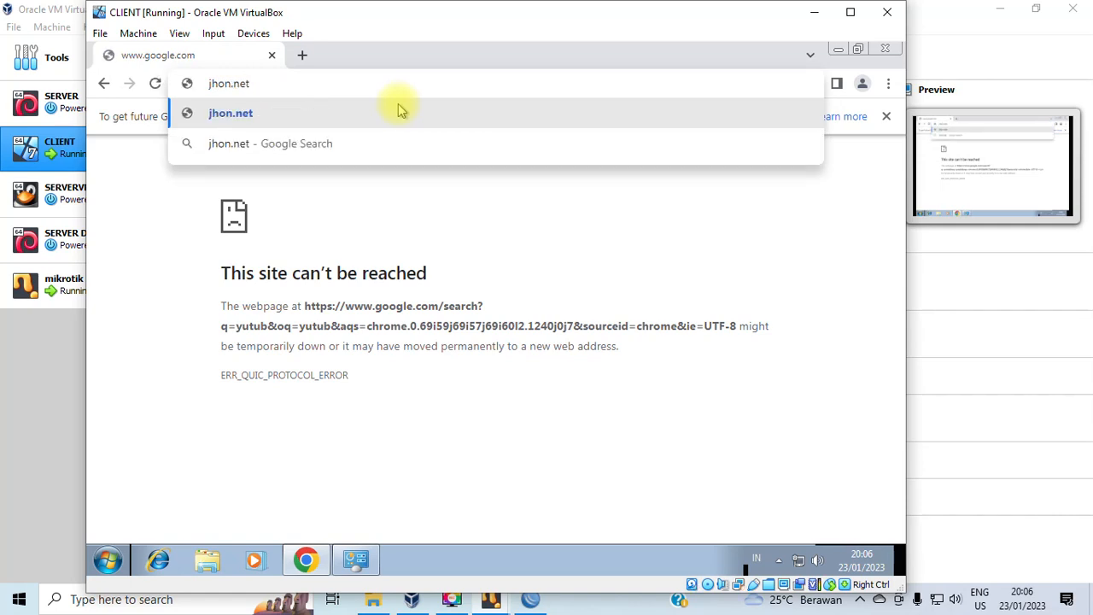
pyautogui.write('t')
pyautogui.press('Return')
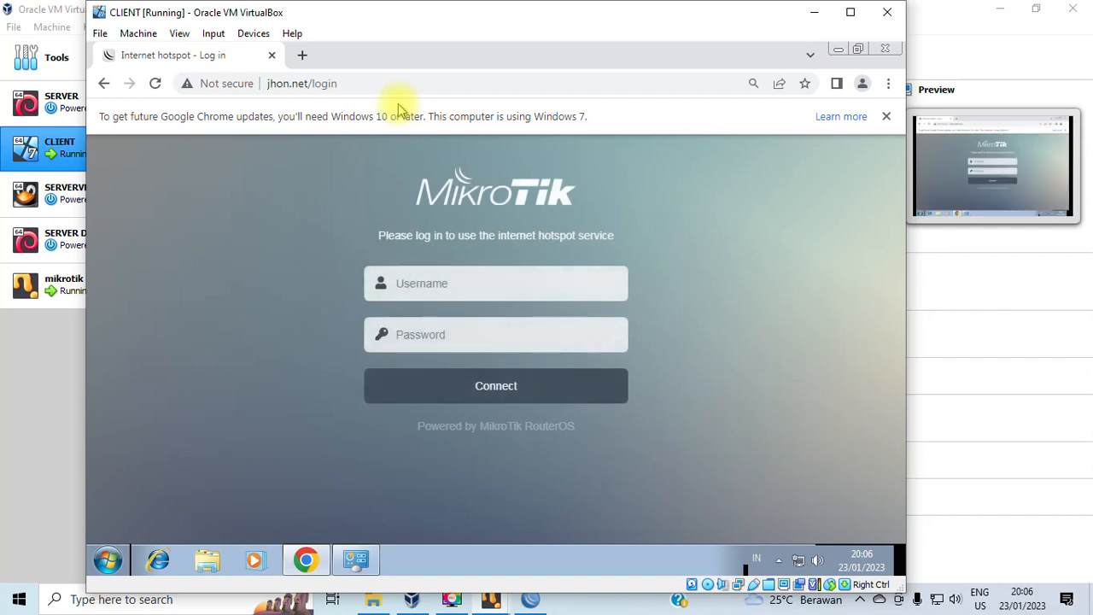
# Log in to the hotspot with the configured username and password, declining to save the password.
pyautogui.click(560, 280)
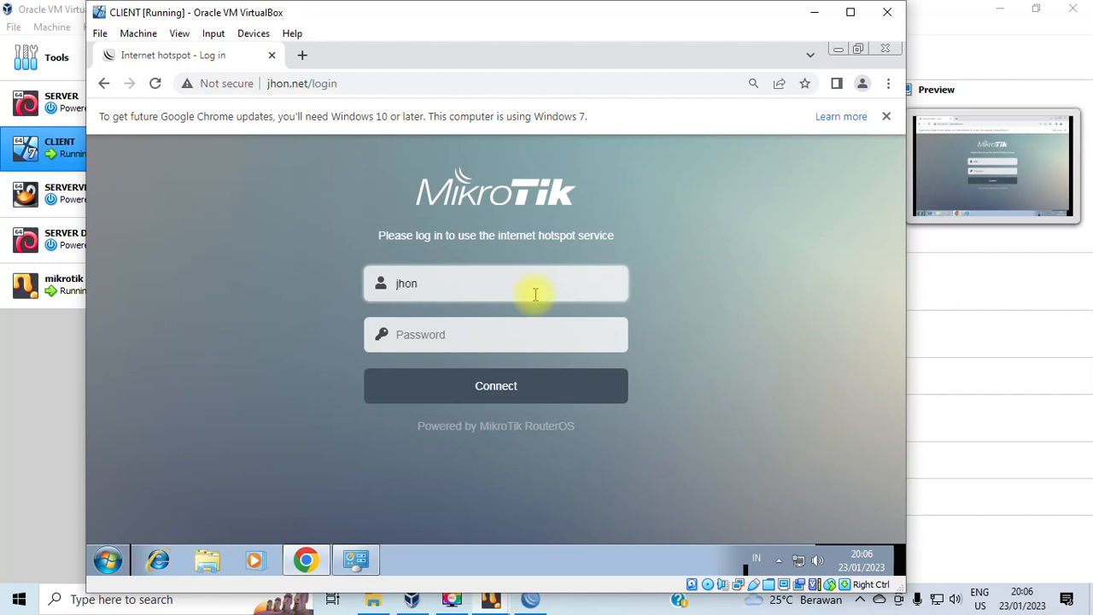
pyautogui.click(501, 334)
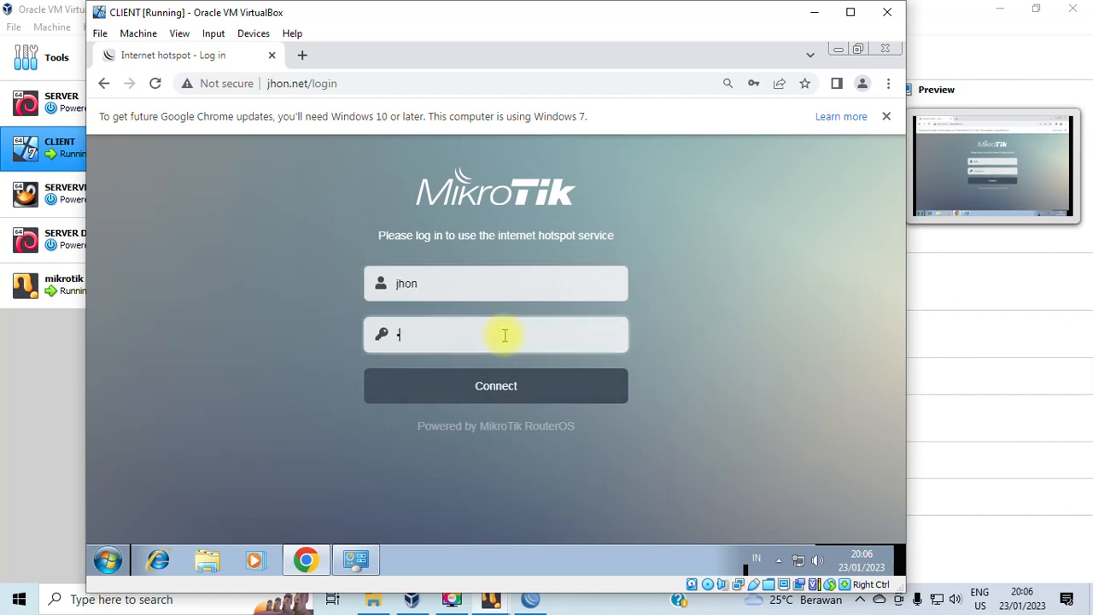
pyautogui.click(494, 390)
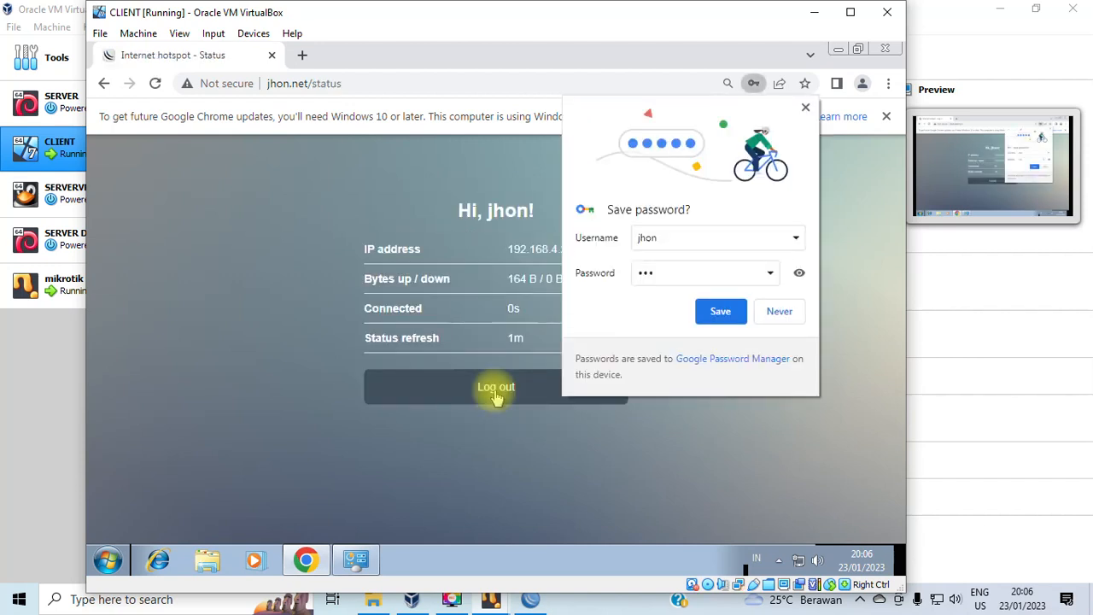
pyautogui.click(793, 313)
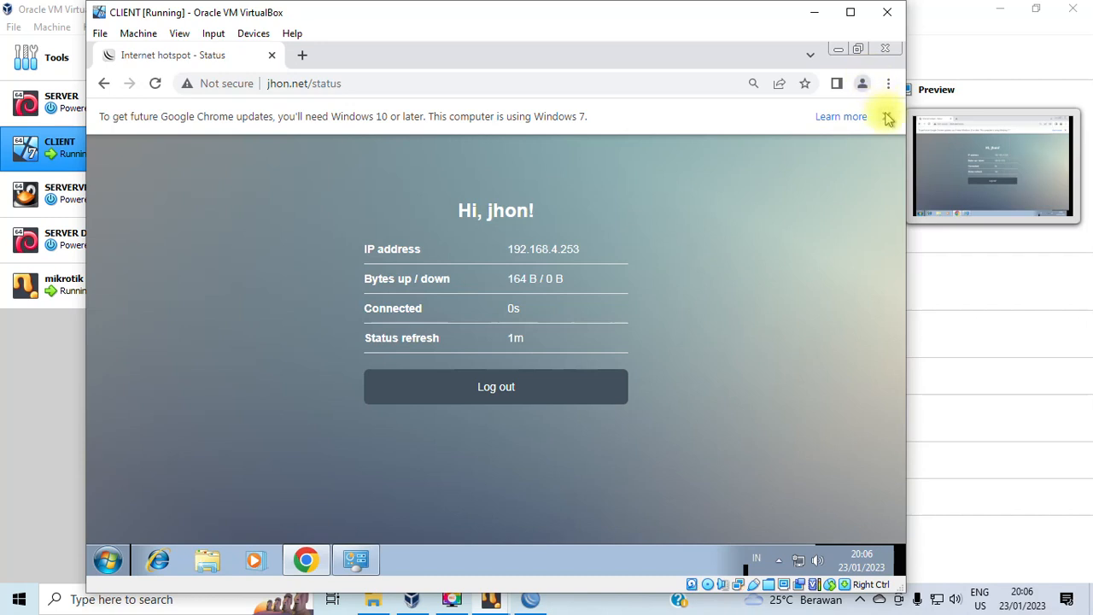
pyautogui.click(887, 116)
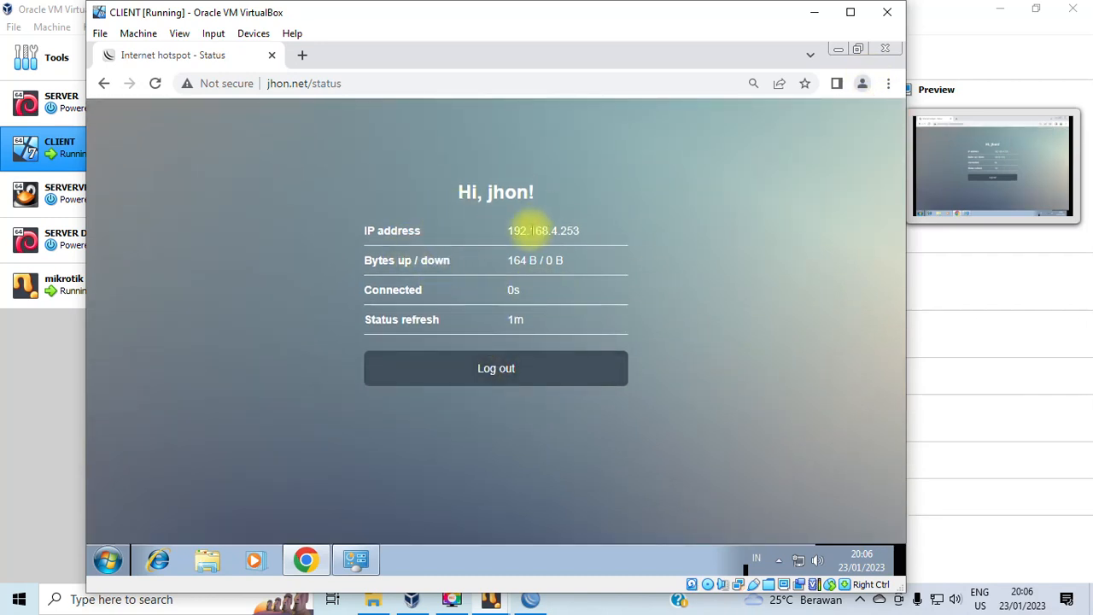
# Check that the hotspot status page shows IP address 192.168.4.253.
pyautogui.moveTo(505, 229); pyautogui.dragTo(572, 243)
pyautogui.click(572, 243)
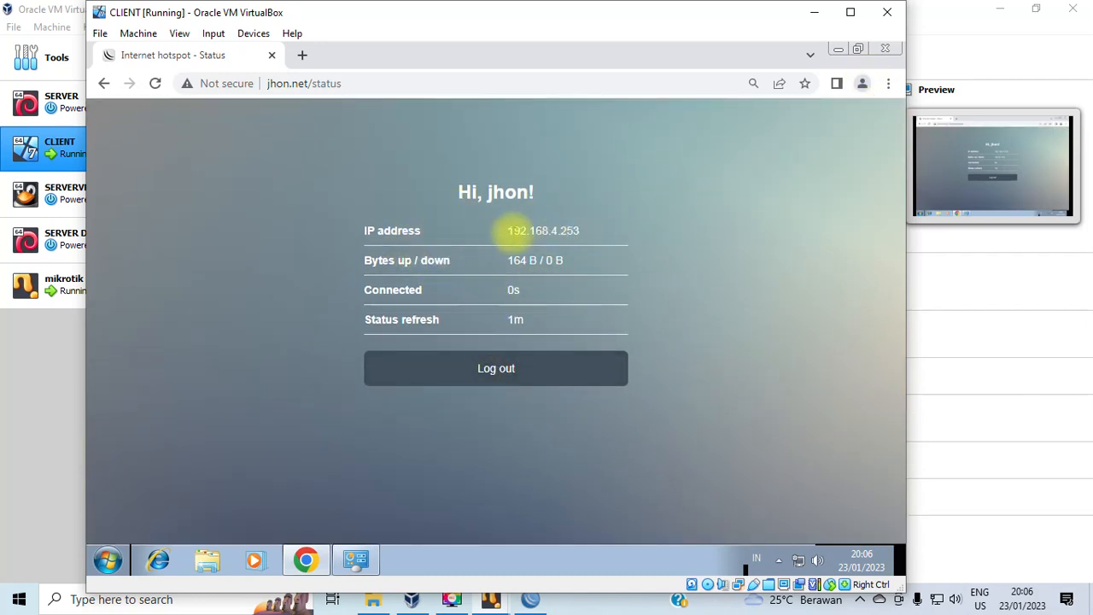
pyautogui.moveTo(509, 232); pyautogui.dragTo(565, 247)
pyautogui.click(505, 230)
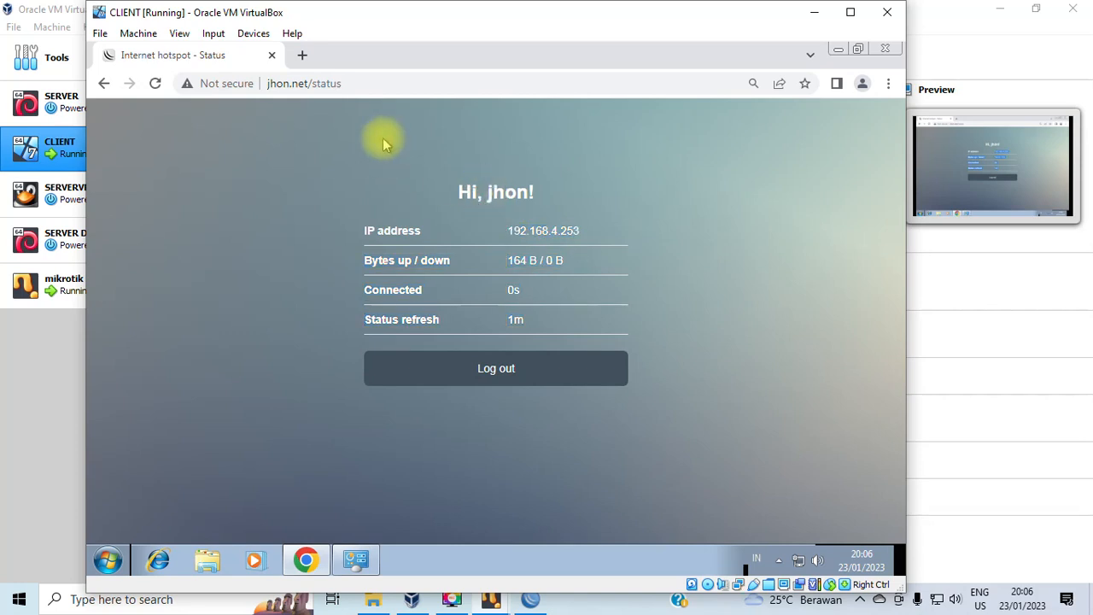
pyautogui.click(301, 54)
# Search 'yutub' in the new tab and open YouTube, glancing at the hotspot status tab.
pyautogui.write('yutub')
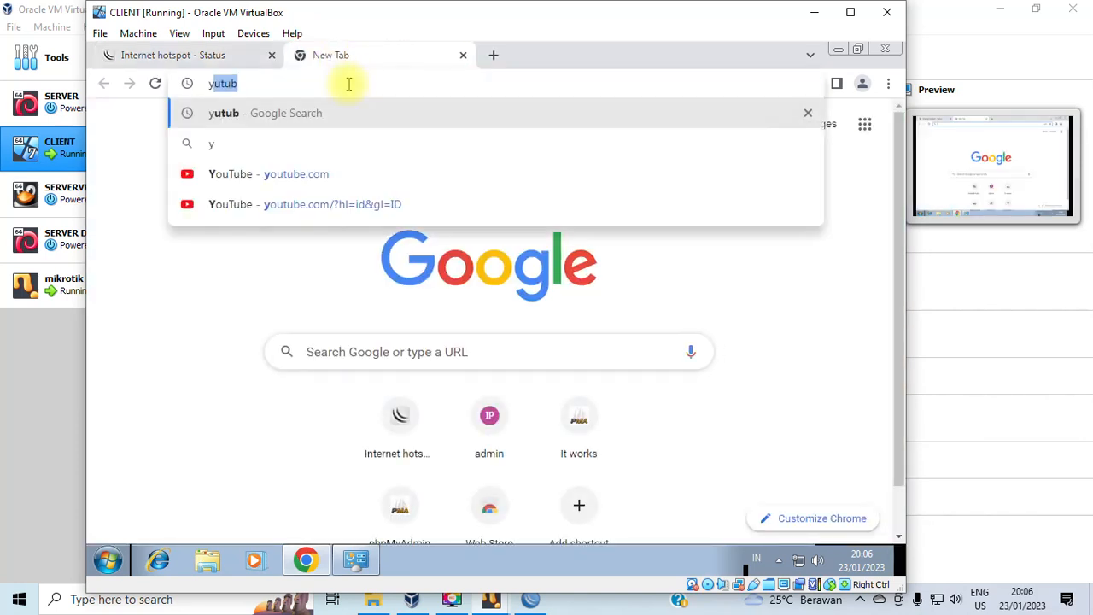
pyautogui.press('Return')
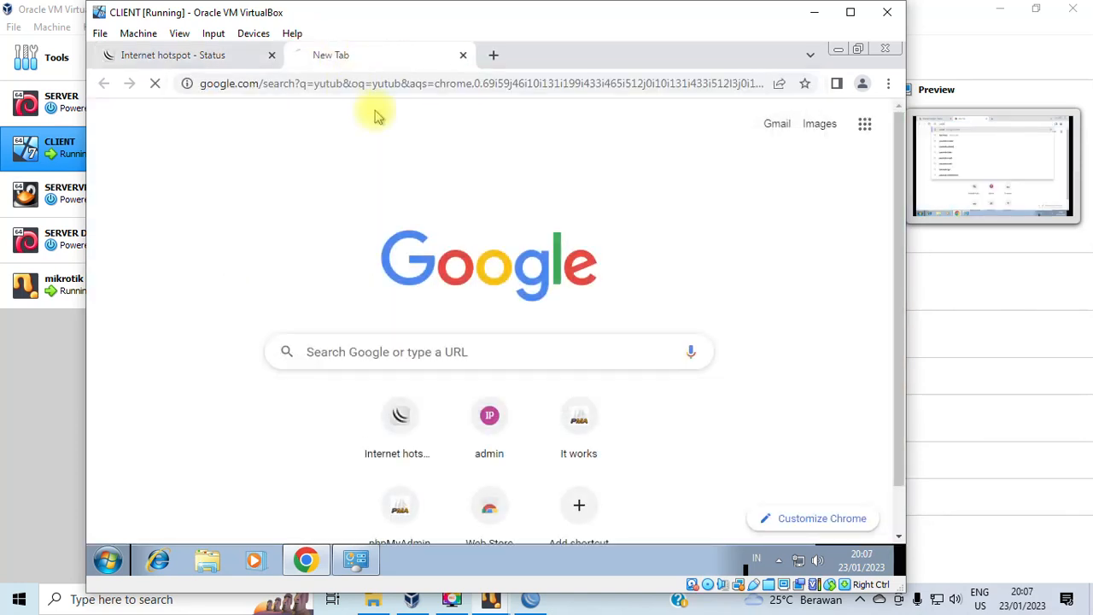
pyautogui.click(141, 336)
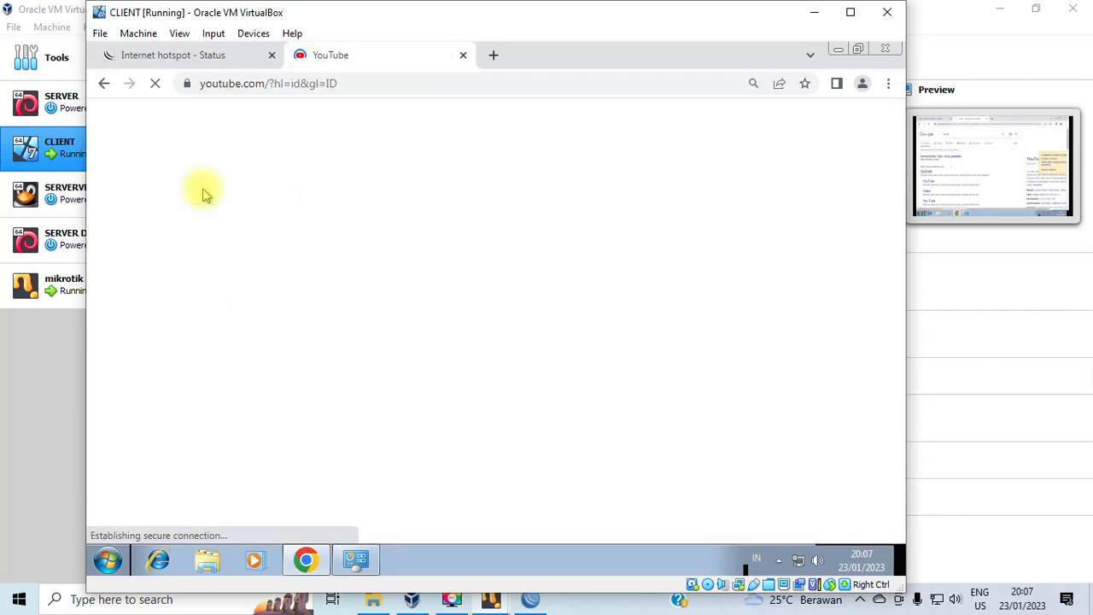
pyautogui.click(203, 56)
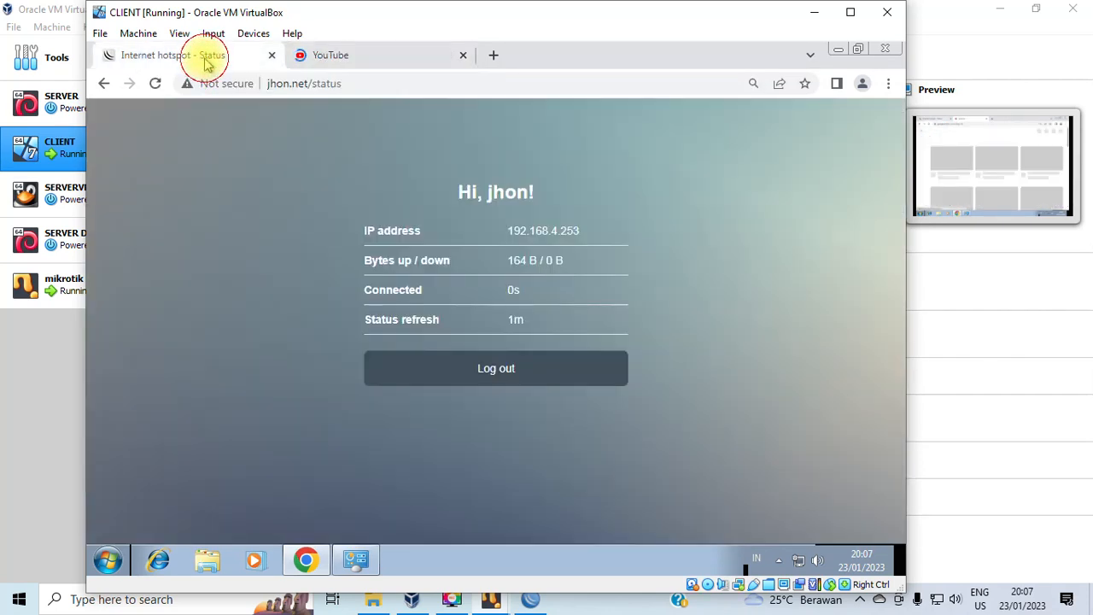
pyautogui.click(351, 59)
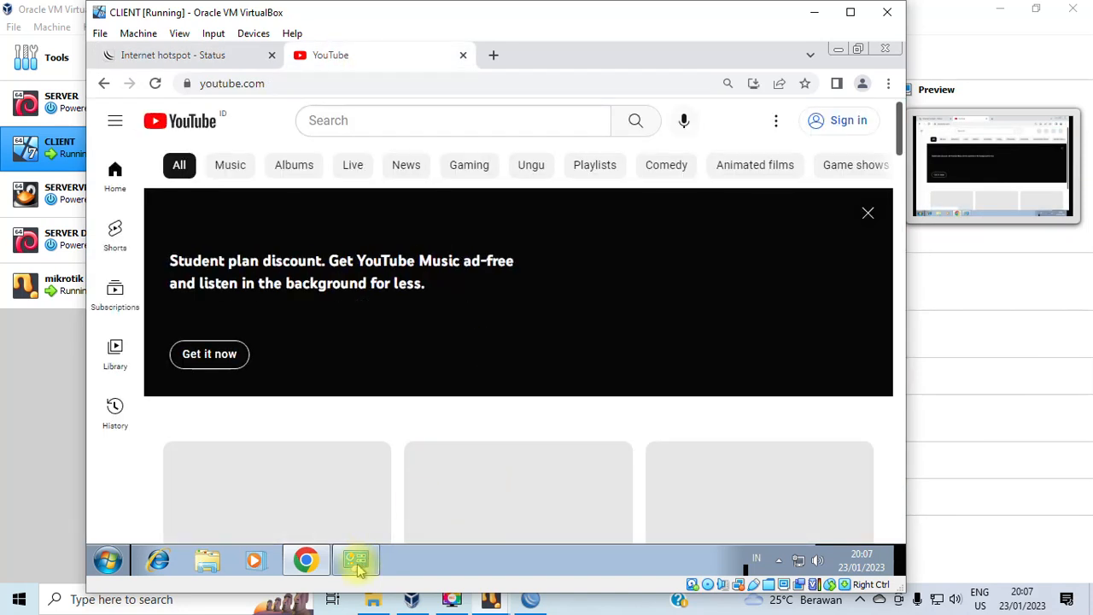
pyautogui.moveTo(358, 549)
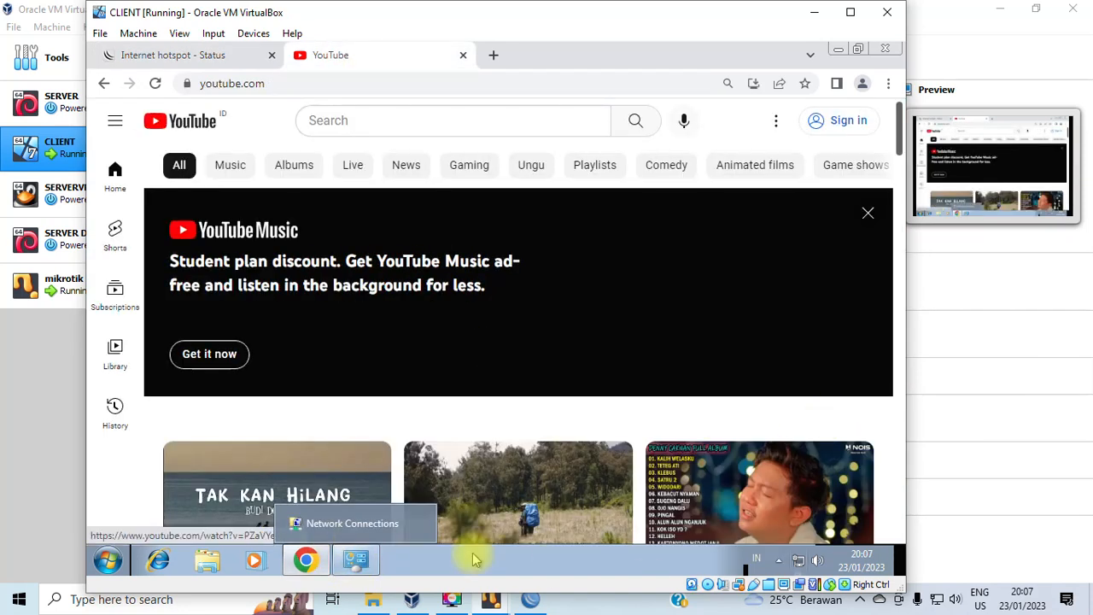
# Close the IP address list and inspect the hsprof1 server profile and hotspot1 server settings.
pyautogui.click(530, 599)
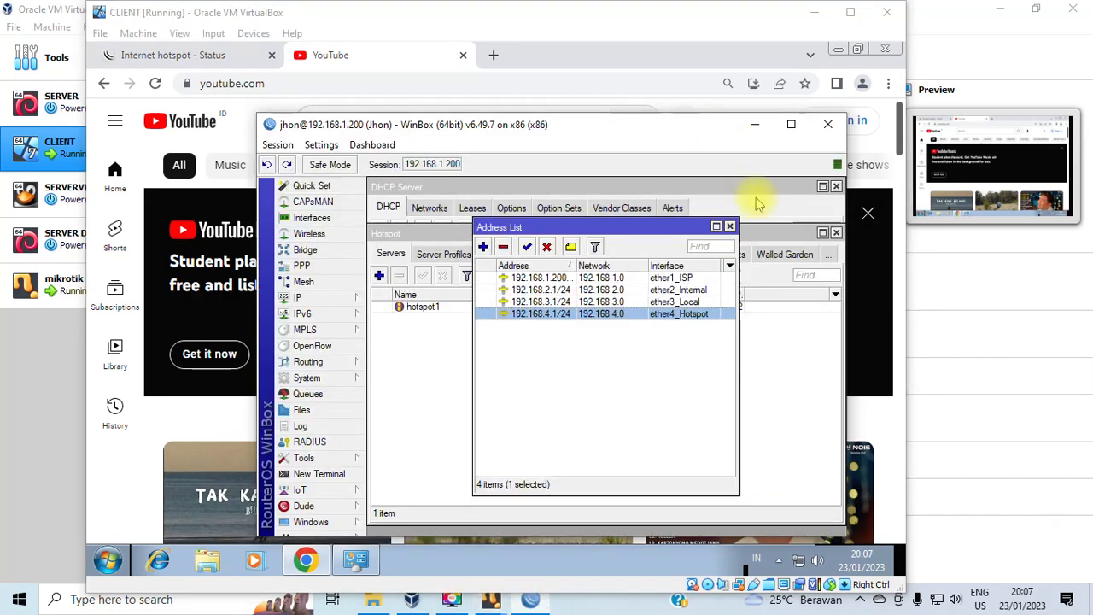
pyautogui.click(729, 226)
pyautogui.click(440, 255)
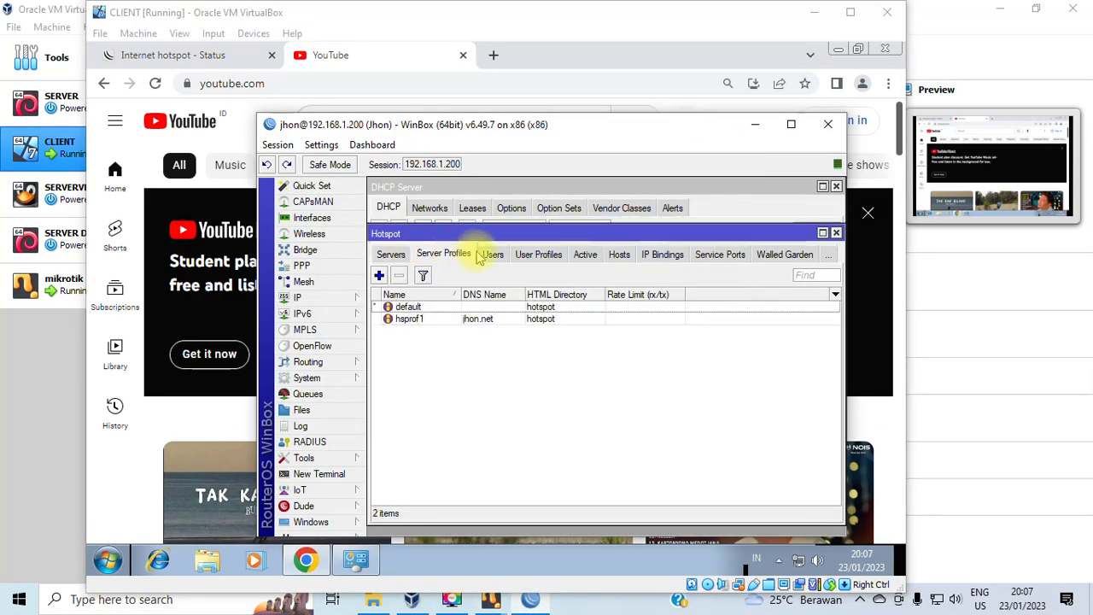
pyautogui.doubleClick(434, 317)
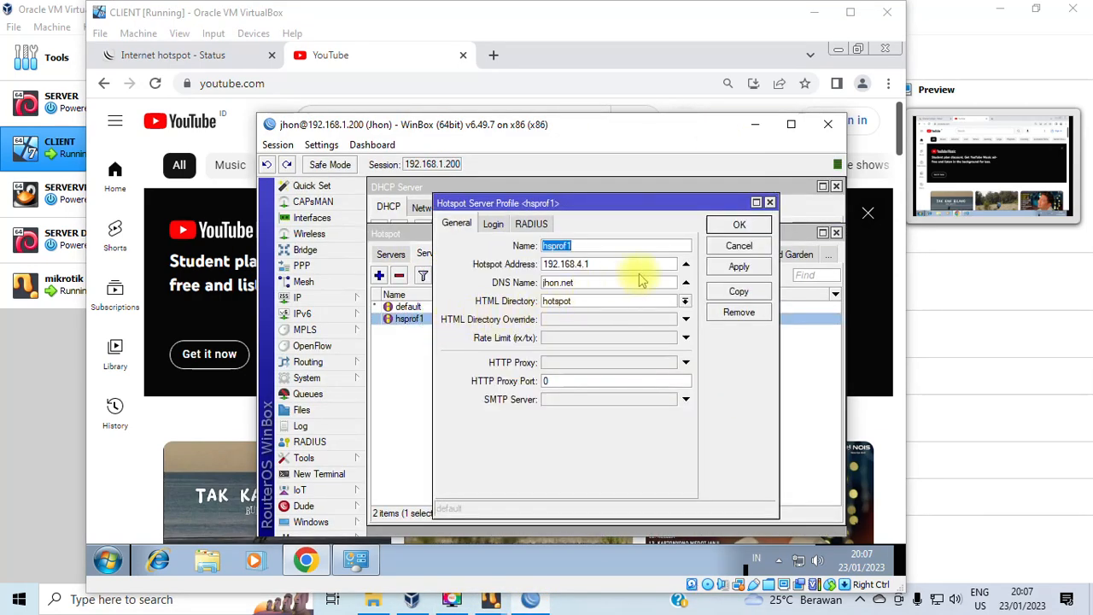
pyautogui.click(769, 203)
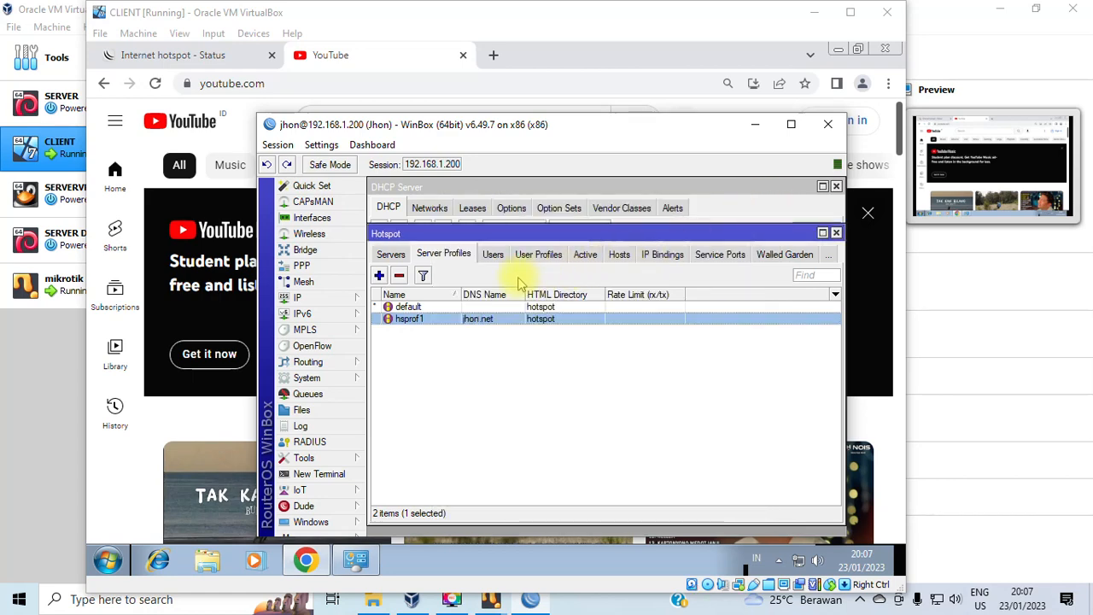
pyautogui.click(395, 255)
pyautogui.doubleClick(487, 307)
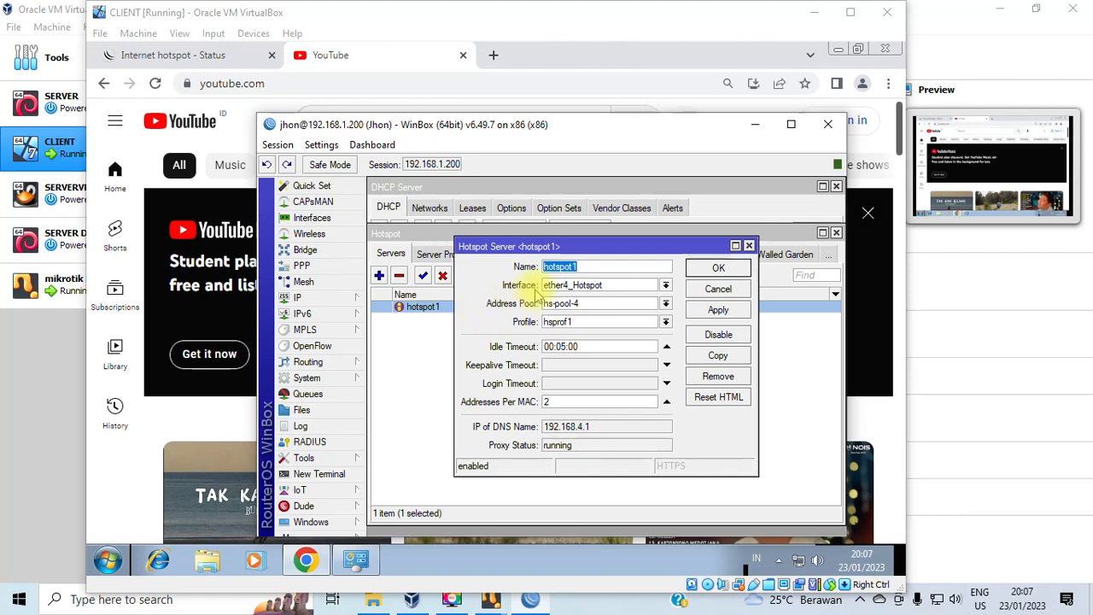
pyautogui.click(749, 245)
# Review the hotspot users and the default profile's login methods: HTTP CHAP and Cookie, 3d lifetime.
pyautogui.click(495, 254)
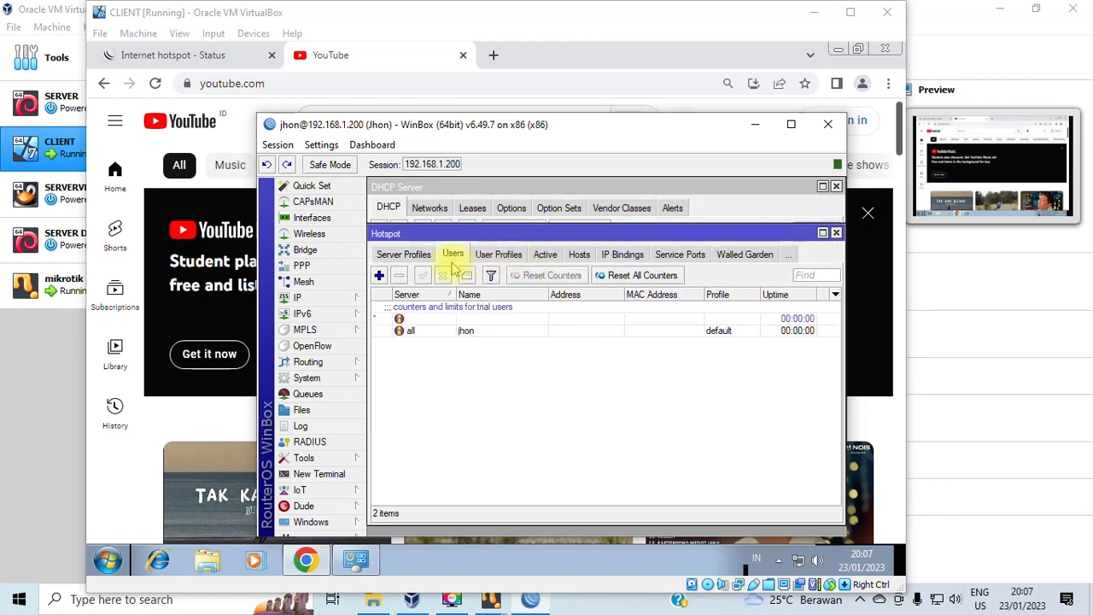
pyautogui.click(410, 258)
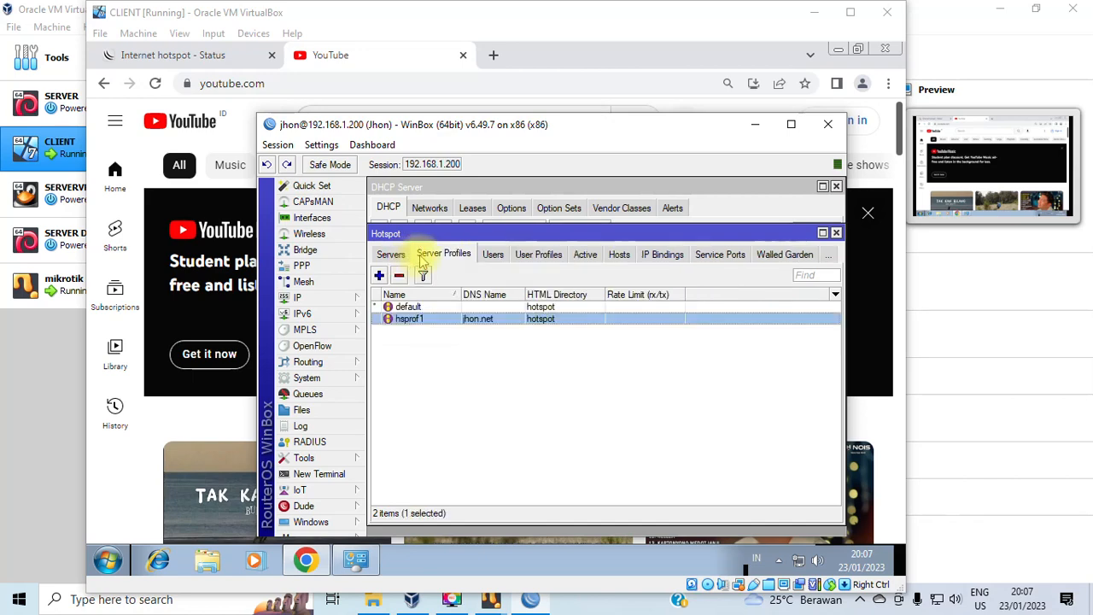
pyautogui.doubleClick(410, 307)
pyautogui.click(493, 223)
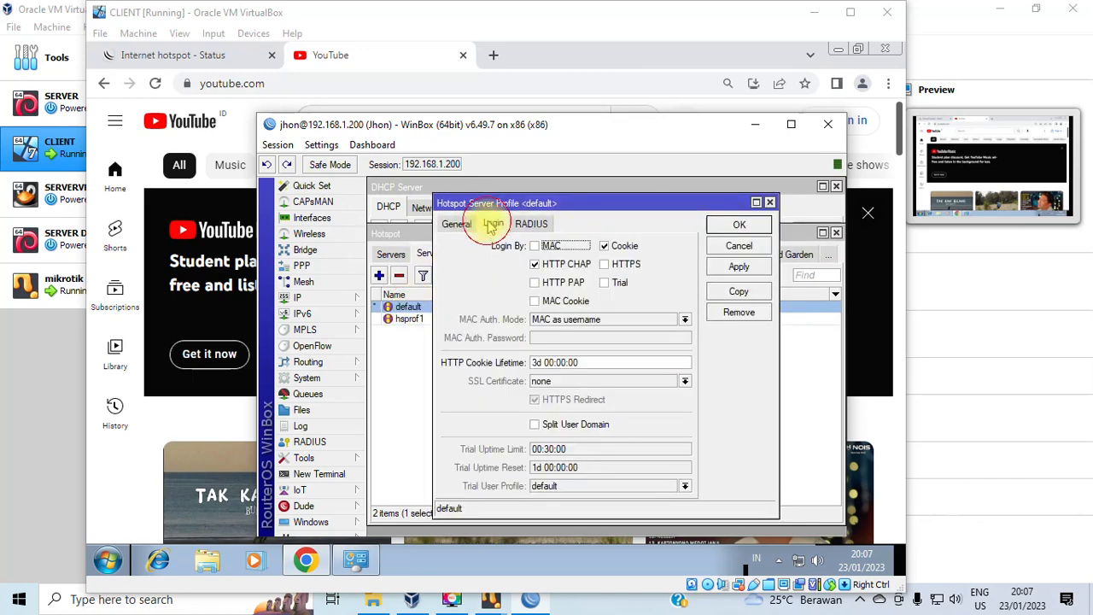
pyautogui.click(770, 202)
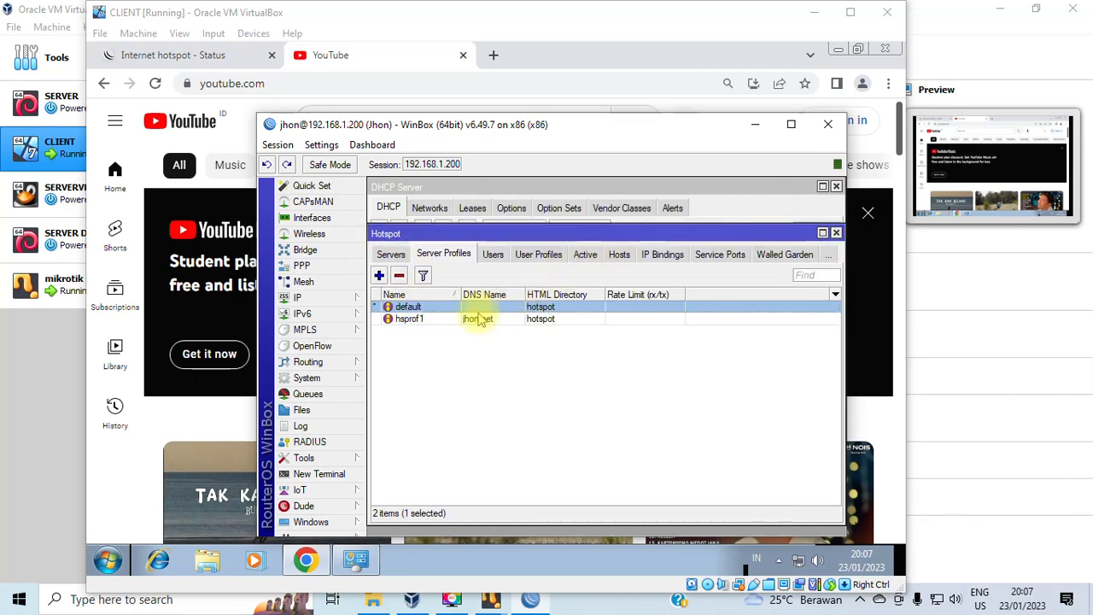
pyautogui.moveTo(440, 233); pyautogui.dragTo(531, 232)
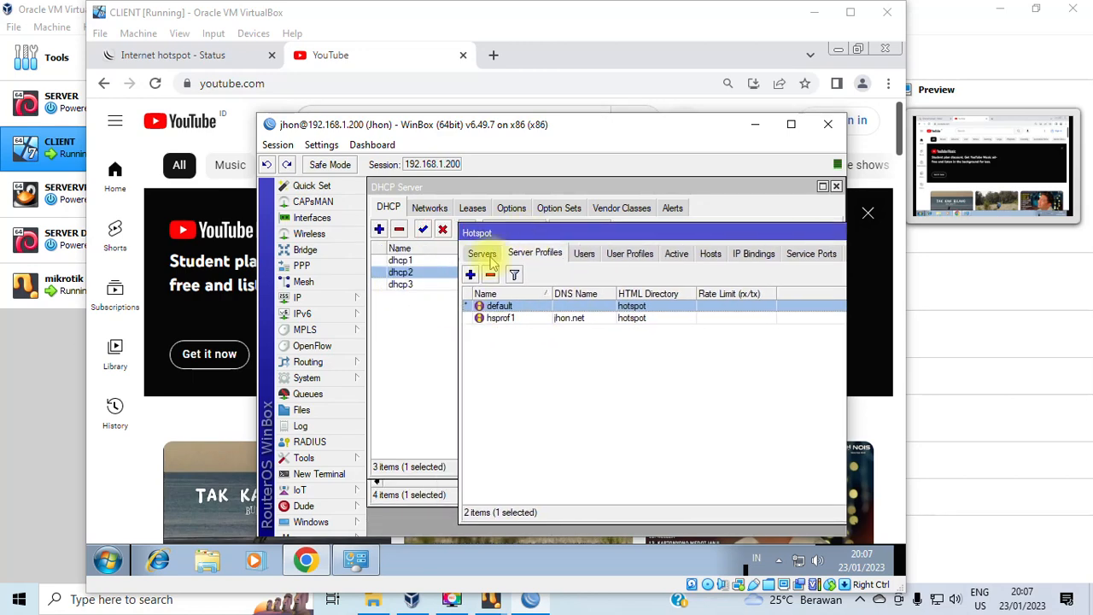
pyautogui.click(487, 254)
pyautogui.click(517, 255)
# Switch the default profile's login from Cookie to HTTP CHAP, HTTP PAP and HTTPS.
pyautogui.doubleClick(491, 305)
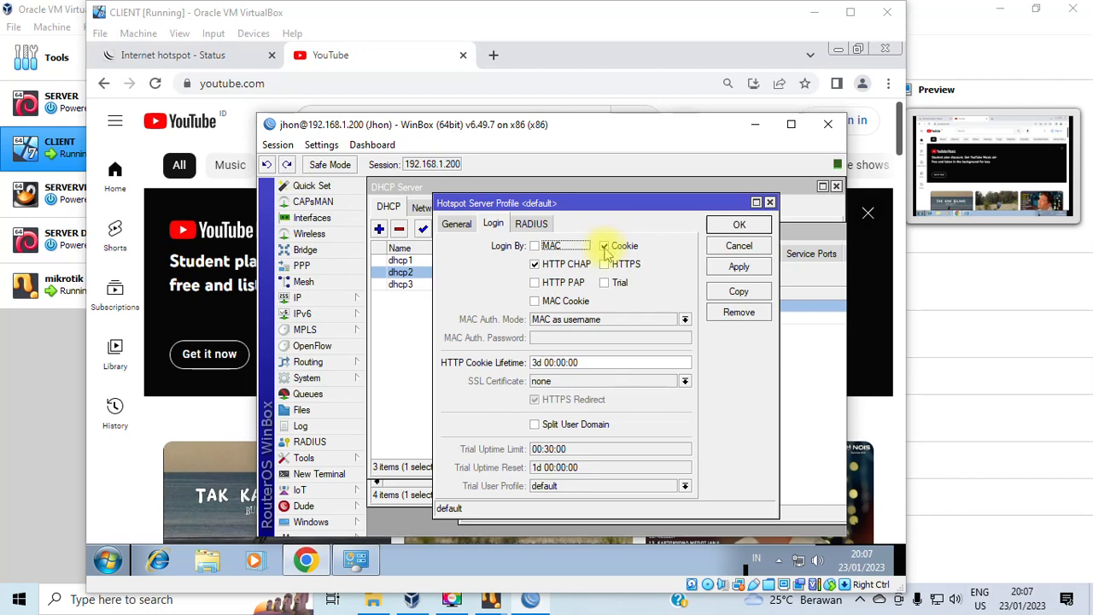
pyautogui.click(605, 247)
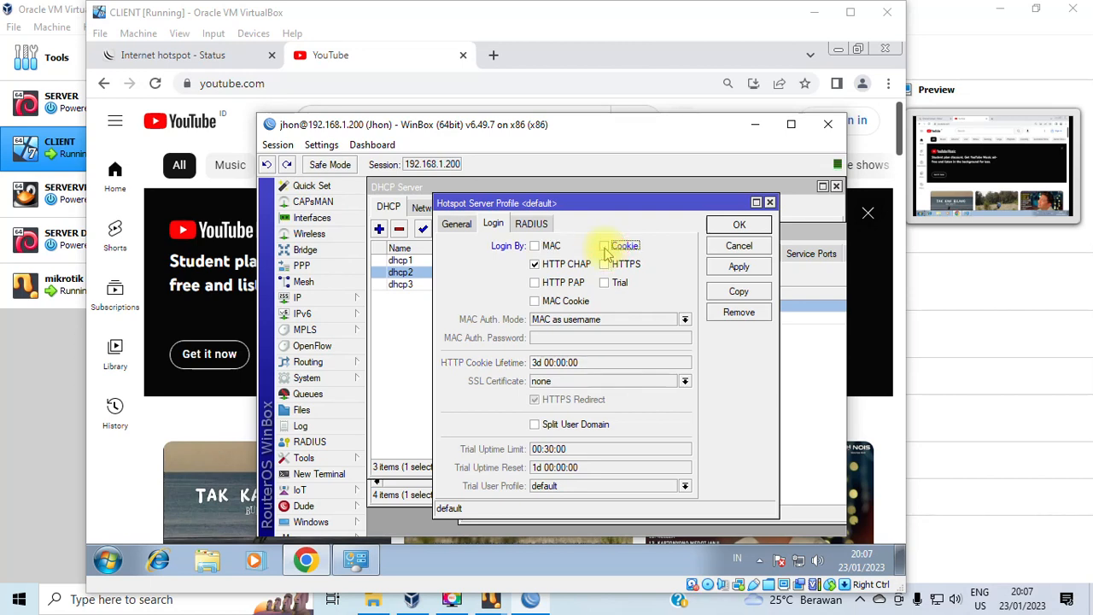
pyautogui.click(605, 247)
pyautogui.click(605, 247)
pyautogui.click(605, 248)
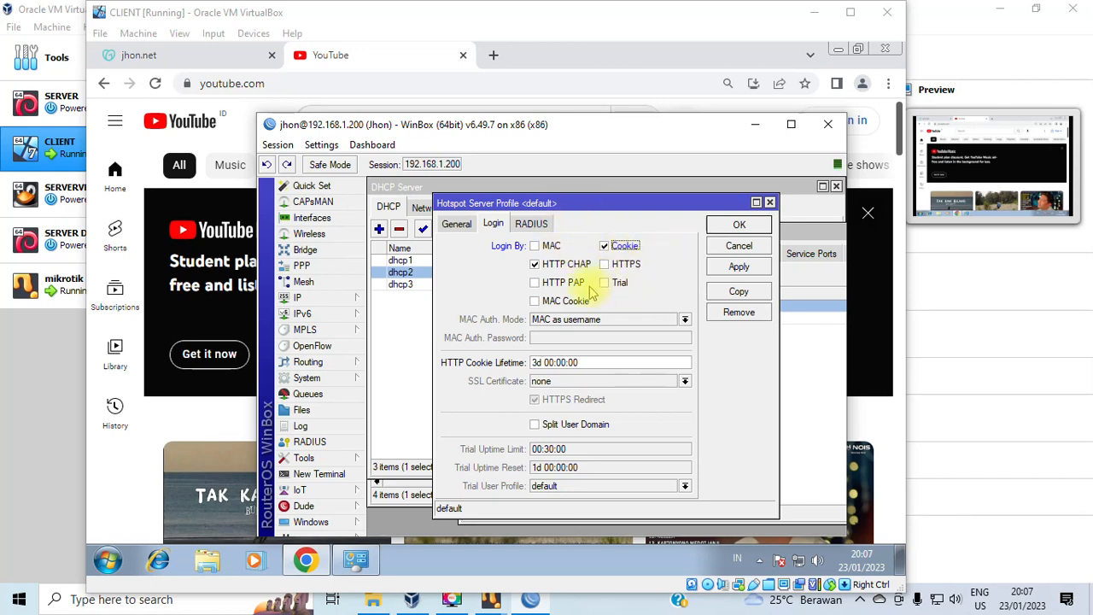
pyautogui.click(606, 246)
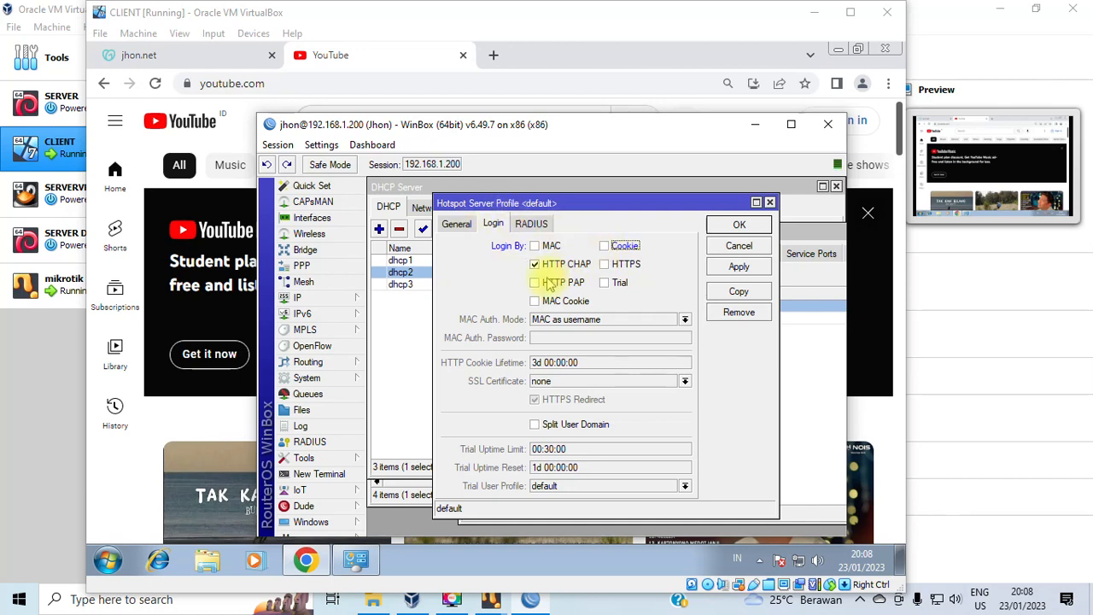
pyautogui.click(606, 266)
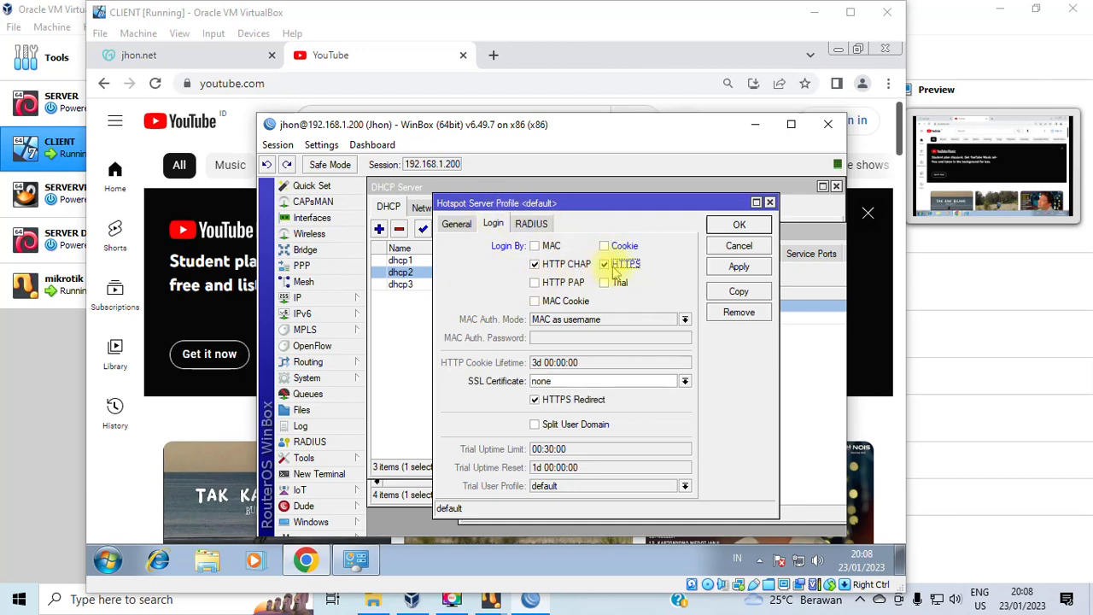
pyautogui.click(564, 283)
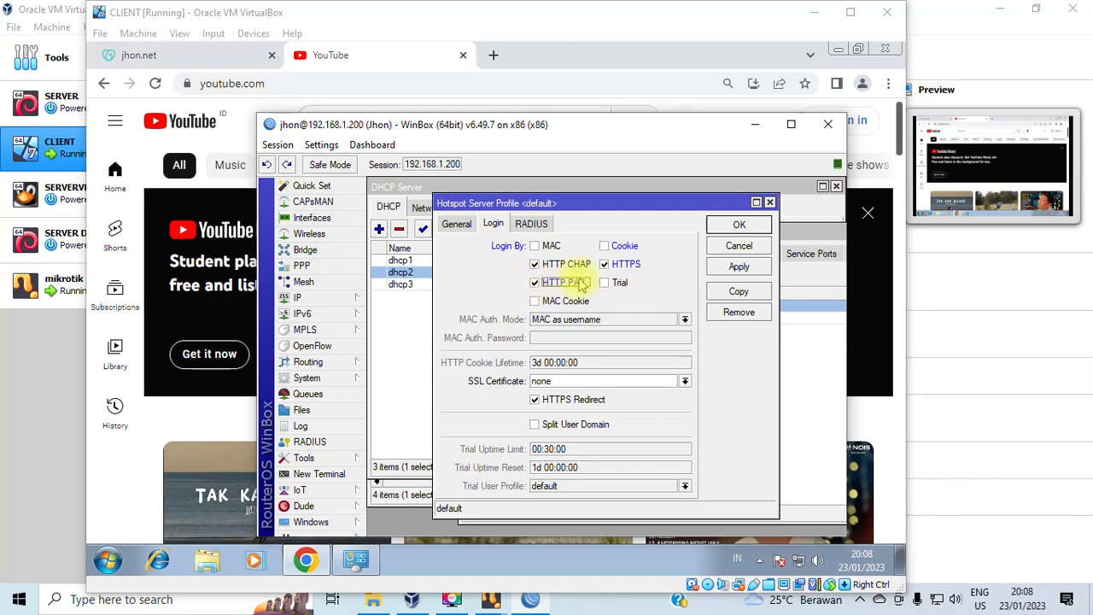
pyautogui.click(457, 223)
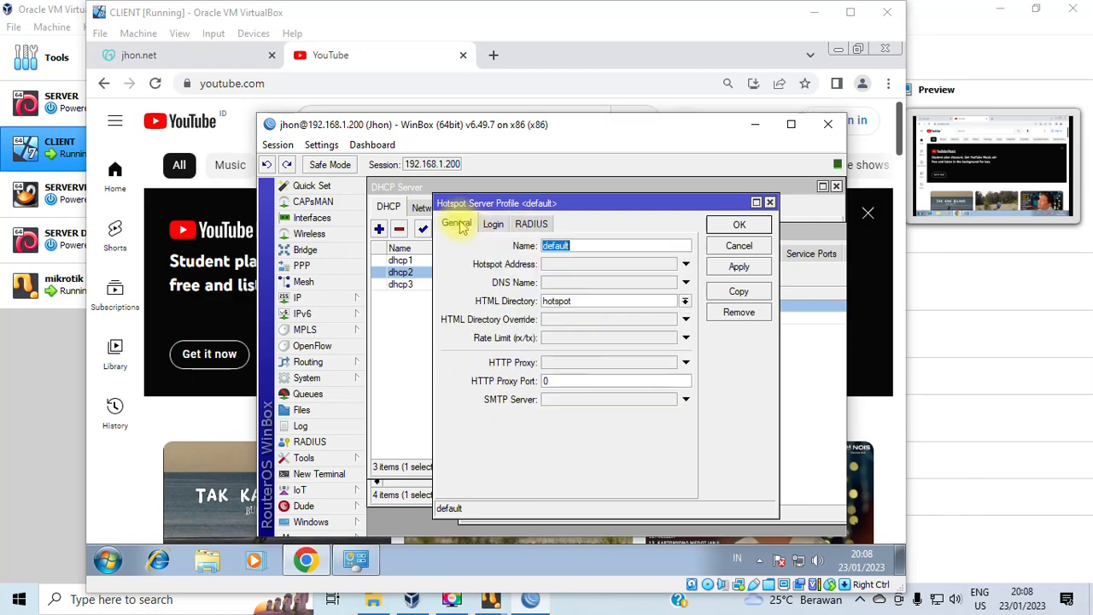
pyautogui.click(497, 222)
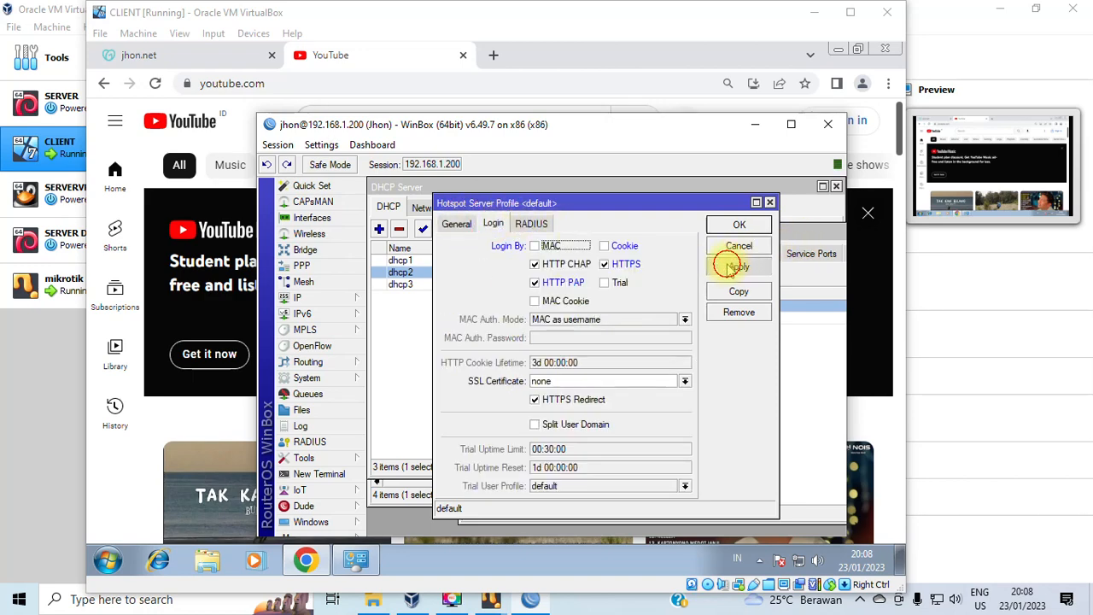
pyautogui.click(739, 225)
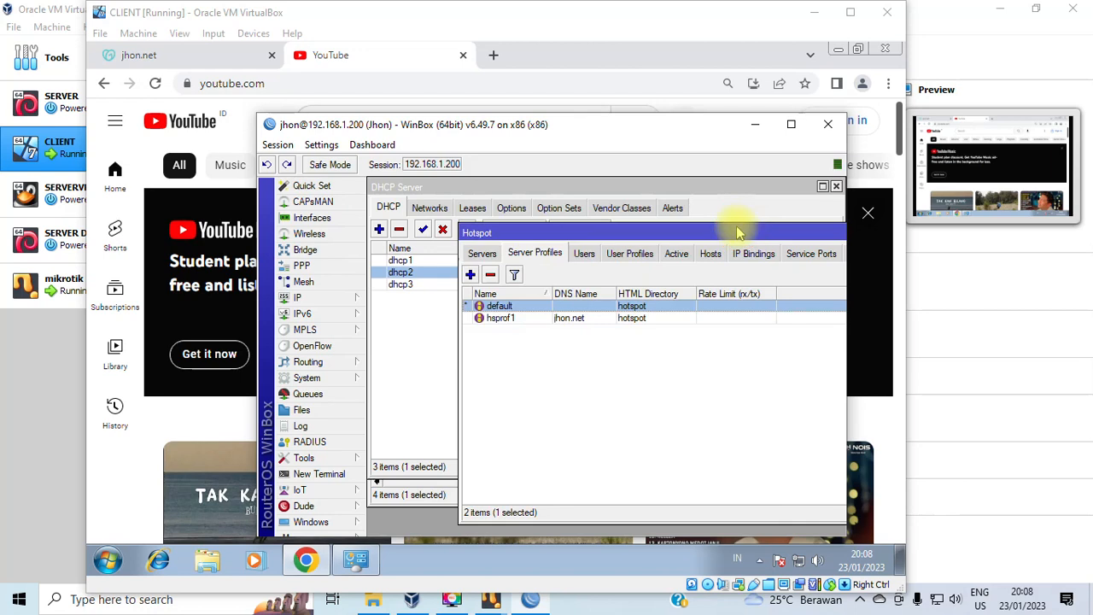
# Give hsprof1 the same login methods: Cookie off, HTTPS and HTTP PAP on.
pyautogui.doubleClick(502, 317)
pyautogui.click(604, 246)
pyautogui.click(604, 264)
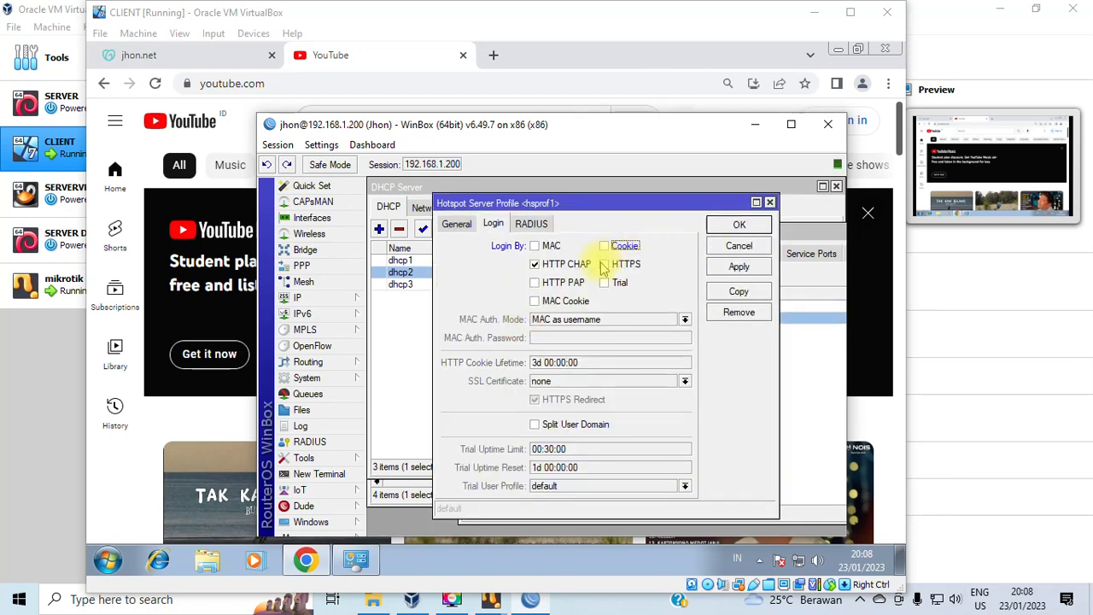
pyautogui.click(535, 281)
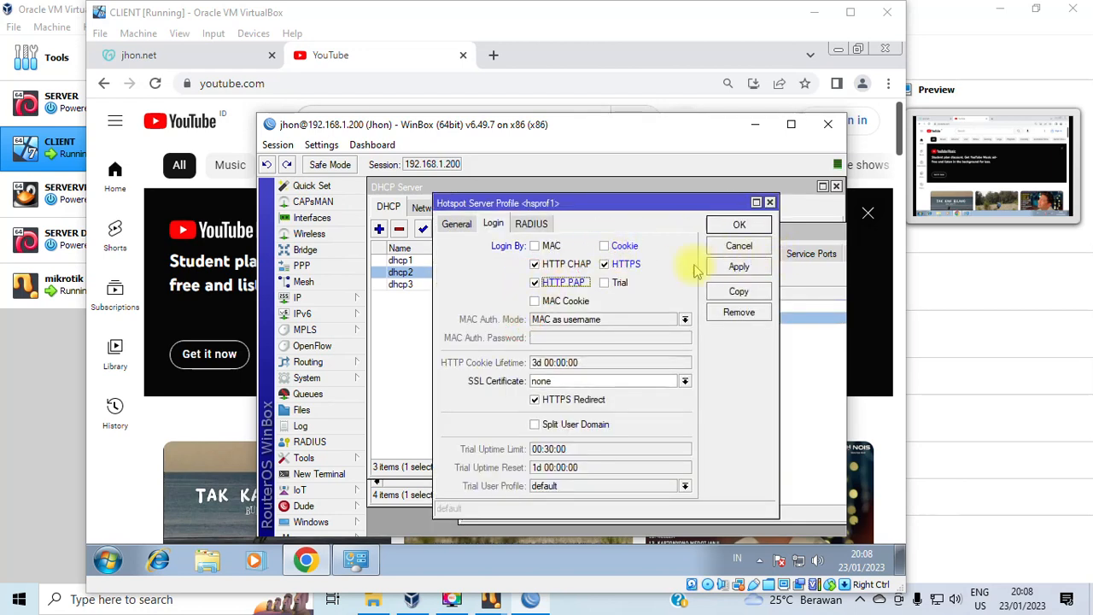
pyautogui.click(456, 223)
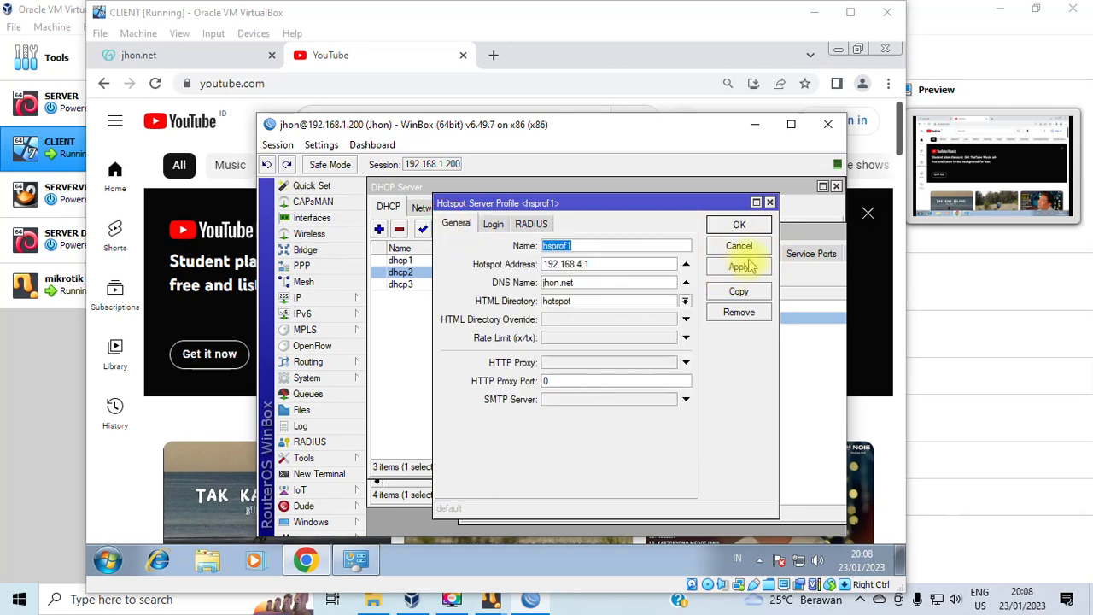
pyautogui.click(739, 267)
pyautogui.click(738, 224)
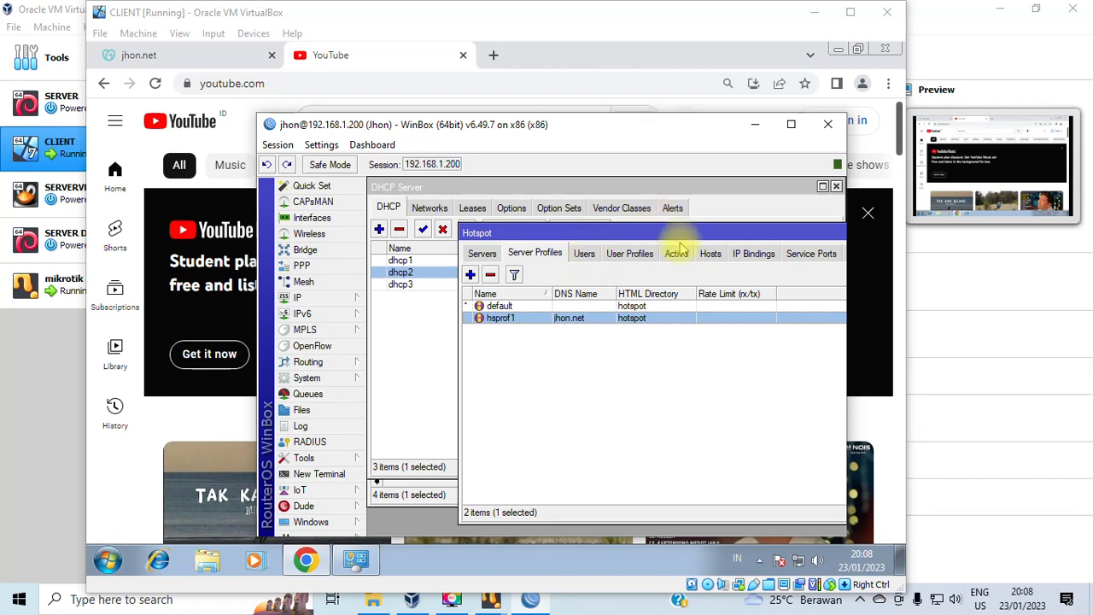
# Start a new hotspot user assigned to server hotspot1.
pyautogui.click(586, 255)
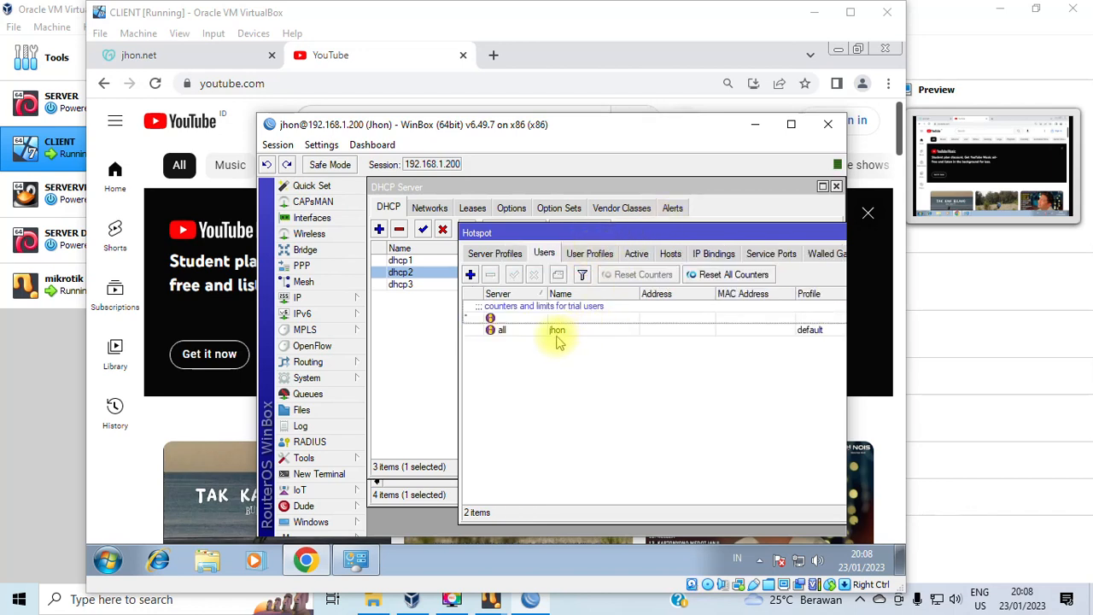
pyautogui.click(557, 331)
pyautogui.moveTo(693, 238); pyautogui.dragTo(611, 176)
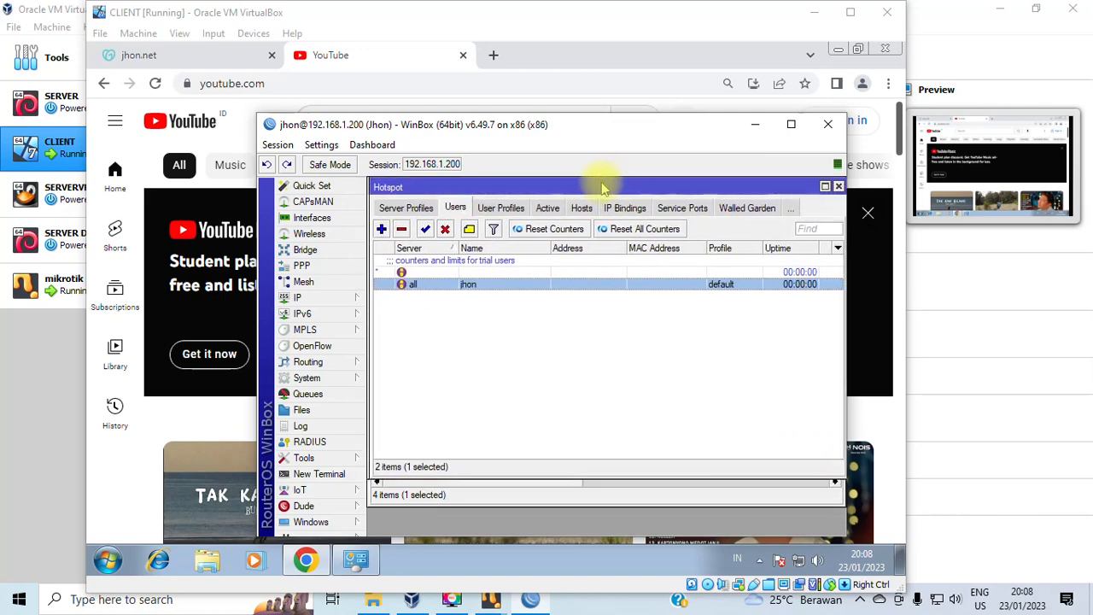
pyautogui.click(382, 229)
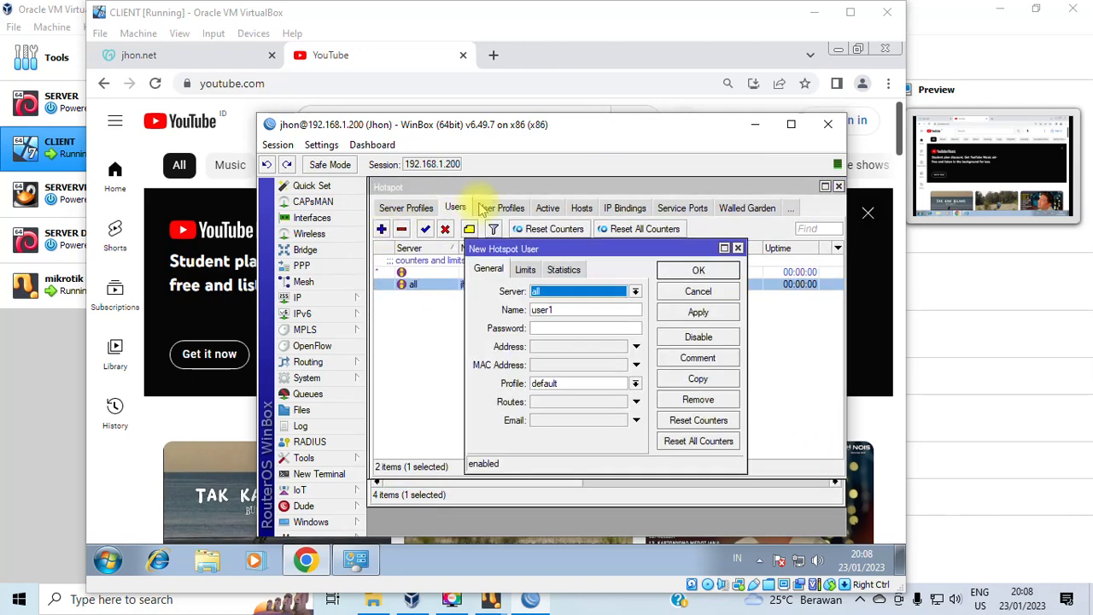
pyautogui.click(743, 246)
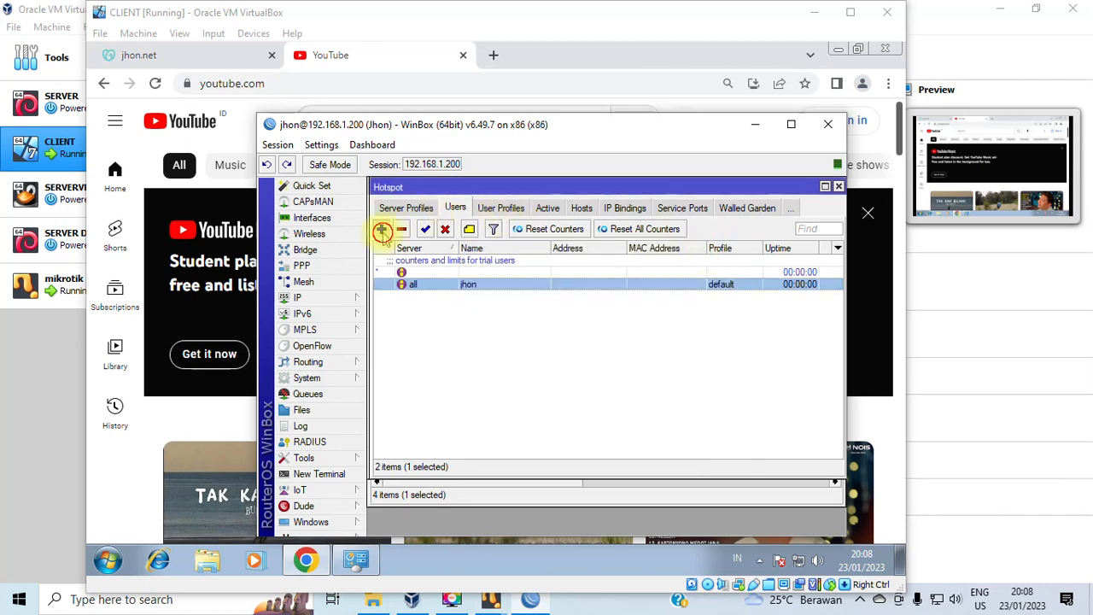
pyautogui.click(382, 231)
pyautogui.click(557, 291)
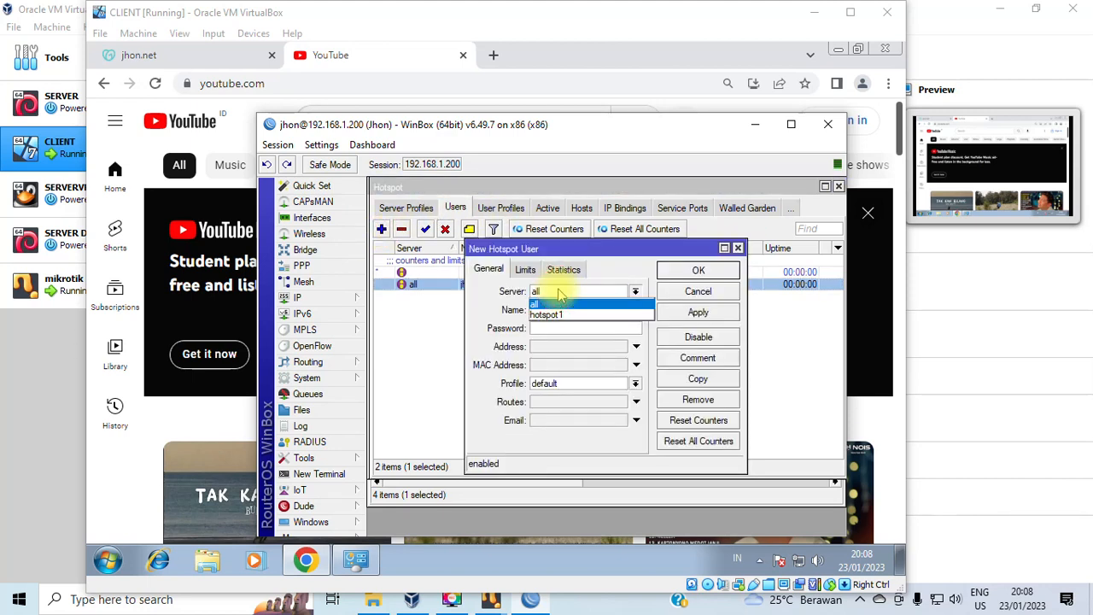
pyautogui.click(539, 305)
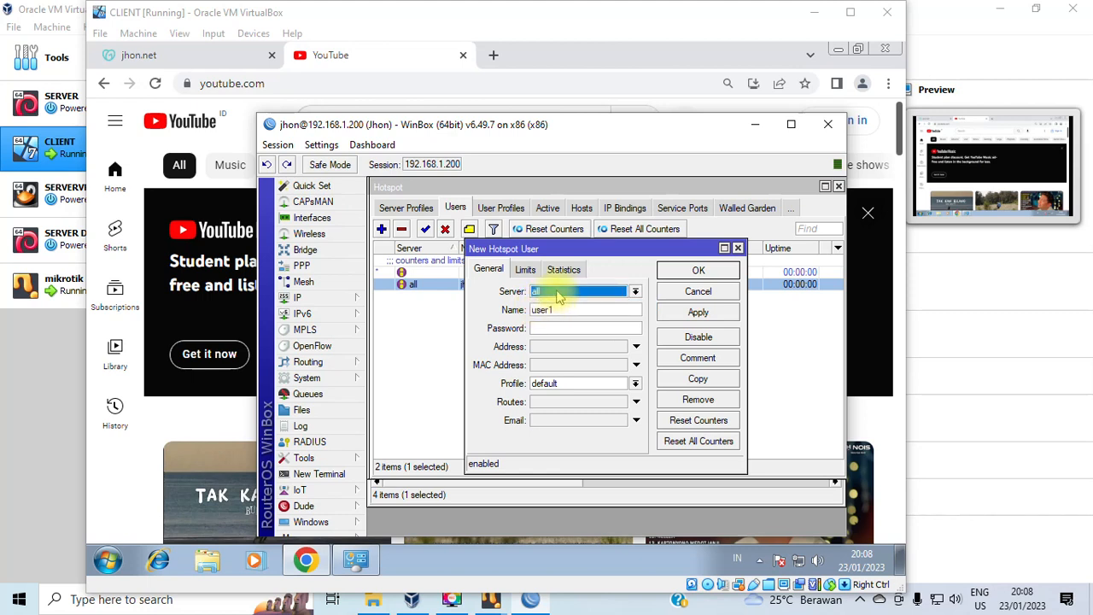
pyautogui.click(559, 292)
pyautogui.click(558, 315)
# Name the user user1, enter a password, keep the default profile, and save.
pyautogui.doubleClick(565, 309)
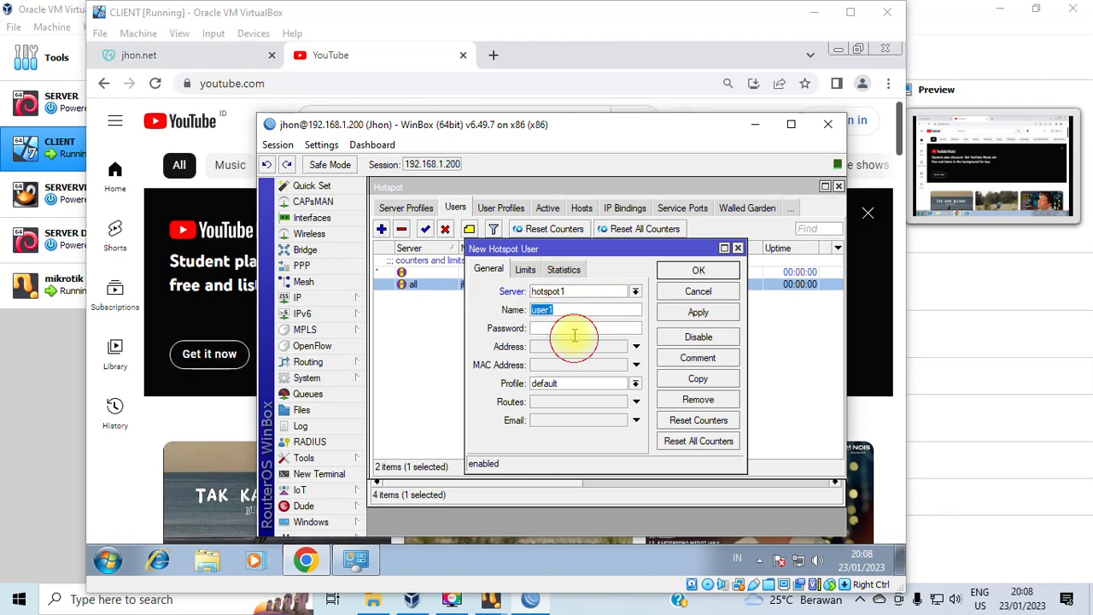
pyautogui.moveTo(566, 309); pyautogui.dragTo(475, 312)
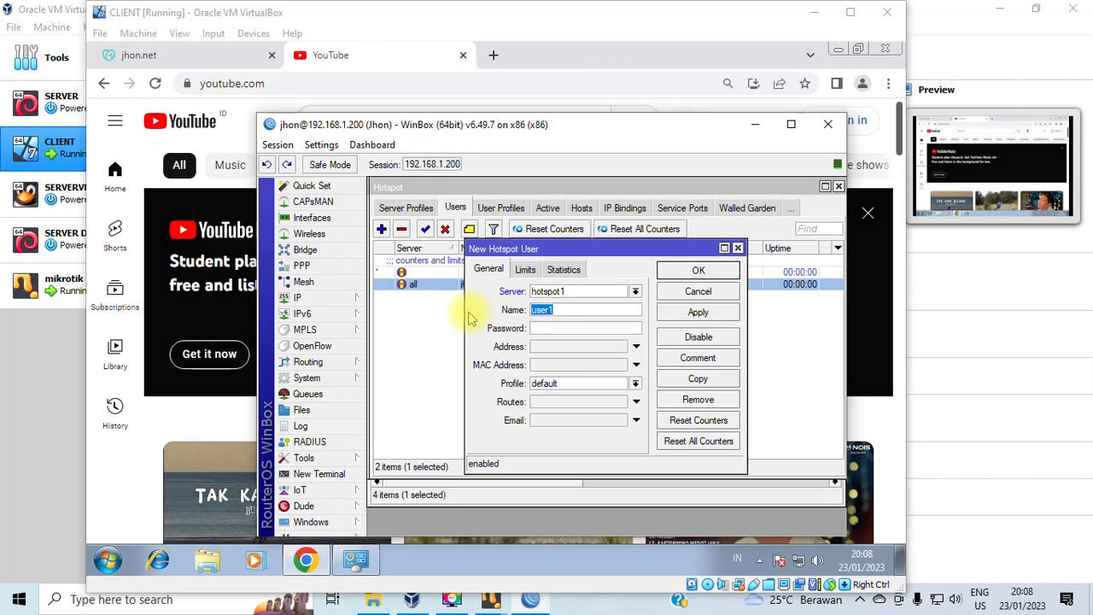
pyautogui.click(549, 329)
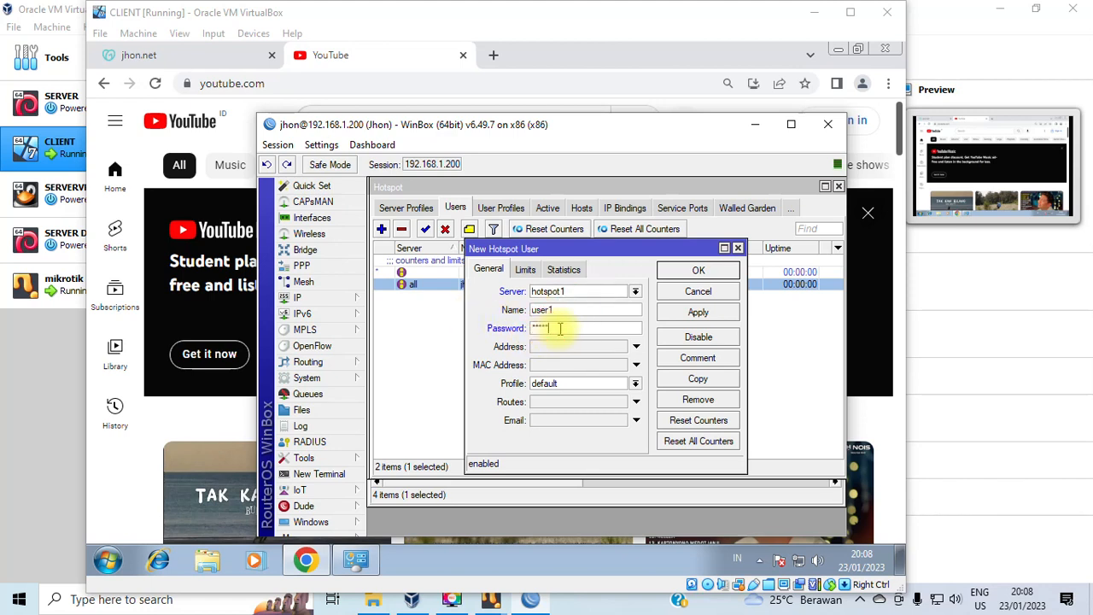
pyautogui.click(600, 385)
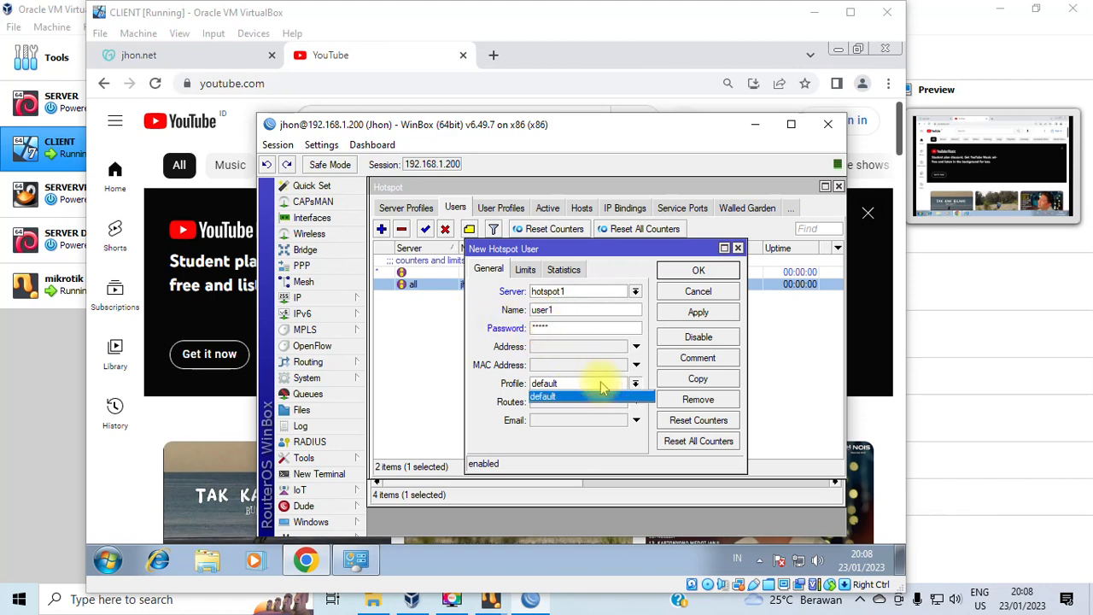
pyautogui.click(593, 396)
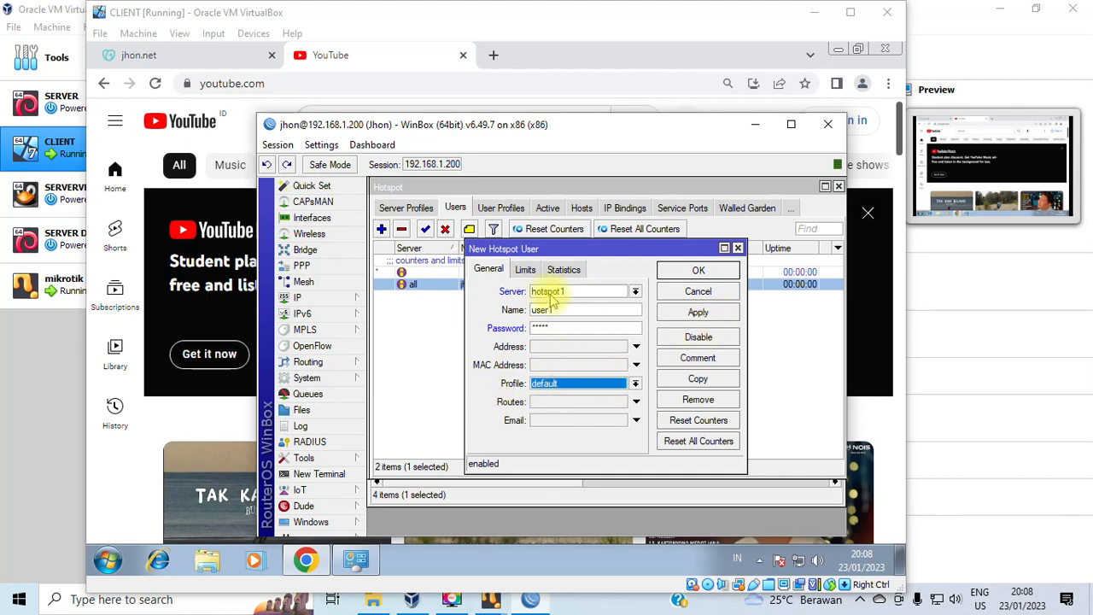
pyautogui.click(698, 313)
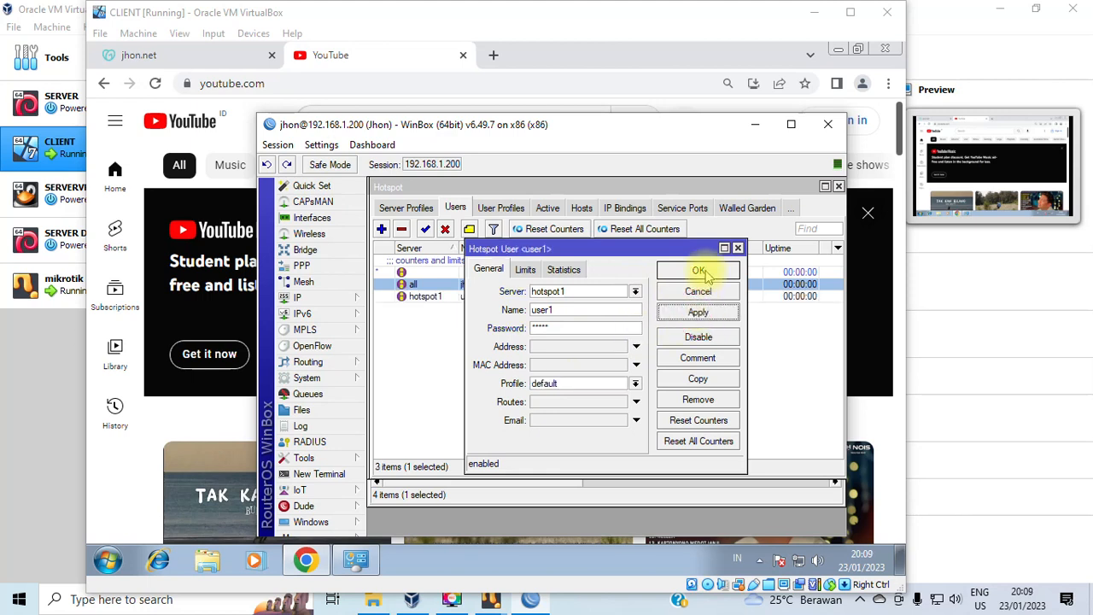
pyautogui.click(698, 270)
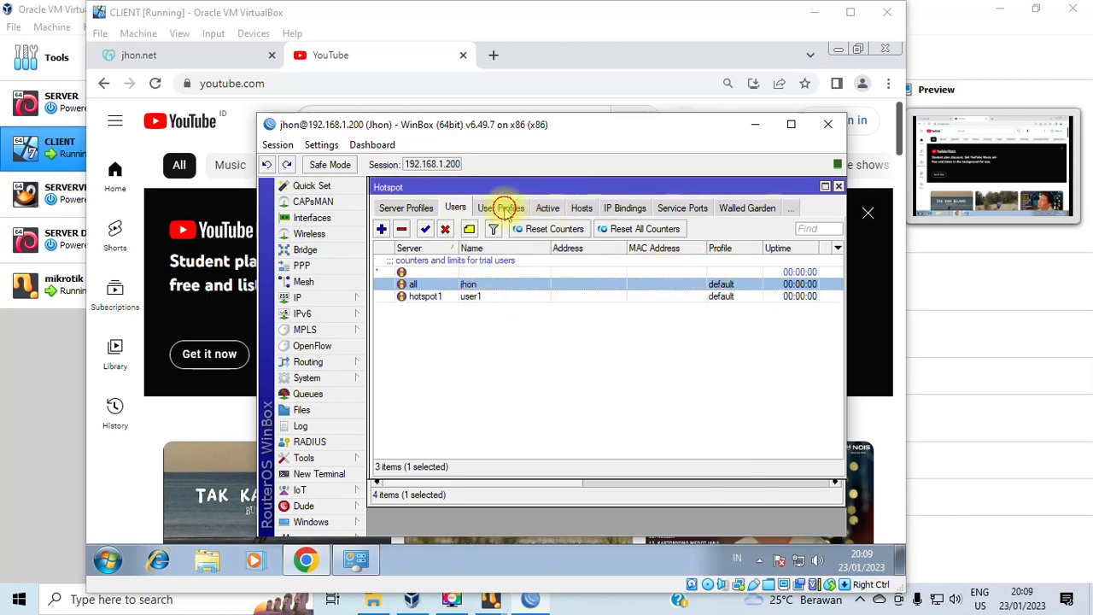
# Create a new hotspot user profile named admin, leaving the address pool at none.
pyautogui.click(500, 209)
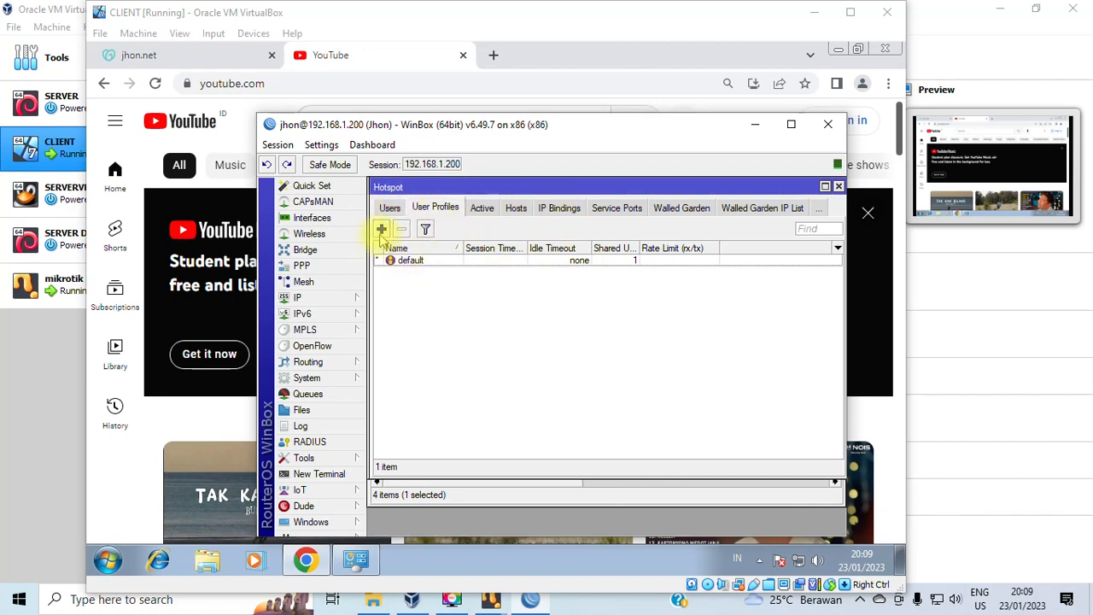
pyautogui.click(382, 229)
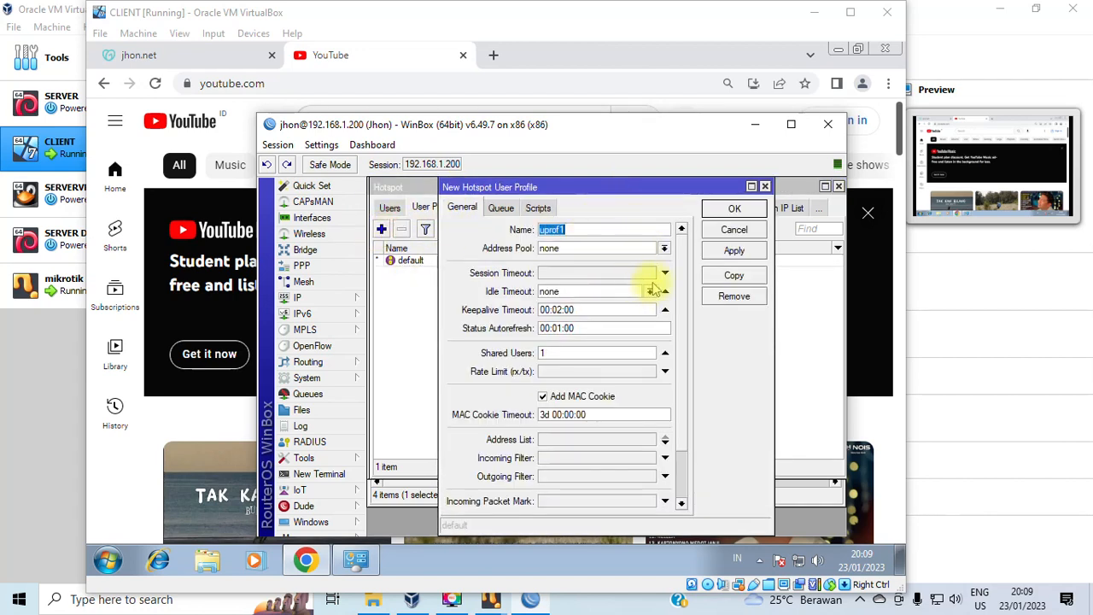
pyautogui.click(591, 193)
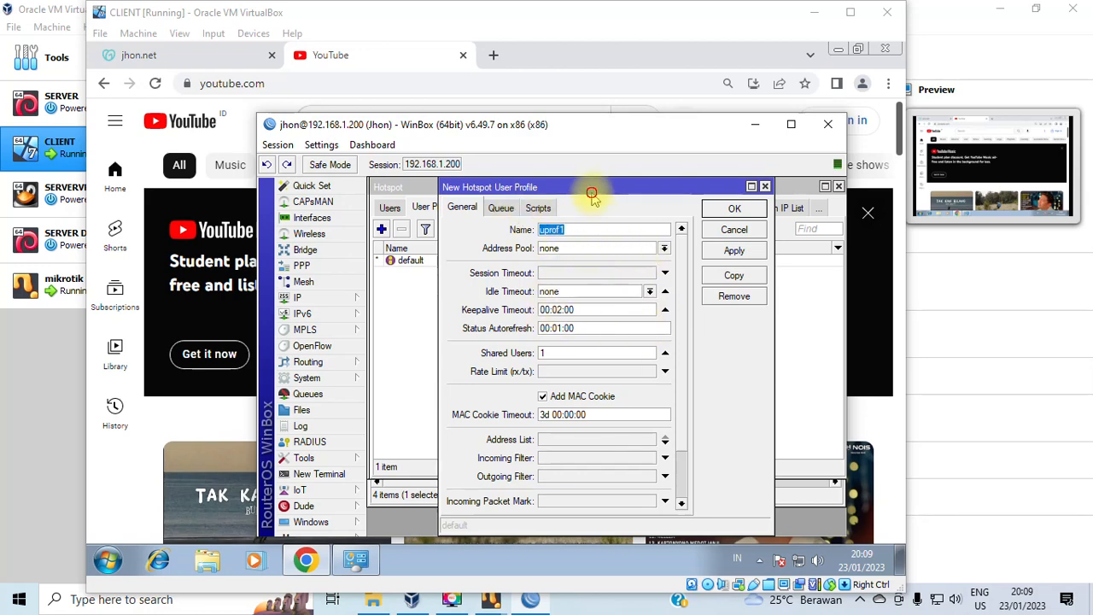
pyautogui.moveTo(591, 193); pyautogui.dragTo(623, 193)
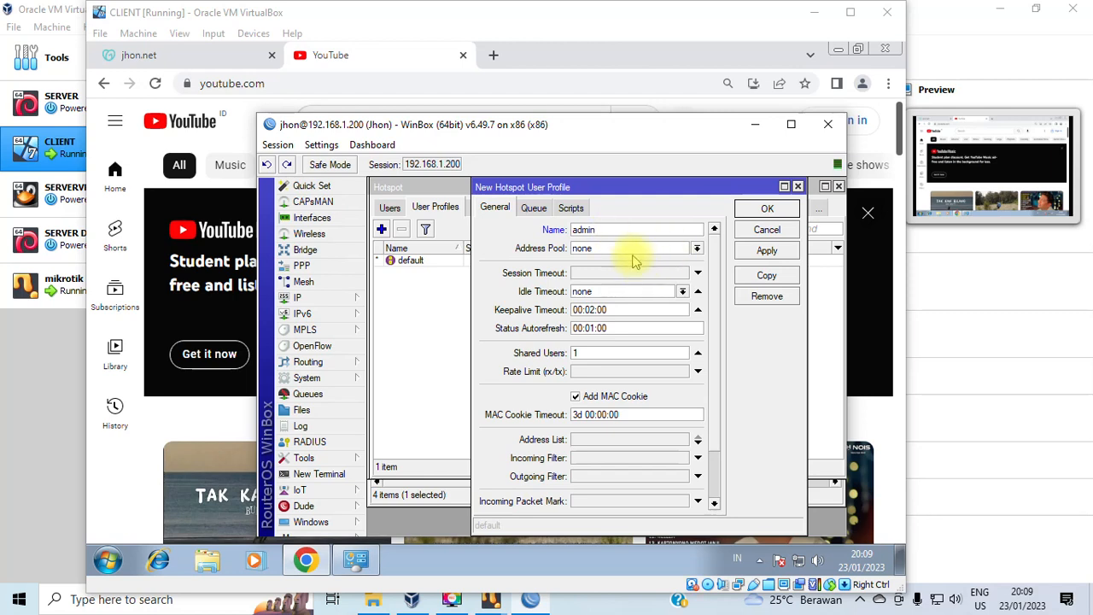
pyautogui.click(636, 251)
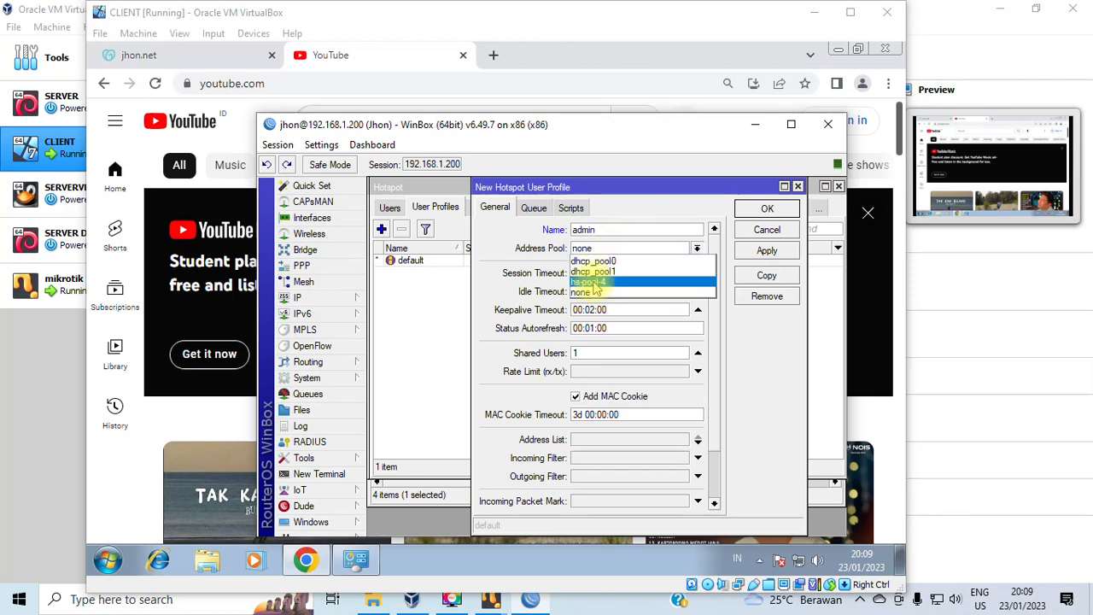
pyautogui.click(502, 311)
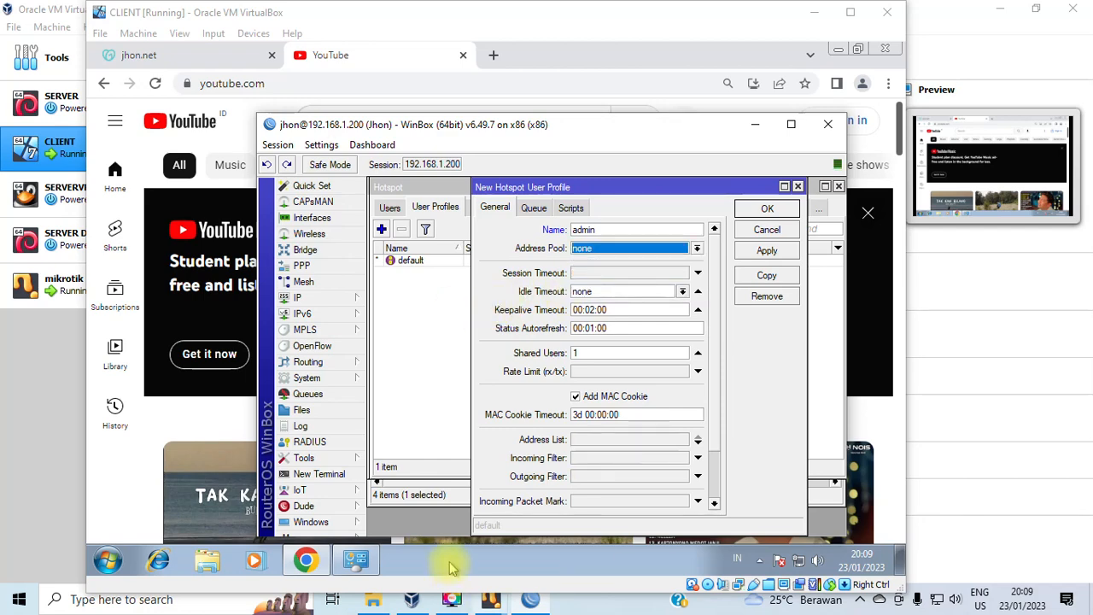
# Restore the YouTube Chrome window in the VM, then return to WinBox's profile form.
pyautogui.click(305, 562)
pyautogui.click(317, 566)
pyautogui.click(305, 560)
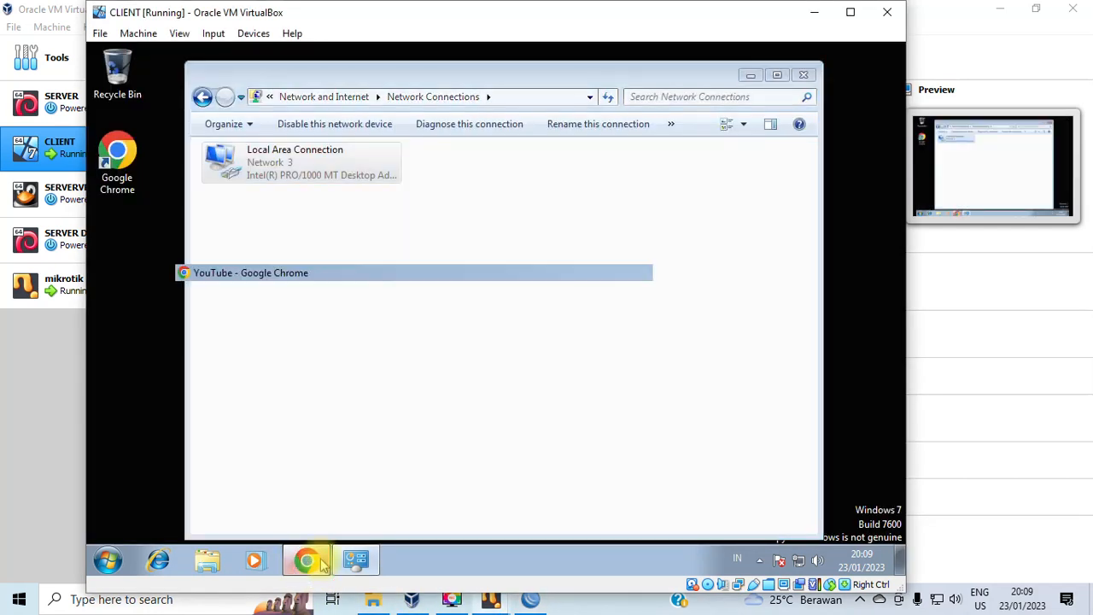
pyautogui.click(530, 598)
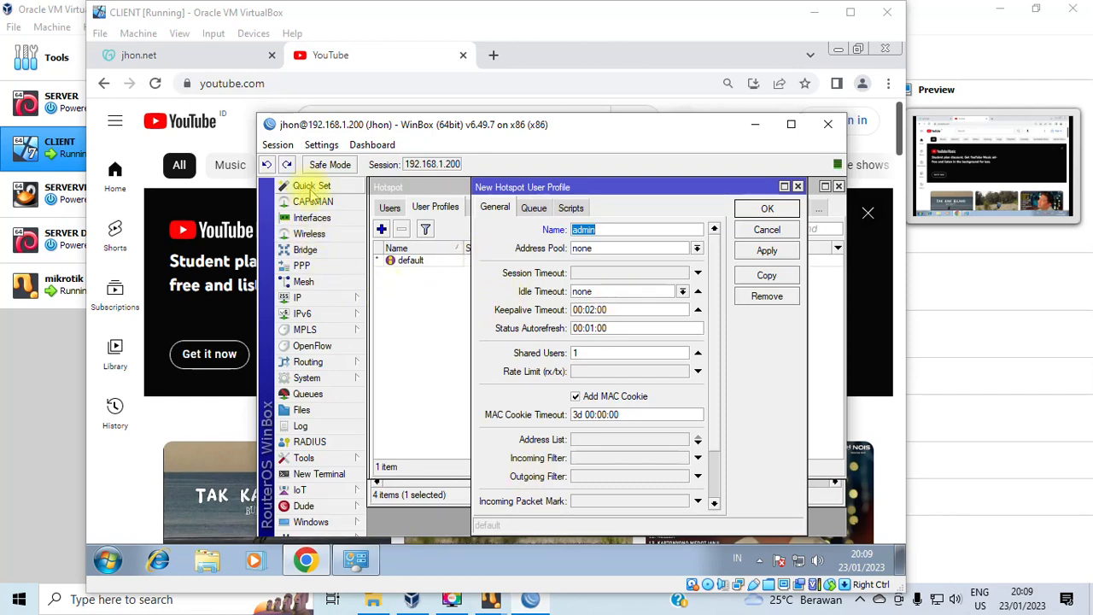
pyautogui.click(307, 217)
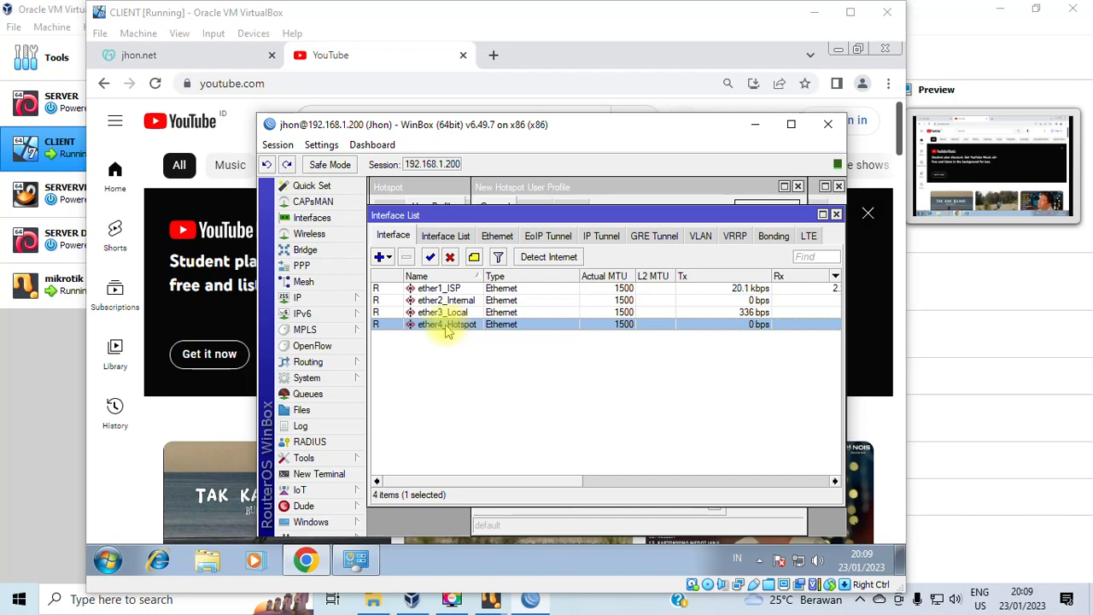
pyautogui.click(318, 298)
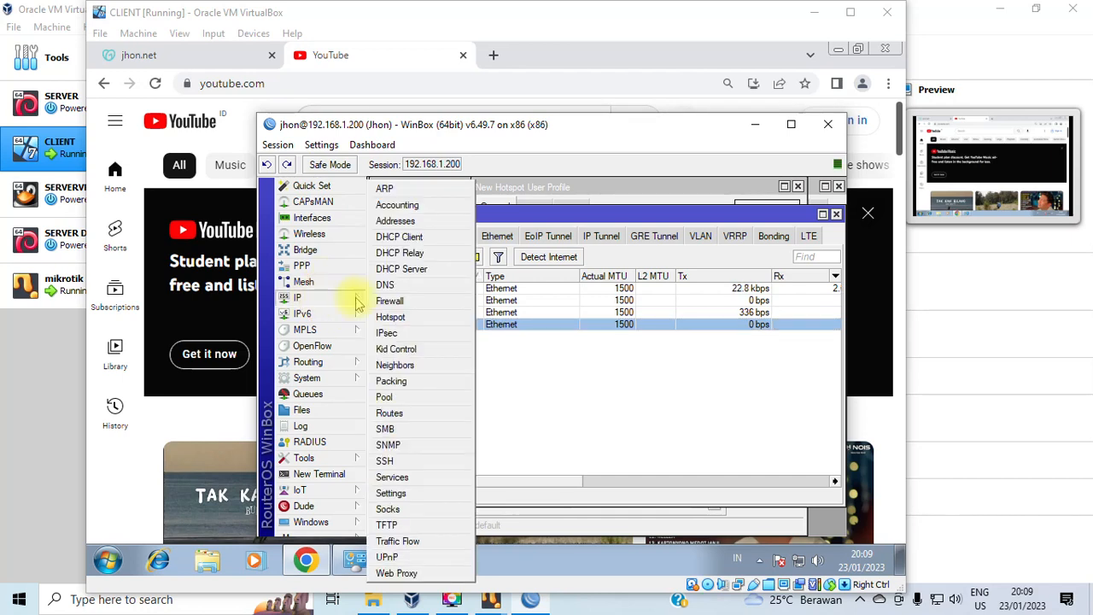
pyautogui.click(386, 400)
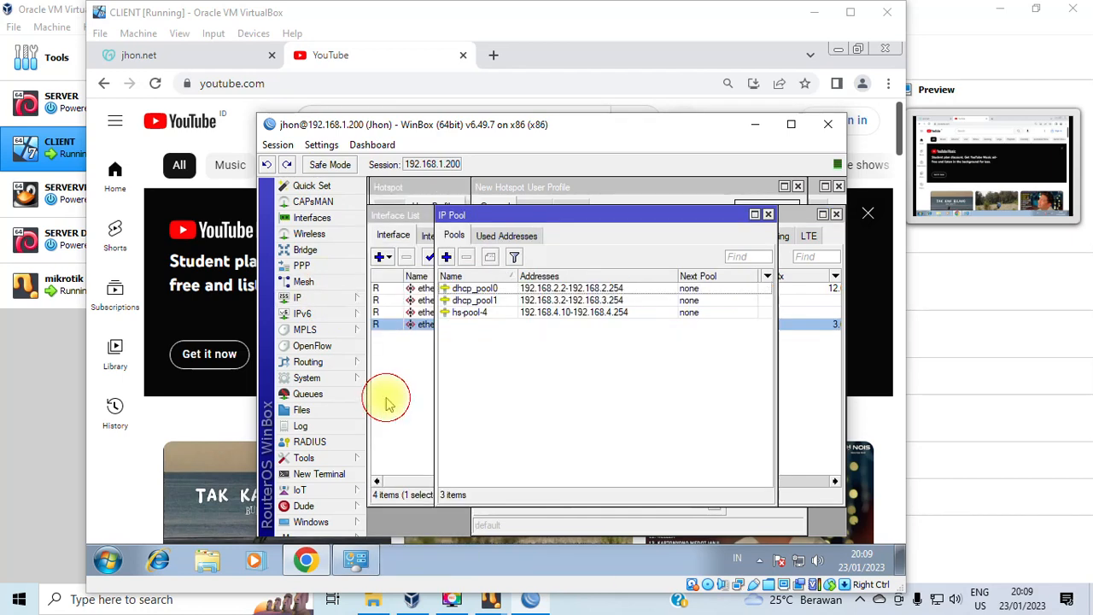
pyautogui.click(500, 312)
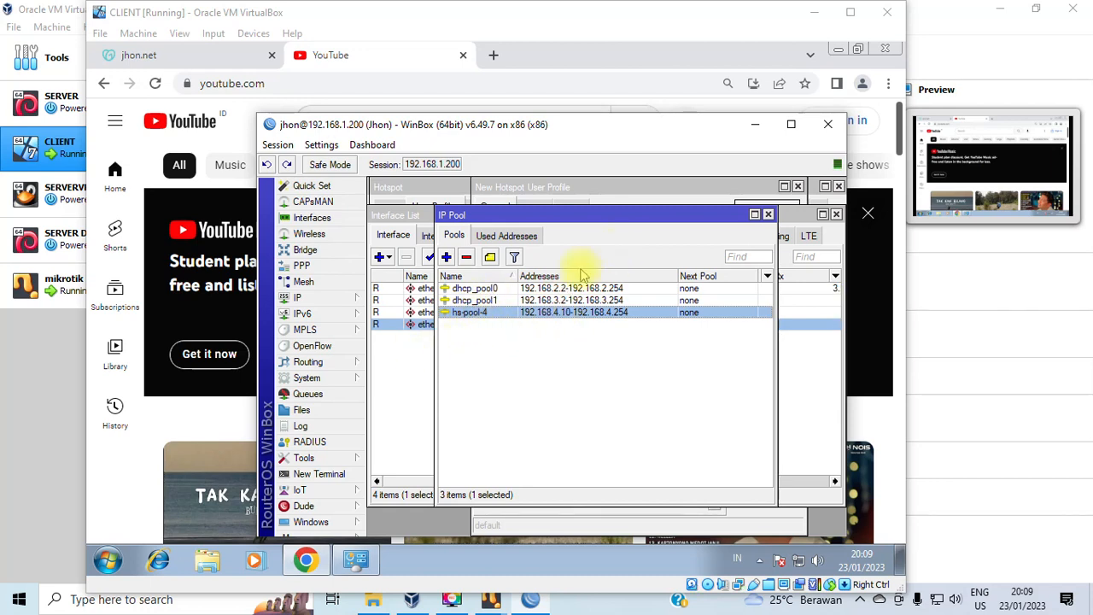
pyautogui.click(769, 215)
pyautogui.click(835, 214)
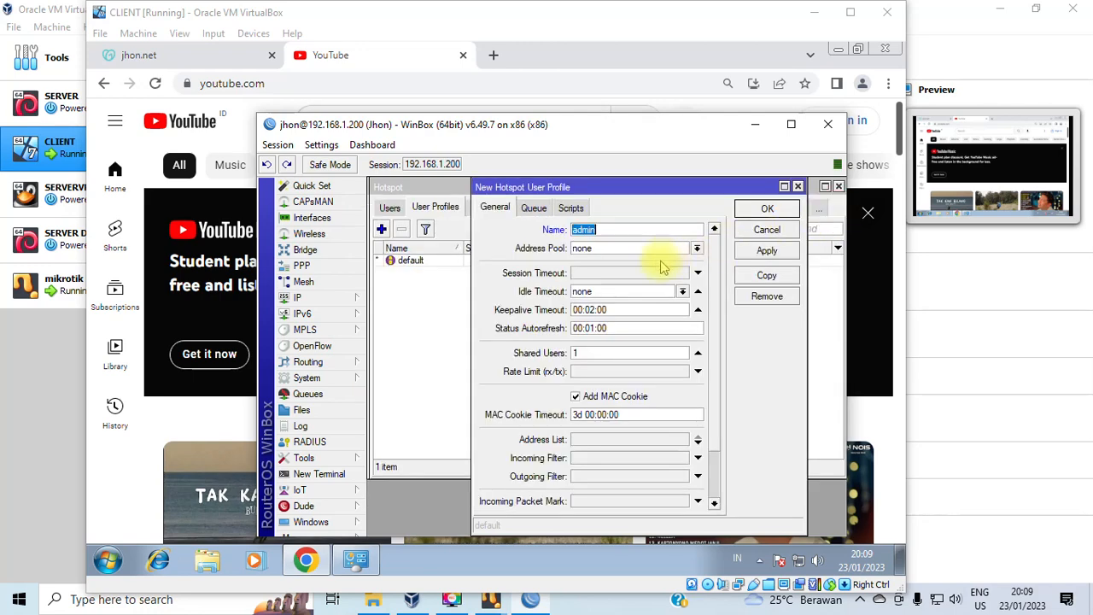
# Set the admin profile's address pool to hs-pool-4, keeping shared users at 1.
pyautogui.click(605, 247)
pyautogui.click(603, 283)
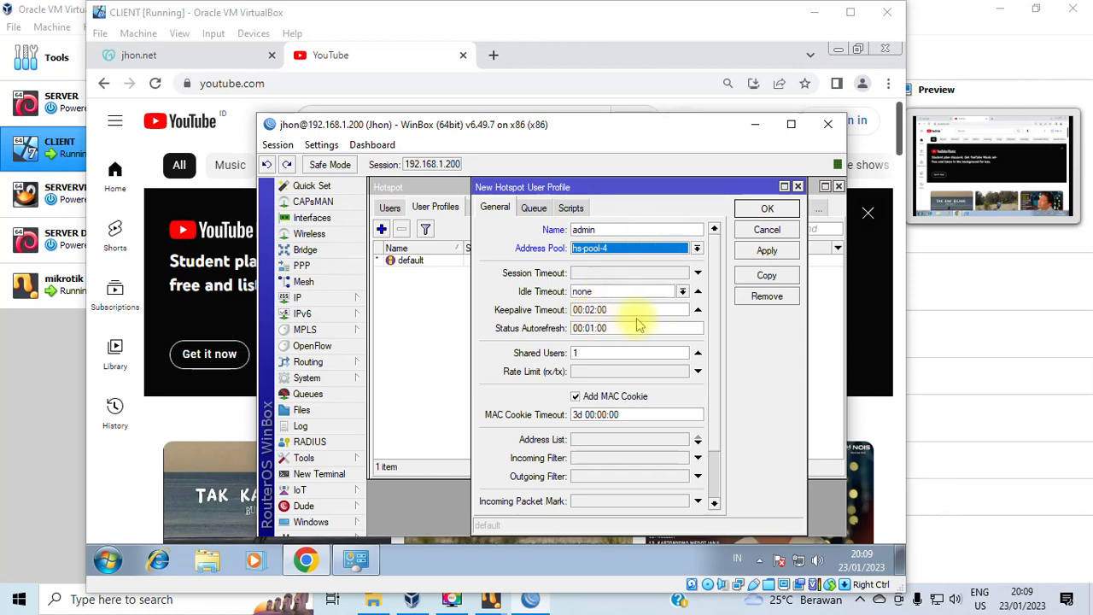
pyautogui.doubleClick(608, 353)
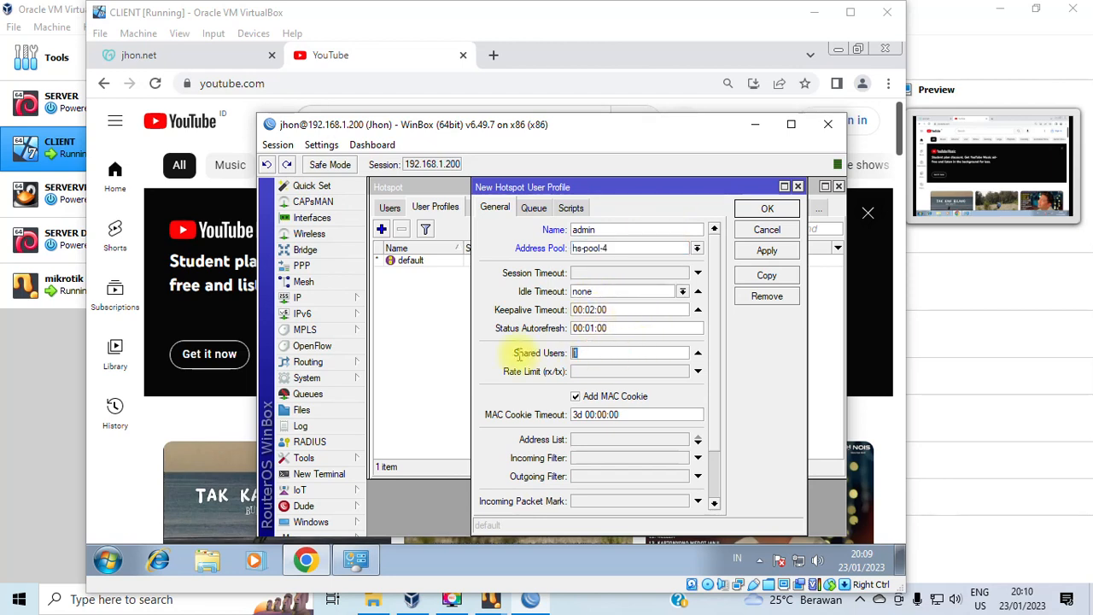
pyautogui.click(599, 353)
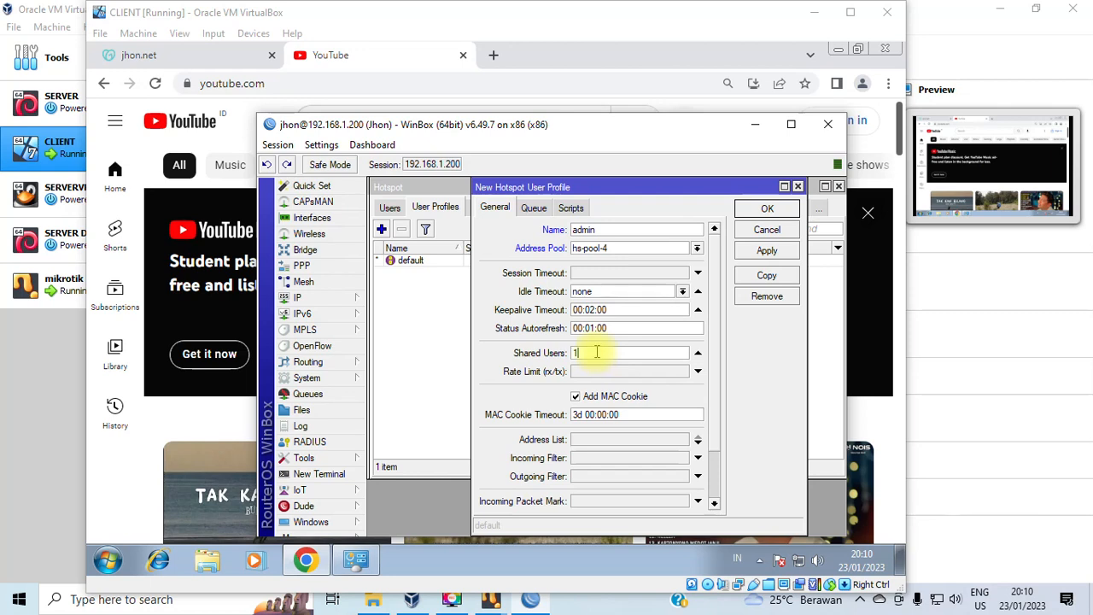
pyautogui.press('BackSpace')
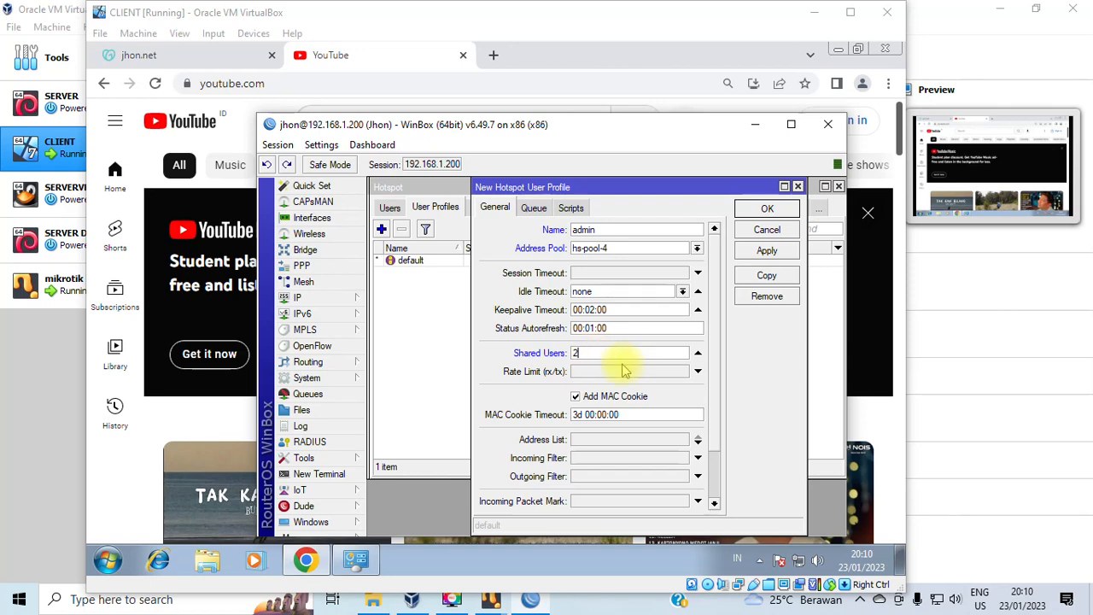
pyautogui.press('BackSpace')
pyautogui.click(611, 374)
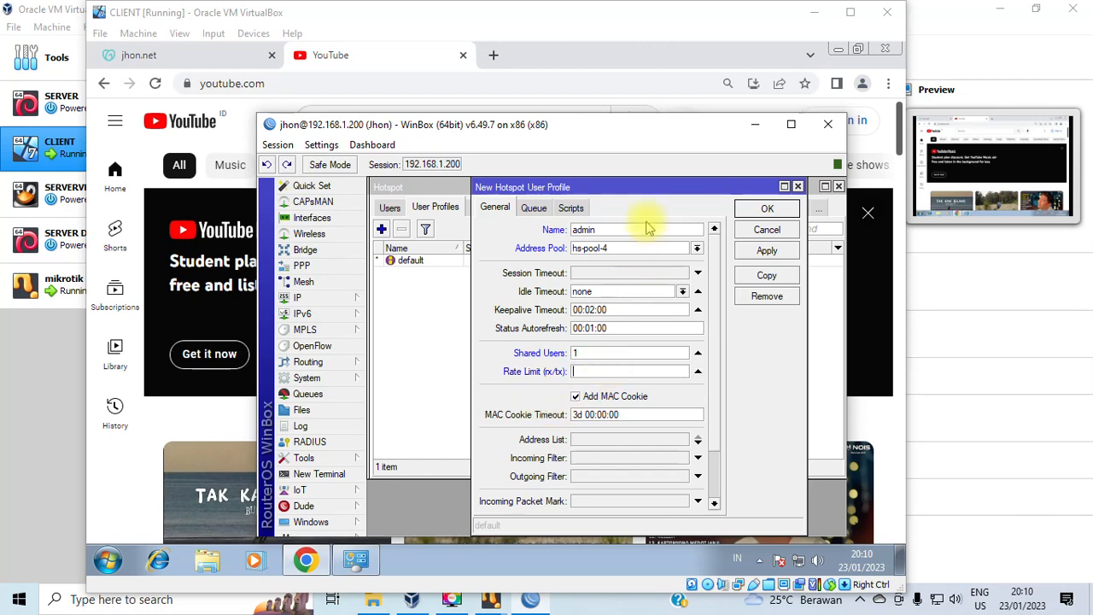
# Change the admin profile's rate limit from 512k/512k to 1M/1M and apply it.
pyautogui.moveTo(638, 186)
pyautogui.mouseDown()
pyautogui.moveTo(653, 187)
pyautogui.moveTo(646, 181)
pyautogui.mouseUp()
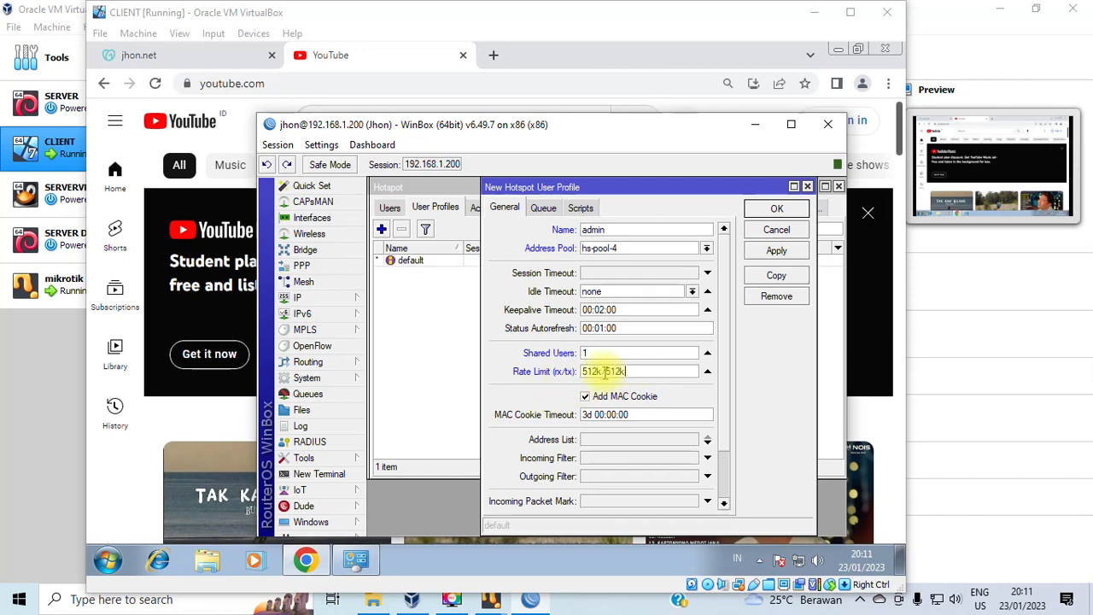
pyautogui.moveTo(582, 371); pyautogui.dragTo(608, 375)
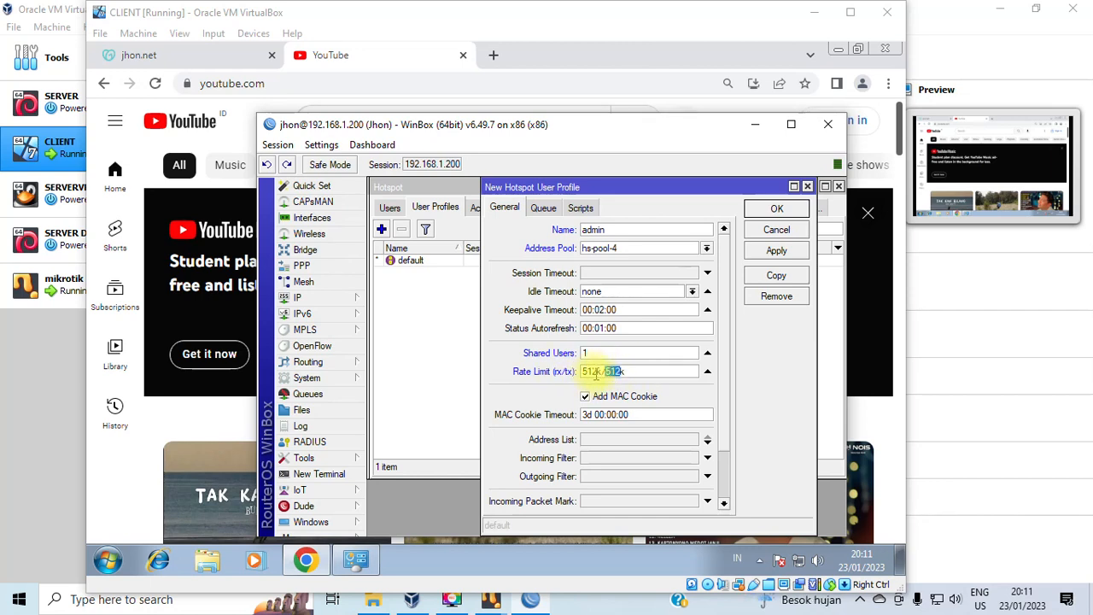
pyautogui.moveTo(603, 371); pyautogui.dragTo(567, 373)
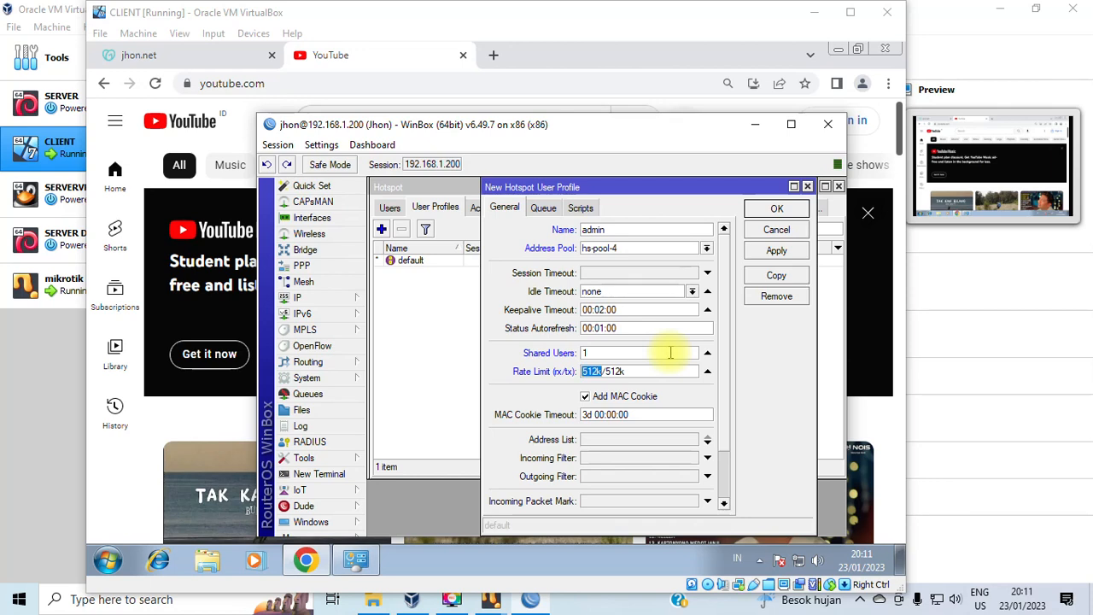
pyautogui.write('1M')
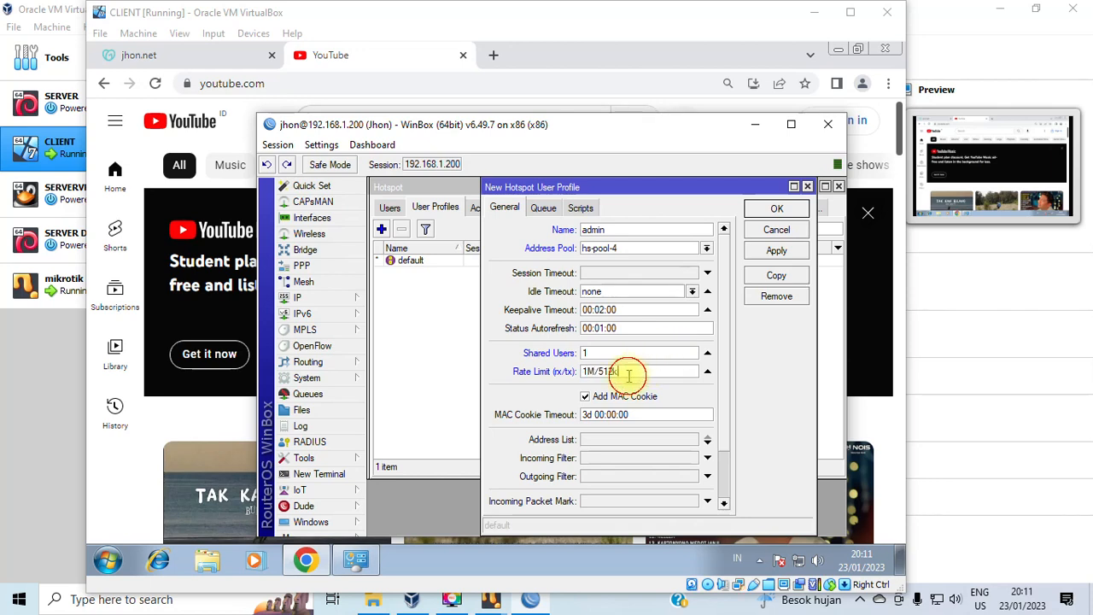
pyautogui.moveTo(628, 374); pyautogui.dragTo(601, 379)
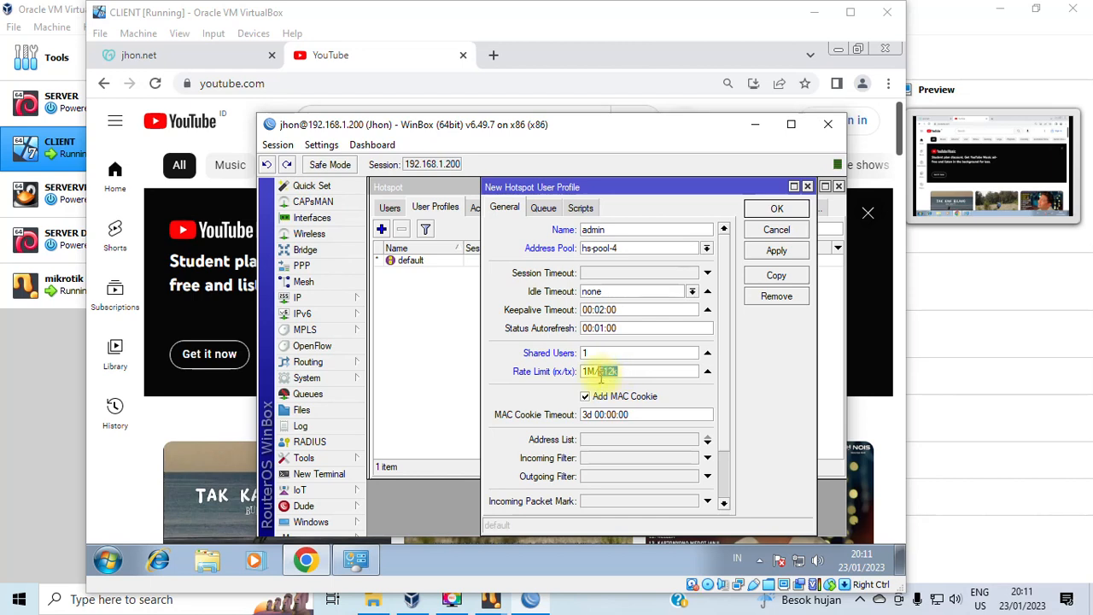
pyautogui.write('1')
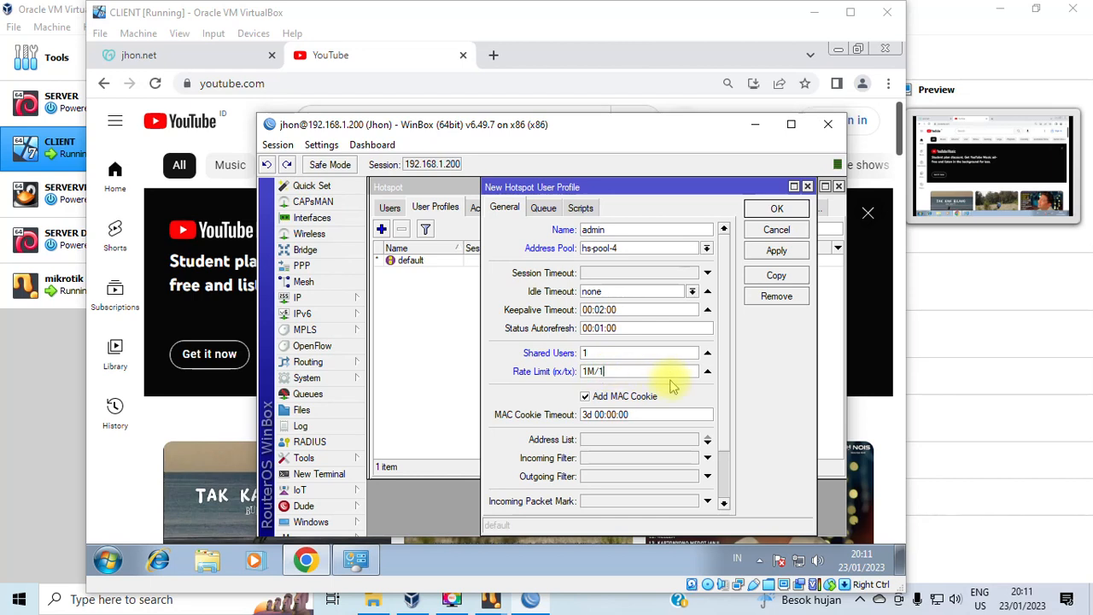
pyautogui.write('M')
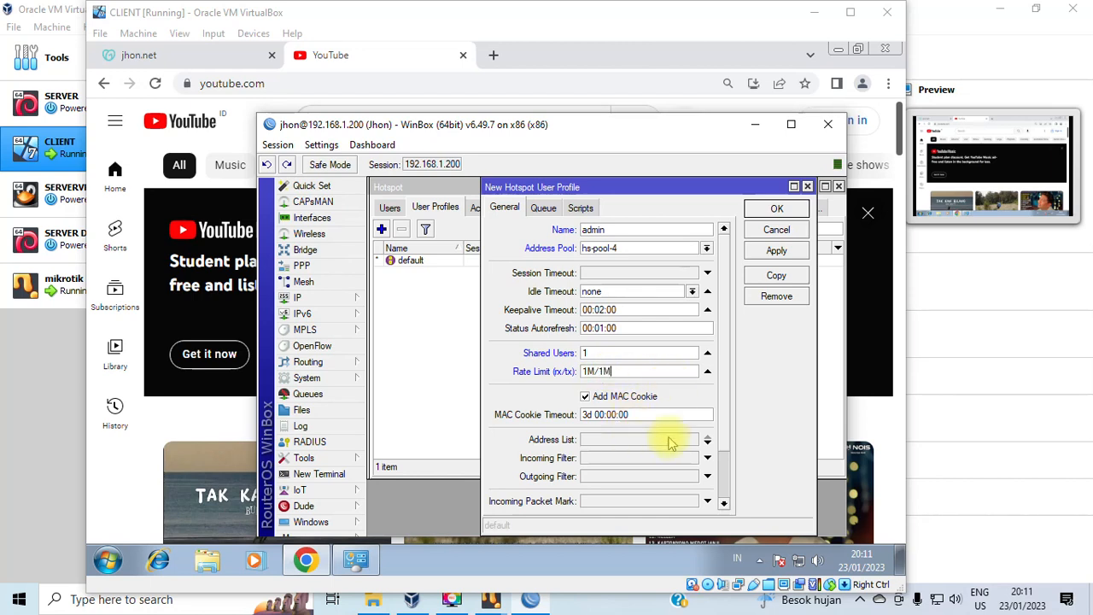
pyautogui.click(776, 253)
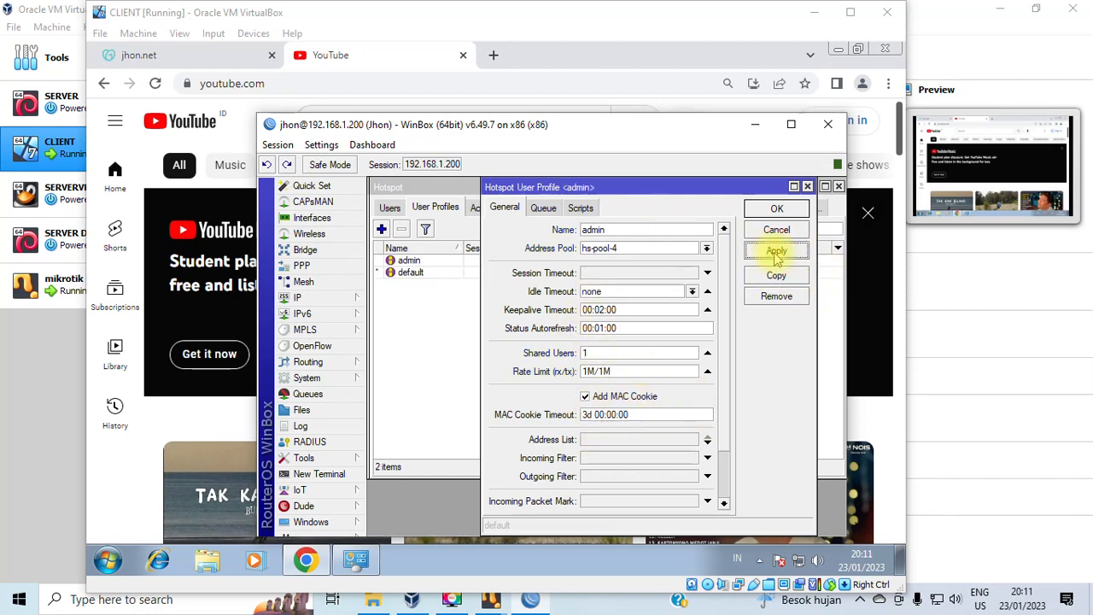
# Close the admin profile and start a new user profile named Guru on address pool hs-pool-4.
pyautogui.click(776, 208)
pyautogui.click(420, 273)
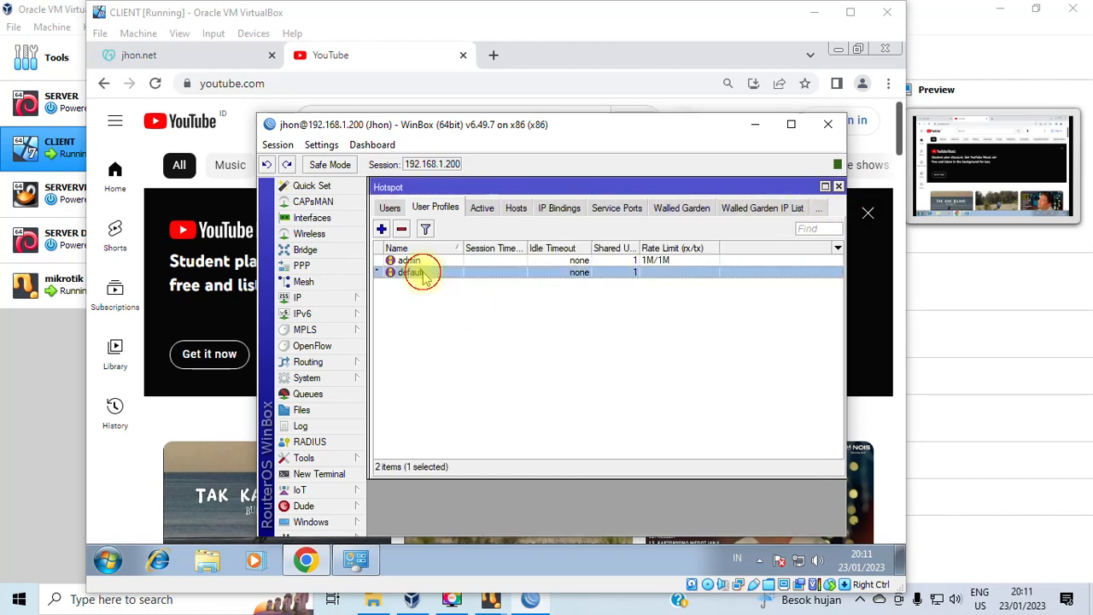
pyautogui.click(414, 259)
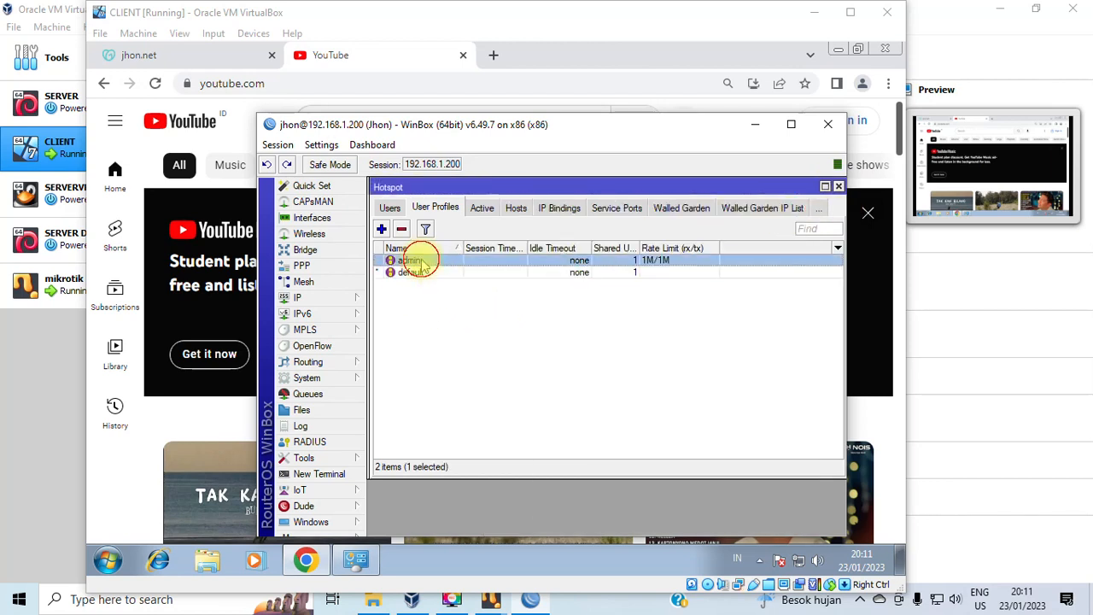
pyautogui.click(382, 229)
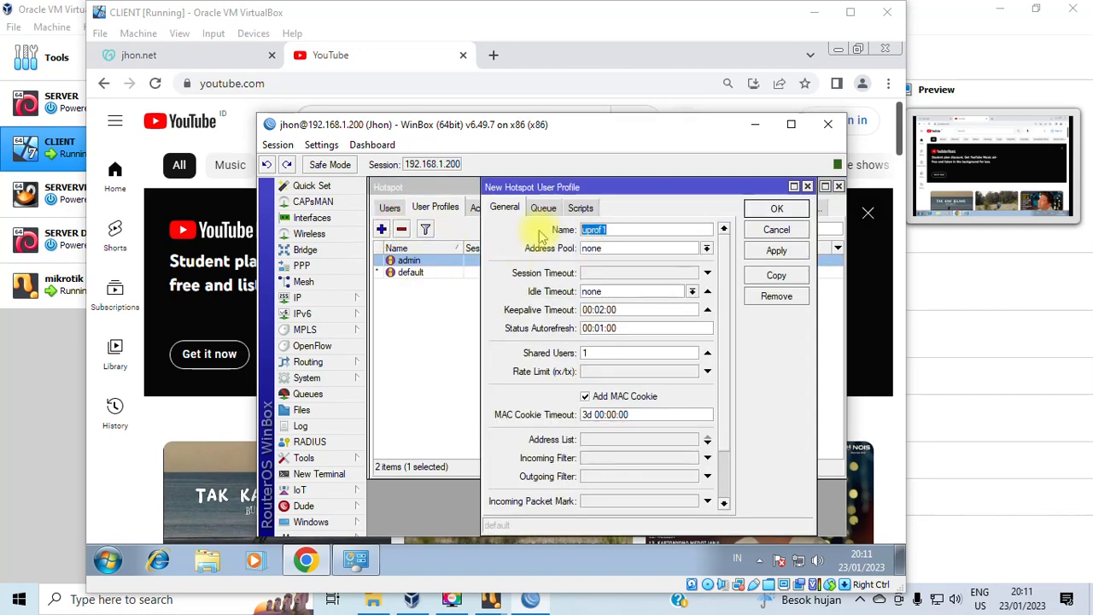
pyautogui.write('Guru')
pyautogui.click(593, 247)
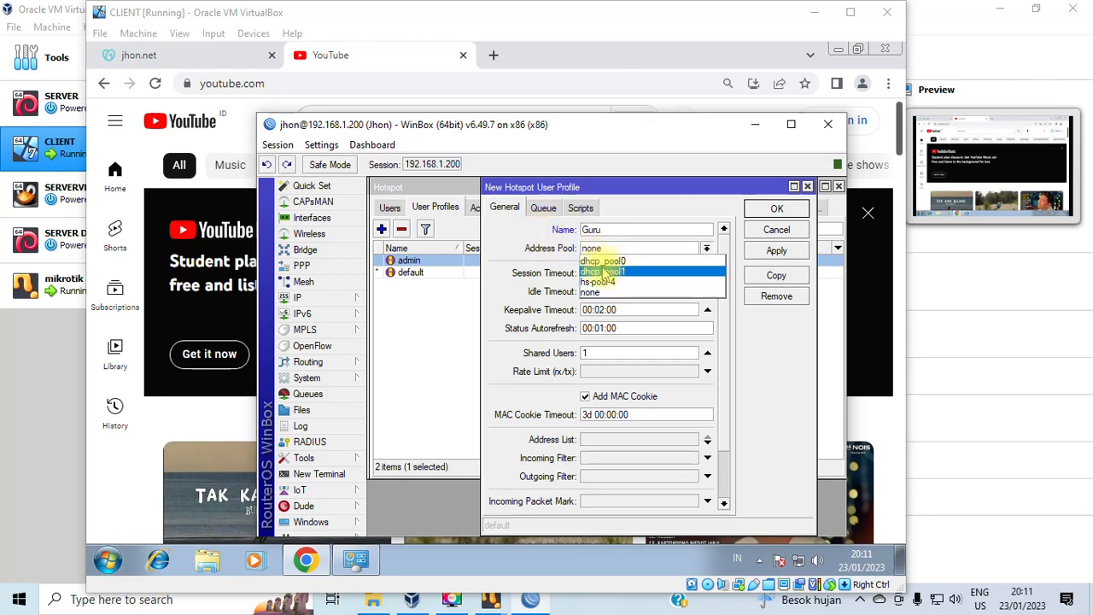
pyautogui.click(605, 282)
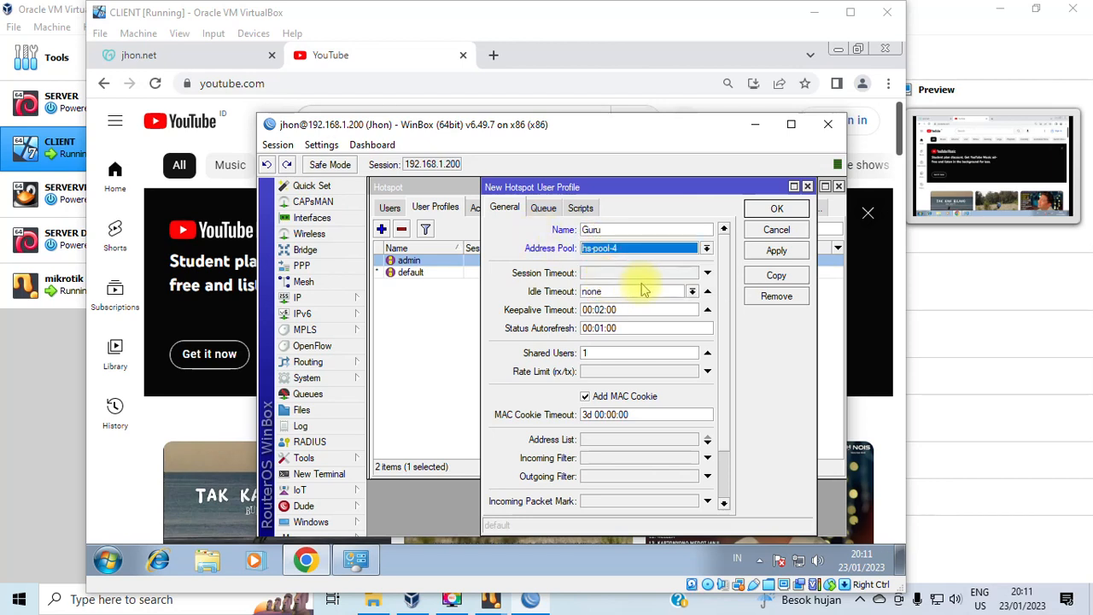
# Give the Guru profile a 512k/512k rate limit, save it, and show the hotspot users list.
pyautogui.click(629, 372)
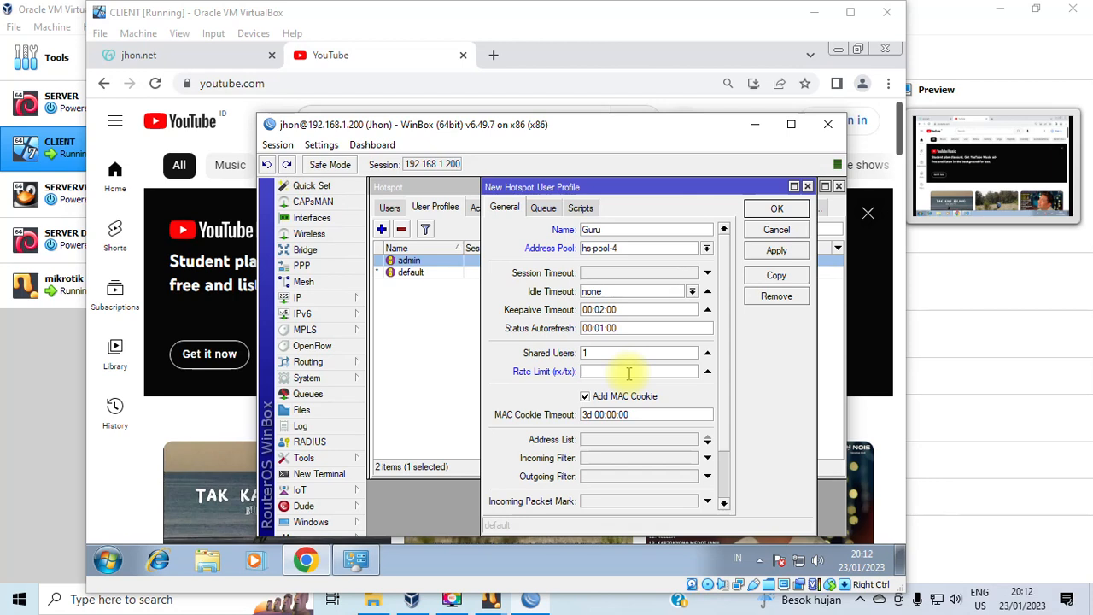
pyautogui.write('512k/512k')
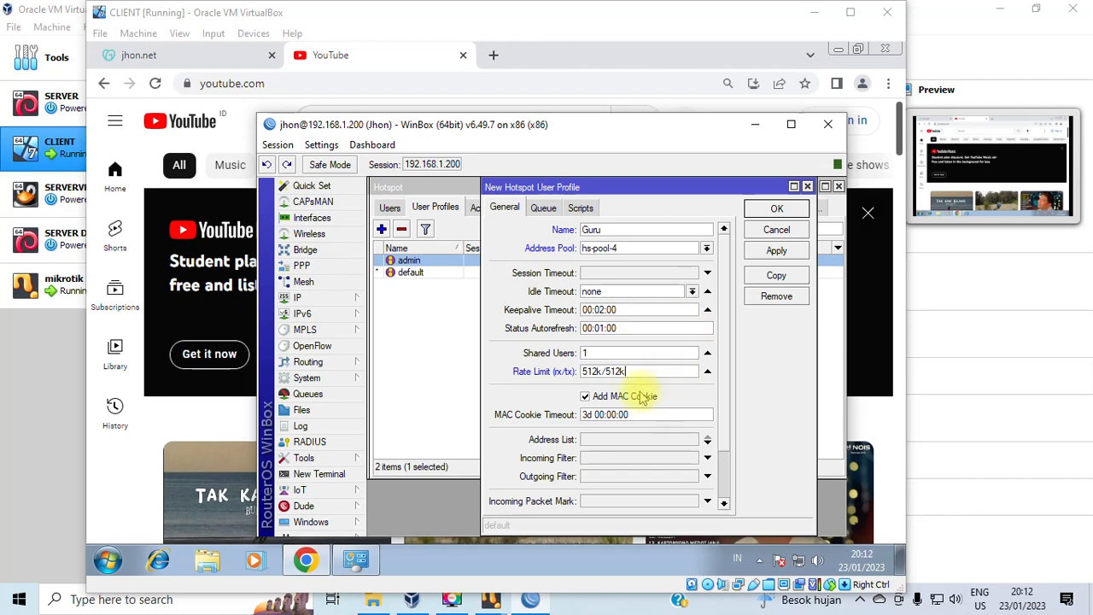
pyautogui.click(775, 253)
pyautogui.click(776, 209)
pyautogui.click(390, 209)
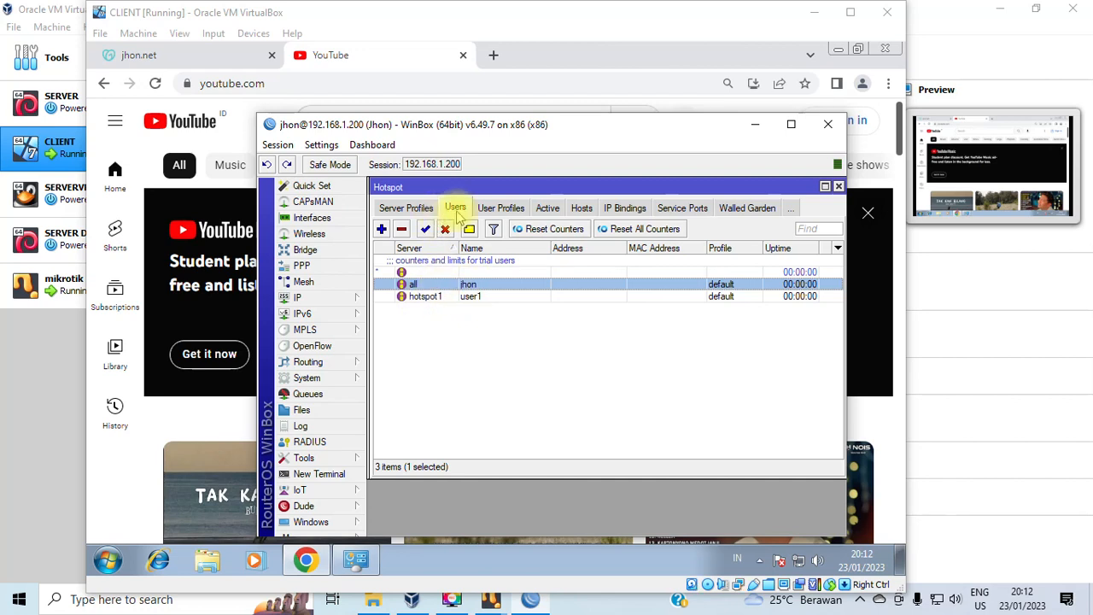
# Assign the admin profile to the hotspot1 user.
pyautogui.doubleClick(476, 298)
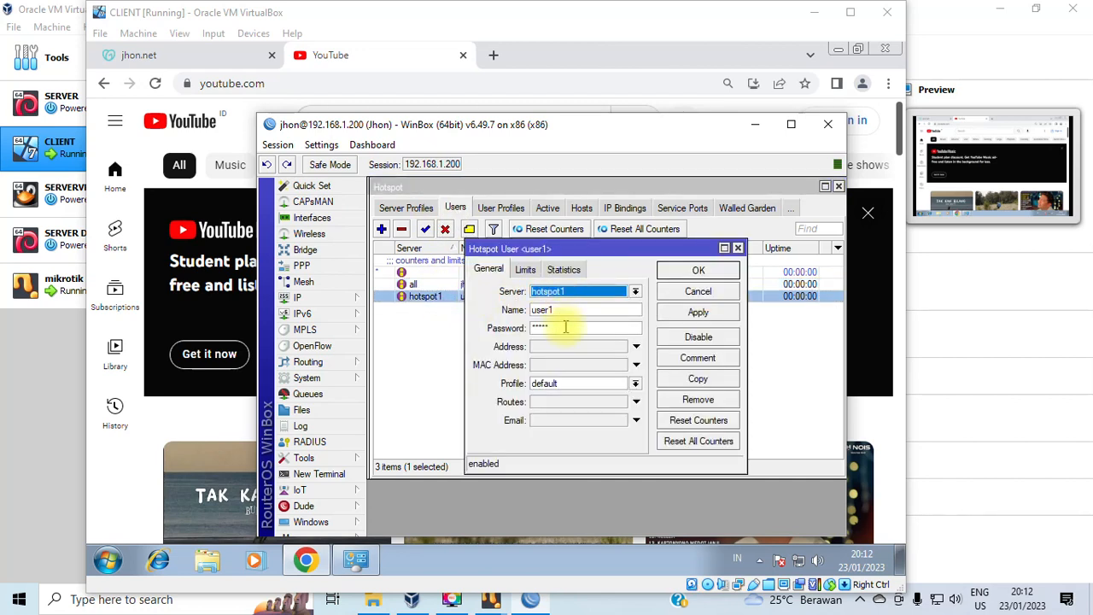
pyautogui.click(568, 385)
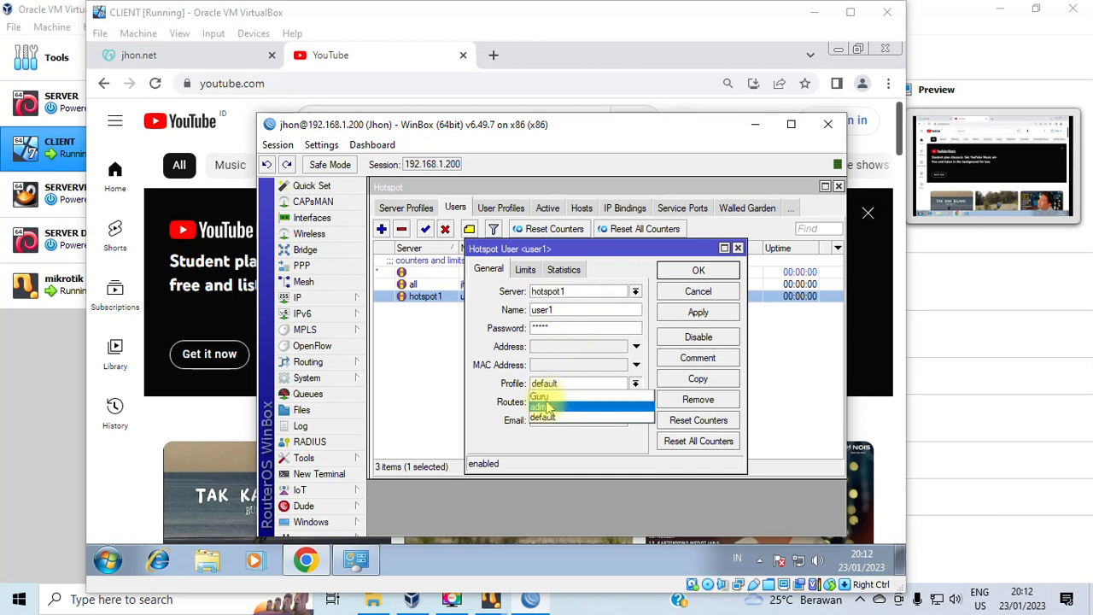
pyautogui.click(541, 406)
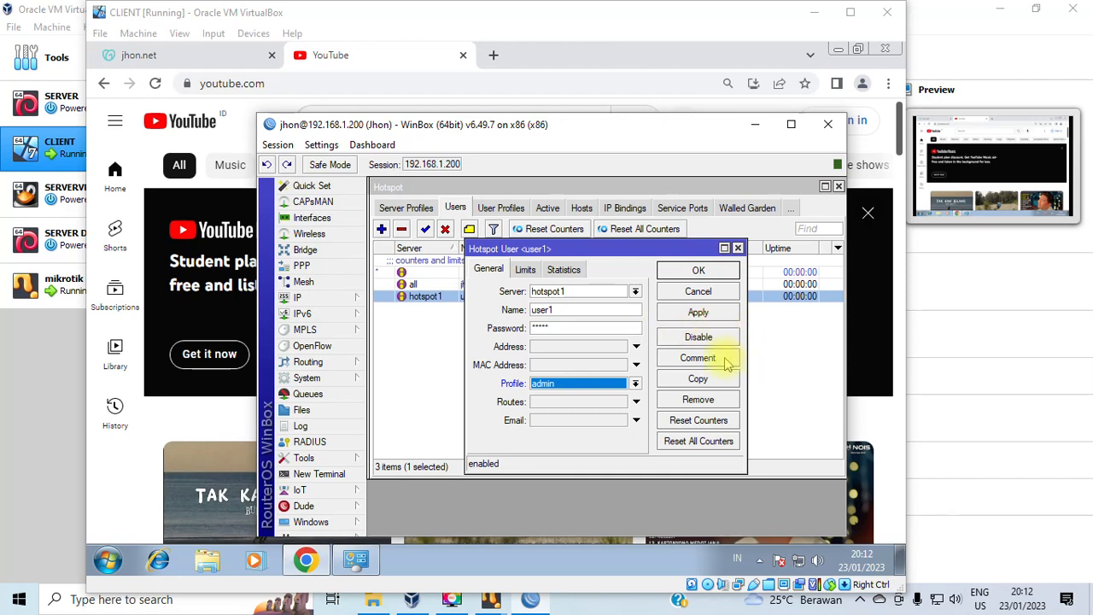
pyautogui.click(699, 313)
pyautogui.click(698, 271)
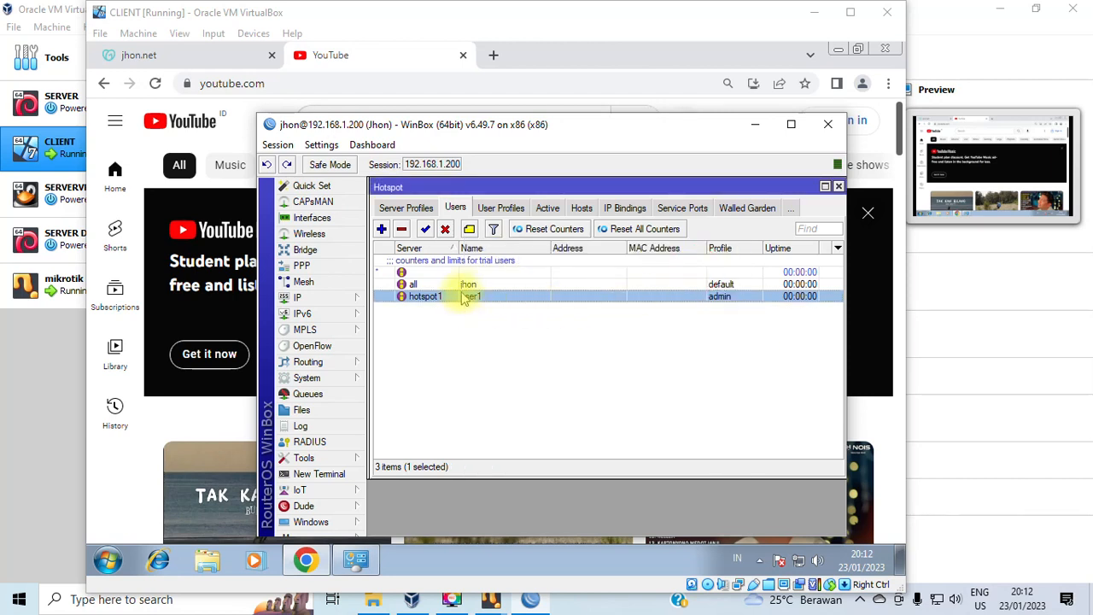
# Assign the Guru profile to the user on server all, then reopen its Limits settings.
pyautogui.doubleClick(462, 284)
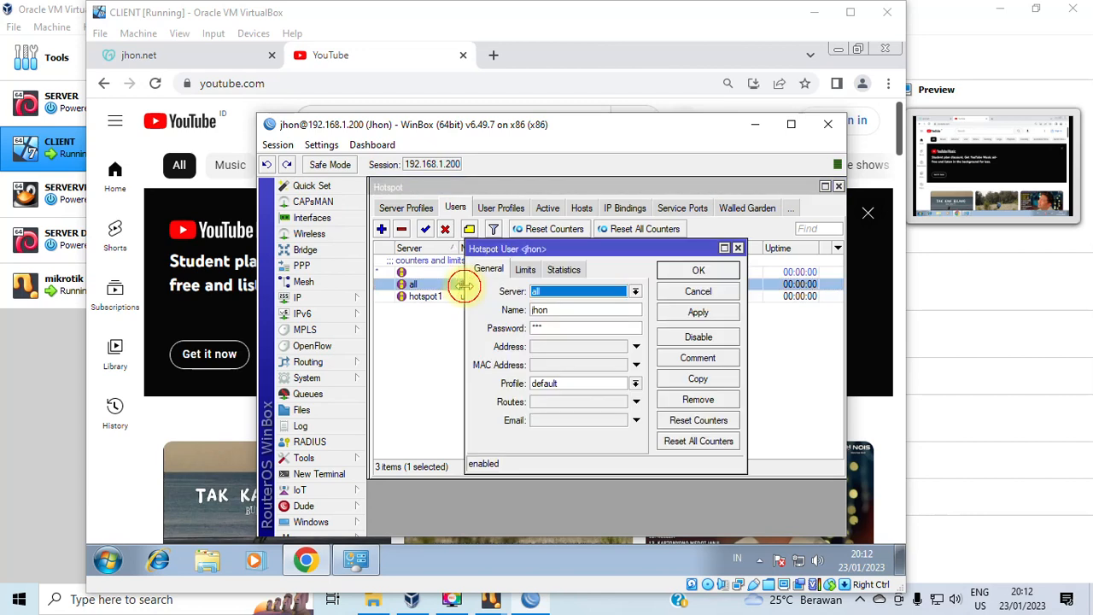
pyautogui.click(568, 384)
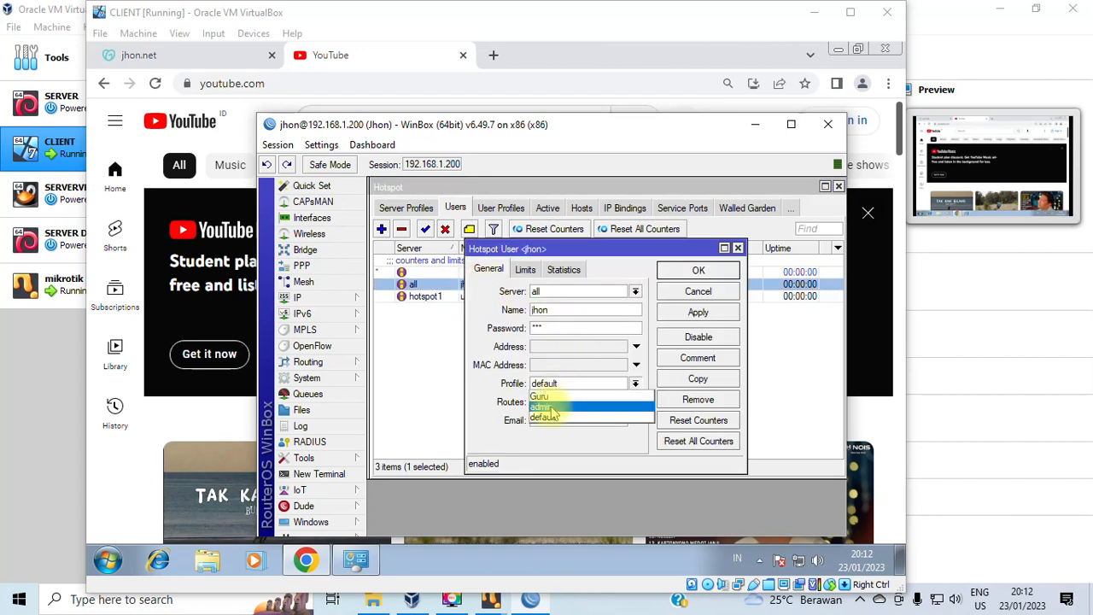
pyautogui.click(607, 248)
pyautogui.moveTo(613, 248); pyautogui.dragTo(600, 215)
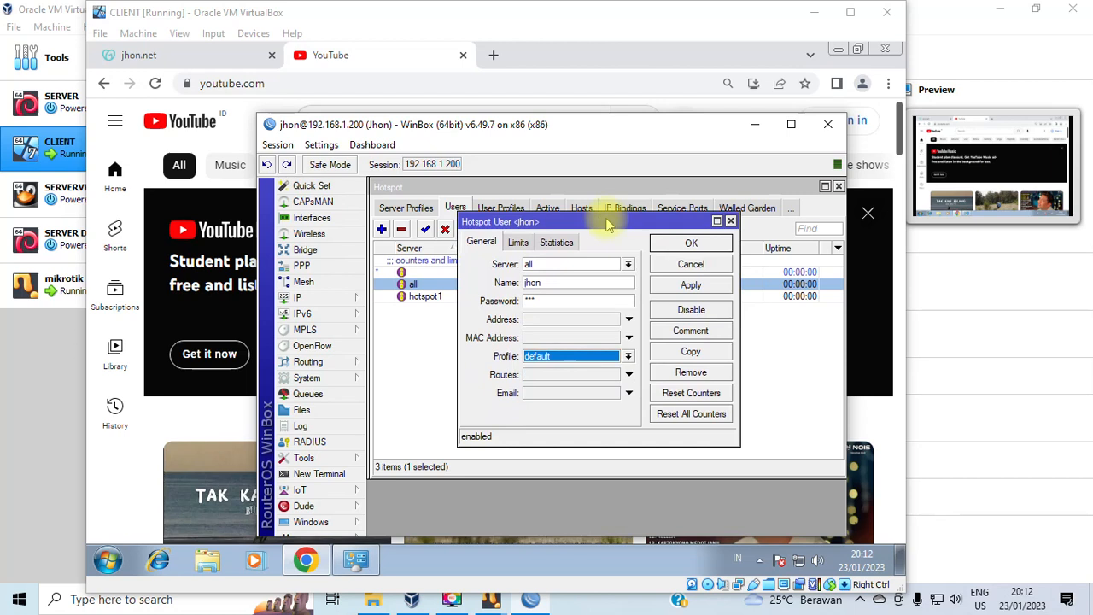
pyautogui.click(556, 356)
pyautogui.click(555, 369)
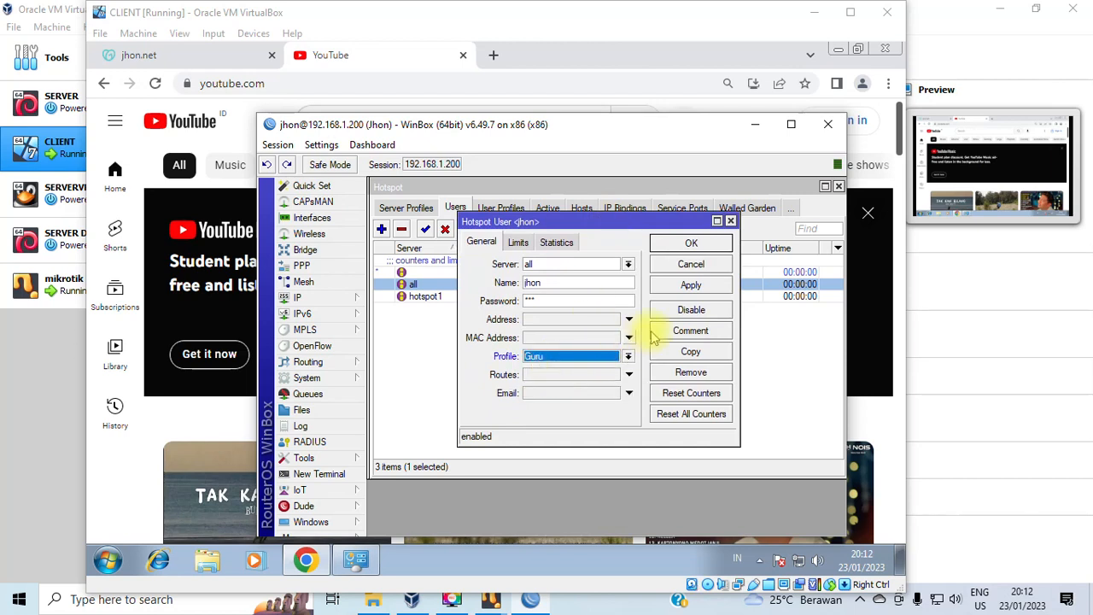
pyautogui.click(702, 288)
pyautogui.click(703, 242)
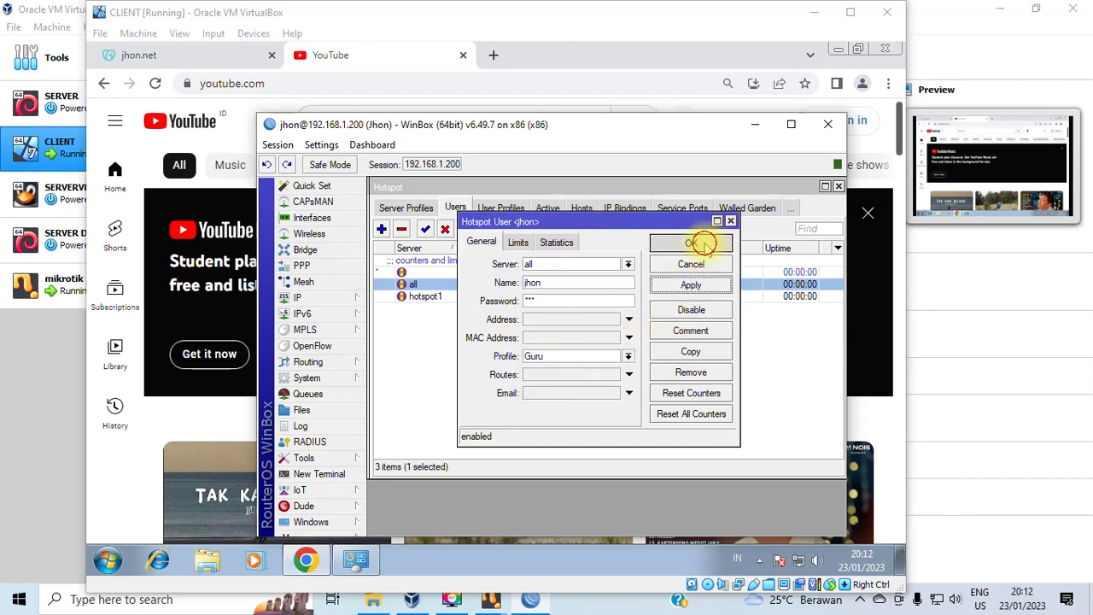
pyautogui.doubleClick(480, 288)
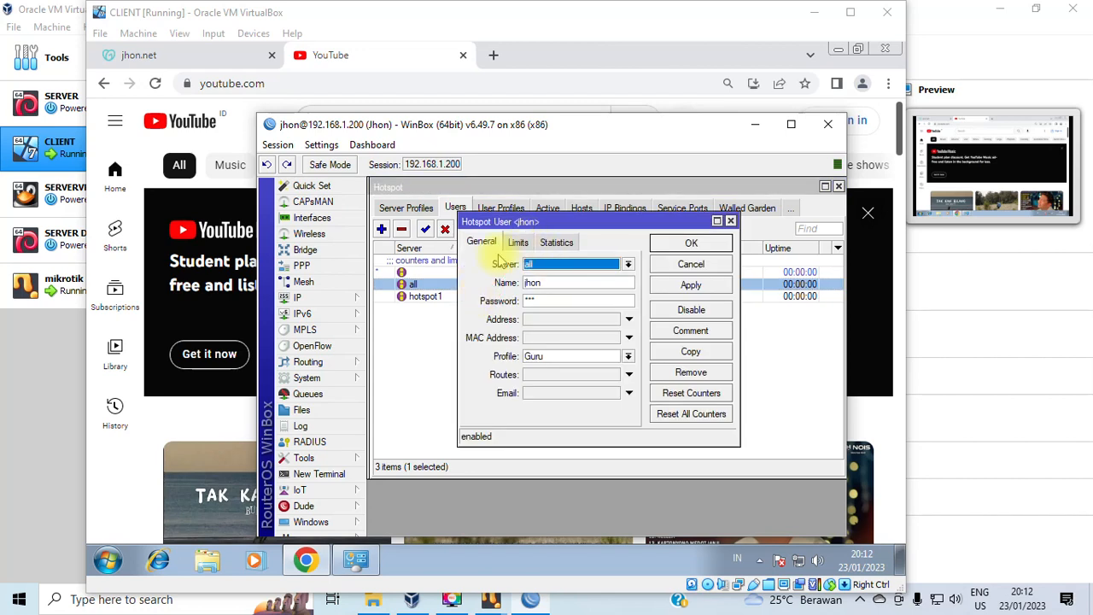
pyautogui.click(521, 243)
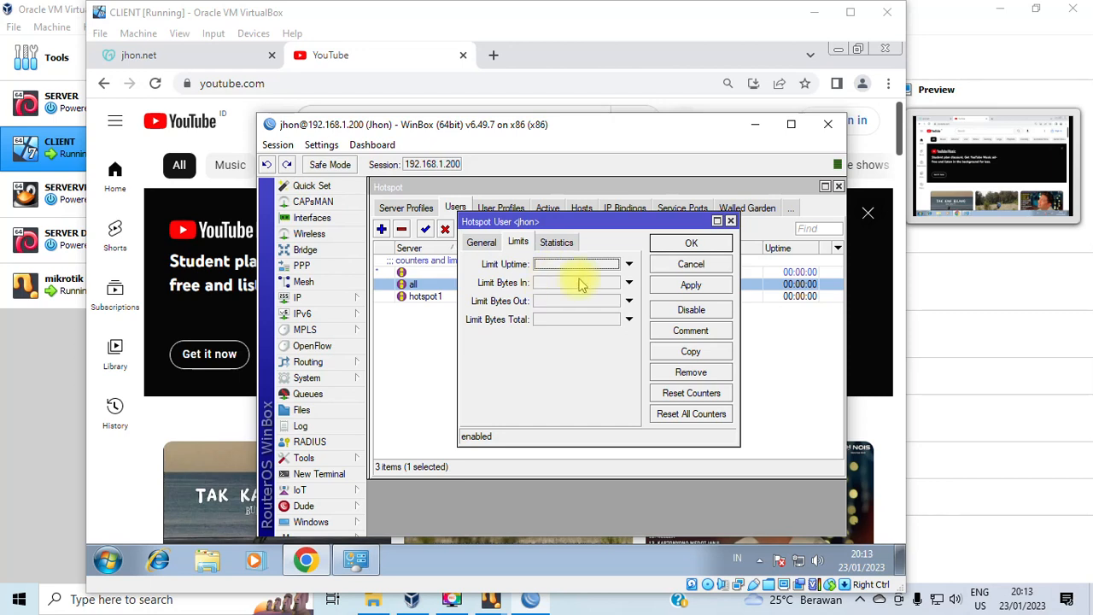
# Clear the uptime, bytes-in and bytes-out limits and set a 10G total bytes limit.
pyautogui.click(629, 264)
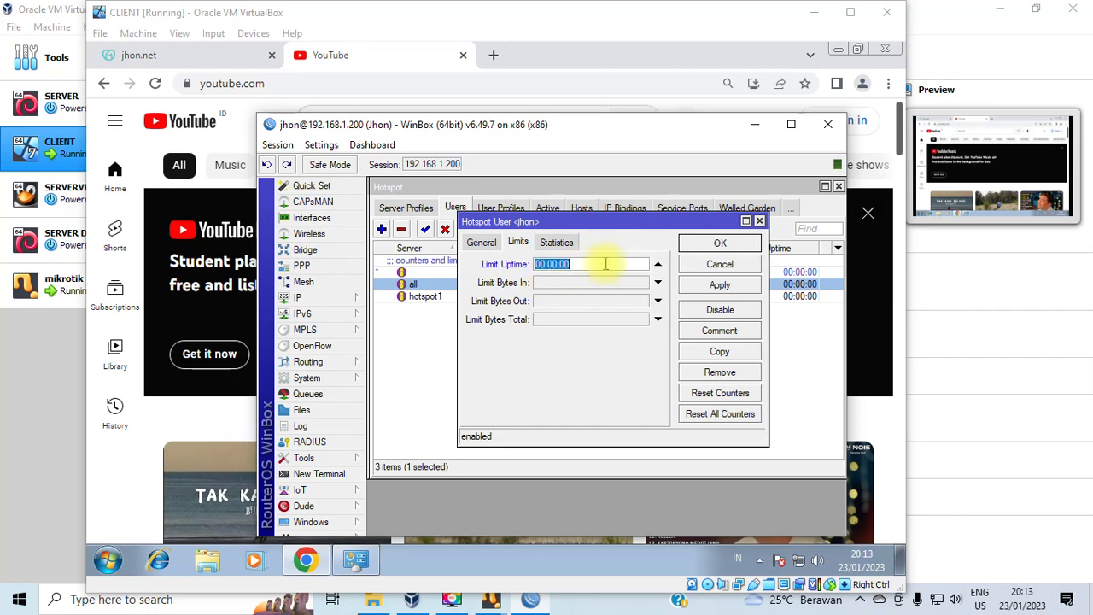
pyautogui.click(658, 264)
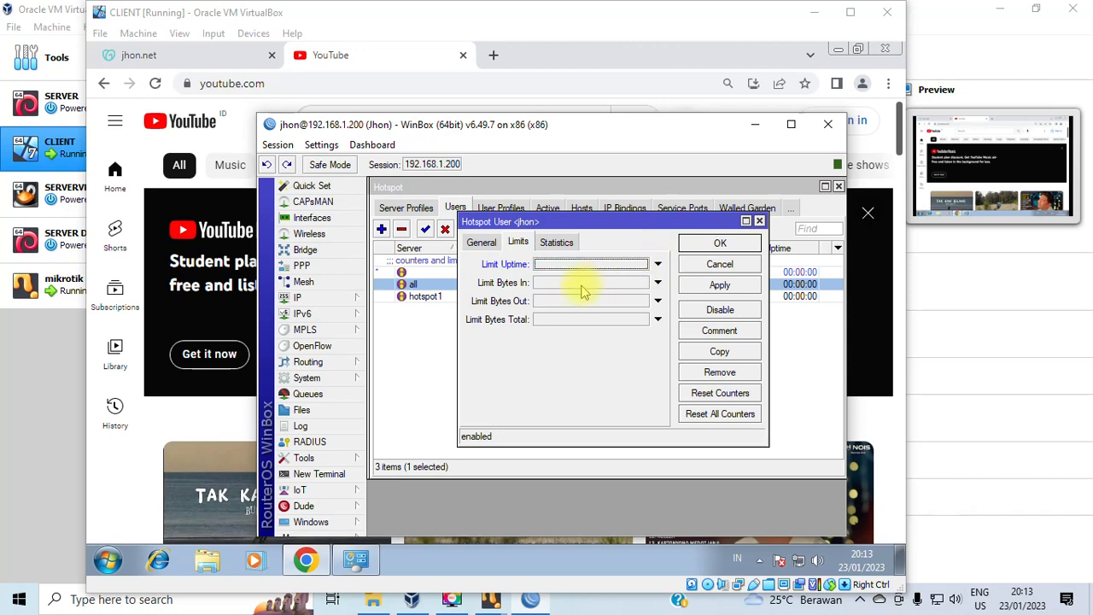
pyautogui.click(577, 284)
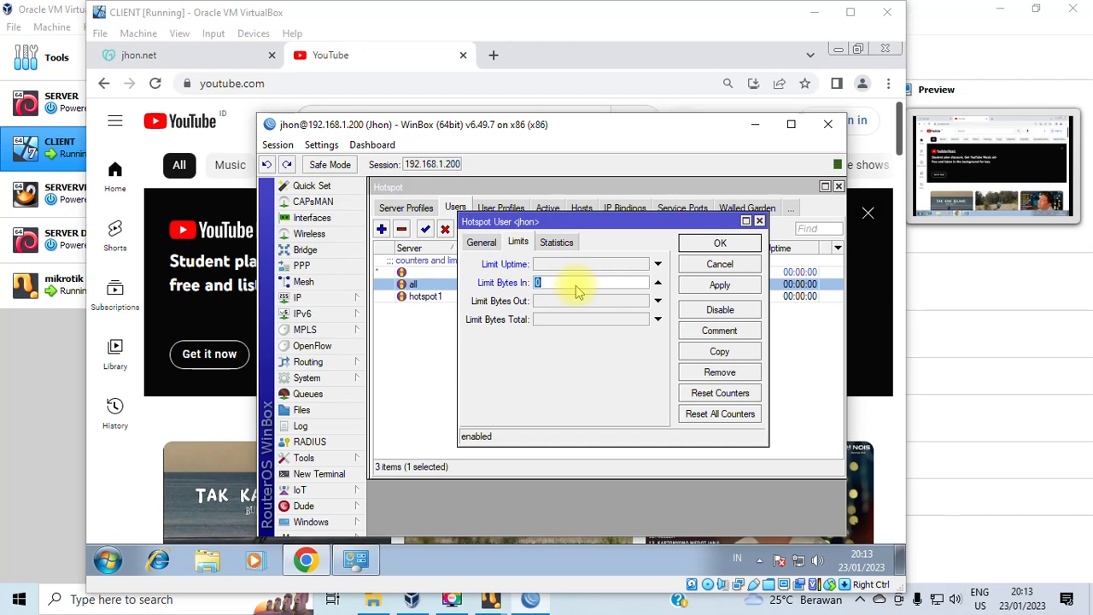
pyautogui.click(555, 304)
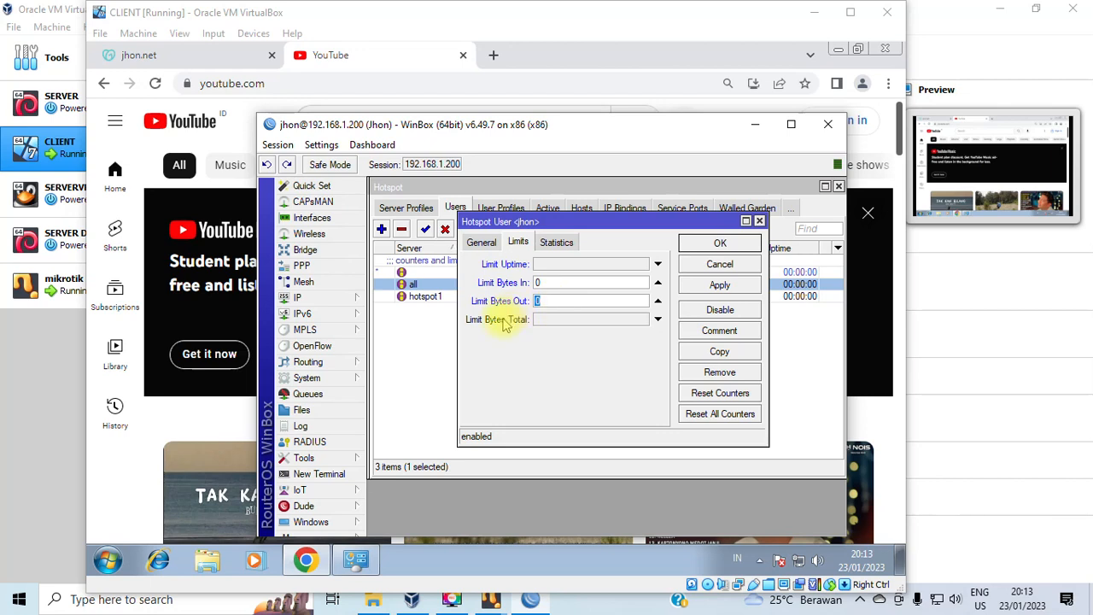
pyautogui.click(658, 284)
pyautogui.click(658, 302)
pyautogui.click(559, 322)
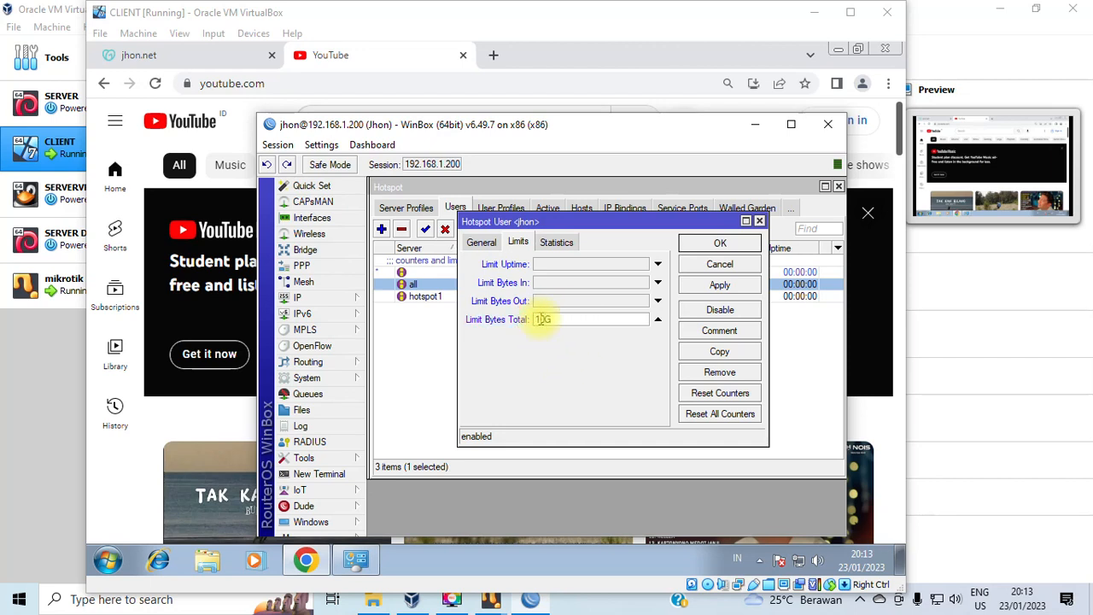
pyautogui.click(717, 289)
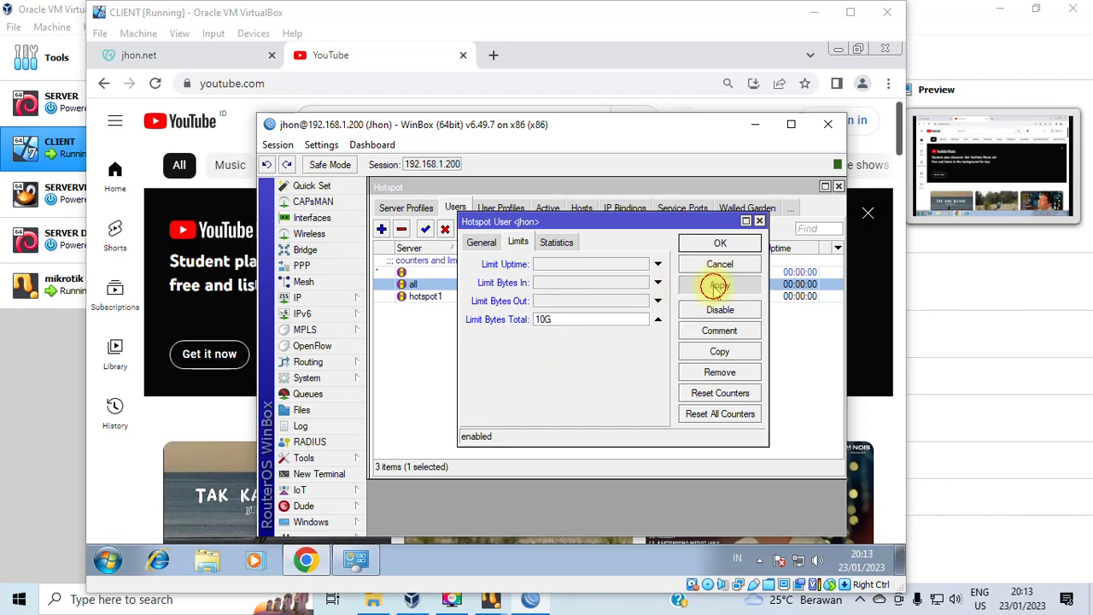
# Confirm the 10G total byte limit is applied and close the user's settings.
pyautogui.click(482, 243)
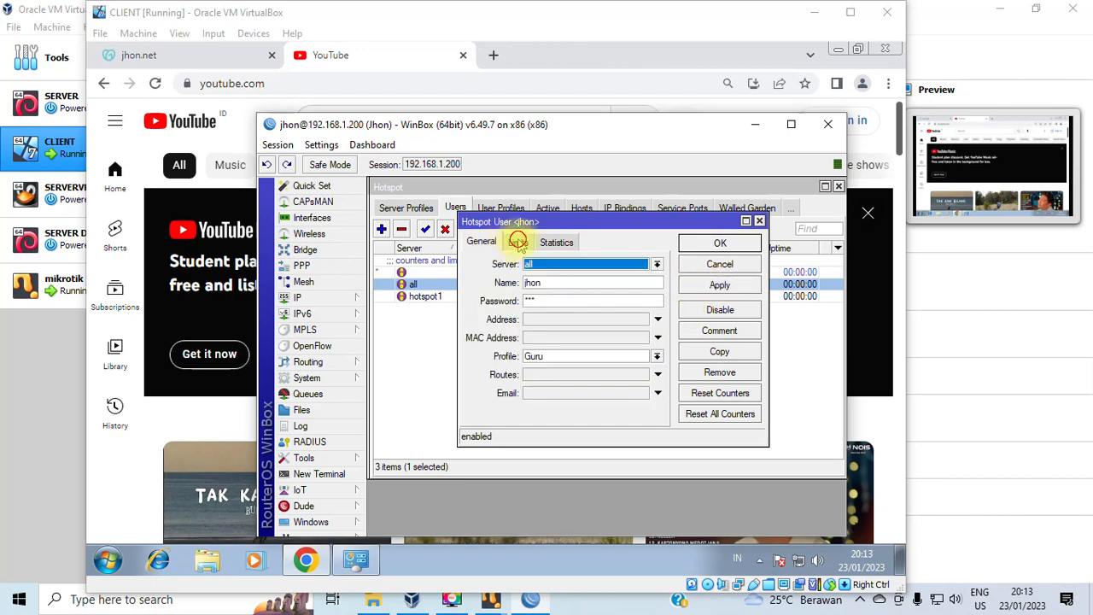
pyautogui.click(519, 241)
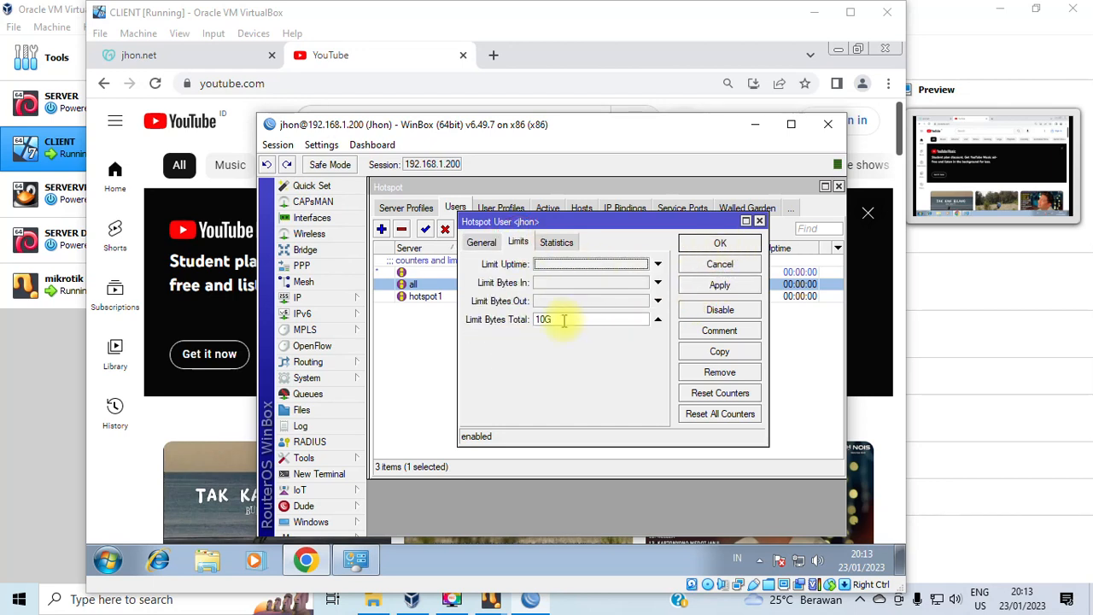
pyautogui.moveTo(563, 319); pyautogui.dragTo(501, 317)
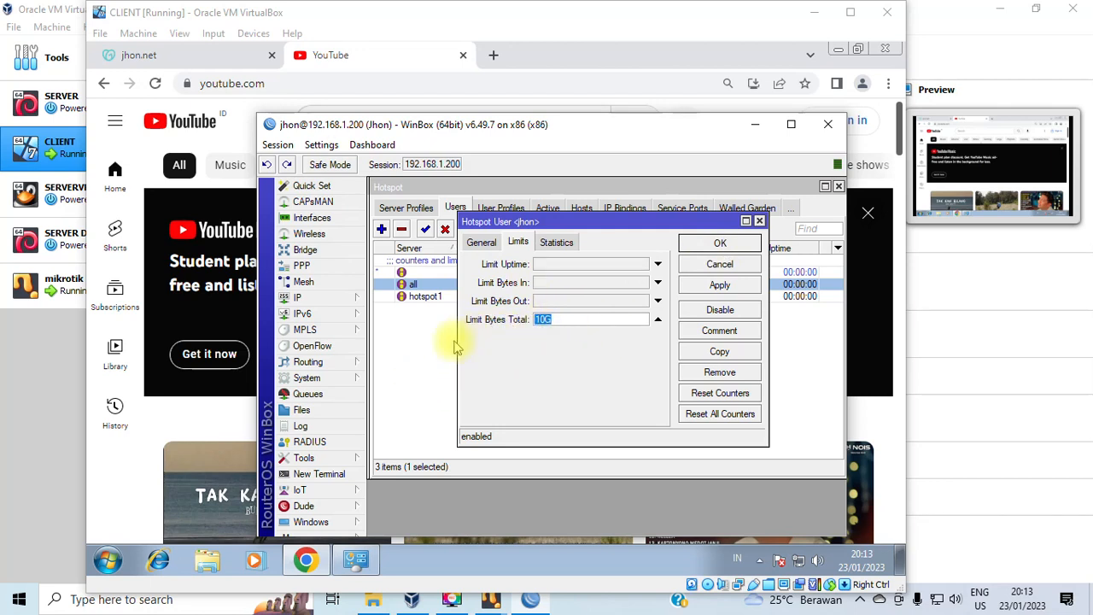
pyautogui.click(725, 289)
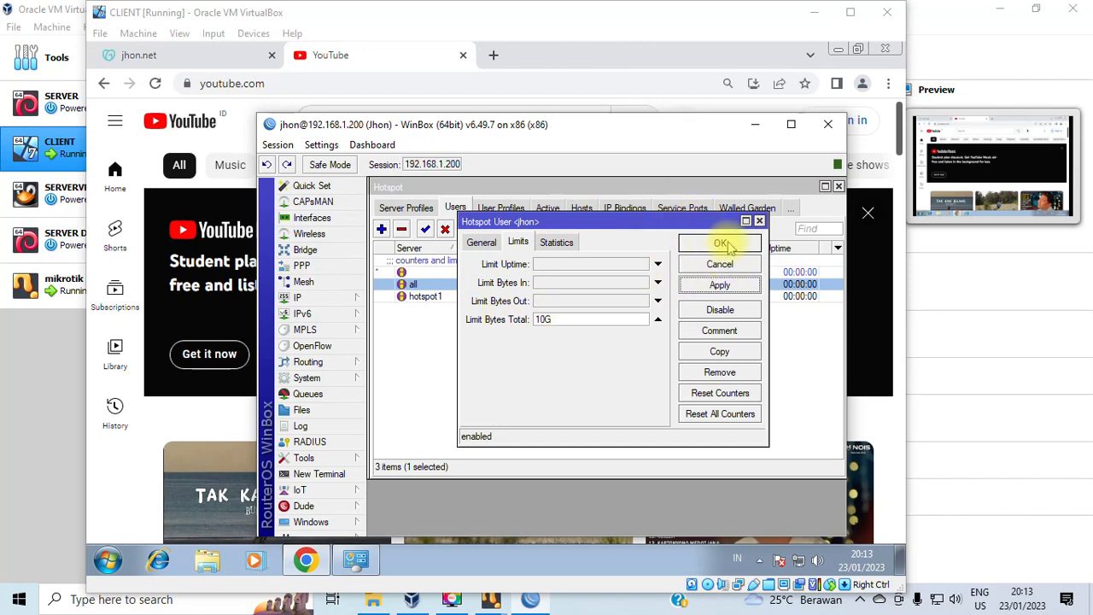
pyautogui.click(723, 244)
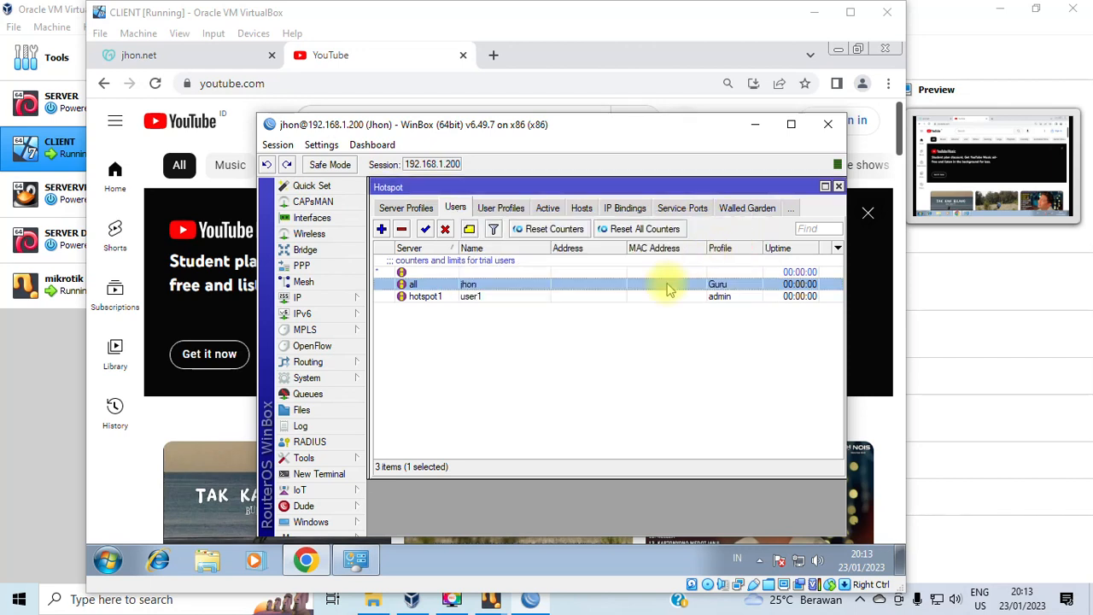
# Review the hotspot1 user's General settings and close them unchanged.
pyautogui.click(488, 295)
pyautogui.click(481, 285)
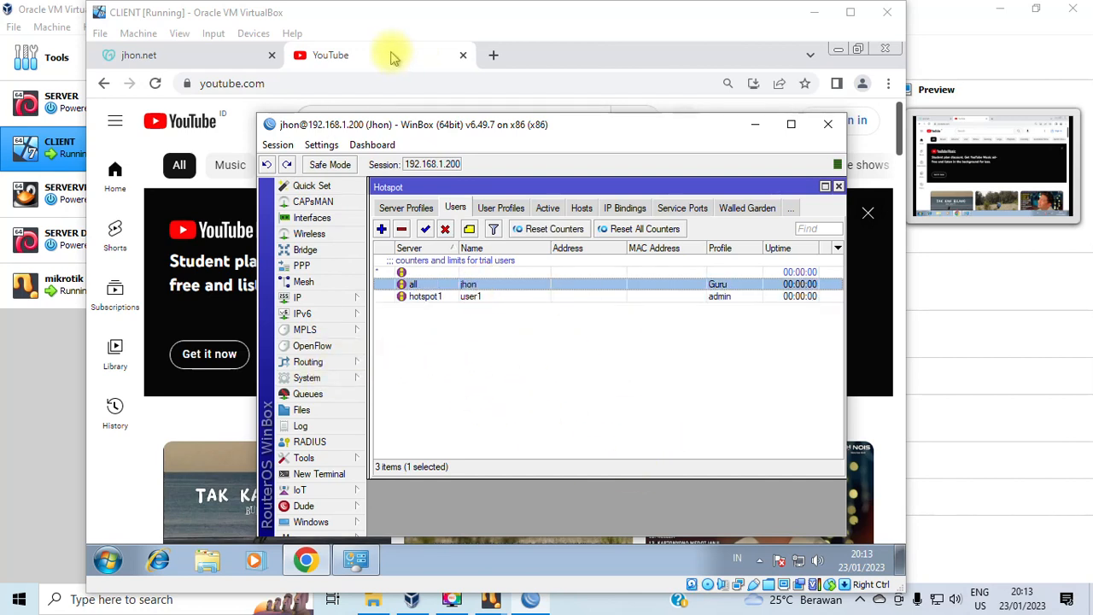
pyautogui.click(477, 298)
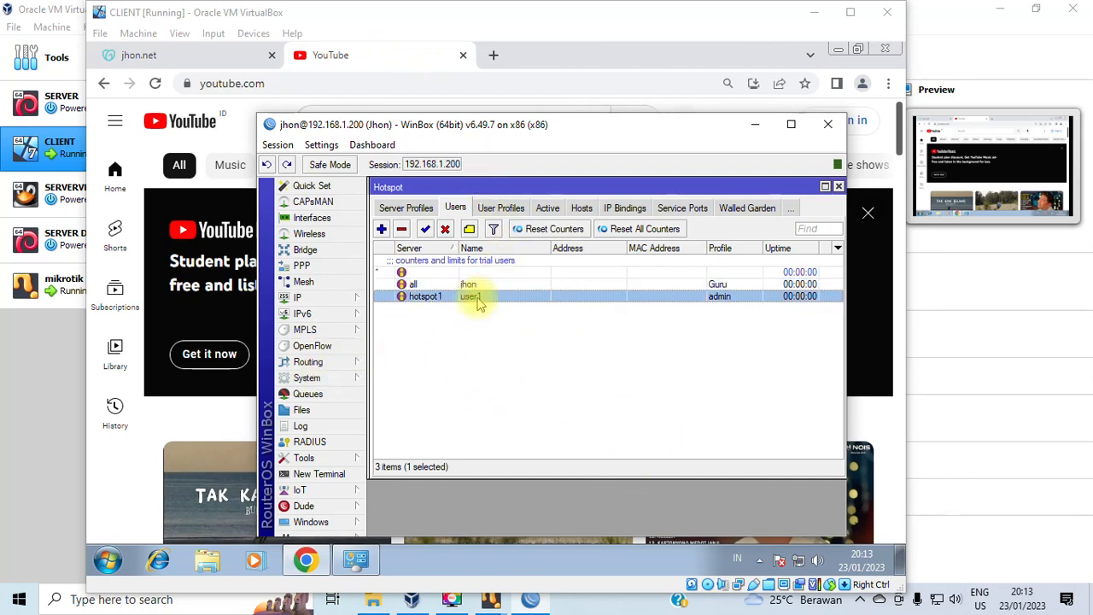
pyautogui.doubleClick(478, 299)
pyautogui.click(482, 244)
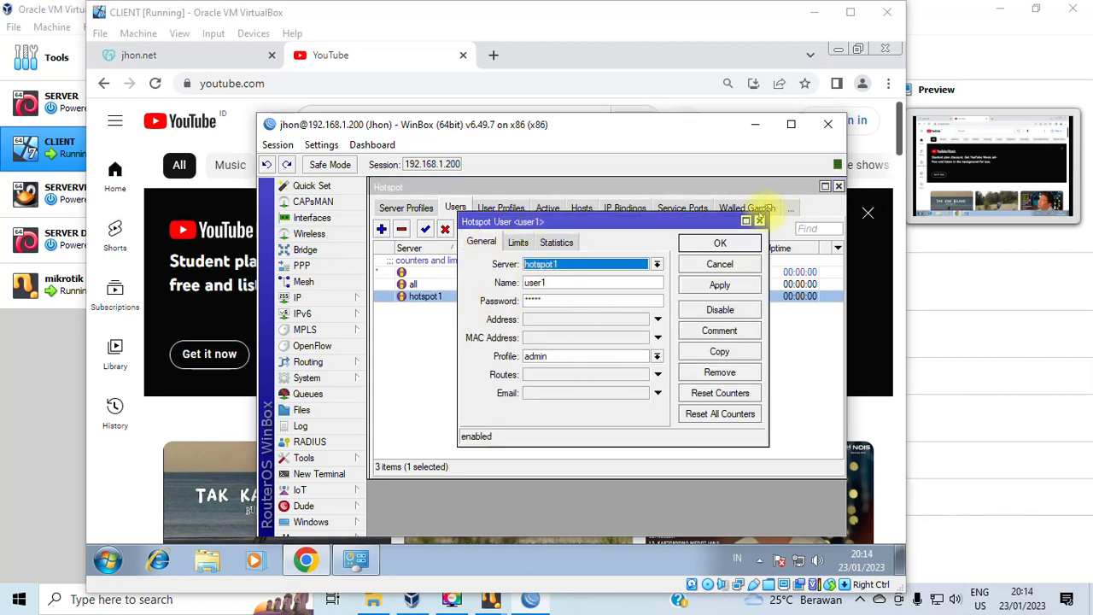
pyautogui.click(759, 220)
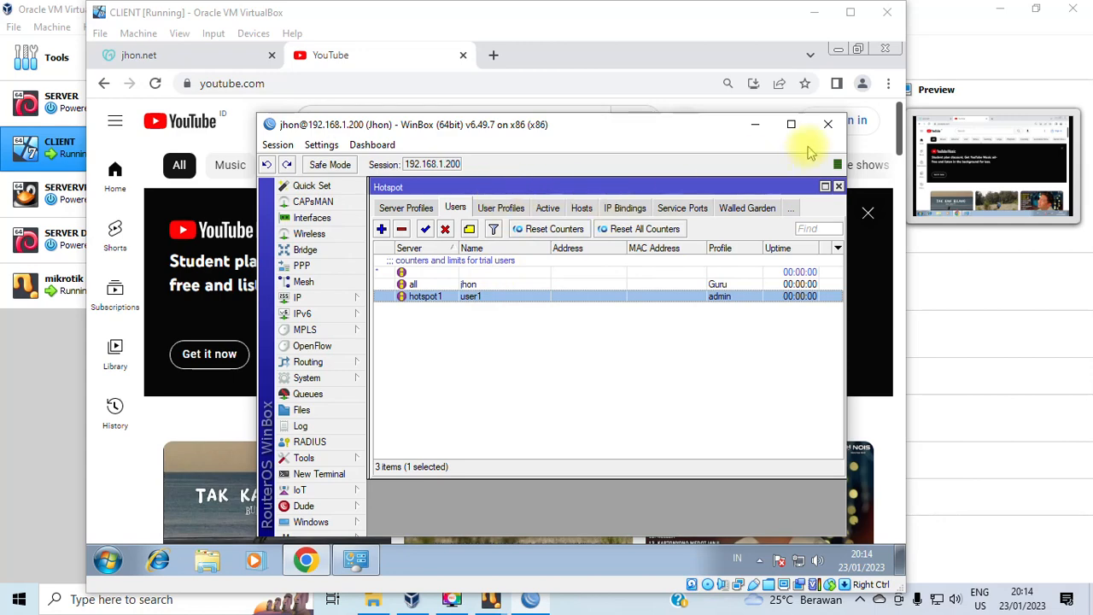
pyautogui.click(755, 124)
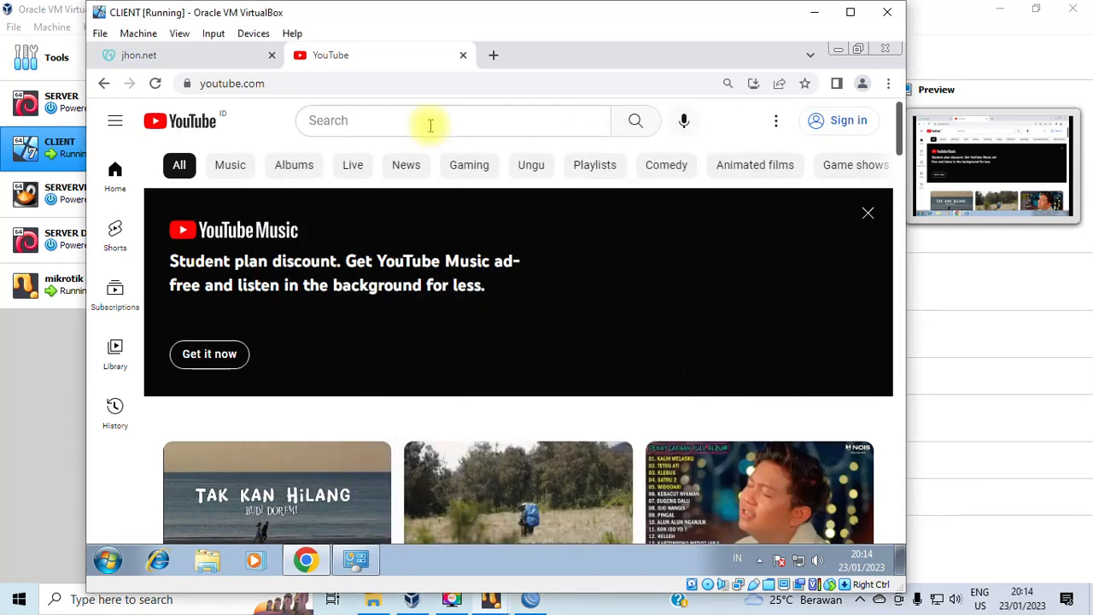
pyautogui.click(175, 57)
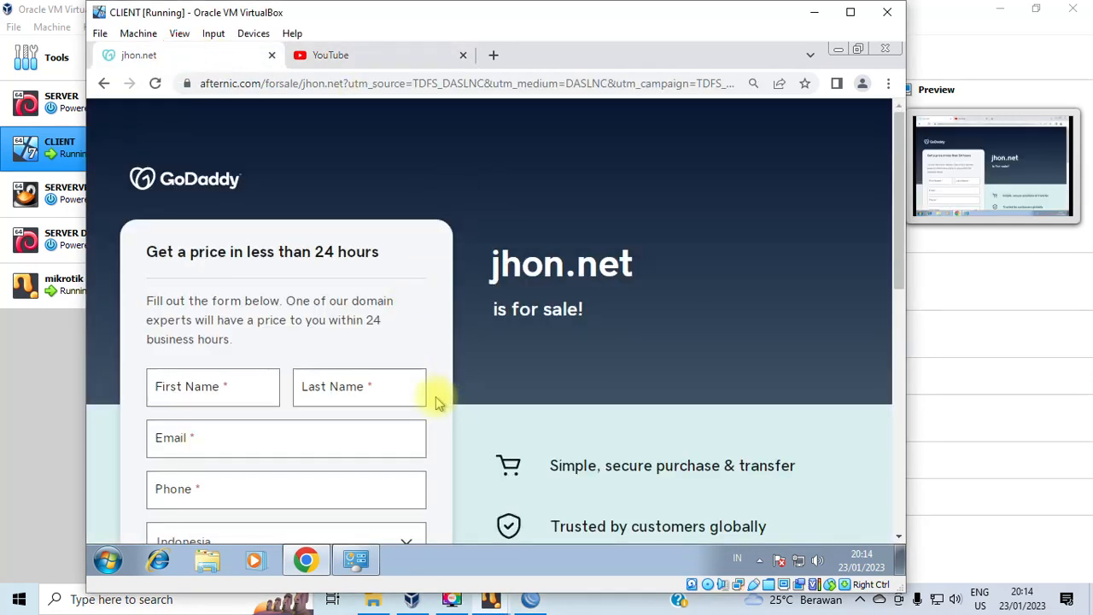
pyautogui.scroll(-5, 511, 410)
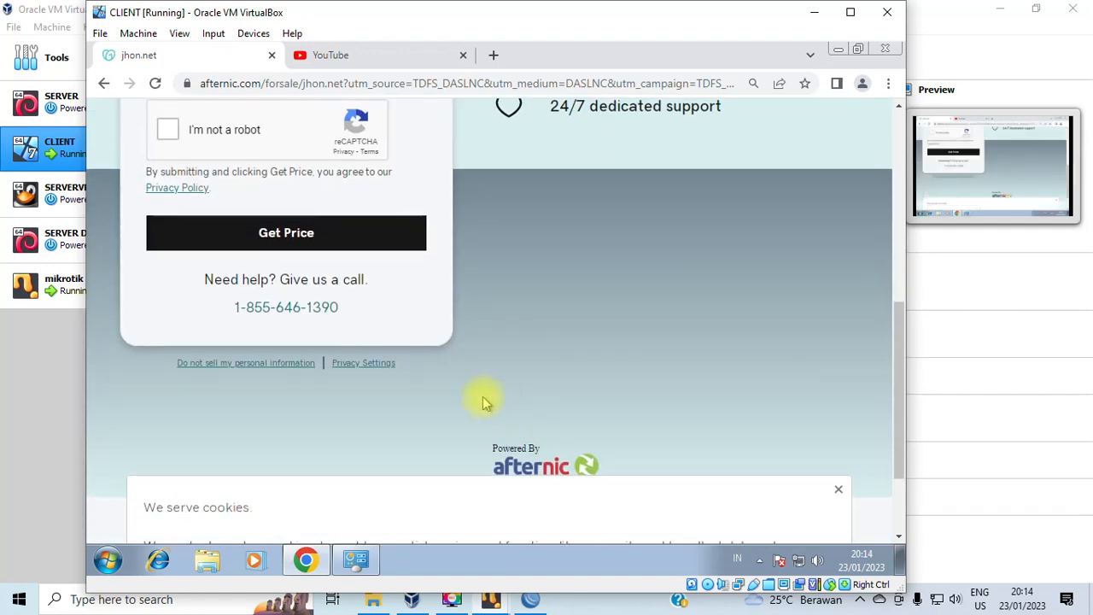
pyautogui.scroll(-2, 362, 377)
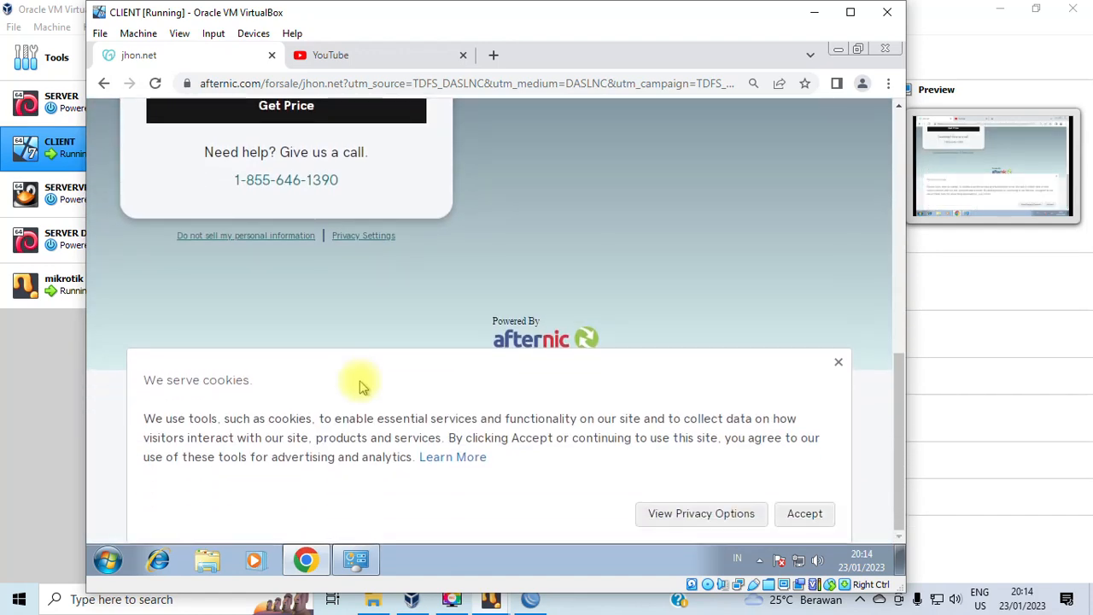
pyautogui.scroll(7, 359, 385)
pyautogui.click(354, 83)
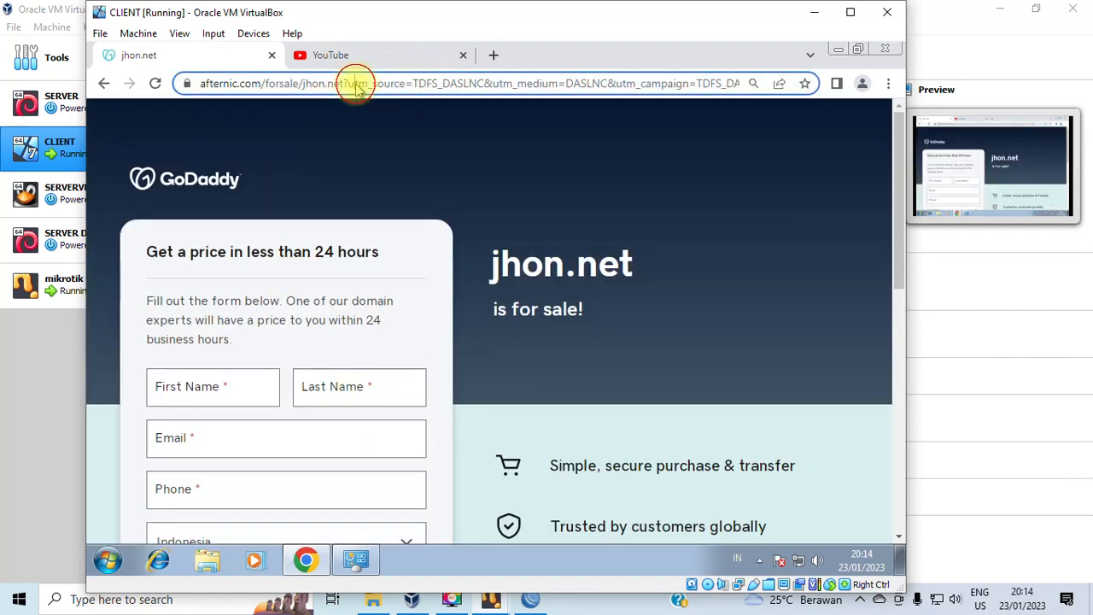
pyautogui.write('j')
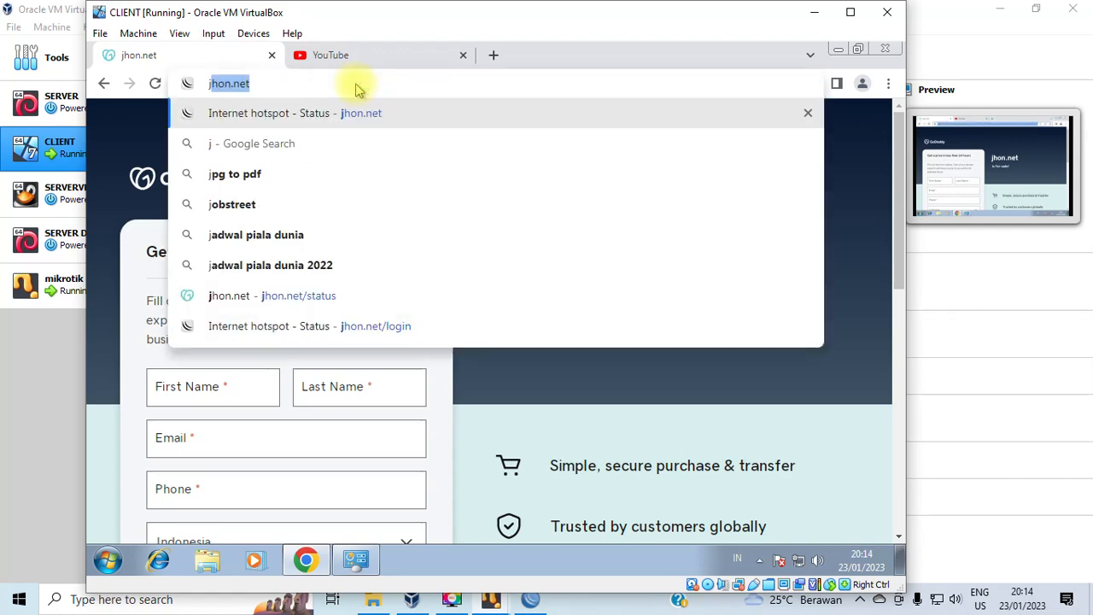
pyautogui.write('hon.net')
pyautogui.press('Return')
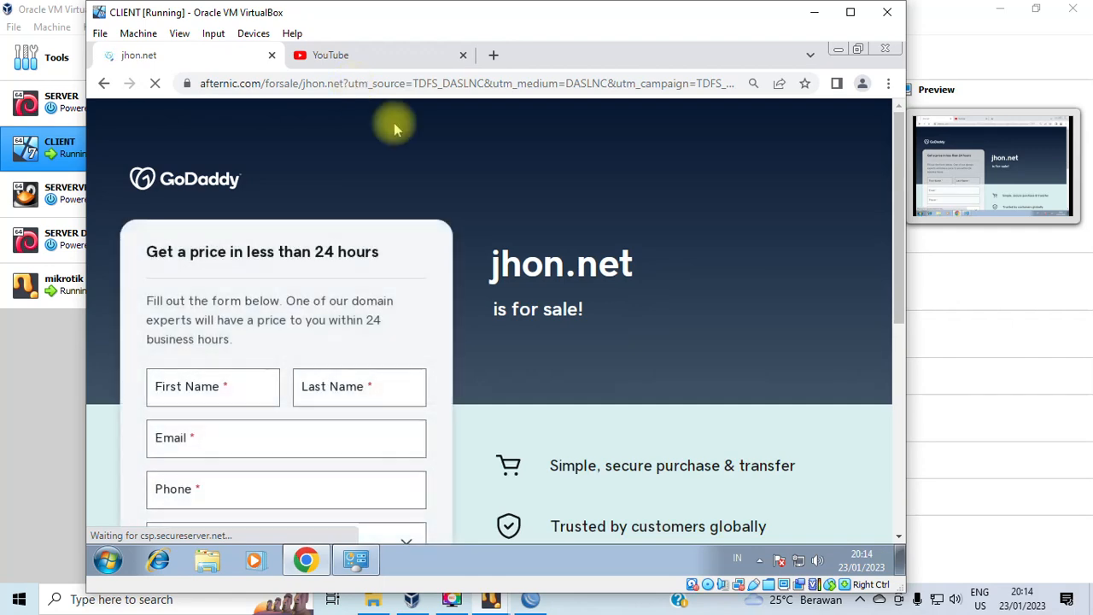
pyautogui.scroll(-5, 460, 273)
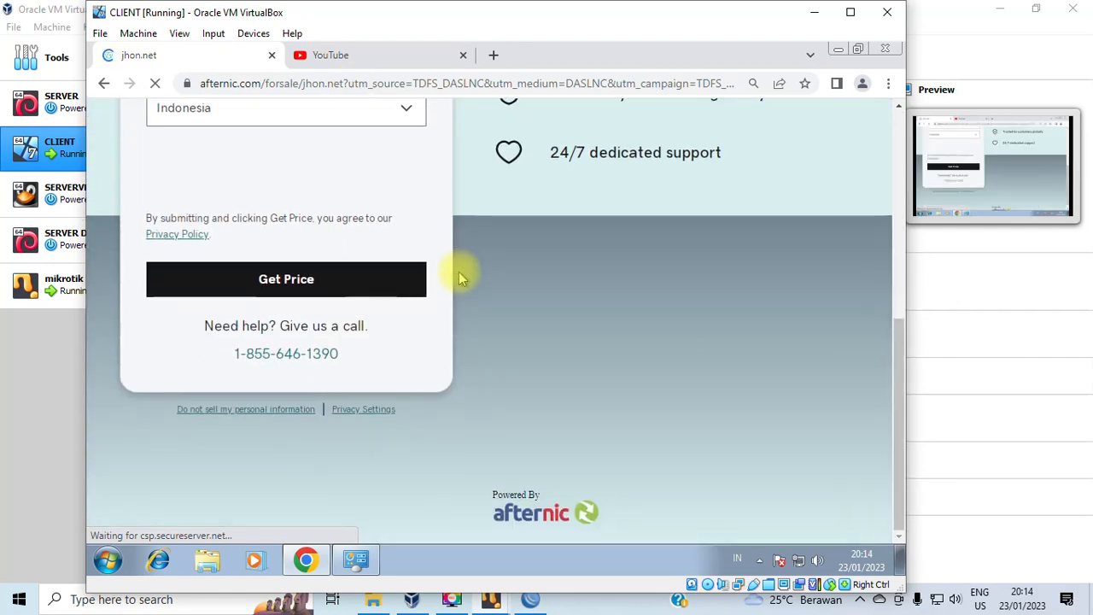
pyautogui.scroll(5, 460, 278)
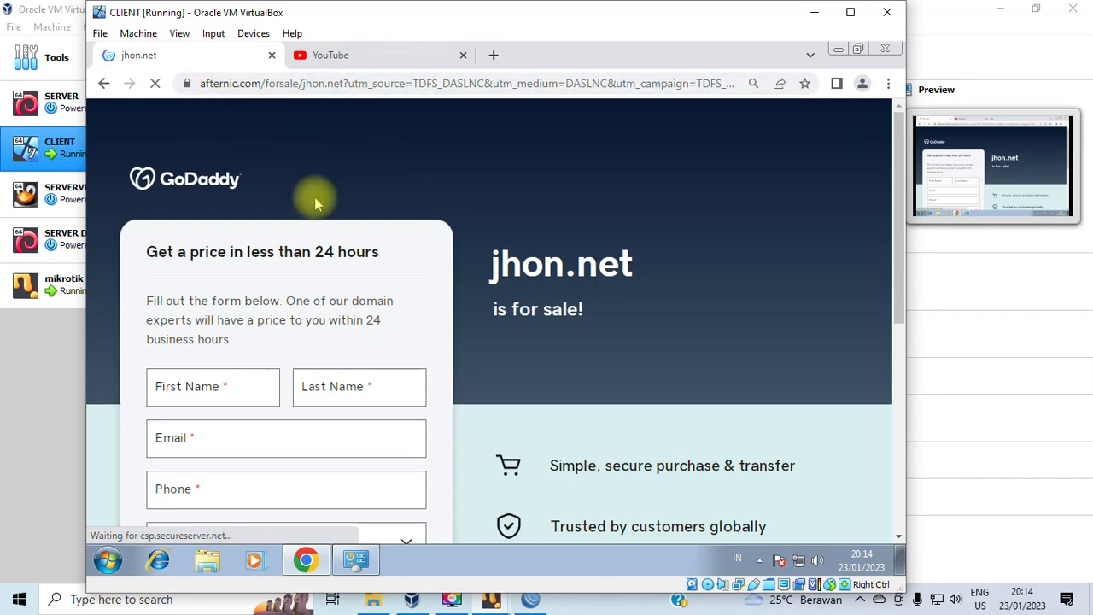
pyautogui.click(340, 56)
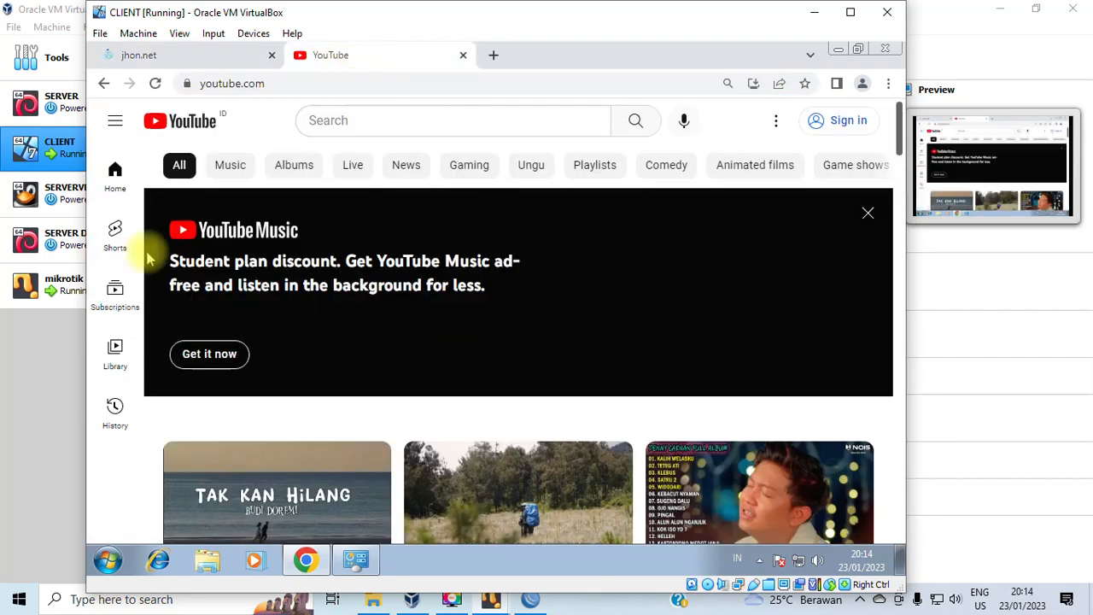
pyautogui.click(529, 599)
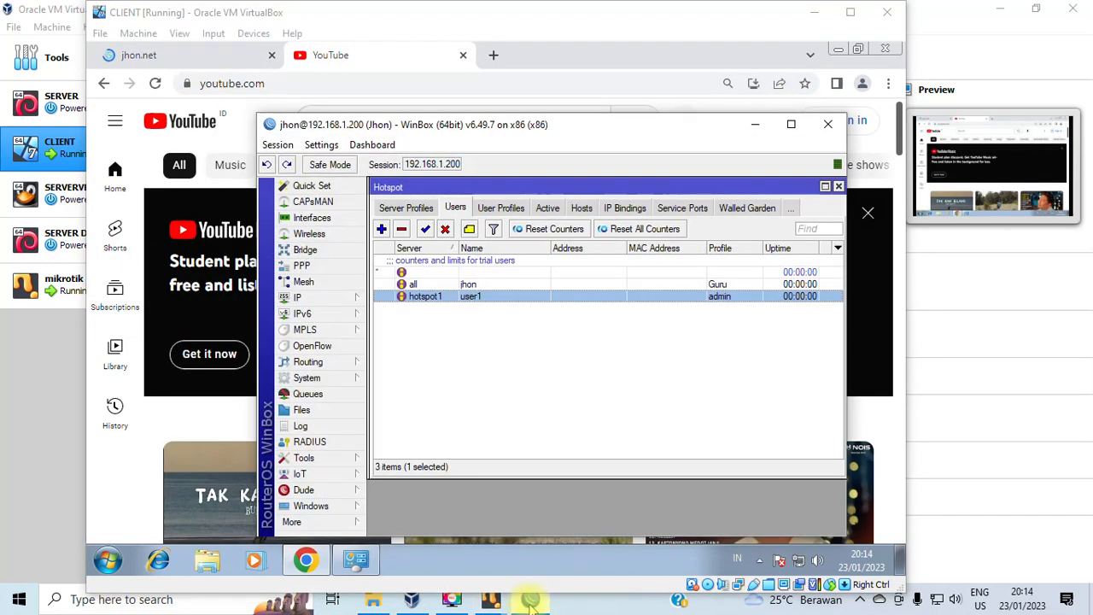
# In server profile hsprof1, prefix the DNS name with 'portal.' so it reads portal.jhon.net.
pyautogui.click(434, 208)
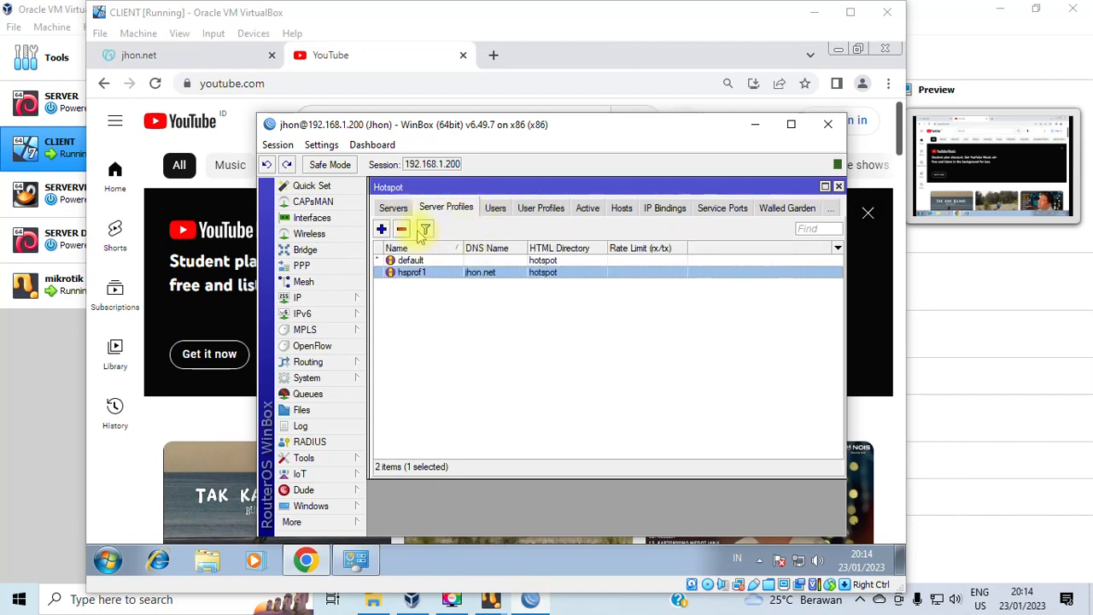
pyautogui.doubleClick(488, 272)
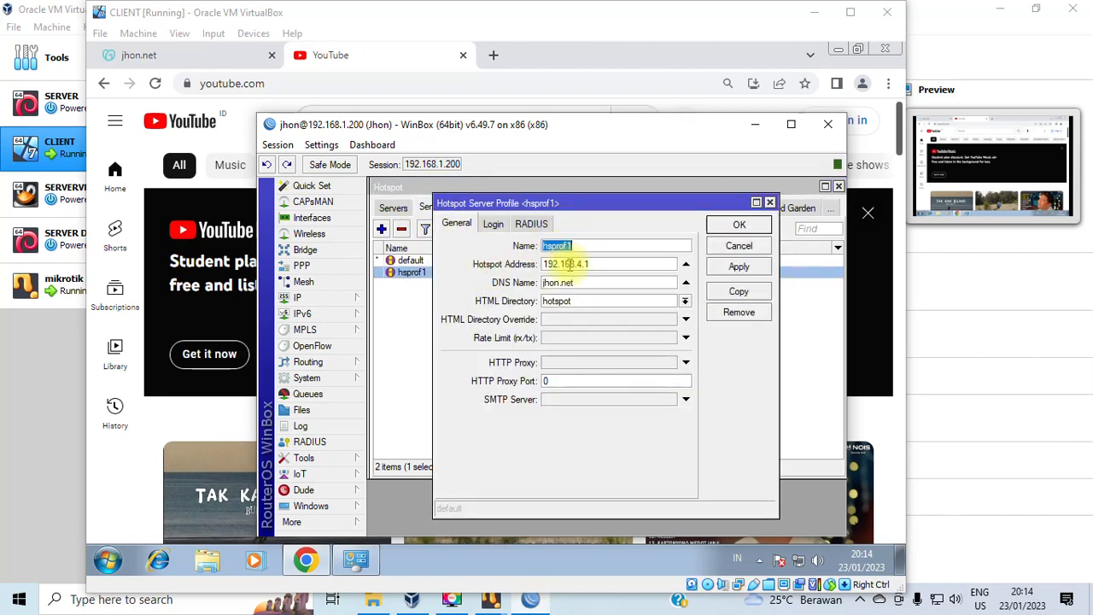
pyautogui.click(560, 282)
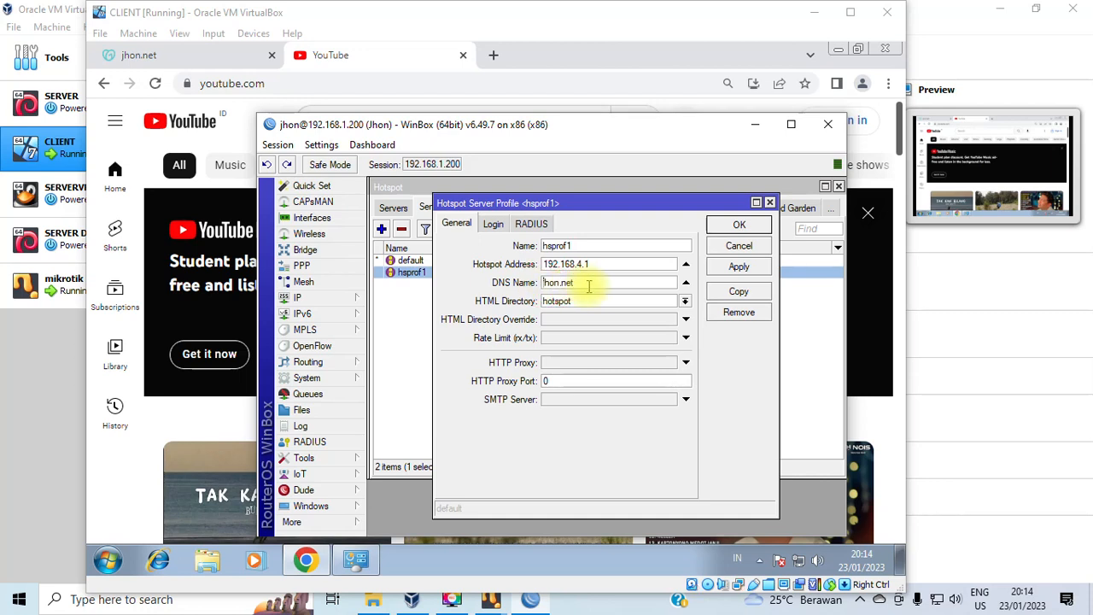
pyautogui.write('portal.')
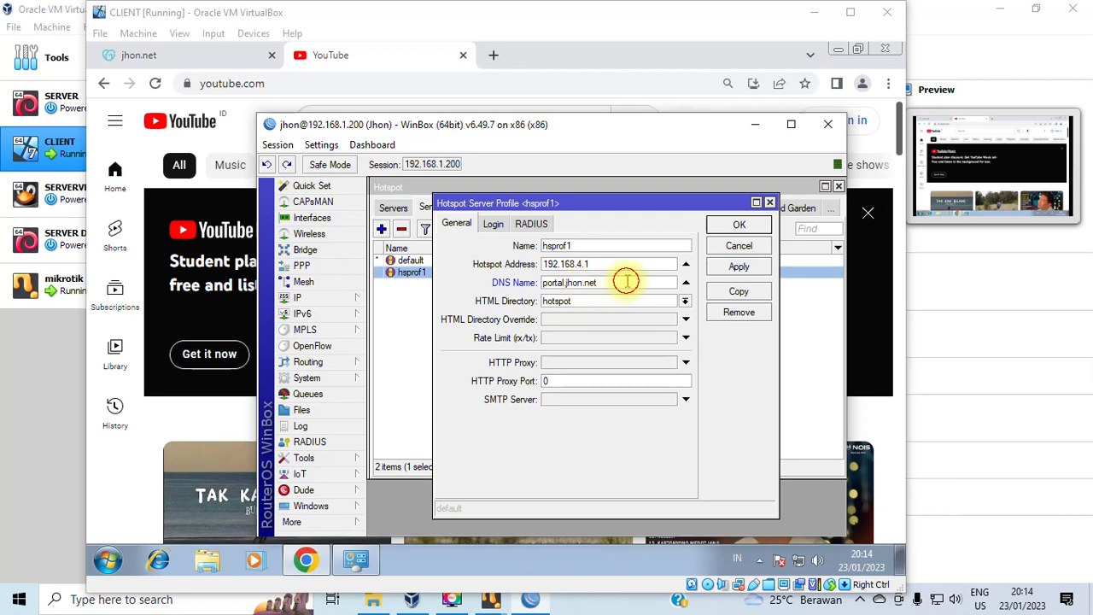
pyautogui.moveTo(608, 284); pyautogui.dragTo(500, 283)
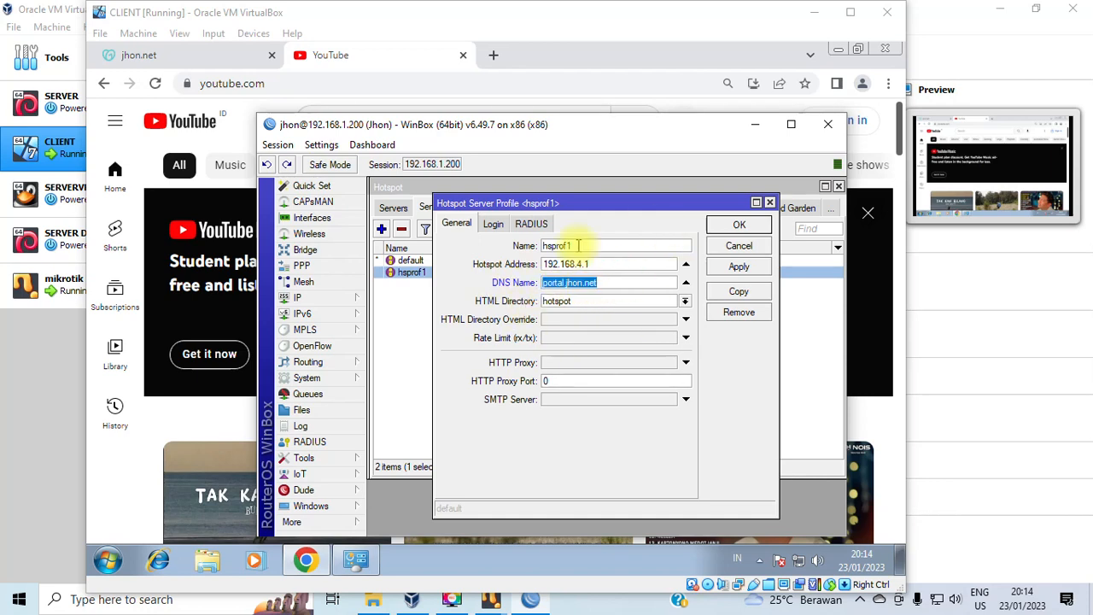
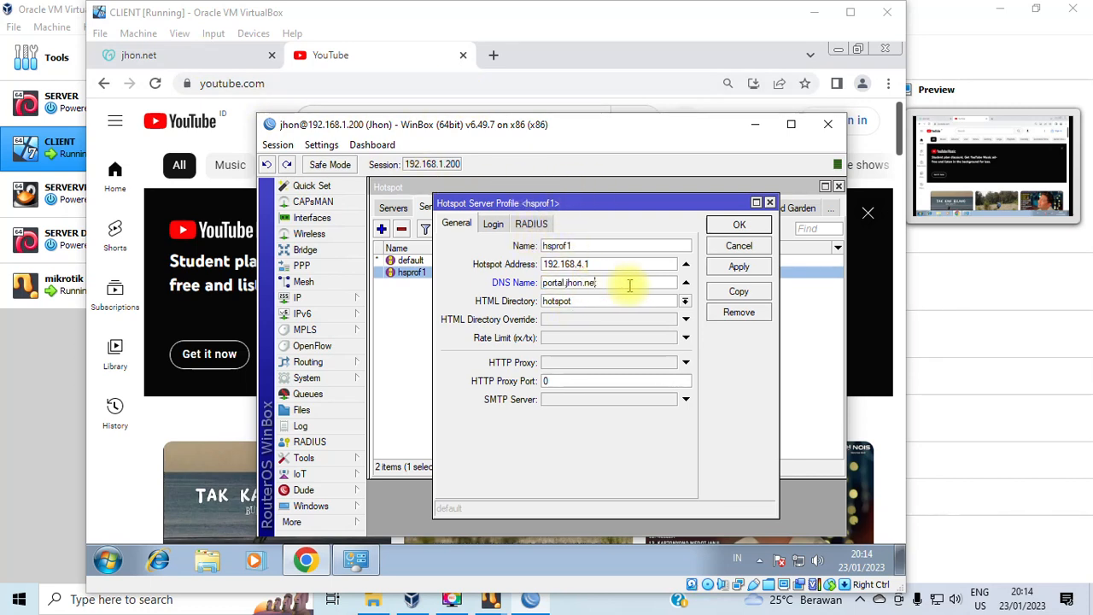
# Apply and save hsprof1 with DNS name portal.jhon.net, closing its settings.
pyautogui.click(738, 267)
pyautogui.click(738, 224)
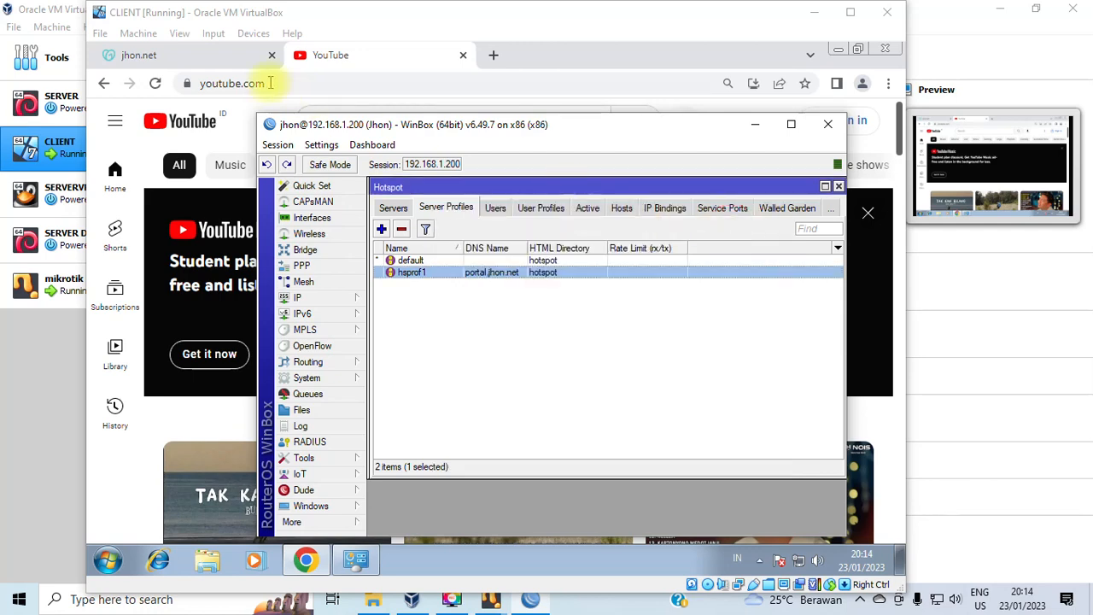
# Load portal.jhon.net in the jhon.net tab, see the for-sale page, and close that tab.
pyautogui.click(212, 56)
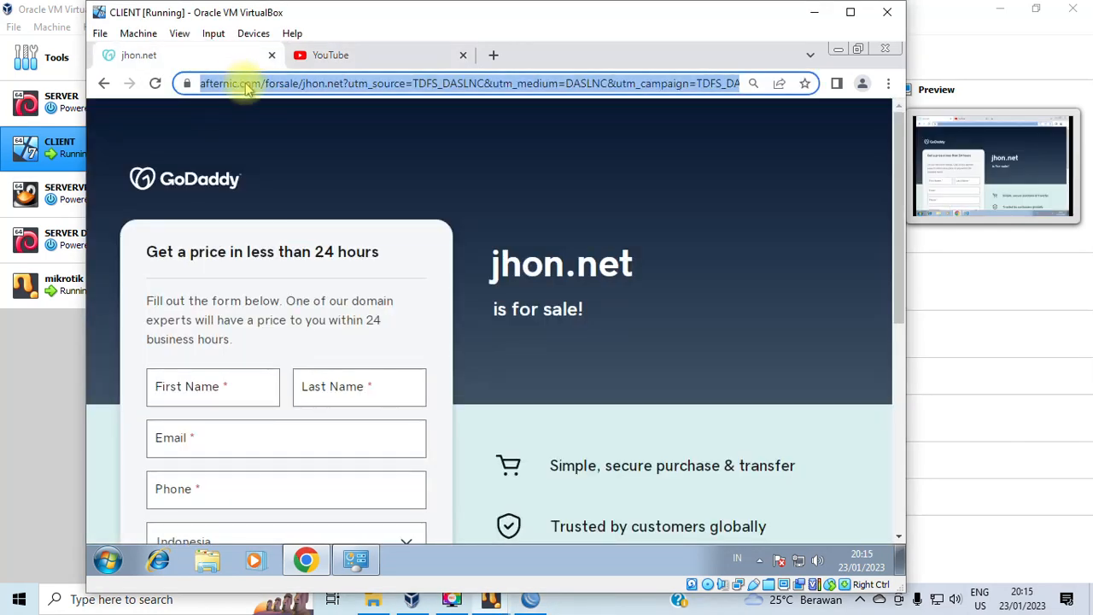
pyautogui.write('porta')
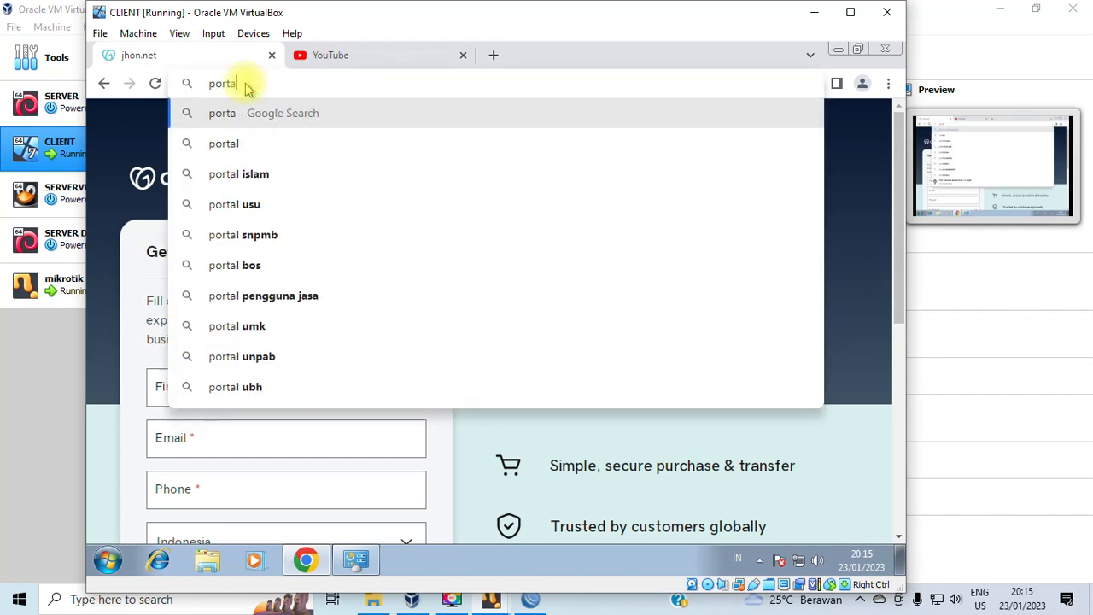
pyautogui.write('l.j')
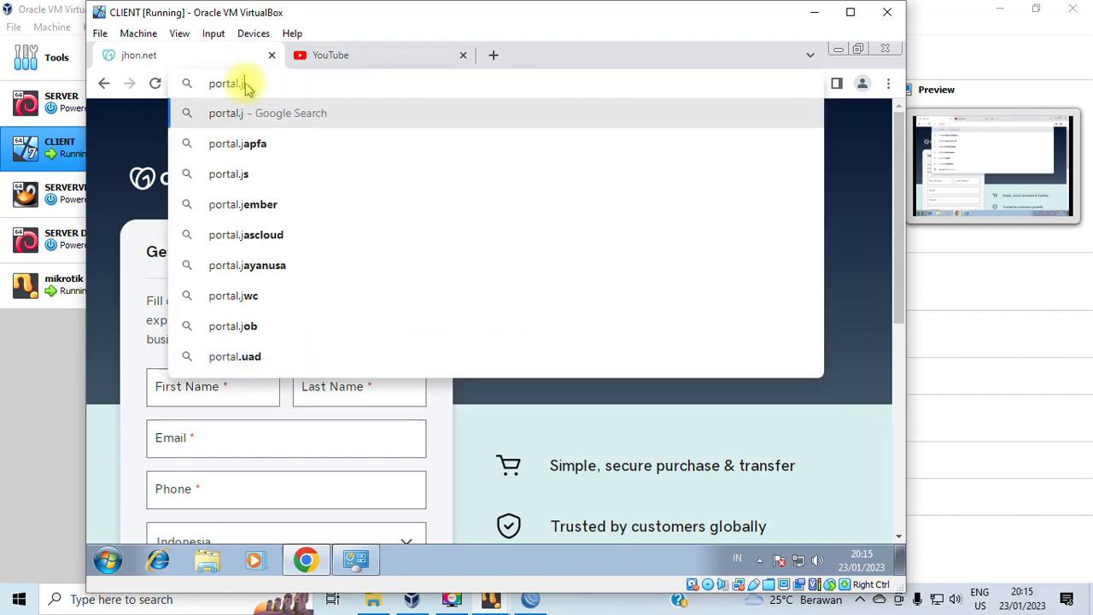
pyautogui.write('hon')
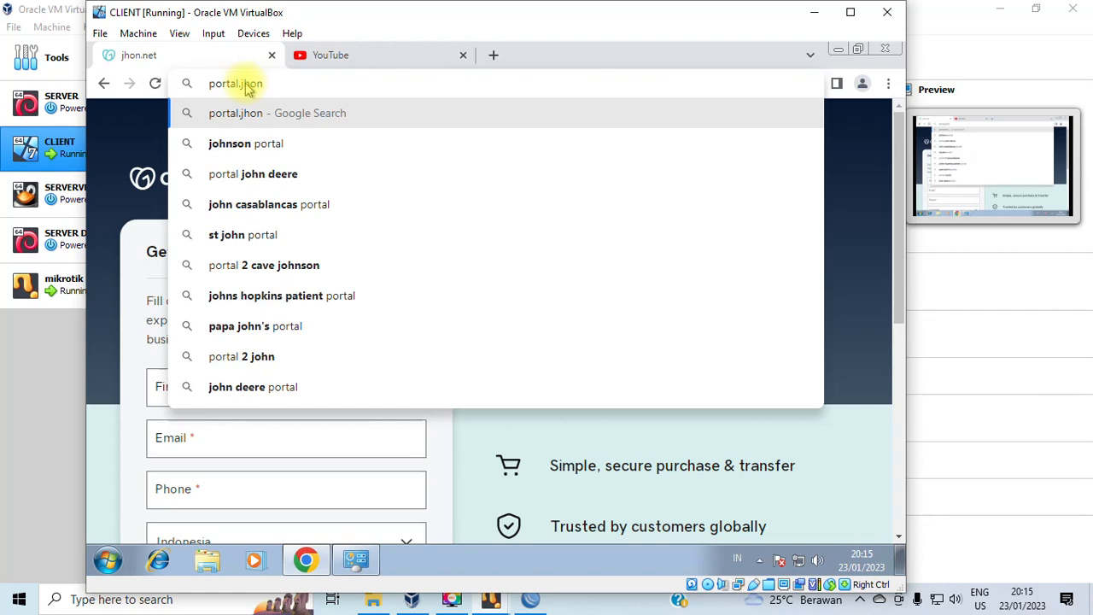
pyautogui.write('.net')
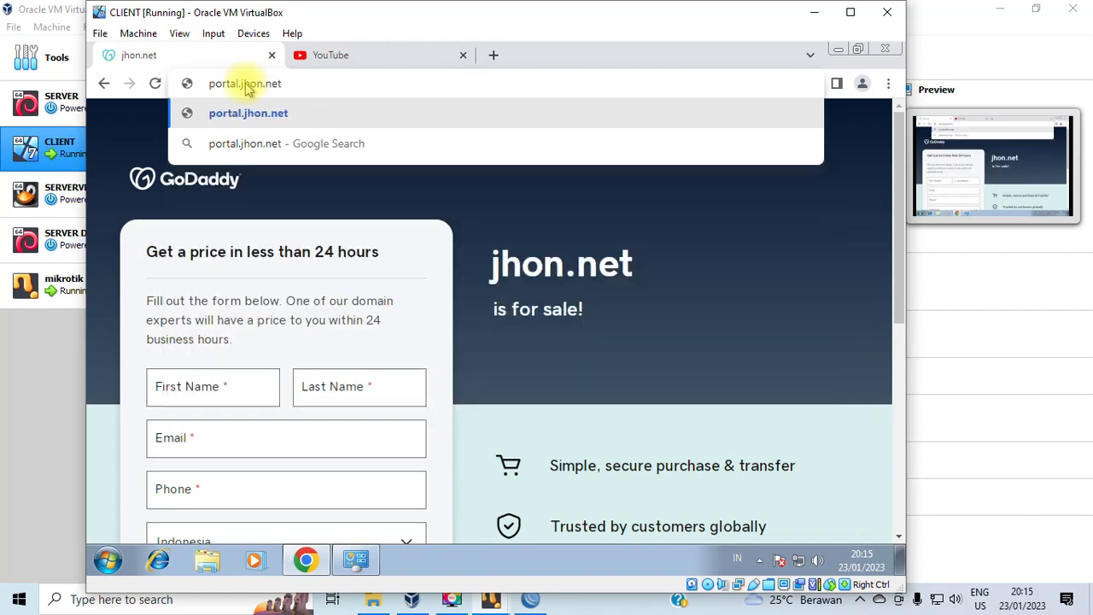
pyautogui.press('Return')
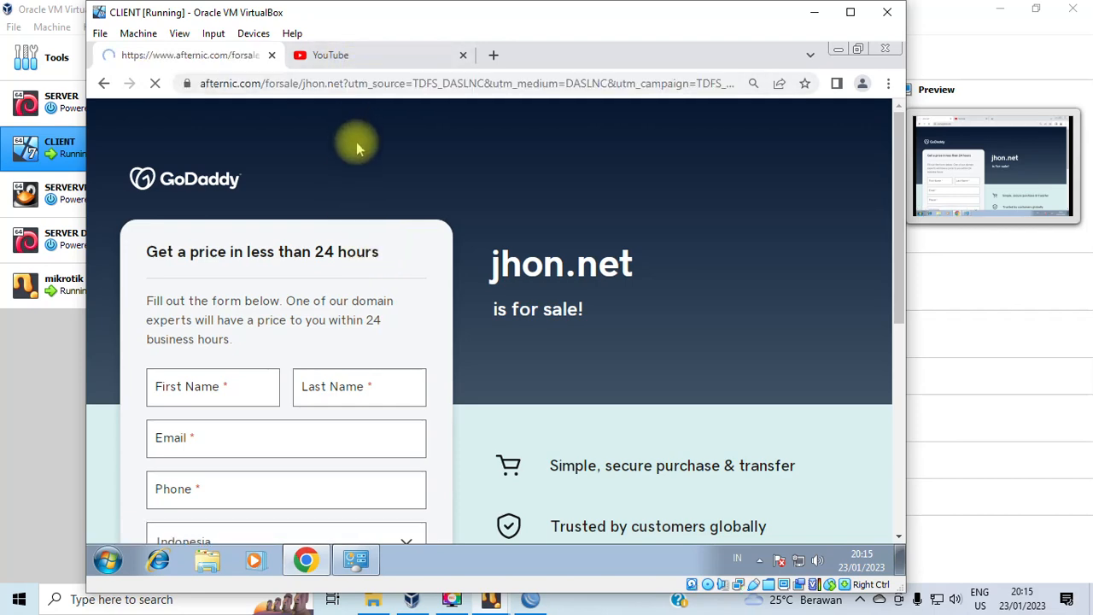
pyautogui.scroll(-5, 598, 329)
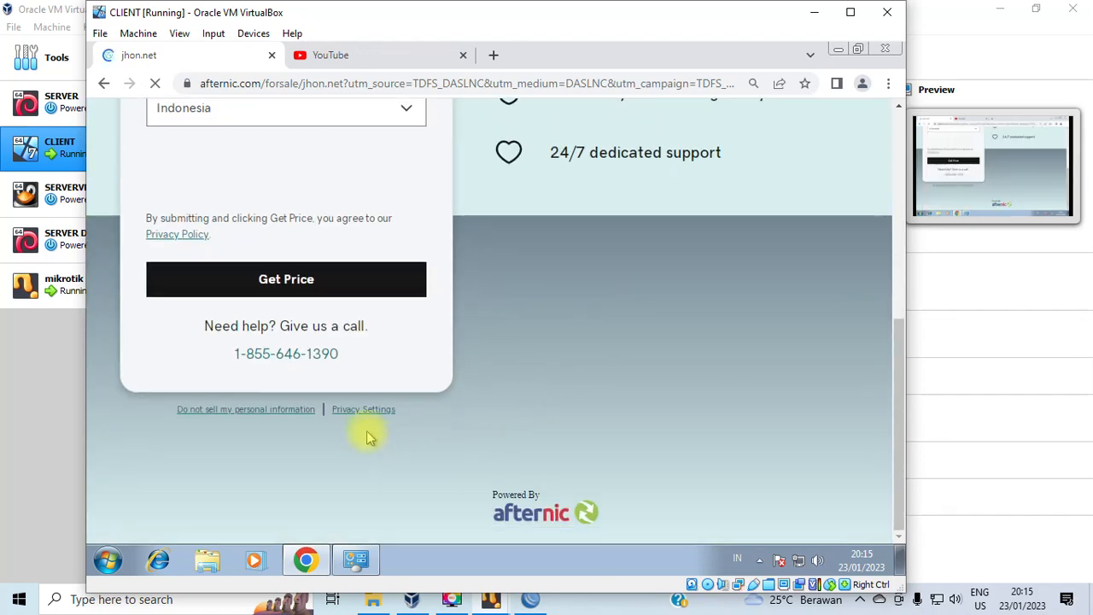
pyautogui.scroll(5, 261, 474)
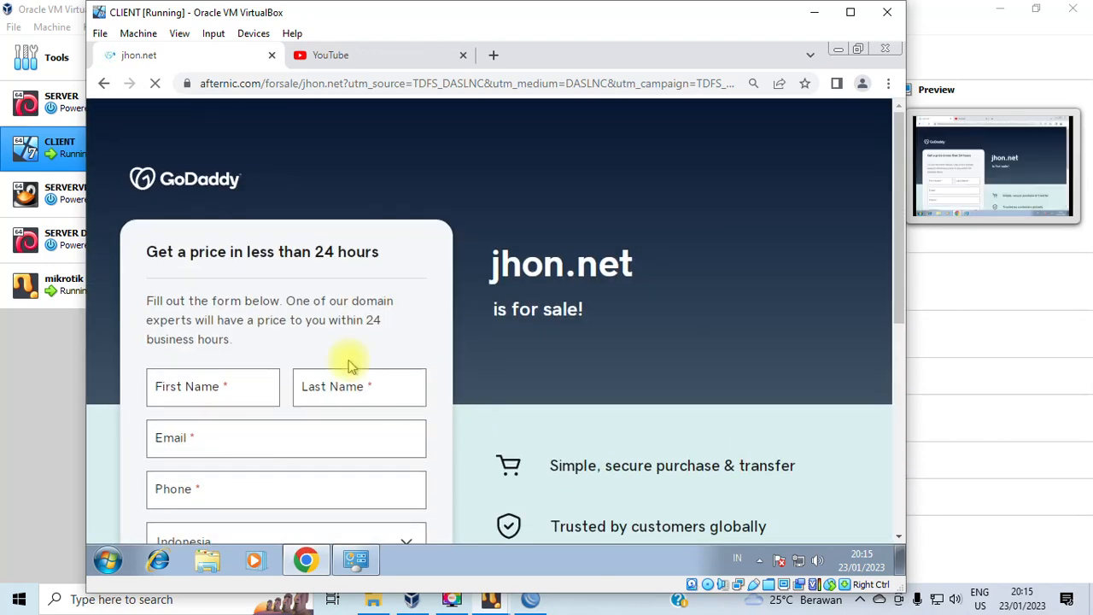
pyautogui.click(258, 84)
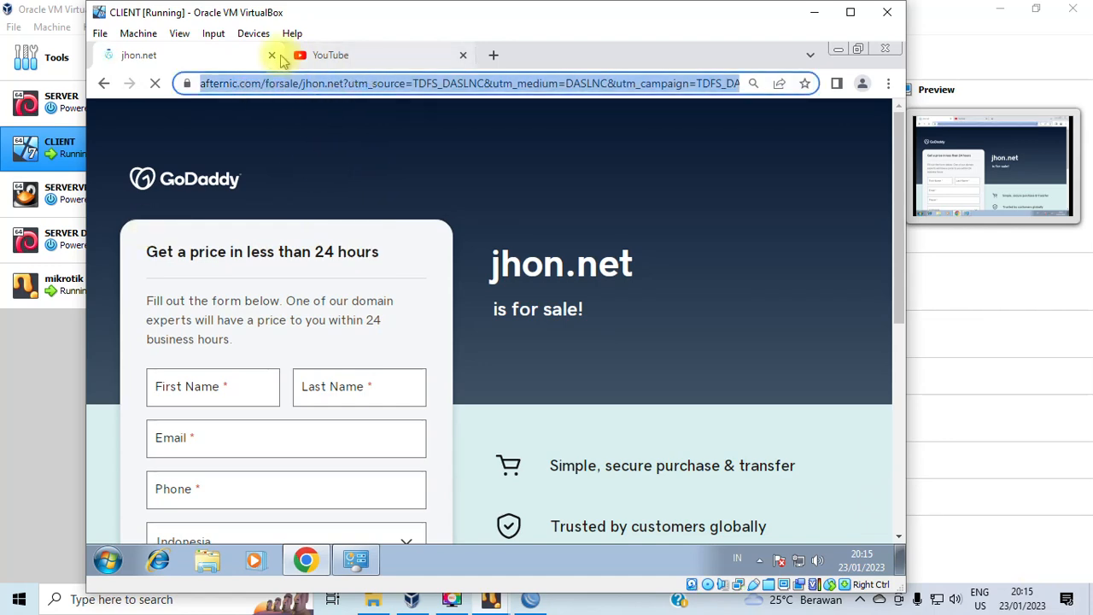
pyautogui.click(272, 55)
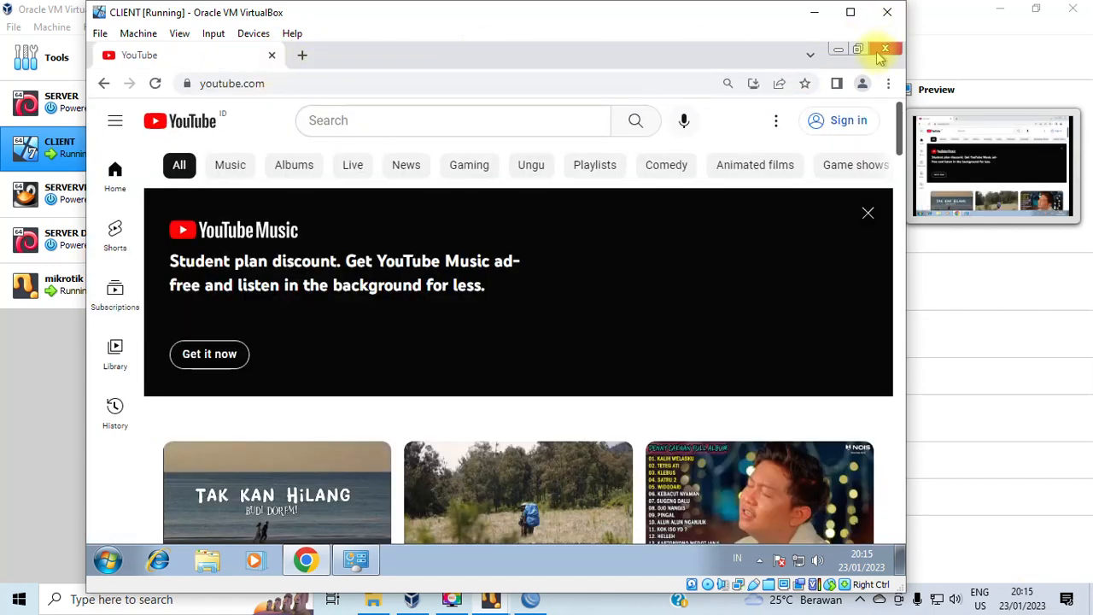
# Maximize the VM window, relaunch Chrome and load portal.jhon.net.
pyautogui.click(855, 12)
pyautogui.click(1047, 49)
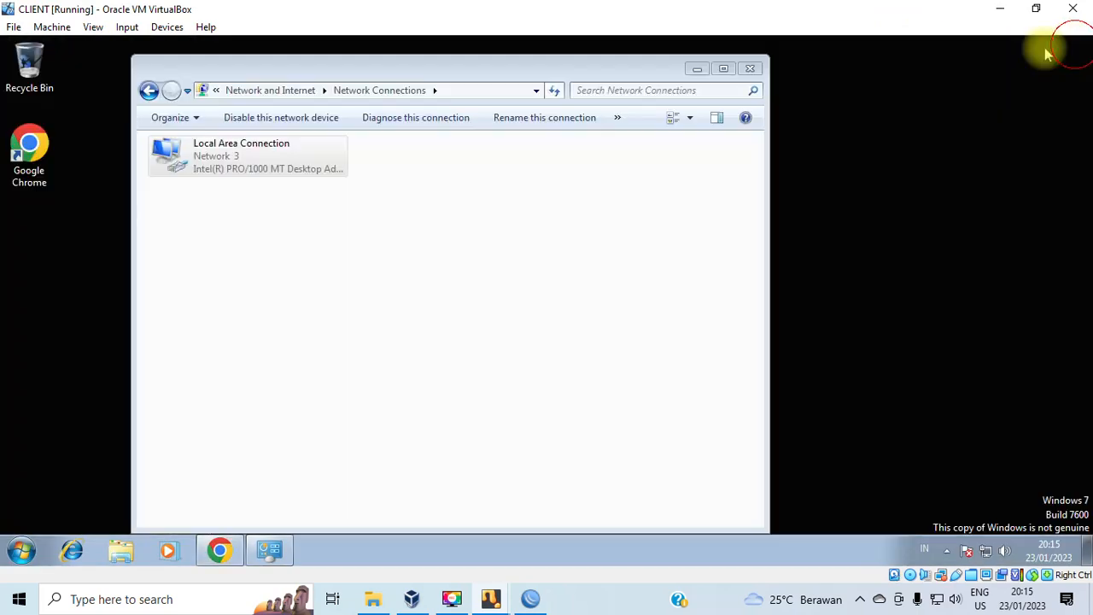
pyautogui.click(219, 550)
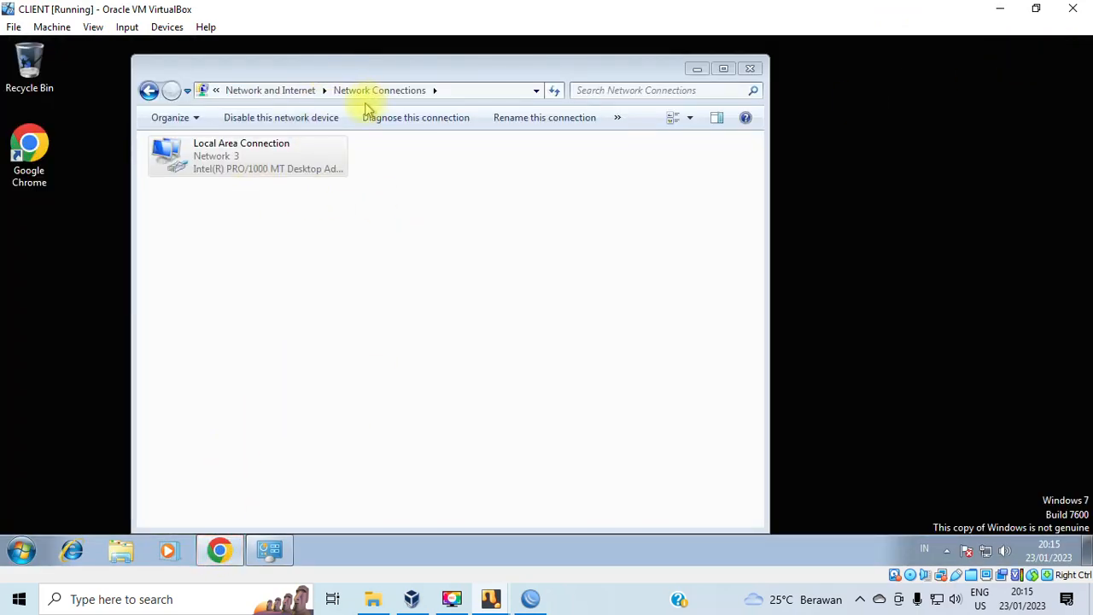
pyautogui.write('portal')
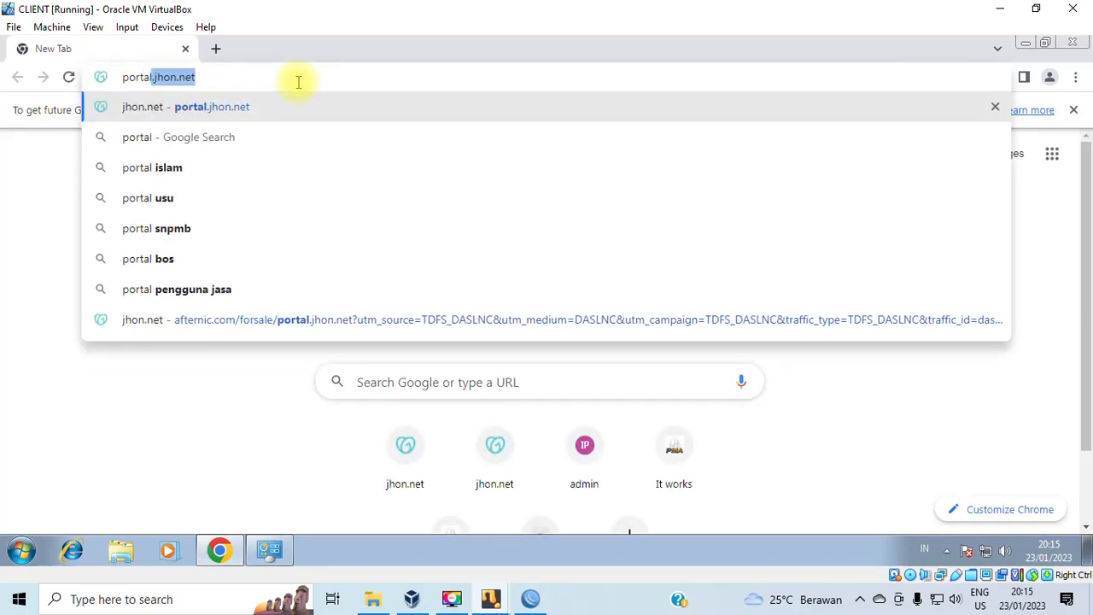
pyautogui.press('Return')
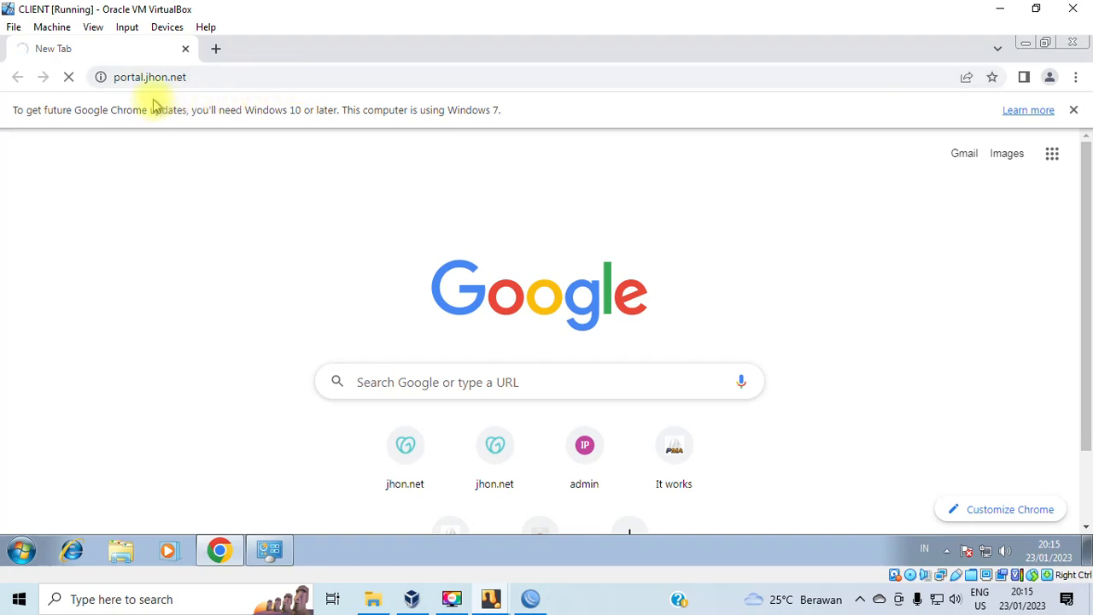
pyautogui.click(117, 83)
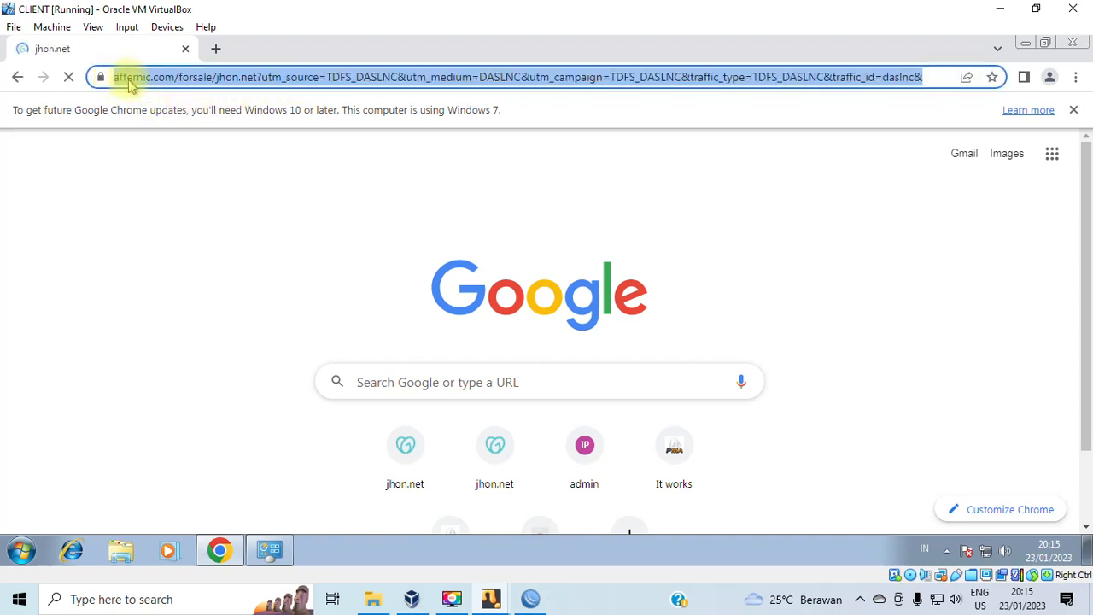
pyautogui.write('http')
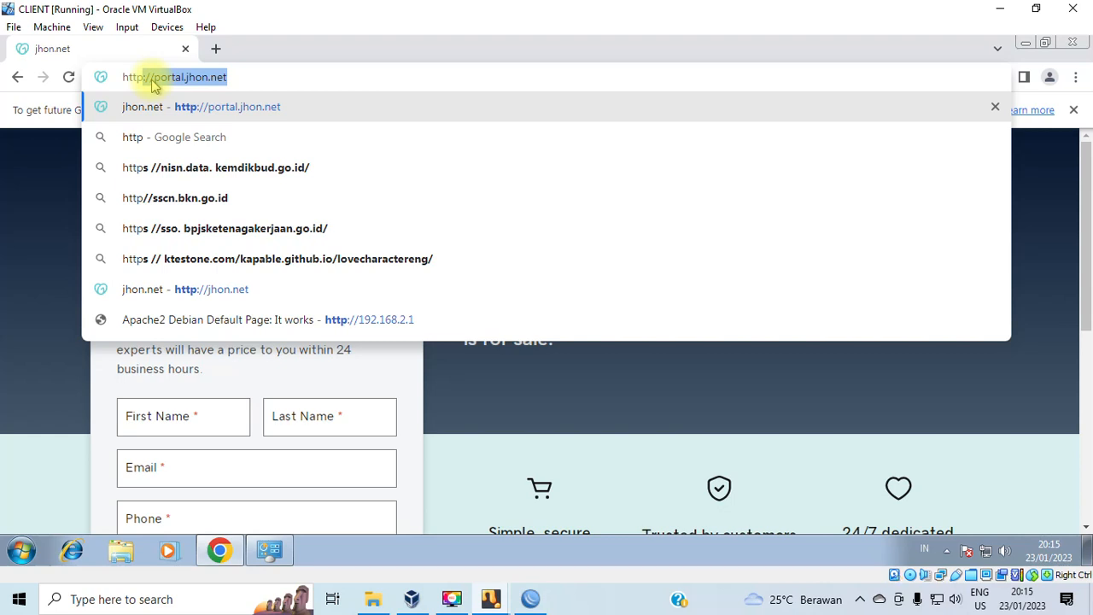
pyautogui.press('Right')
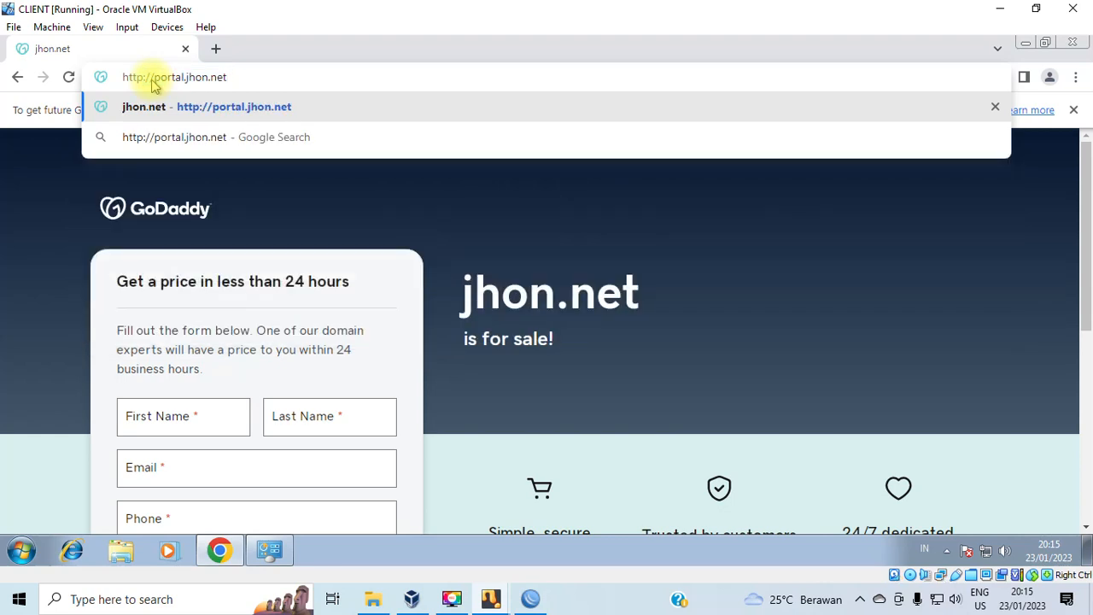
pyautogui.press('Return')
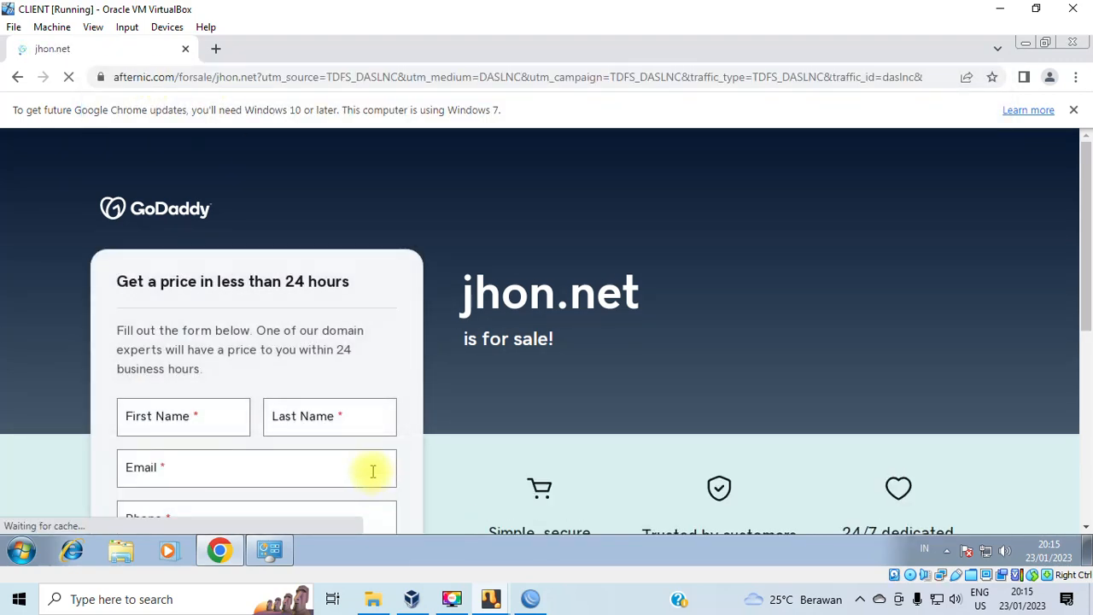
pyautogui.click(528, 599)
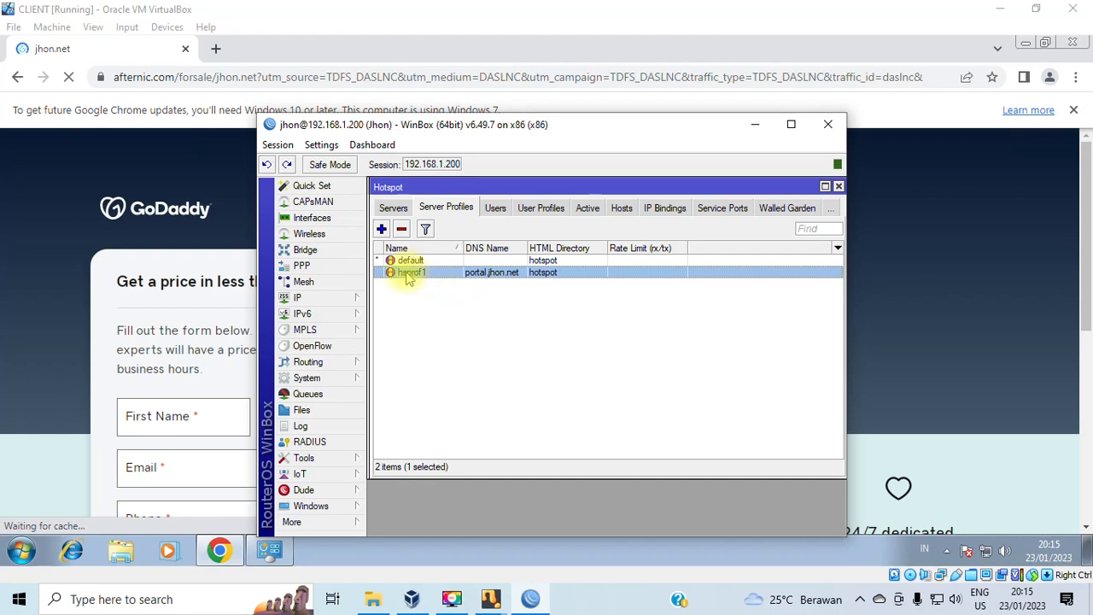
# Check the hotspot1 server, then untick HTTP PAP login on the default server profile.
pyautogui.click(394, 207)
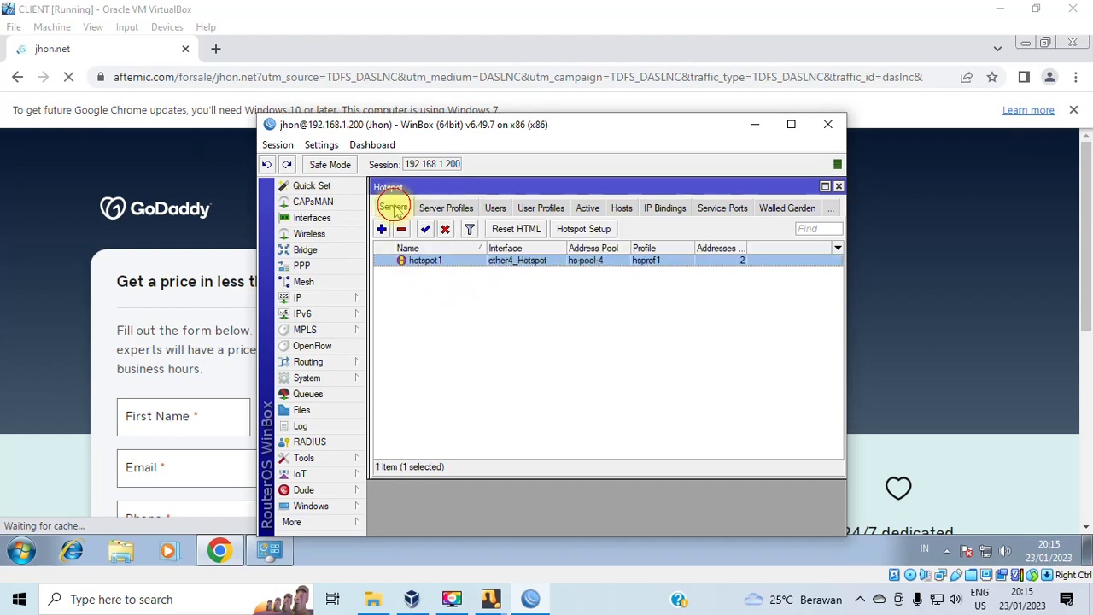
pyautogui.click(442, 261)
pyautogui.doubleClick(441, 261)
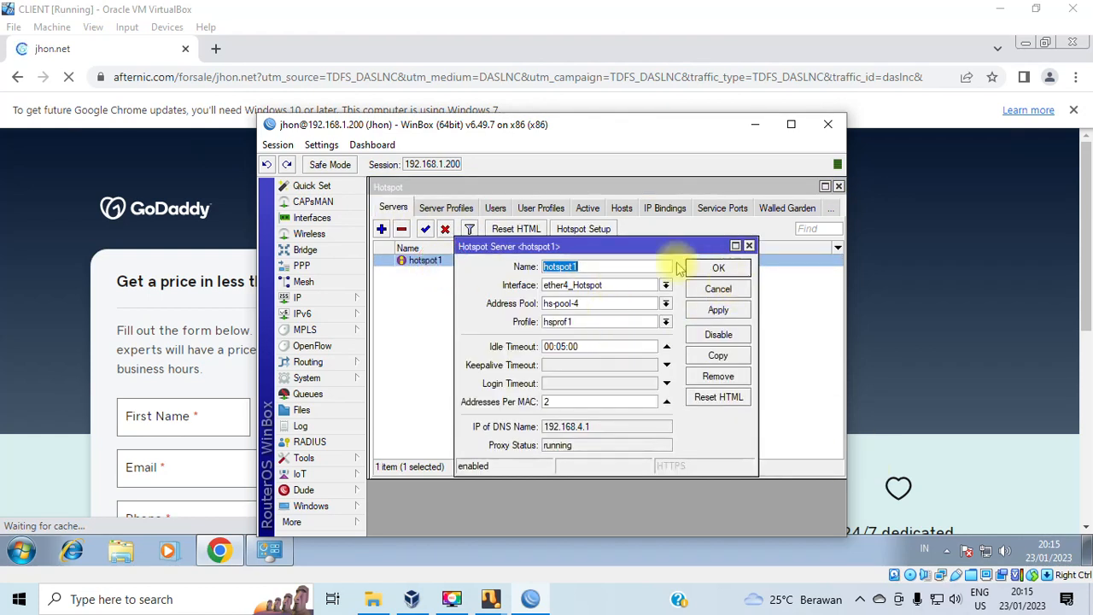
pyautogui.click(748, 246)
pyautogui.click(446, 207)
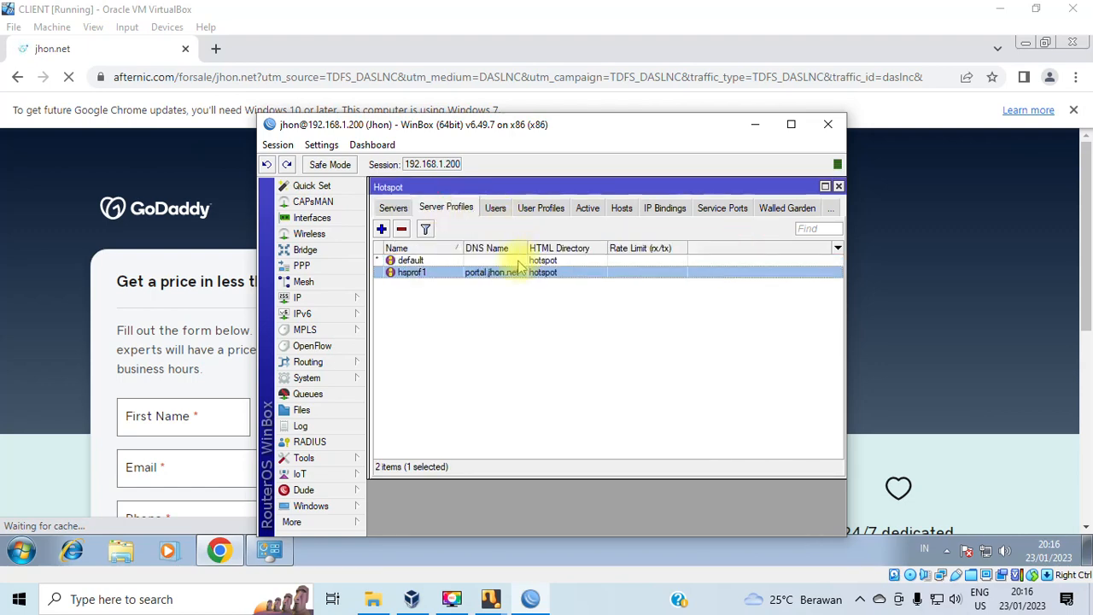
pyautogui.doubleClick(410, 260)
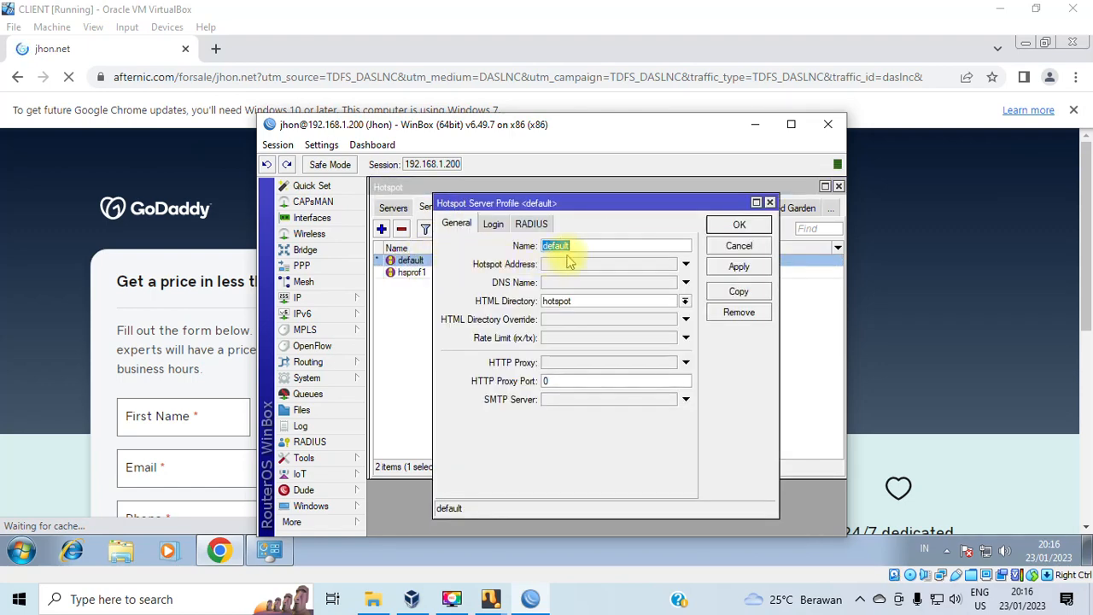
pyautogui.click(502, 224)
pyautogui.click(549, 282)
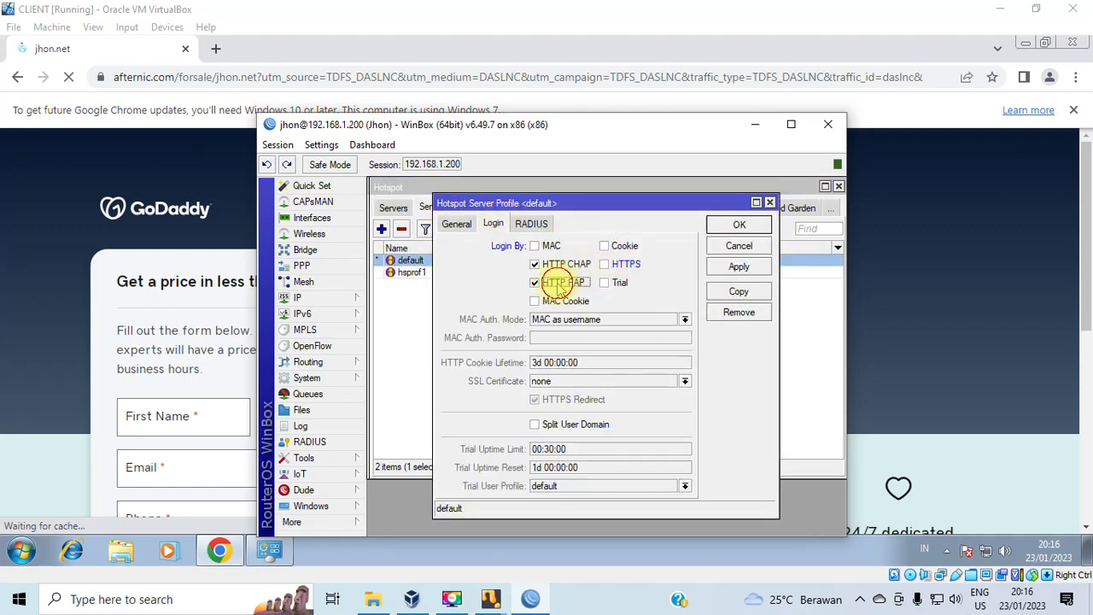
pyautogui.click(739, 266)
pyautogui.click(740, 224)
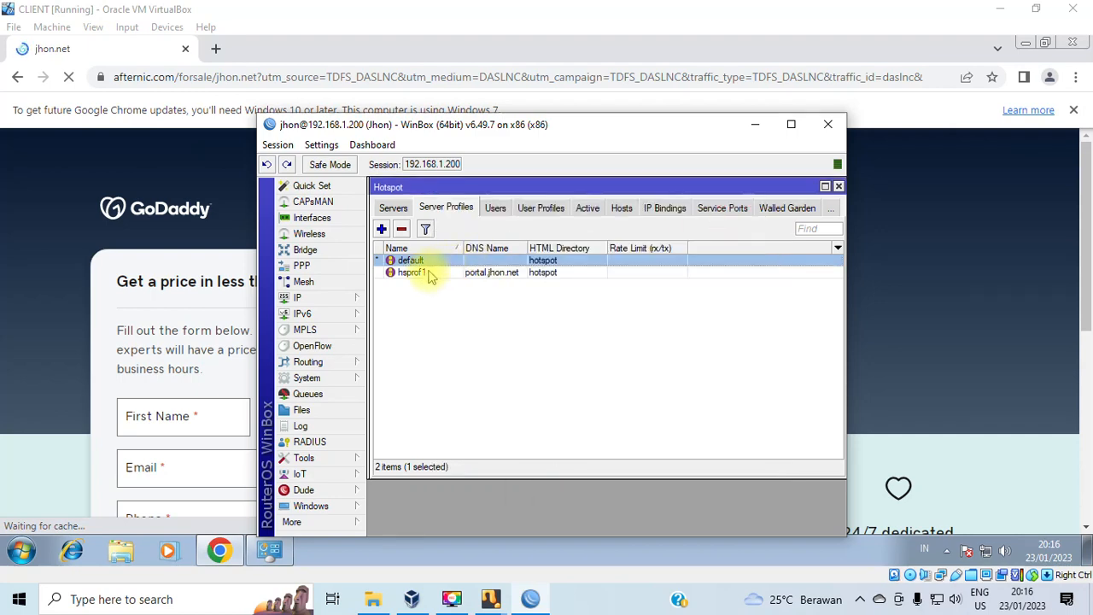
# Untick HTTPS and HTTP PAP login on hsprof1, keeping HTTP CHAP, and save.
pyautogui.doubleClick(410, 273)
pyautogui.click(604, 264)
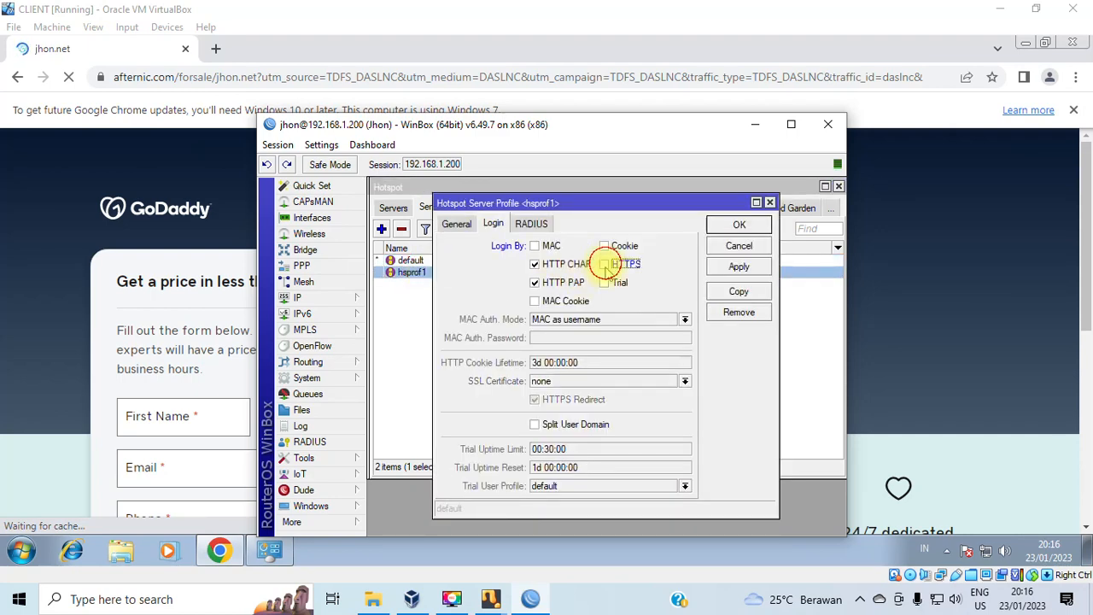
pyautogui.click(538, 282)
pyautogui.click(722, 267)
pyautogui.click(739, 225)
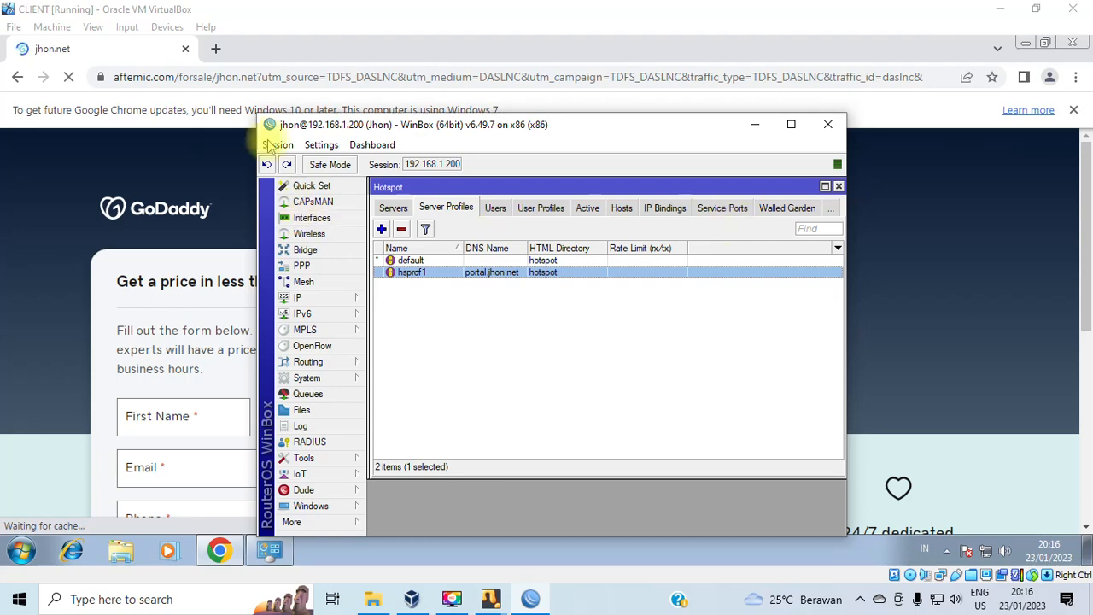
# Reload portal.jhon.net in Chrome, which still shows the for-sale page.
pyautogui.click(188, 77)
pyautogui.write('portal.jhon.net')
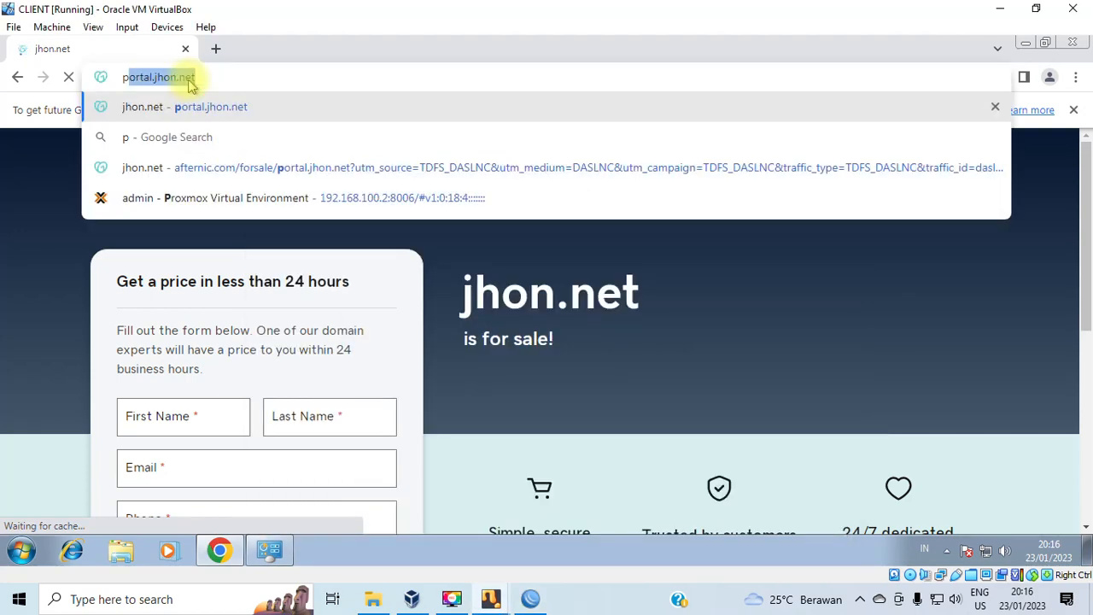
pyautogui.press('Return')
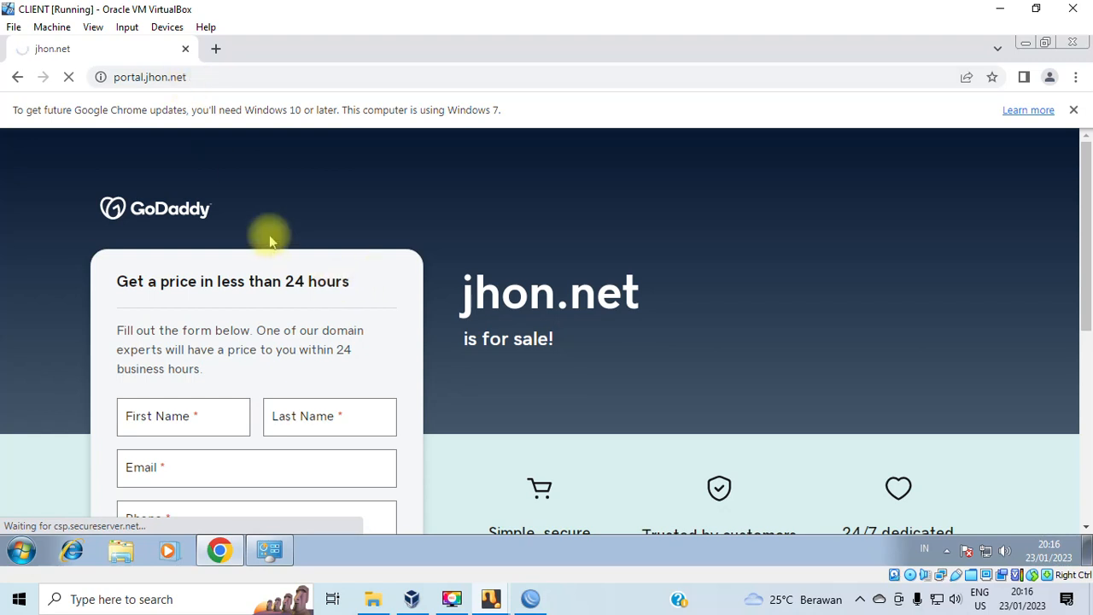
pyautogui.click(529, 599)
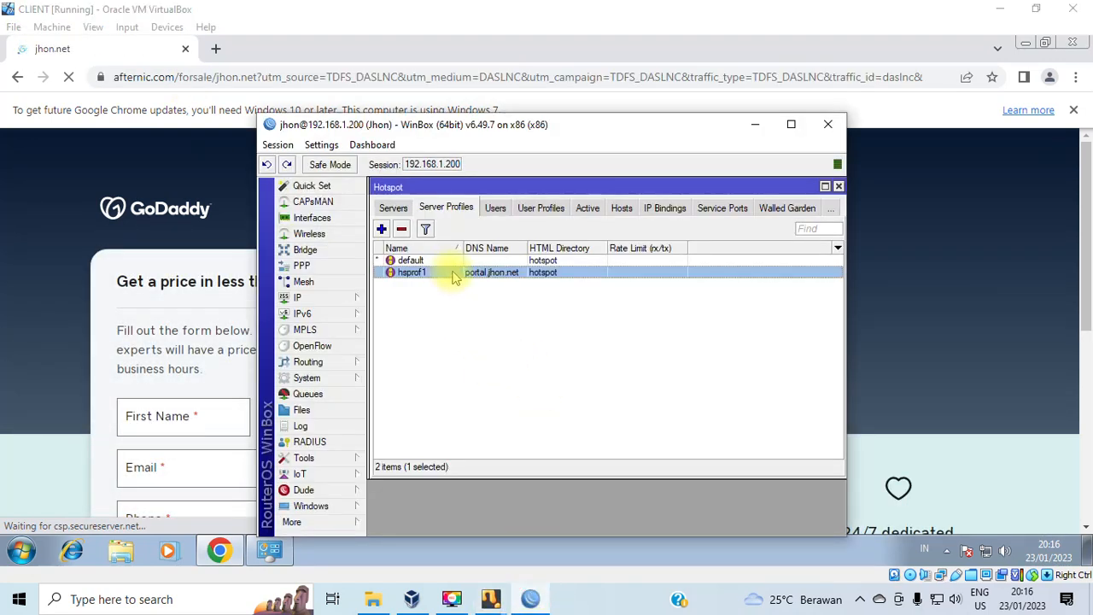
# Change hsprof1's DNS name to portal.lamajido.net and copy the profile as hsprof2.
pyautogui.doubleClick(452, 273)
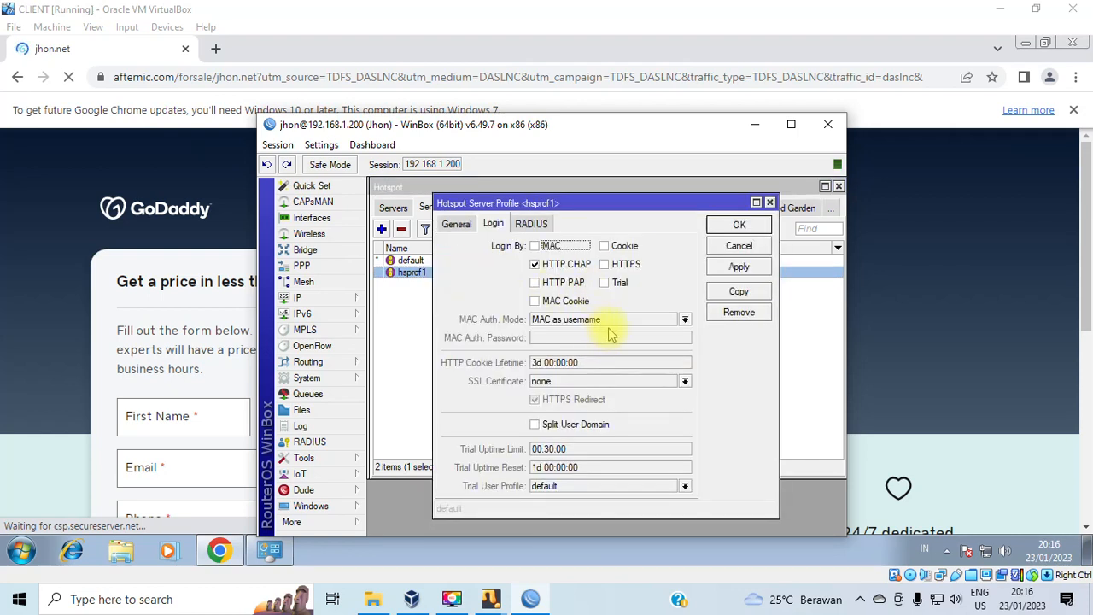
pyautogui.click(456, 223)
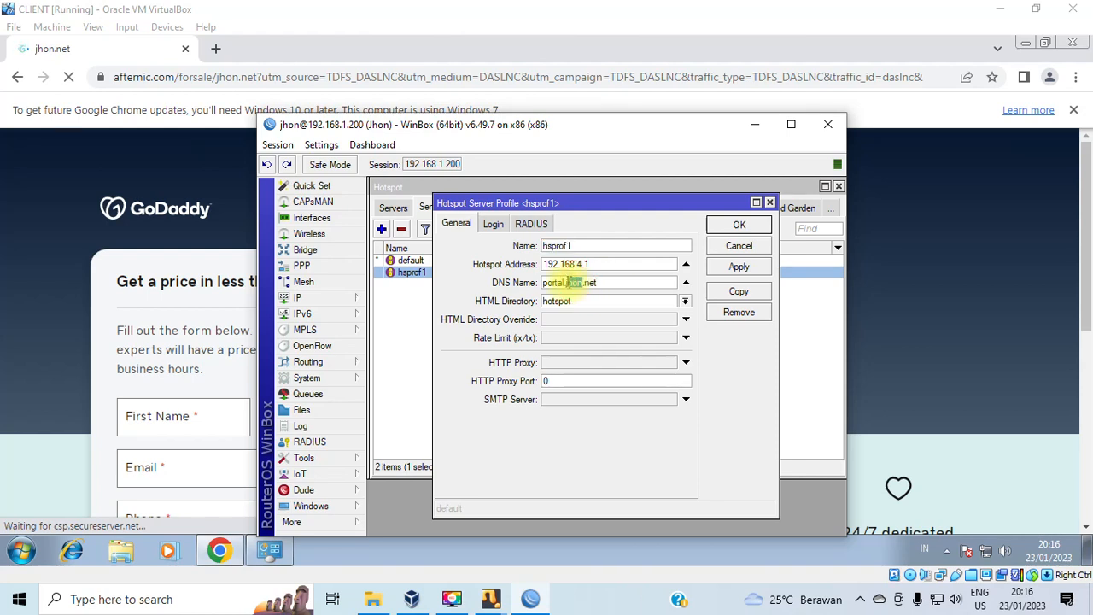
pyautogui.doubleClick(571, 283)
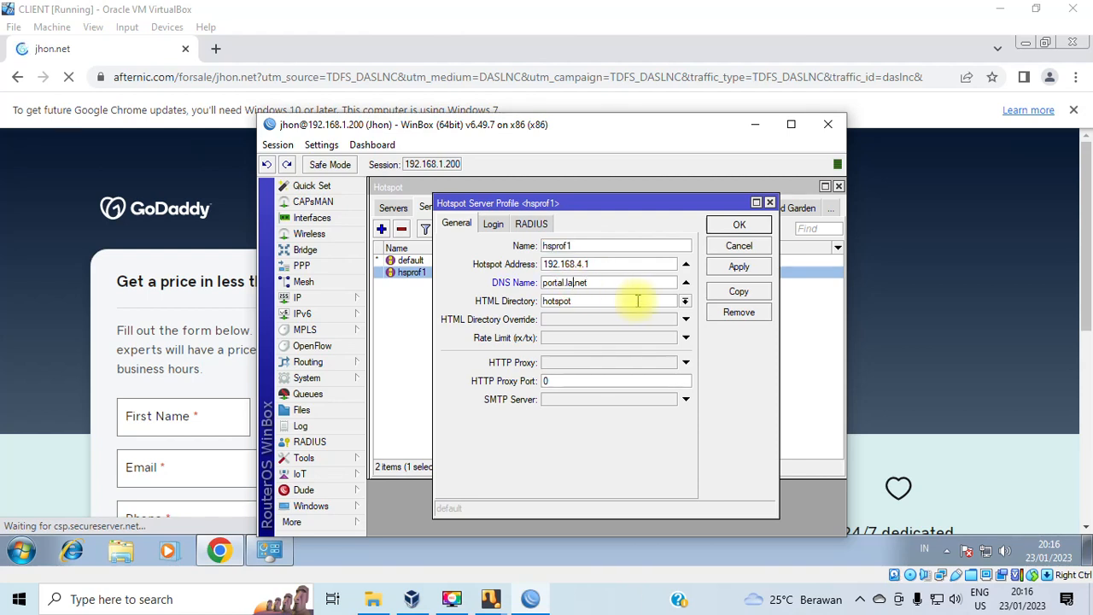
pyautogui.write('lamajido.')
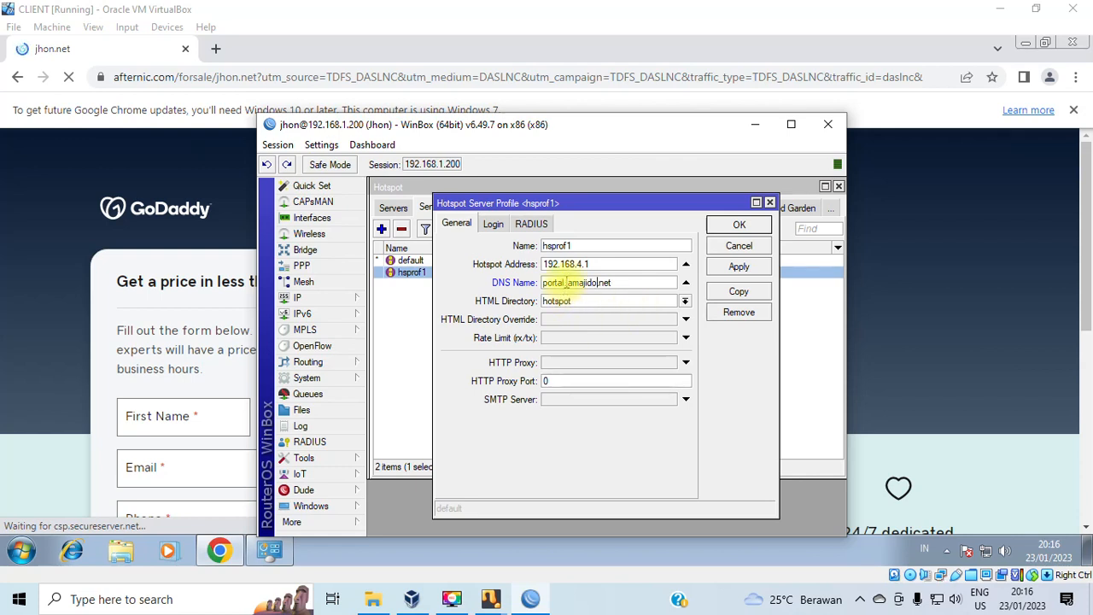
pyautogui.click(739, 292)
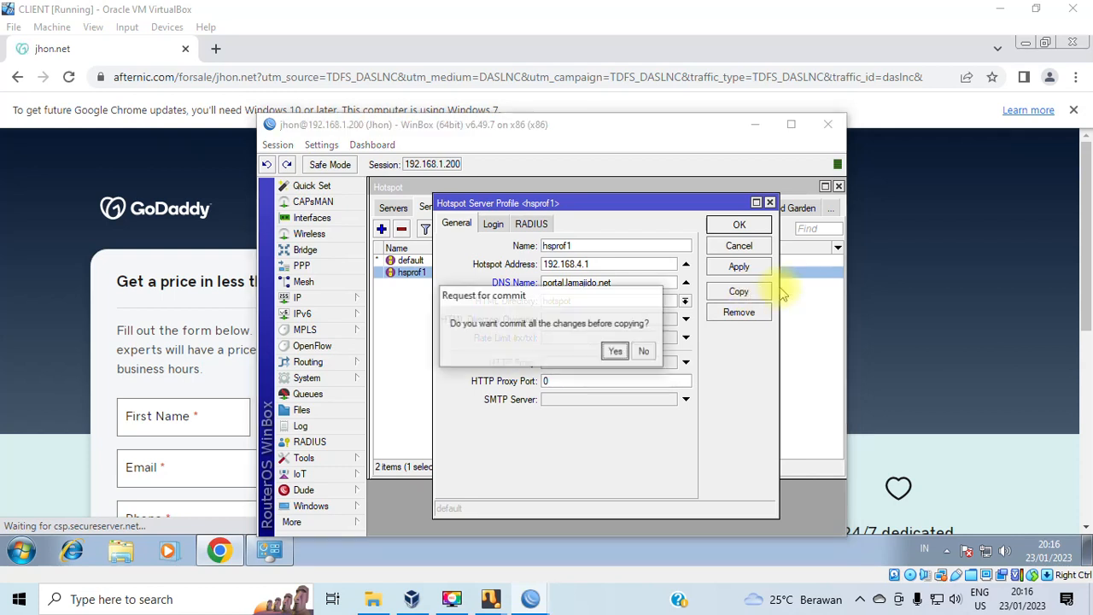
pyautogui.click(615, 352)
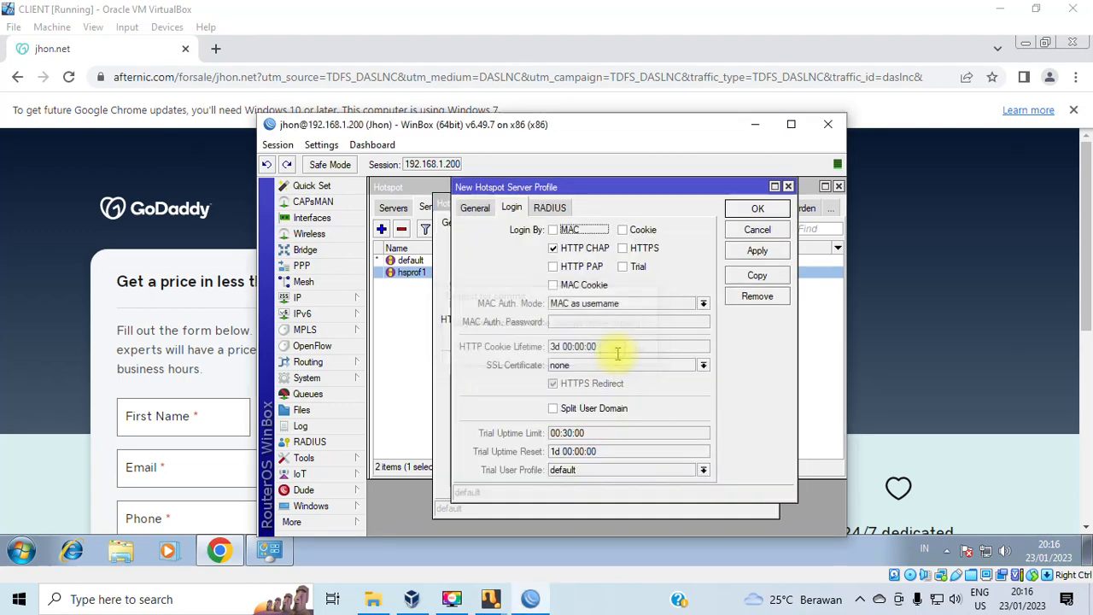
pyautogui.click(754, 251)
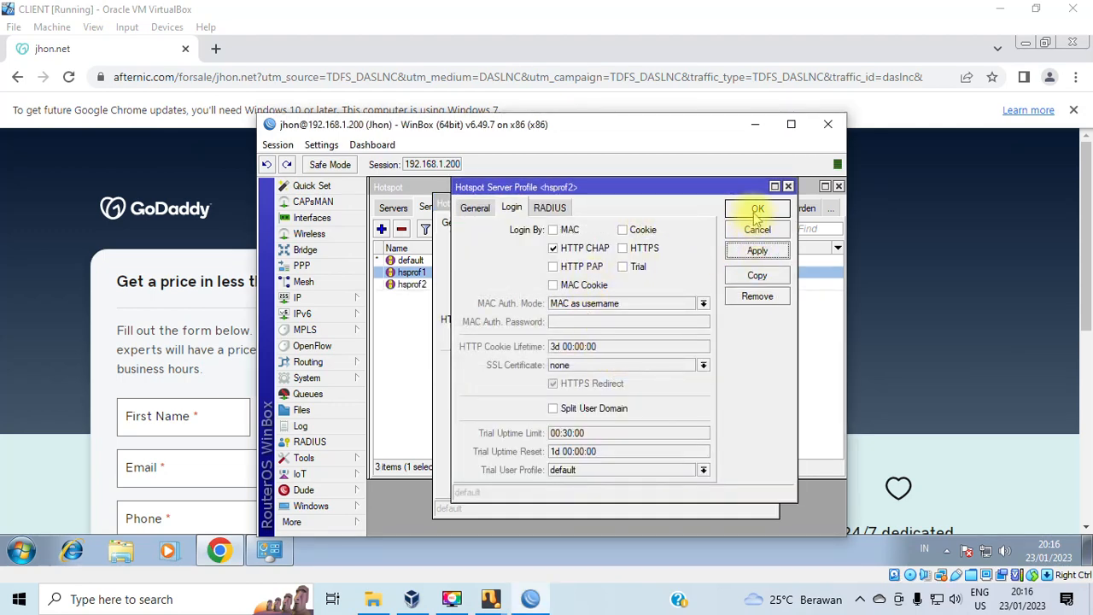
pyautogui.click(756, 214)
pyautogui.click(773, 203)
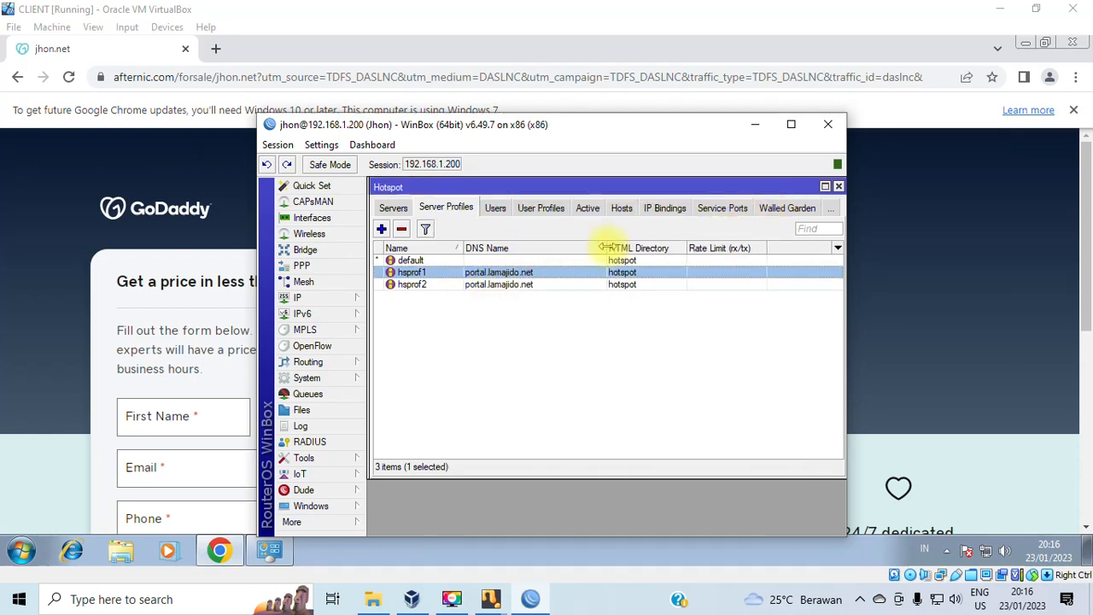
# Apply hsprof1's settings, then remove the temporary hsprof2 profile.
pyautogui.doubleClick(517, 273)
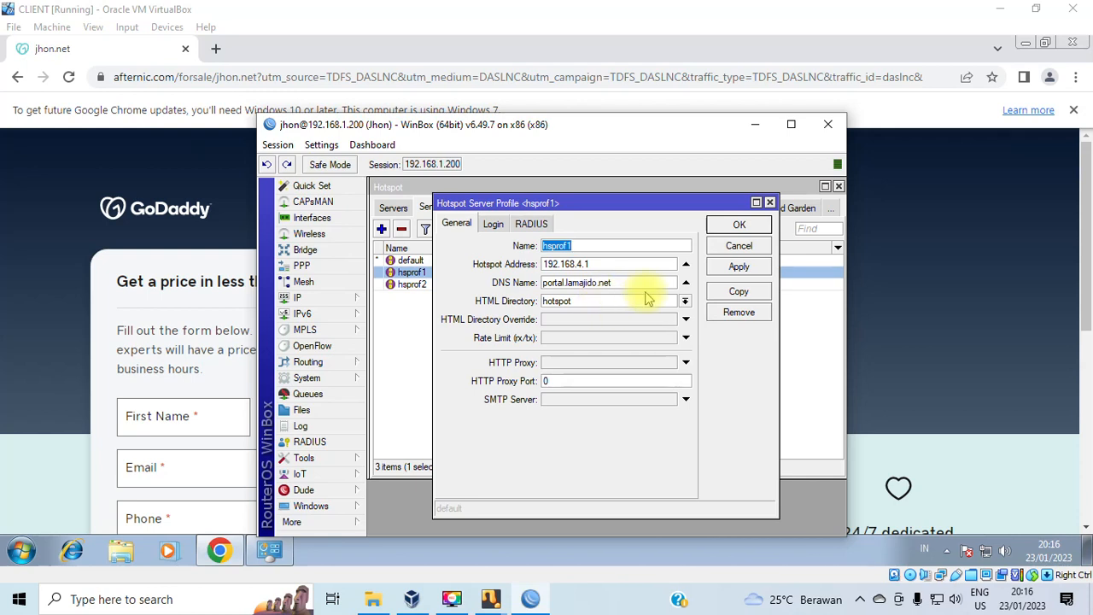
pyautogui.click(740, 266)
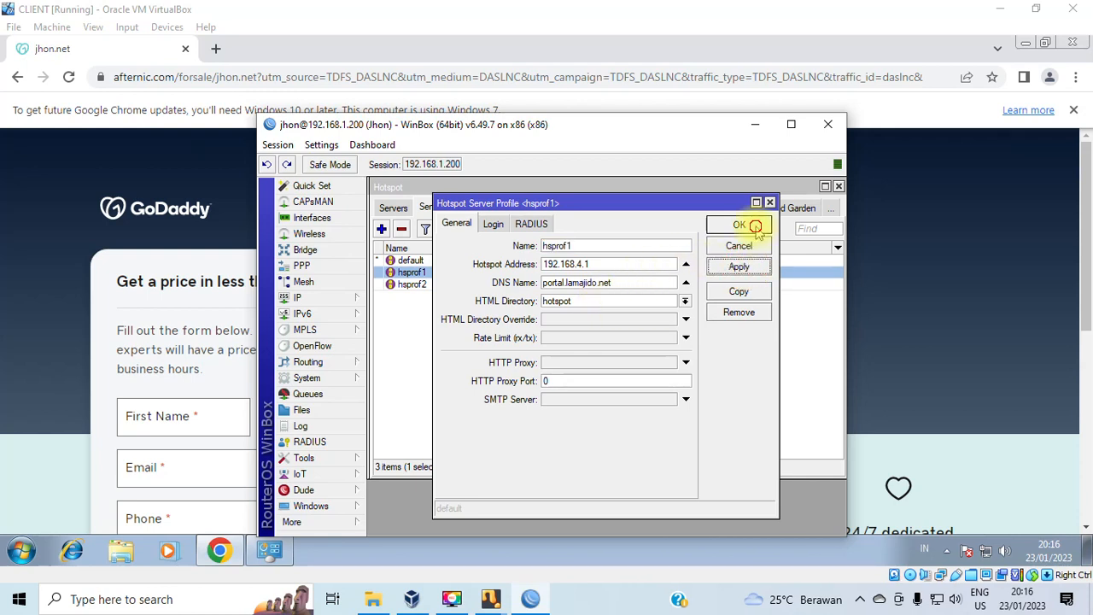
pyautogui.click(739, 225)
pyautogui.doubleClick(519, 285)
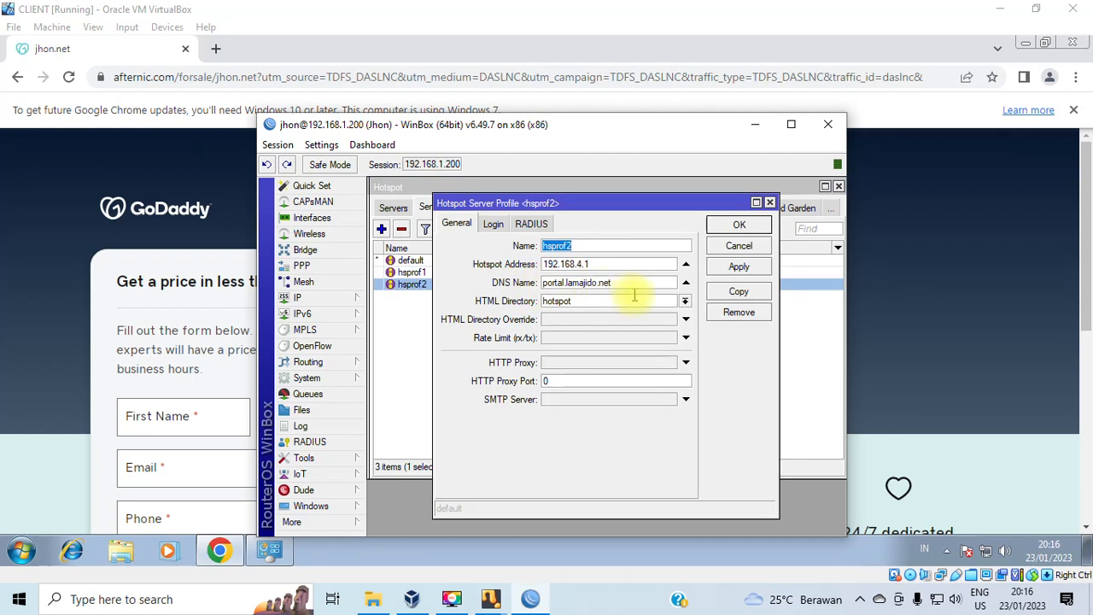
pyautogui.click(757, 225)
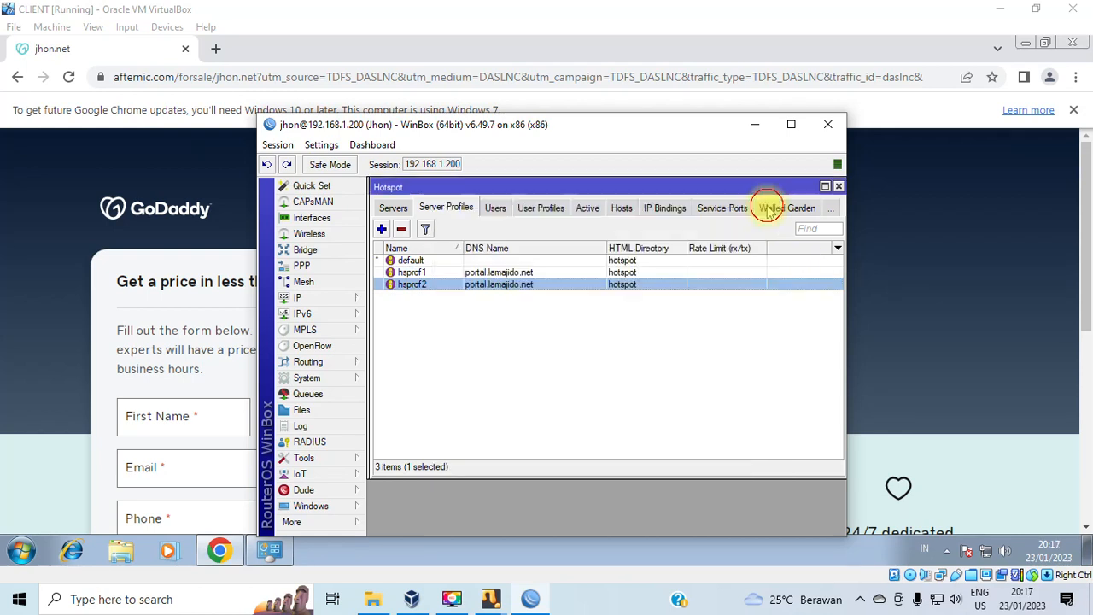
pyautogui.rightClick(460, 287)
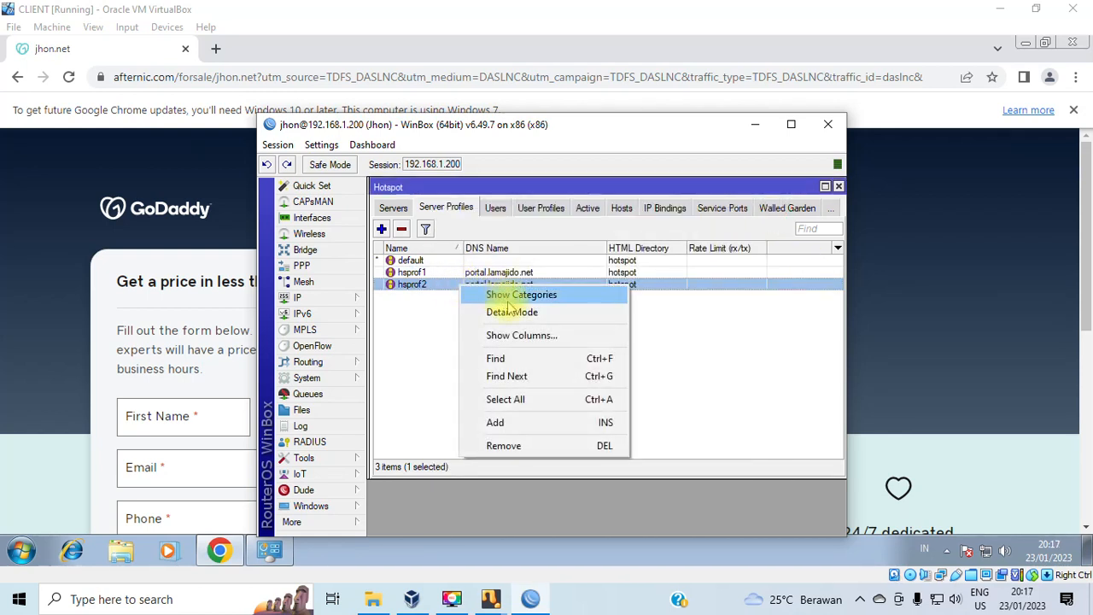
pyautogui.click(504, 444)
pyautogui.doubleClick(483, 272)
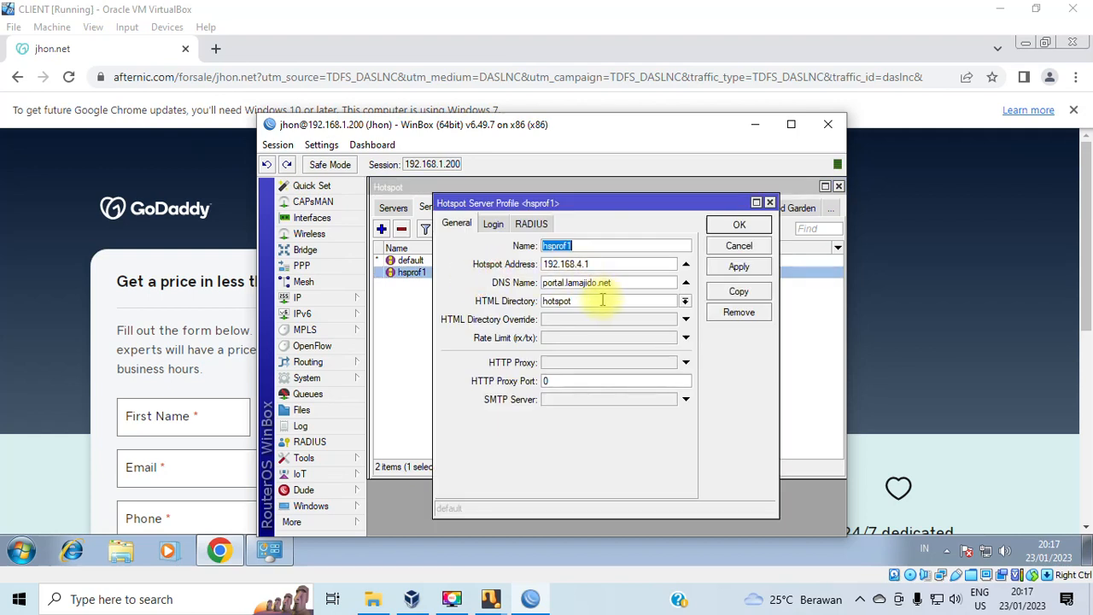
# Review the Login and General tabs of hsprof1 and the default profile, closing both unchanged.
pyautogui.click(493, 224)
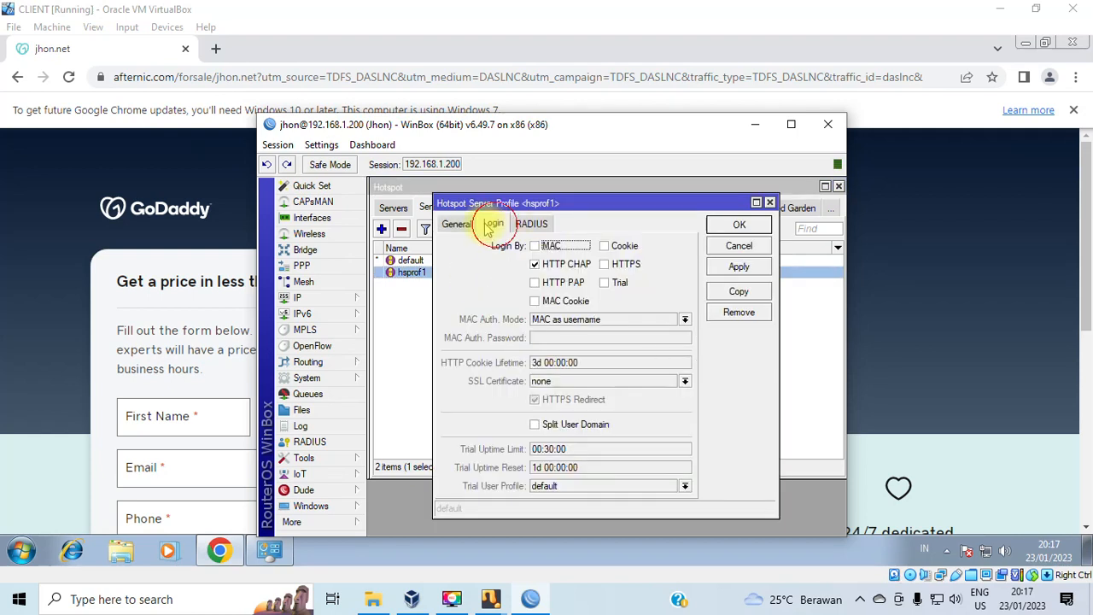
pyautogui.click(456, 222)
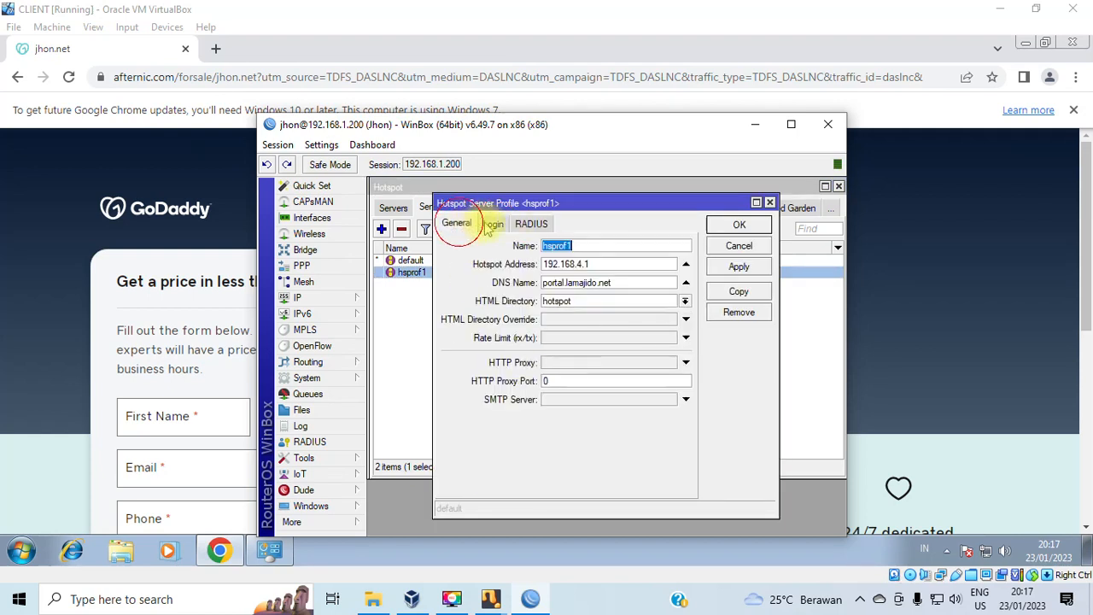
pyautogui.click(739, 223)
pyautogui.doubleClick(410, 260)
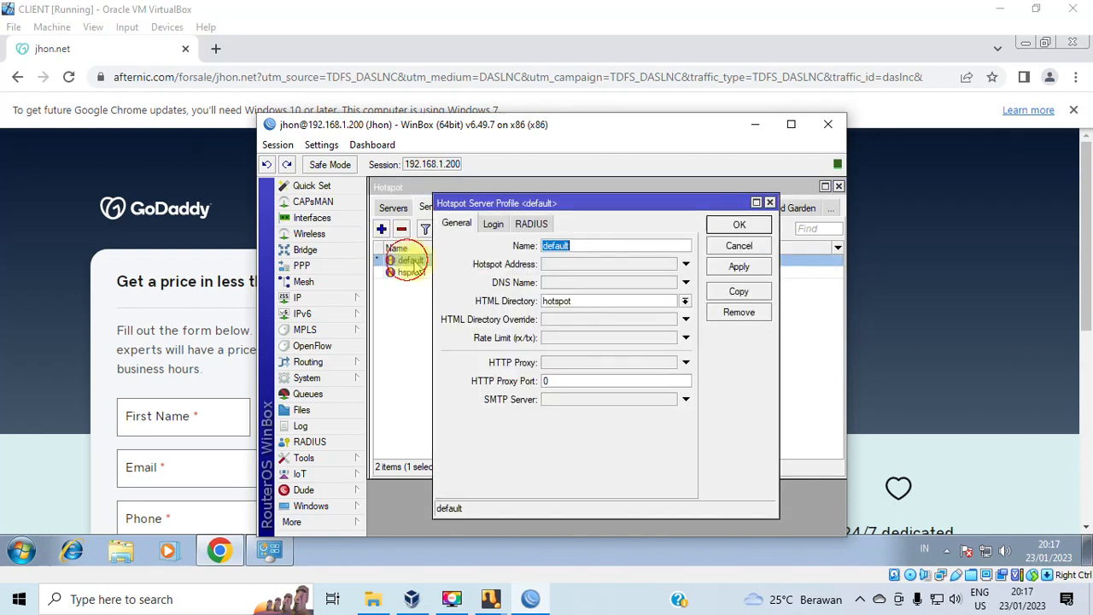
pyautogui.click(493, 225)
pyautogui.click(458, 224)
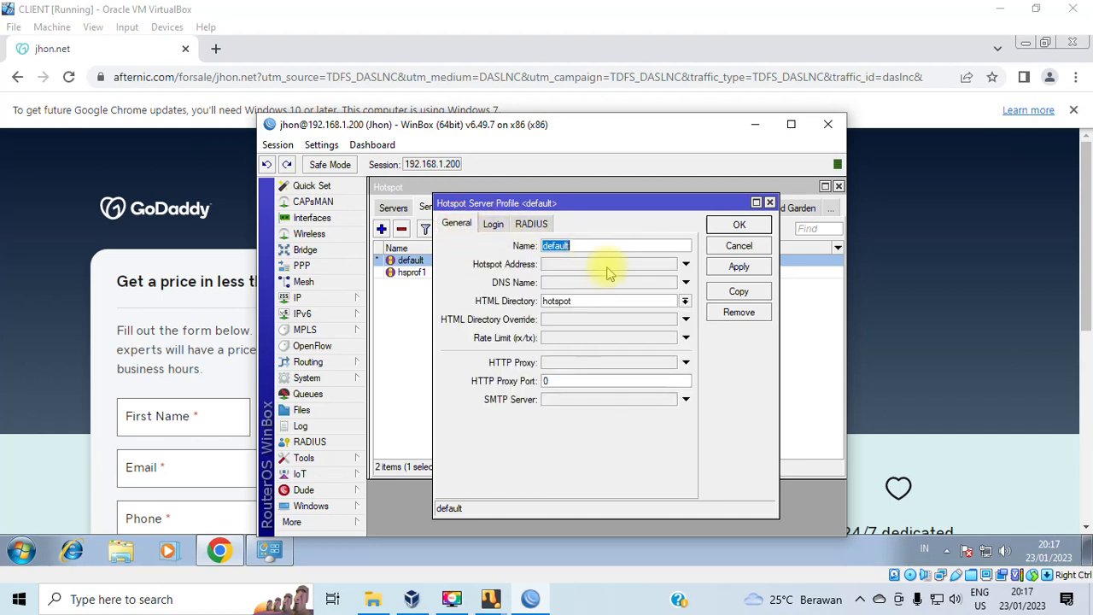
pyautogui.click(582, 281)
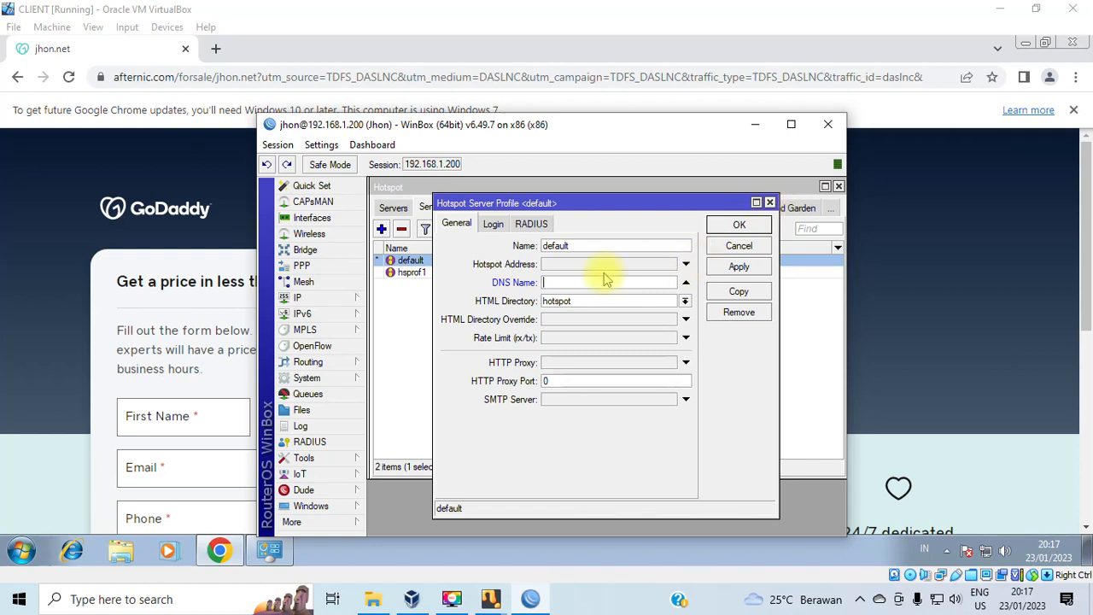
pyautogui.click(769, 203)
# Recheck hsprof1's DNS name portal.lamajido.net and its login options.
pyautogui.doubleClick(439, 272)
pyautogui.moveTo(637, 284); pyautogui.dragTo(487, 283)
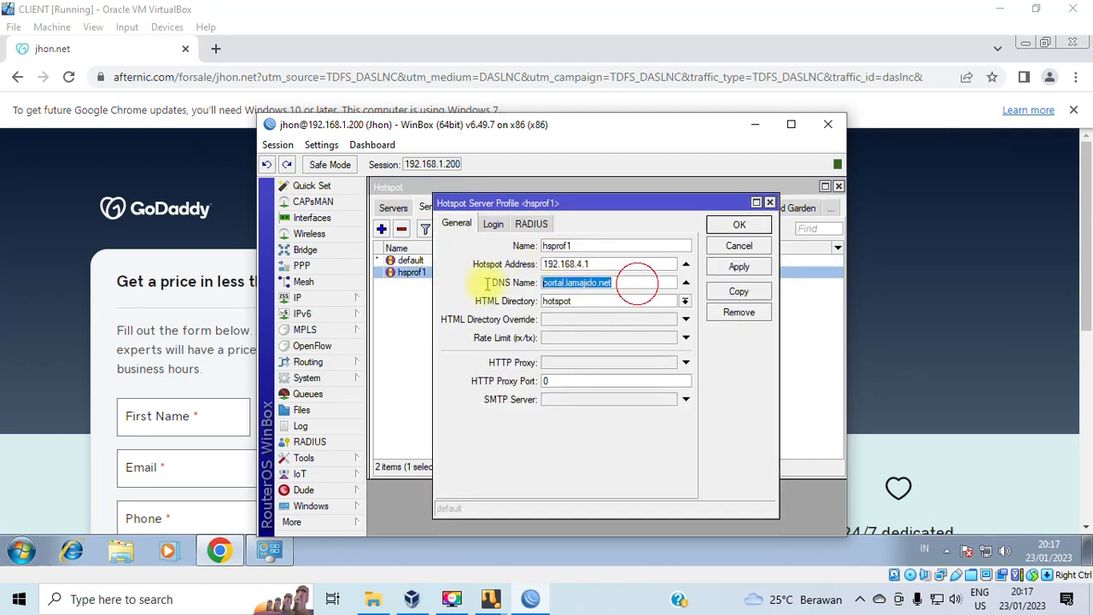
pyautogui.click(493, 223)
pyautogui.click(468, 227)
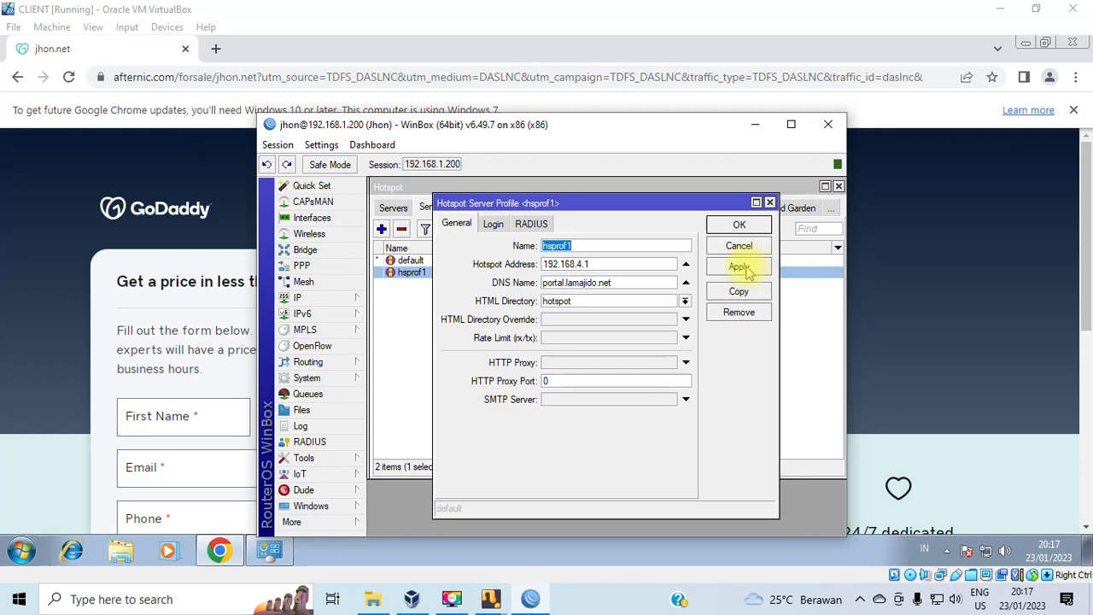
pyautogui.click(769, 202)
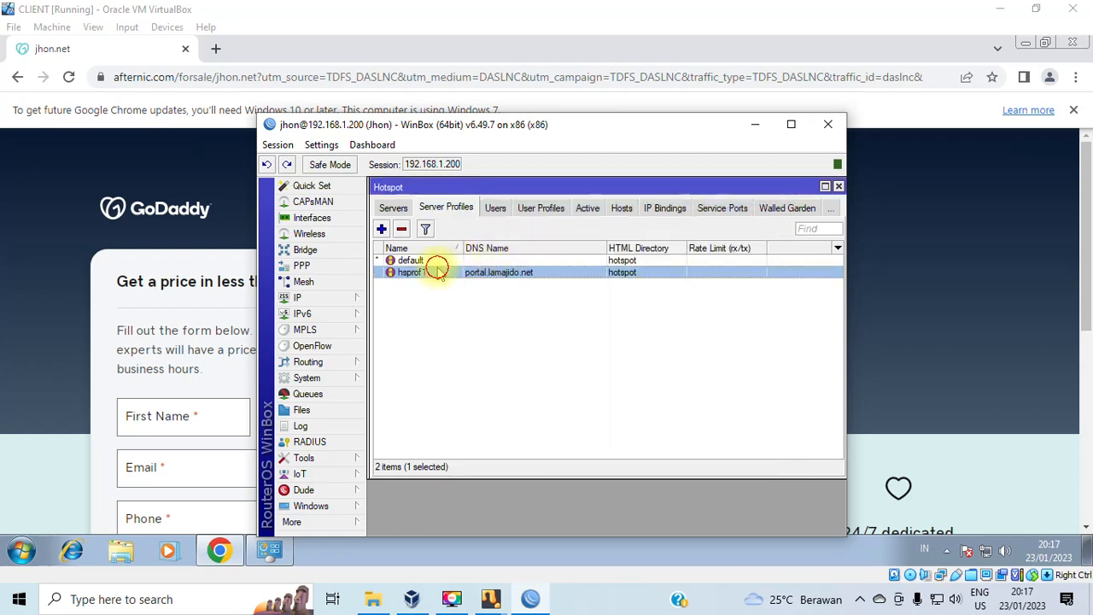
pyautogui.doubleClick(433, 261)
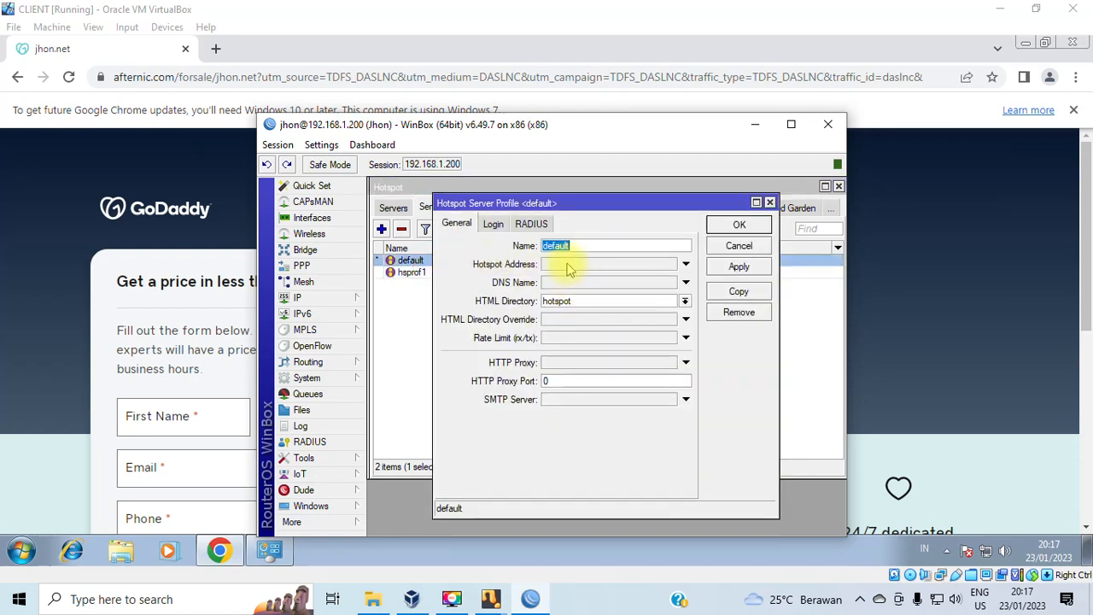
# Unset the default profile's 0.0.0.0 hotspot address and look over its tabs.
pyautogui.click(567, 265)
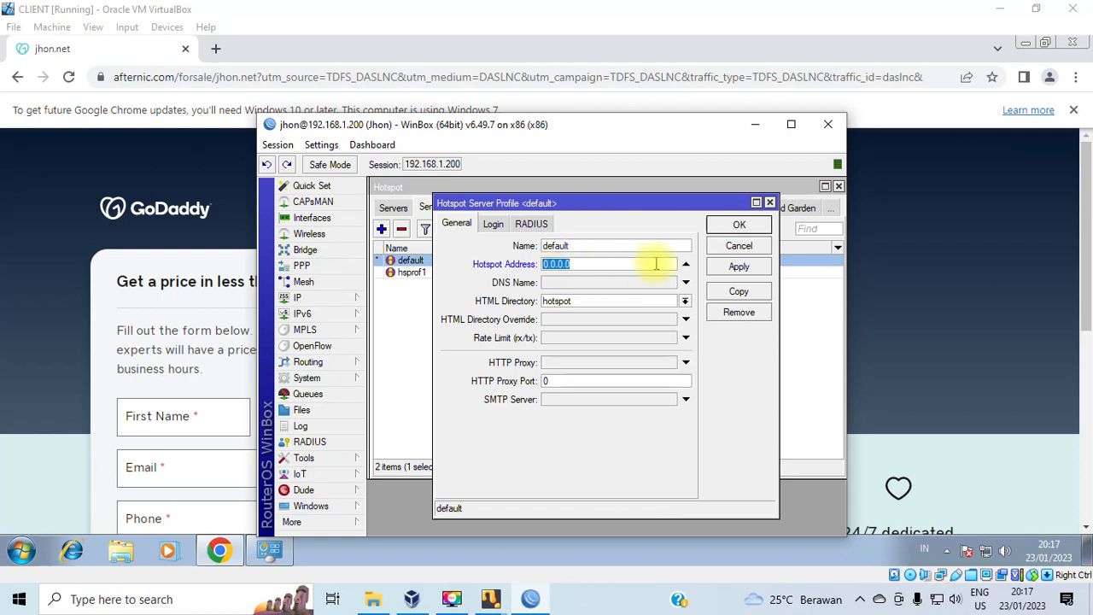
pyautogui.click(686, 265)
pyautogui.click(620, 283)
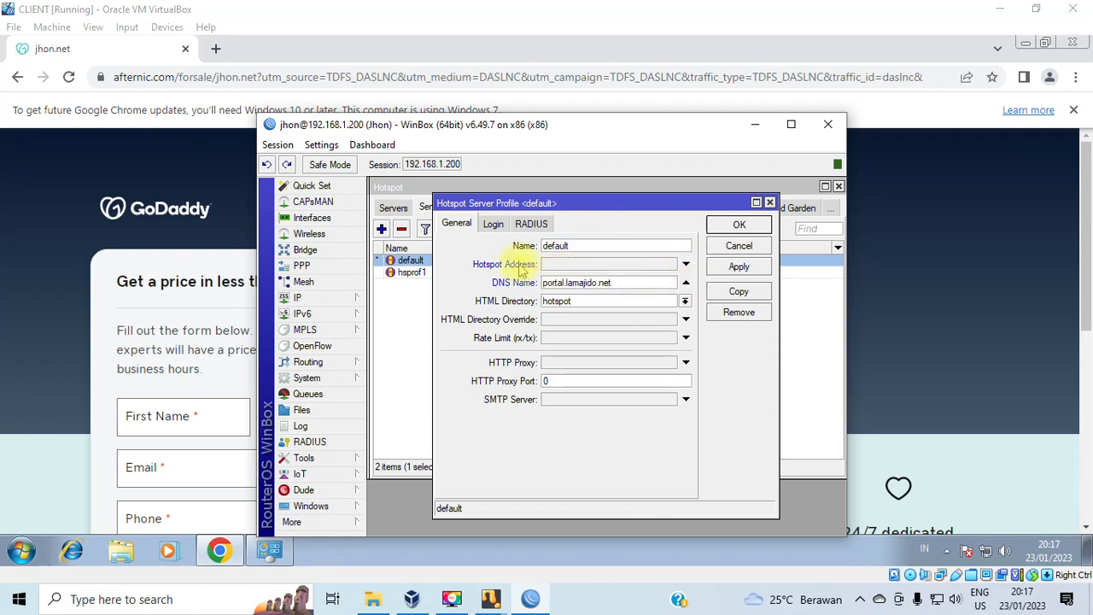
pyautogui.click(494, 224)
pyautogui.click(457, 223)
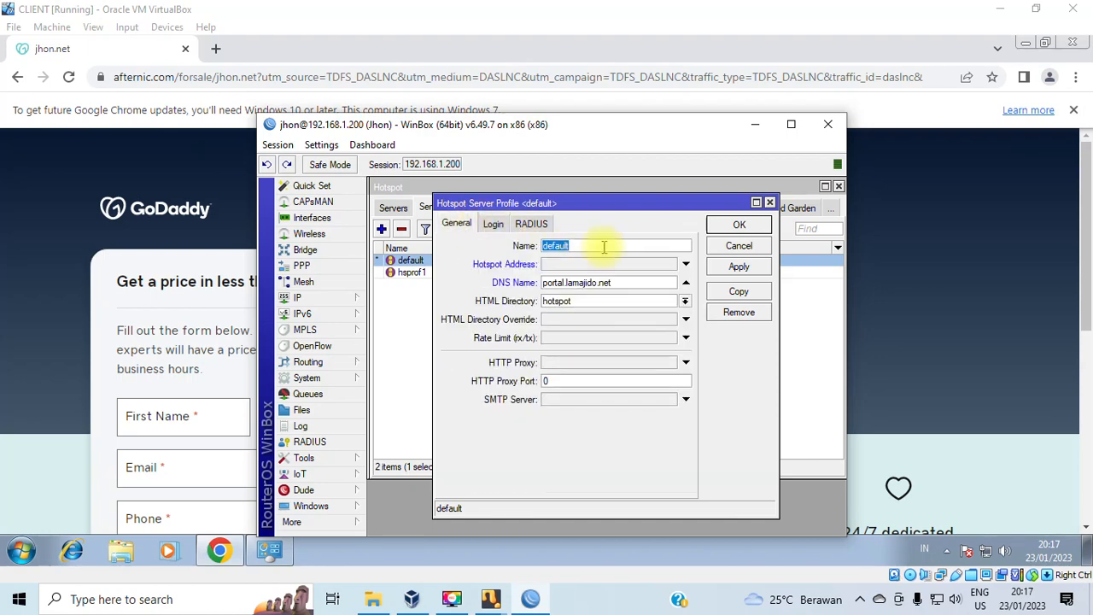
# Copy hsprof1's address 192.168.4.1 and try entering it in default, discarding the mistaken edit.
pyautogui.doubleClick(410, 271)
pyautogui.moveTo(623, 248); pyautogui.dragTo(497, 250)
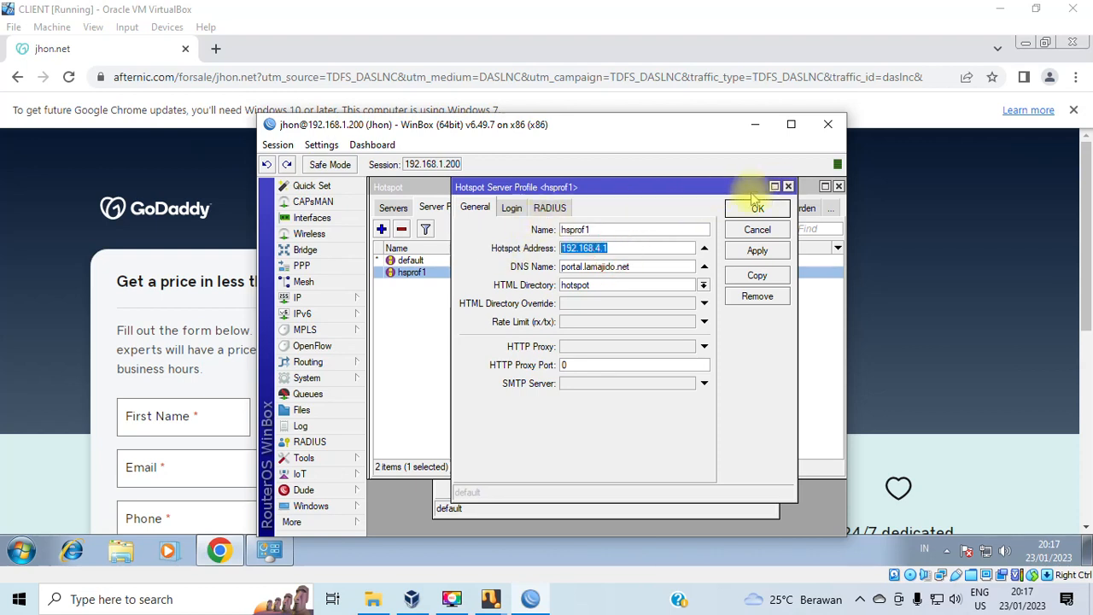
pyautogui.click(788, 186)
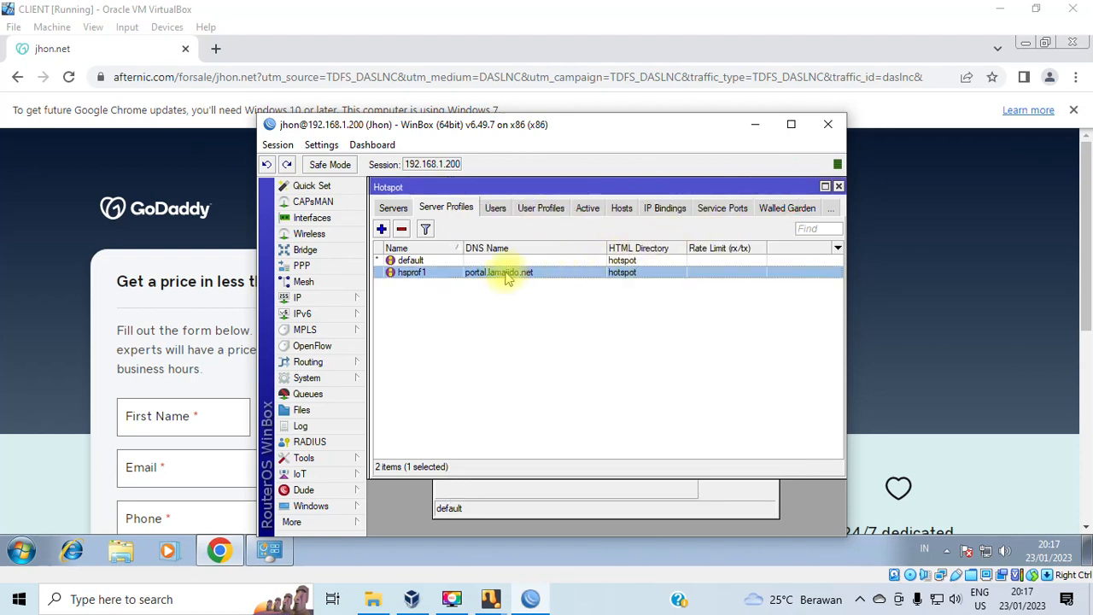
pyautogui.doubleClick(478, 260)
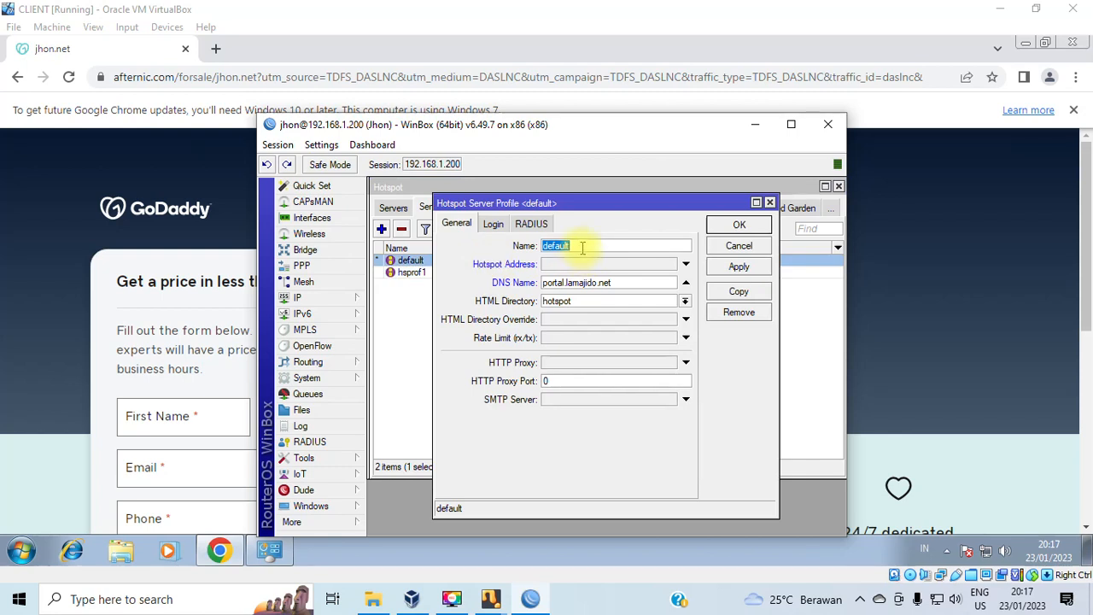
pyautogui.write('192.168.4.1')
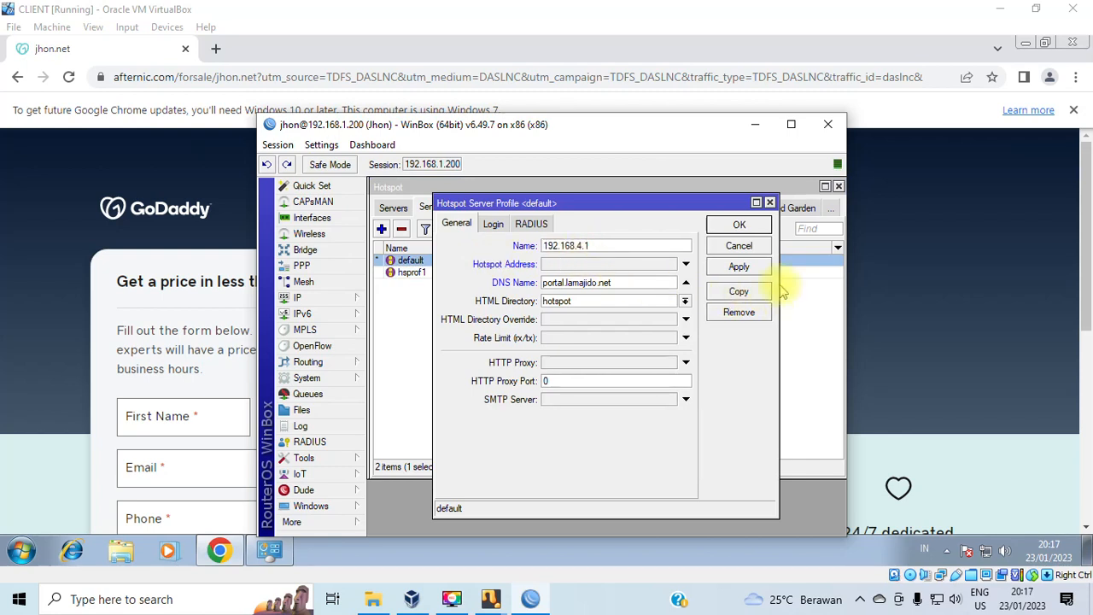
pyautogui.click(740, 267)
pyautogui.hotkey('ctrl', 'c')
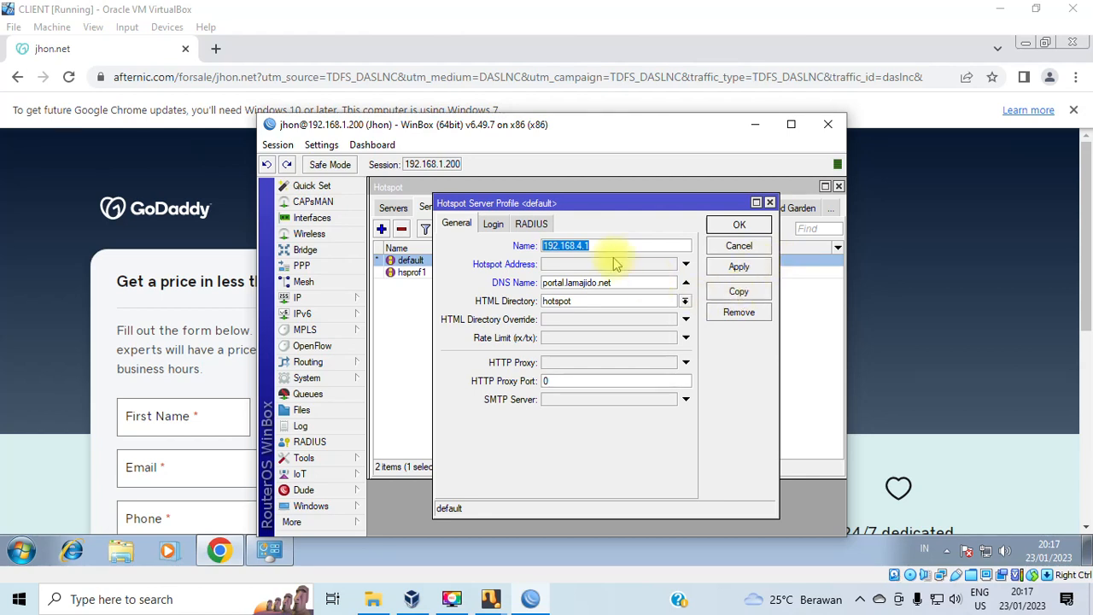
pyautogui.click(738, 246)
# Paste 192.168.4.1 as the default profile's hotspot address.
pyautogui.doubleClick(421, 260)
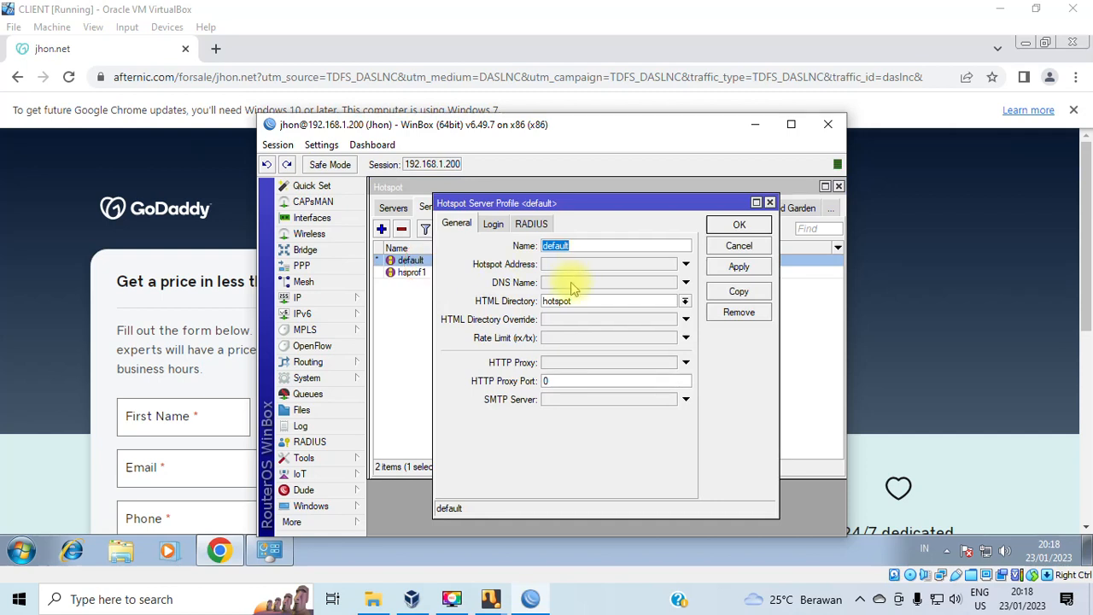
pyautogui.click(563, 268)
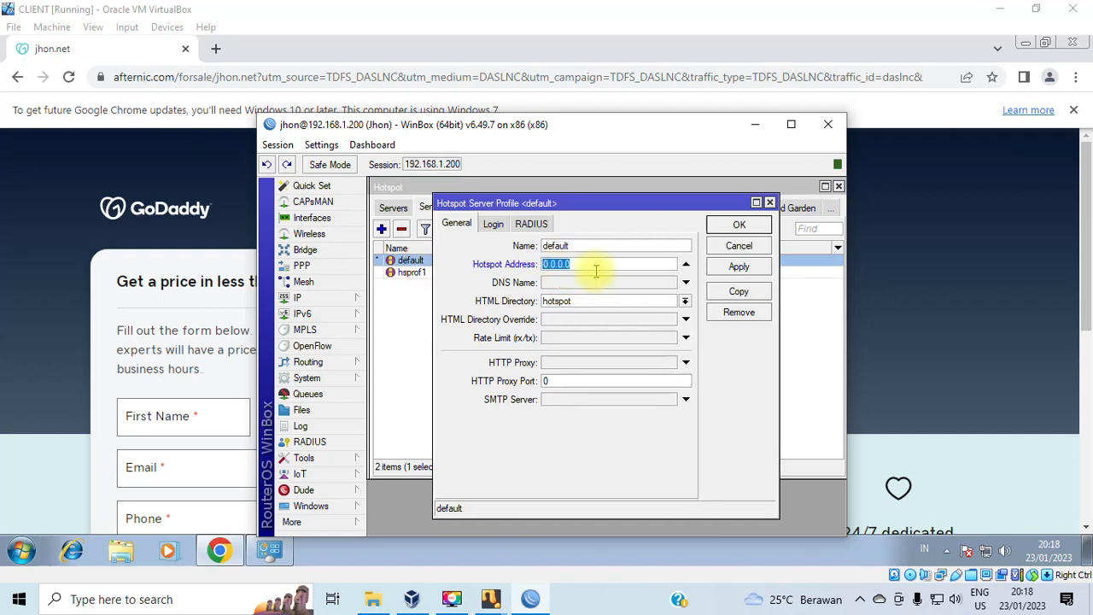
pyautogui.hotkey('ctrl', 'v')
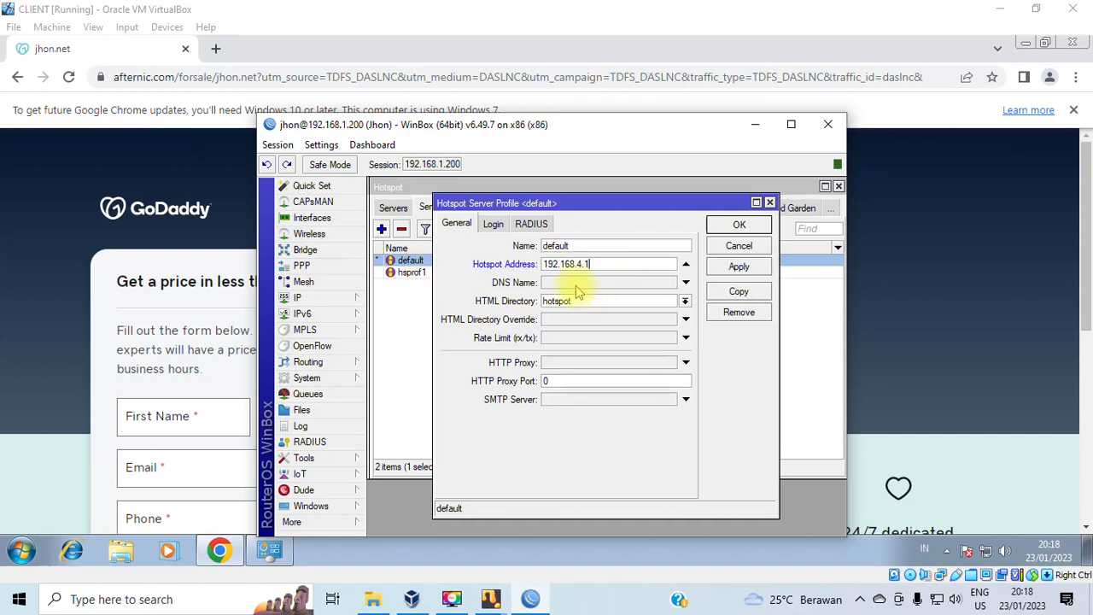
pyautogui.moveTo(617, 202); pyautogui.dragTo(742, 202)
# Copy portal.lamajido.net from hsprof1 into the default profile's DNS name and save it.
pyautogui.doubleClick(494, 271)
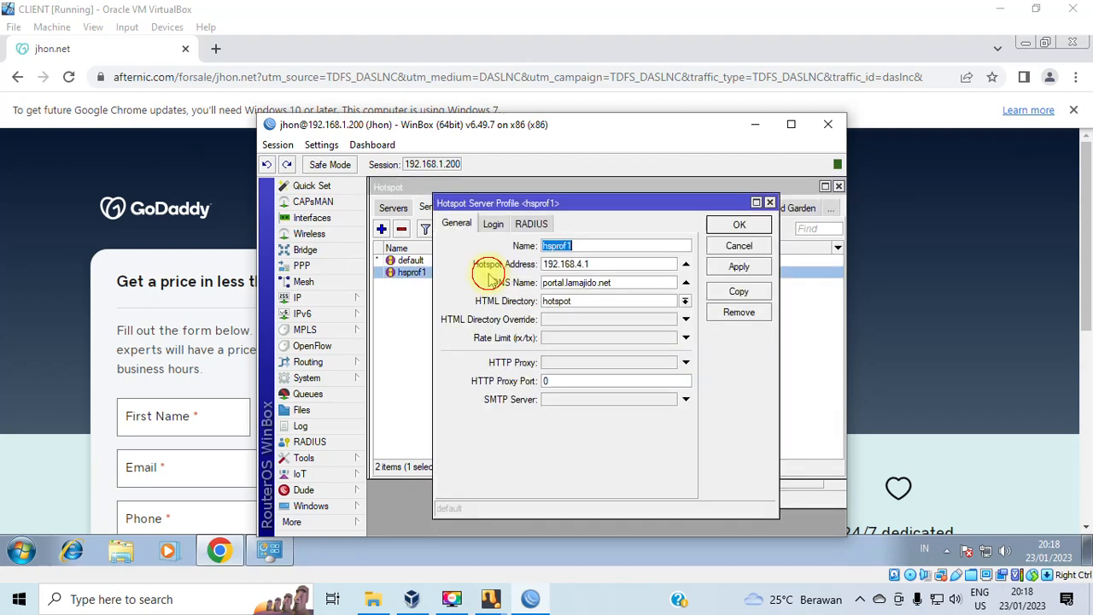
pyautogui.moveTo(622, 282); pyautogui.dragTo(458, 285)
pyautogui.hotkey('ctrl', 'c')
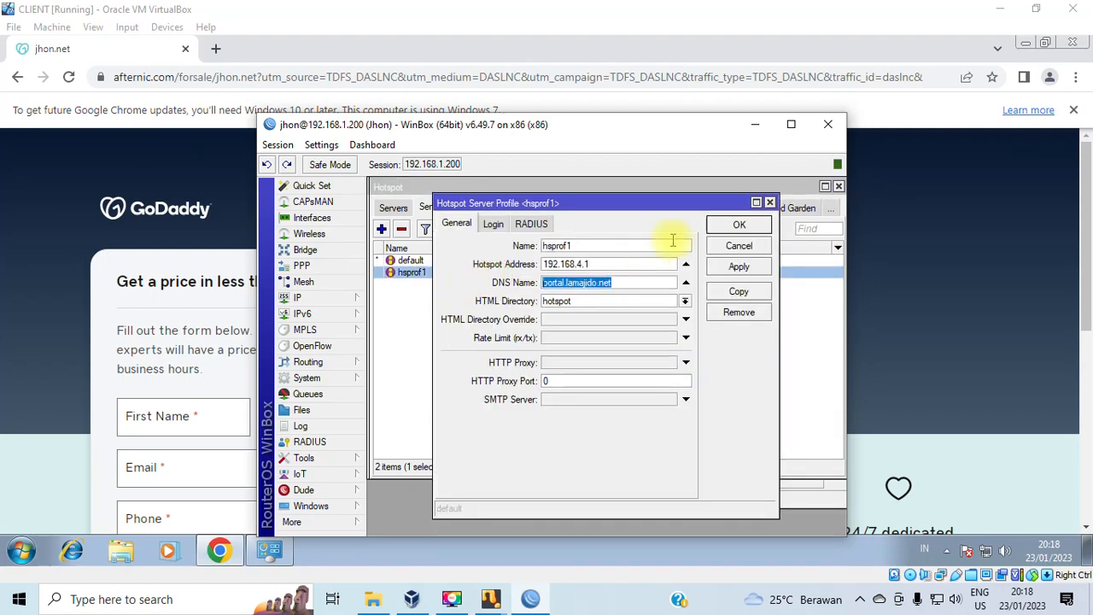
pyautogui.moveTo(709, 205); pyautogui.dragTo(681, 314)
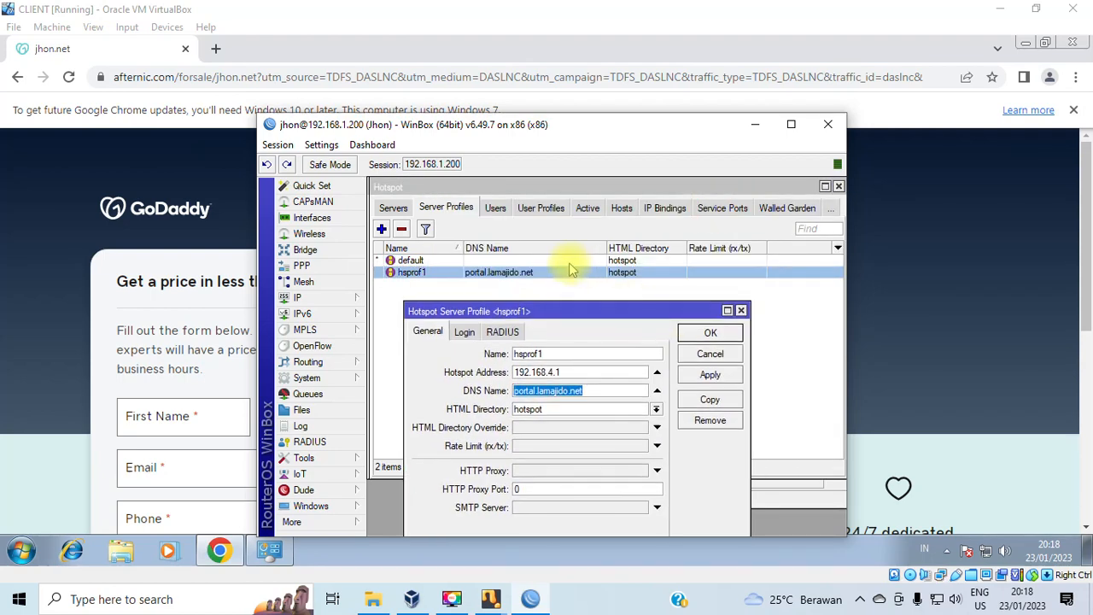
pyautogui.doubleClick(568, 260)
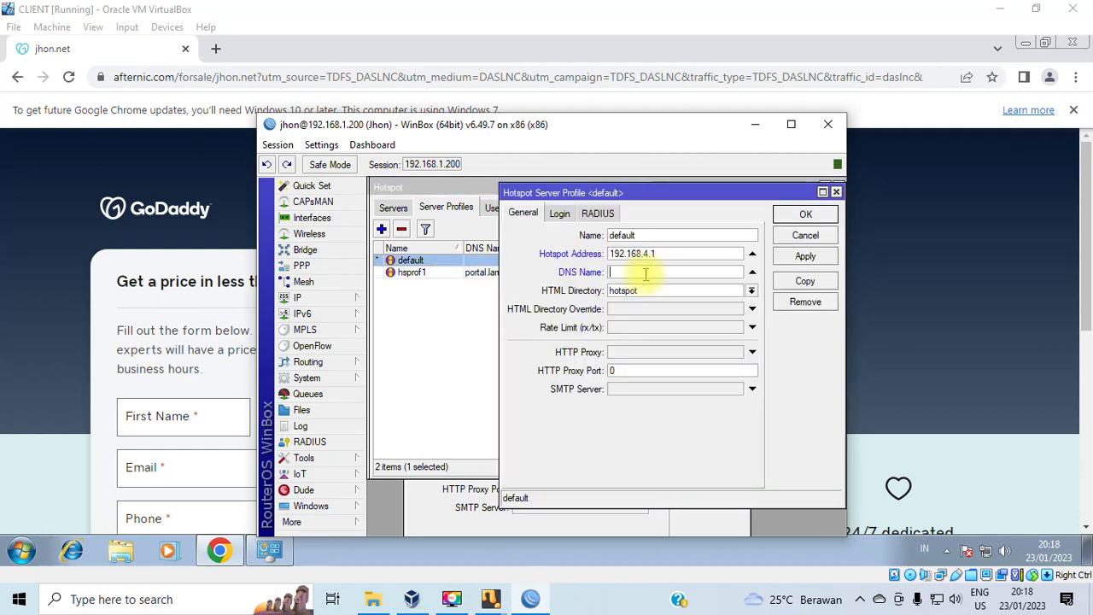
pyautogui.hotkey('ctrl', 'v')
pyautogui.click(814, 258)
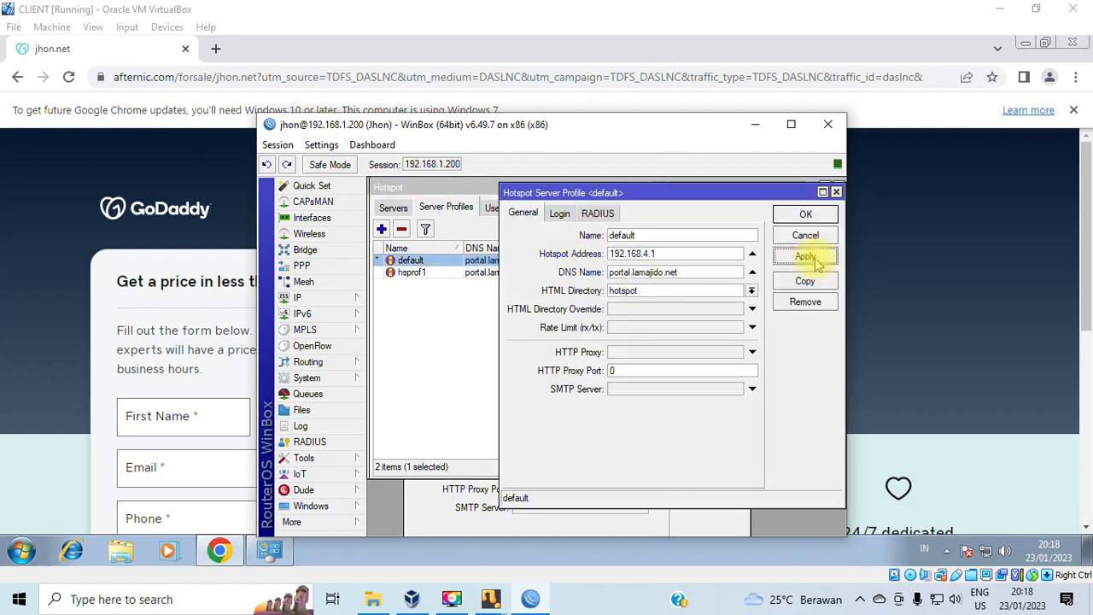
pyautogui.click(806, 216)
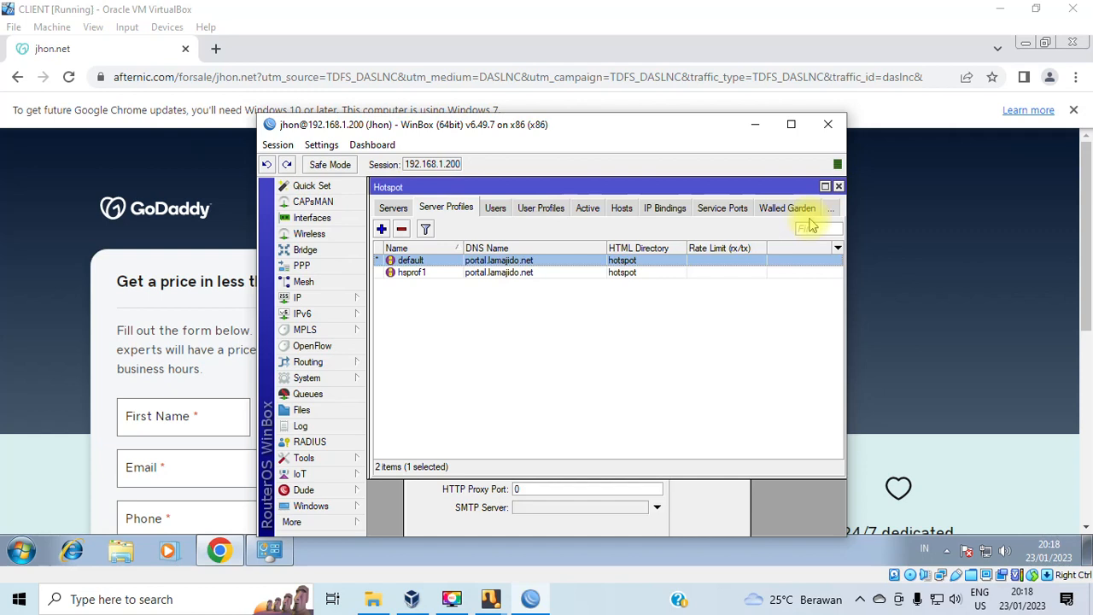
pyautogui.click(536, 335)
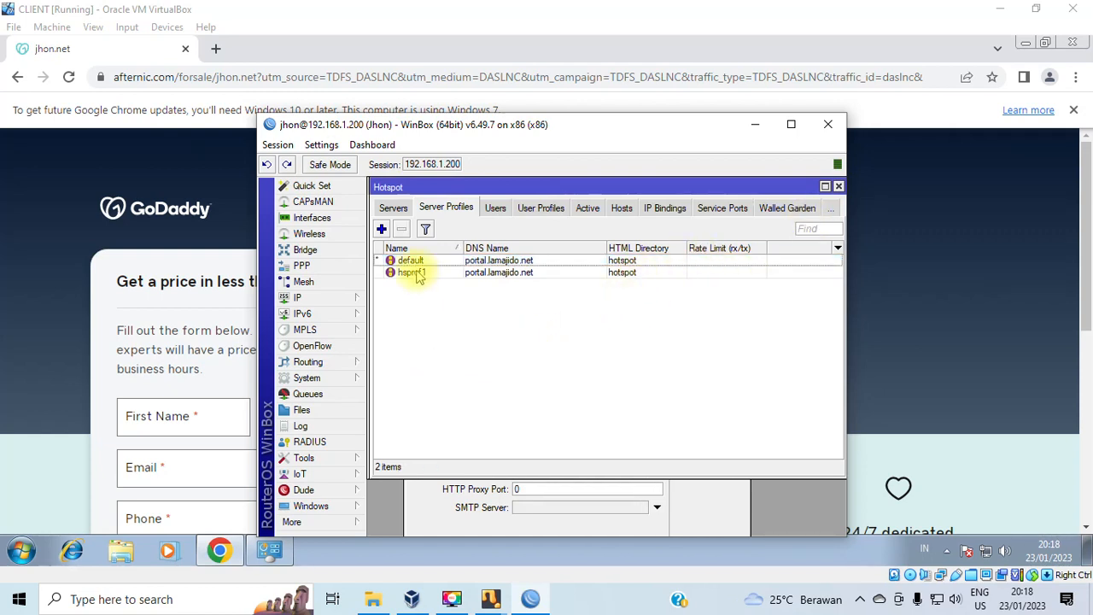
# Go to portal.lamajido.net, log jhon out on the status page, then choose Log in.
pyautogui.click(220, 77)
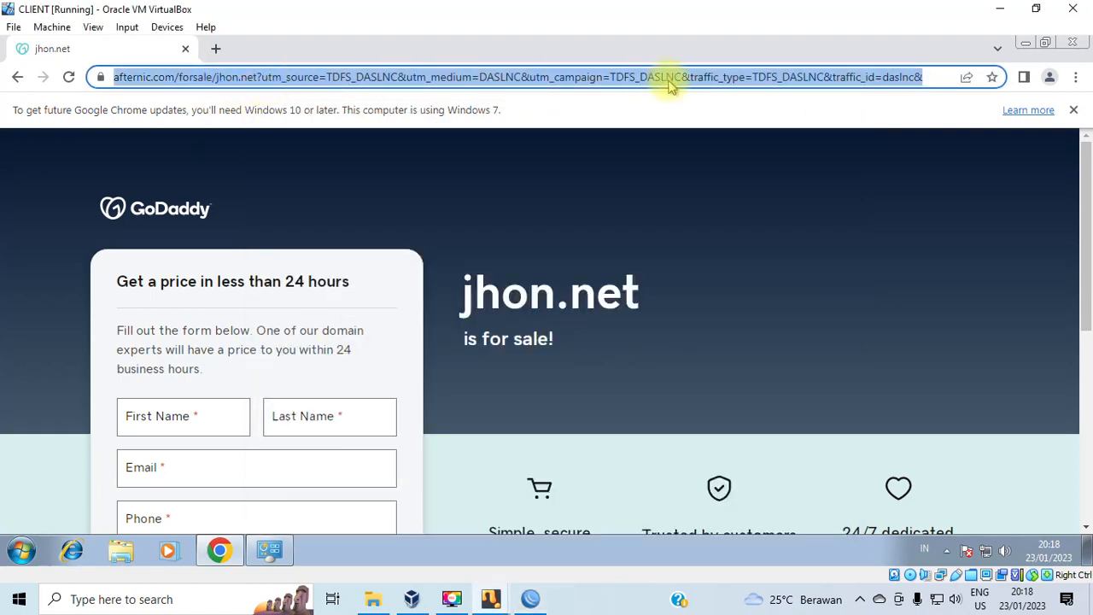
pyautogui.press('BackSpace')
pyautogui.write('po')
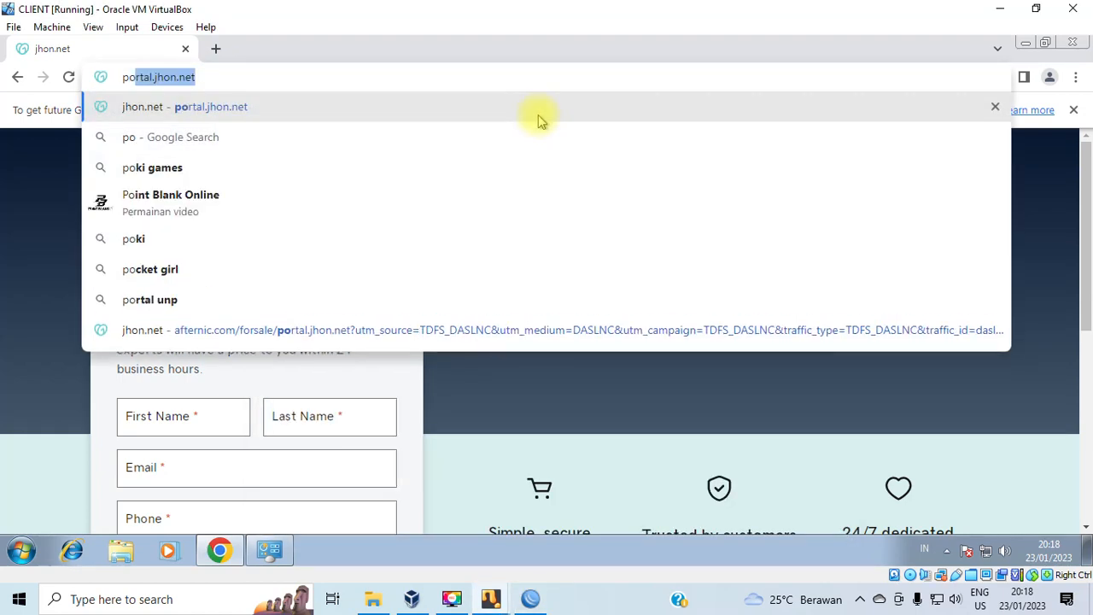
pyautogui.write('rtal')
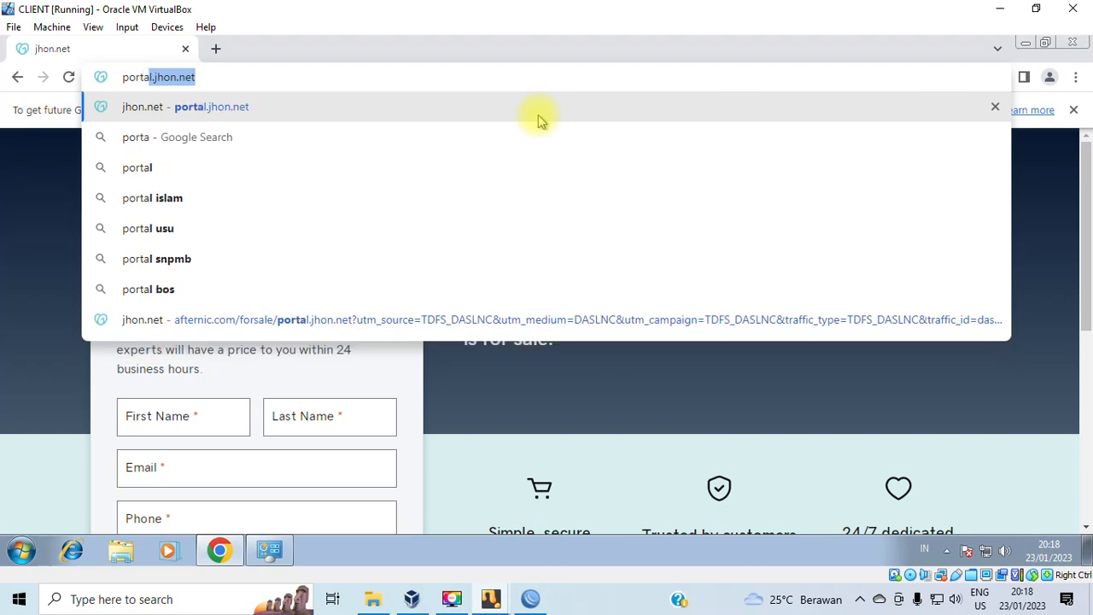
pyautogui.write('.')
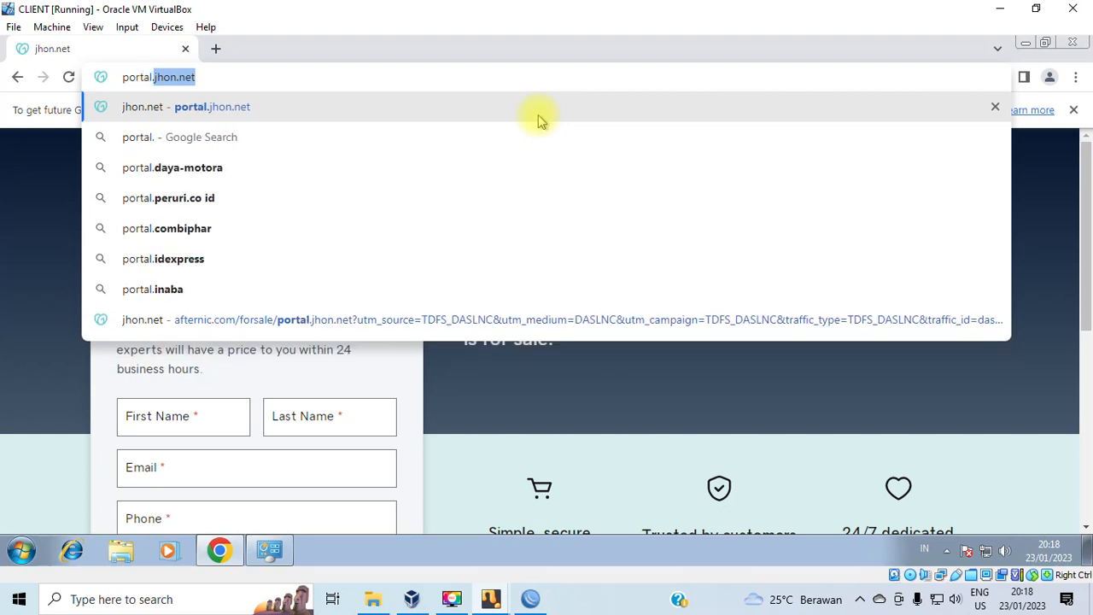
pyautogui.write('lamajido')
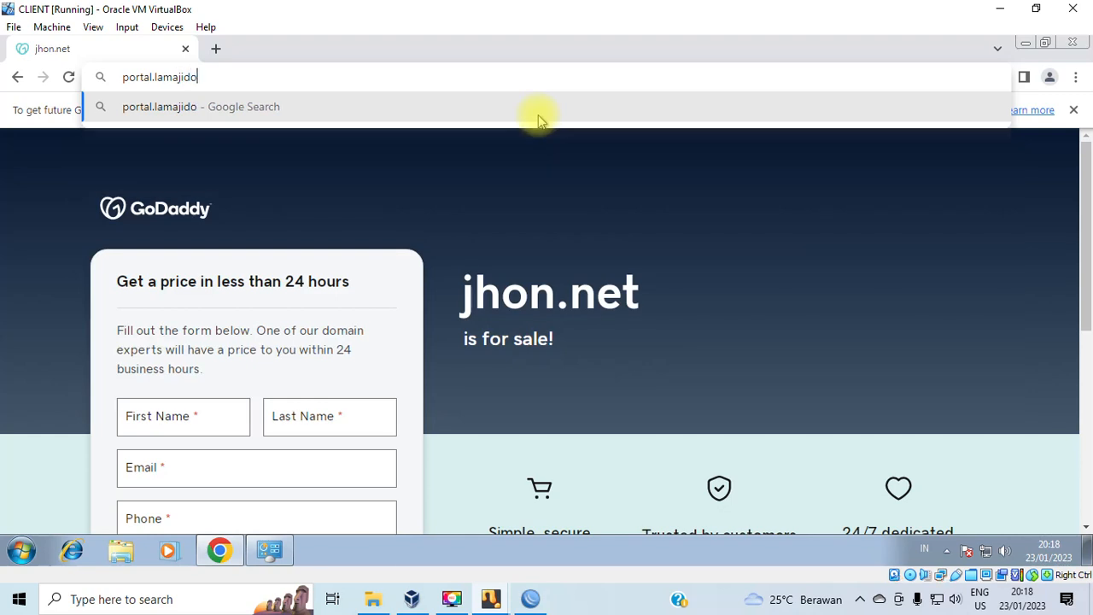
pyautogui.write('.net')
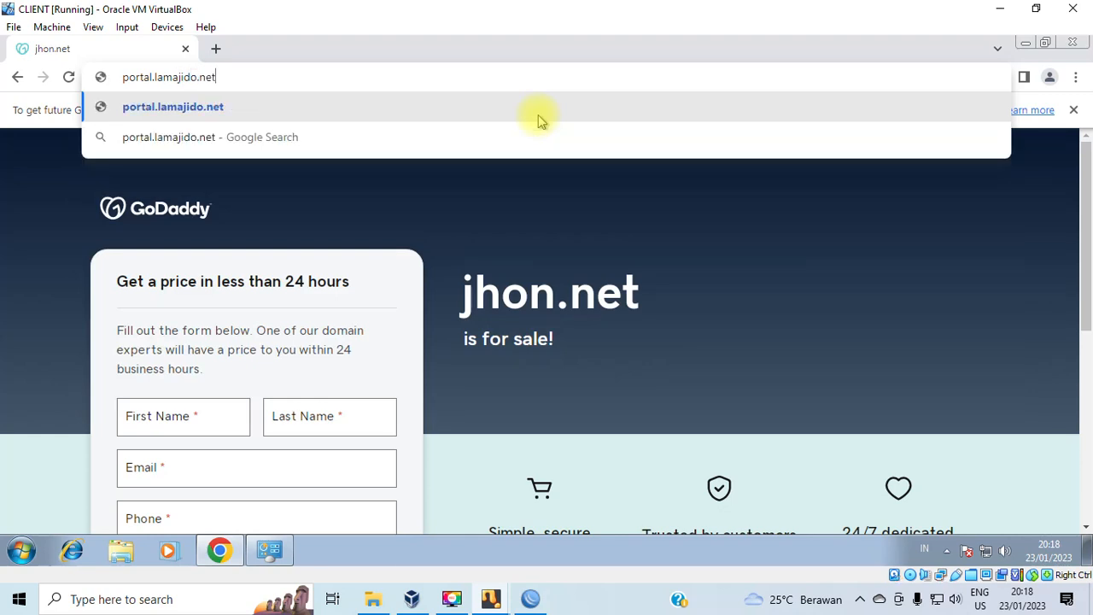
pyautogui.press('Return')
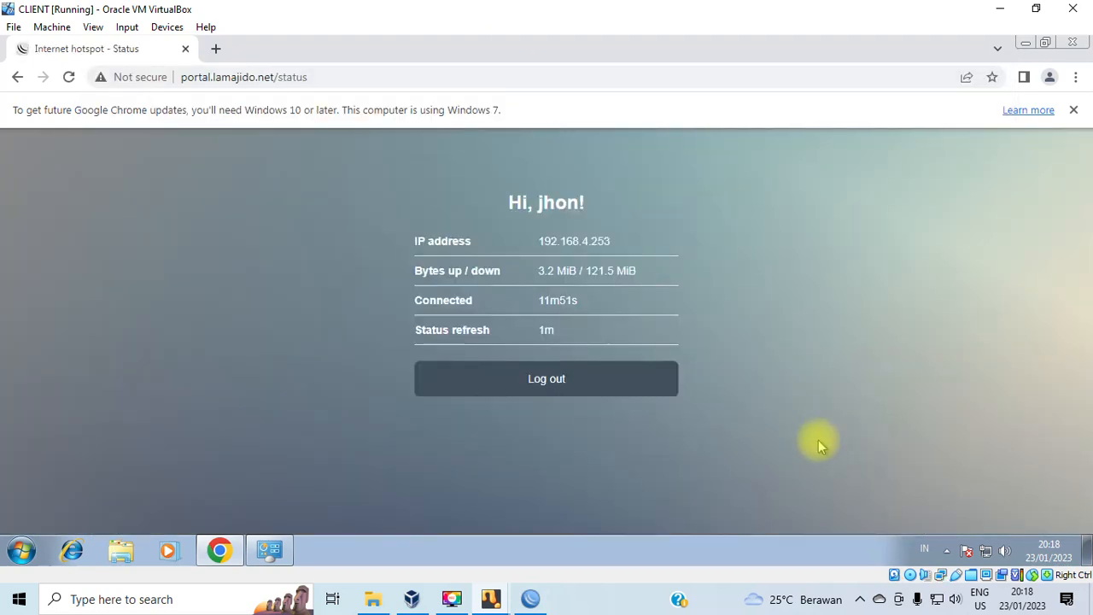
pyautogui.click(542, 385)
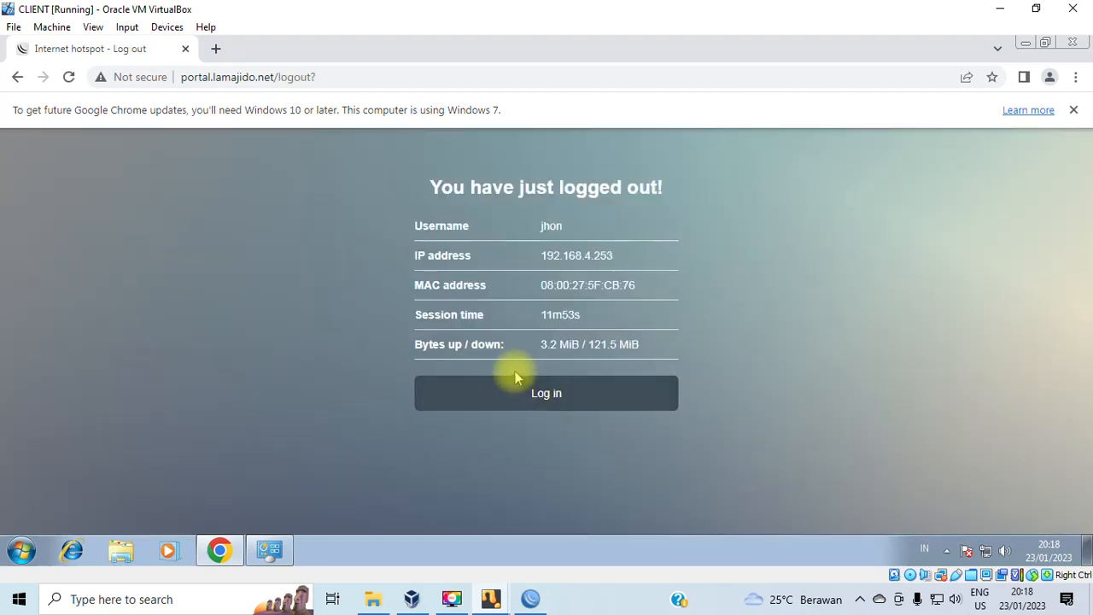
pyautogui.click(544, 394)
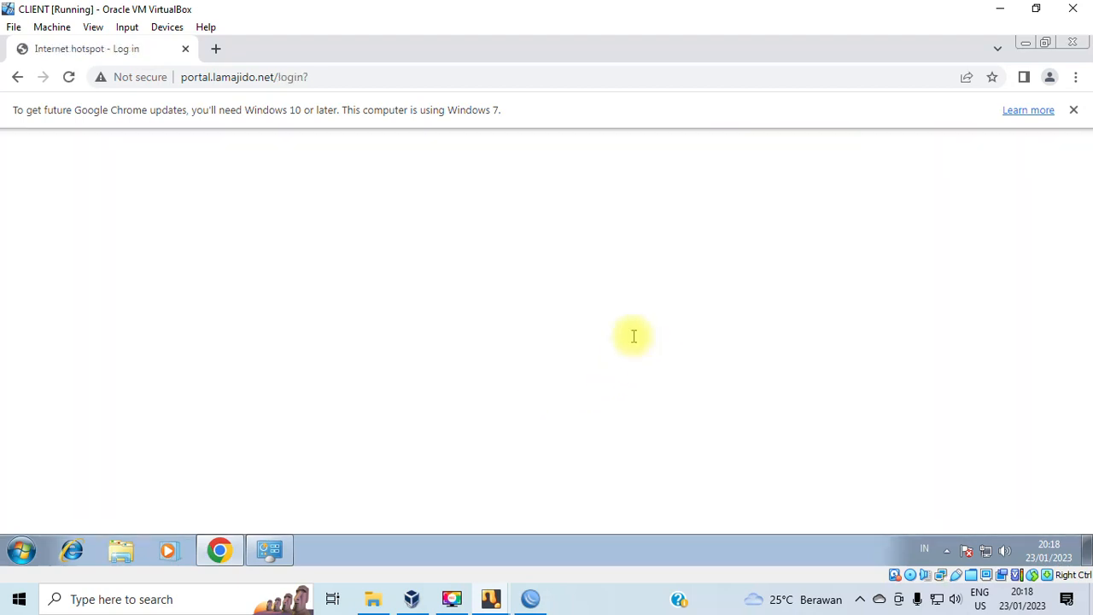
# Dismiss Chrome's update notice and show WinBox's hotspot Users list.
pyautogui.click(1075, 111)
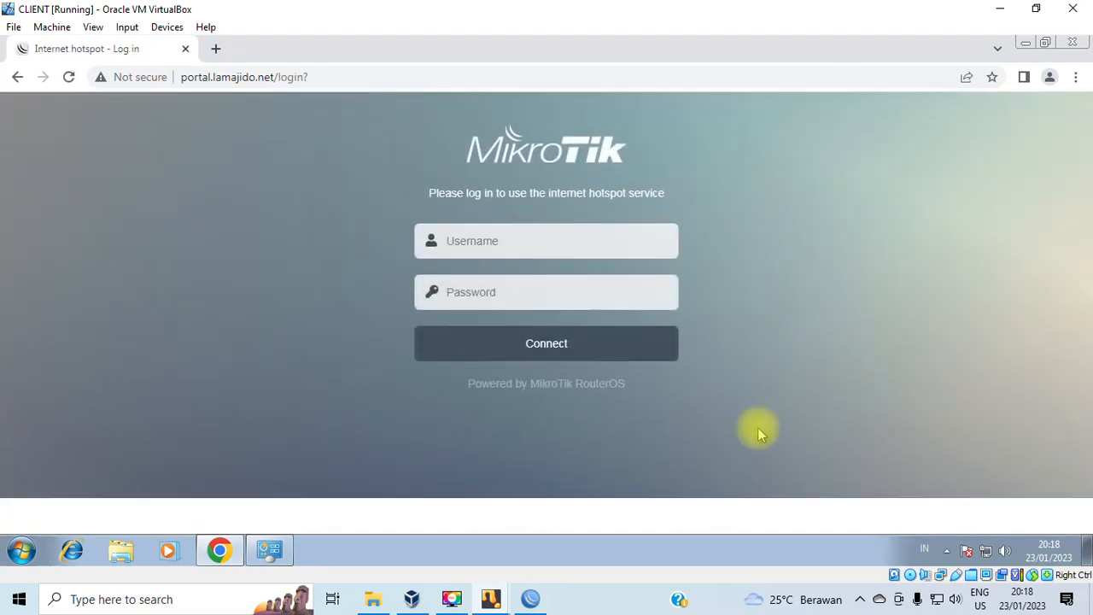
pyautogui.click(530, 599)
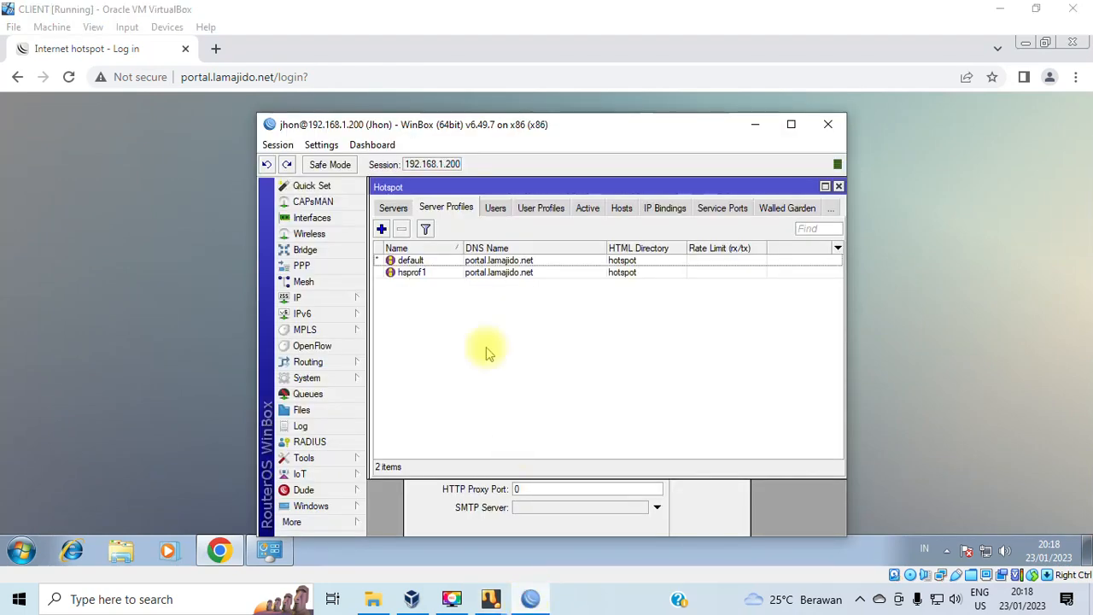
pyautogui.click(504, 210)
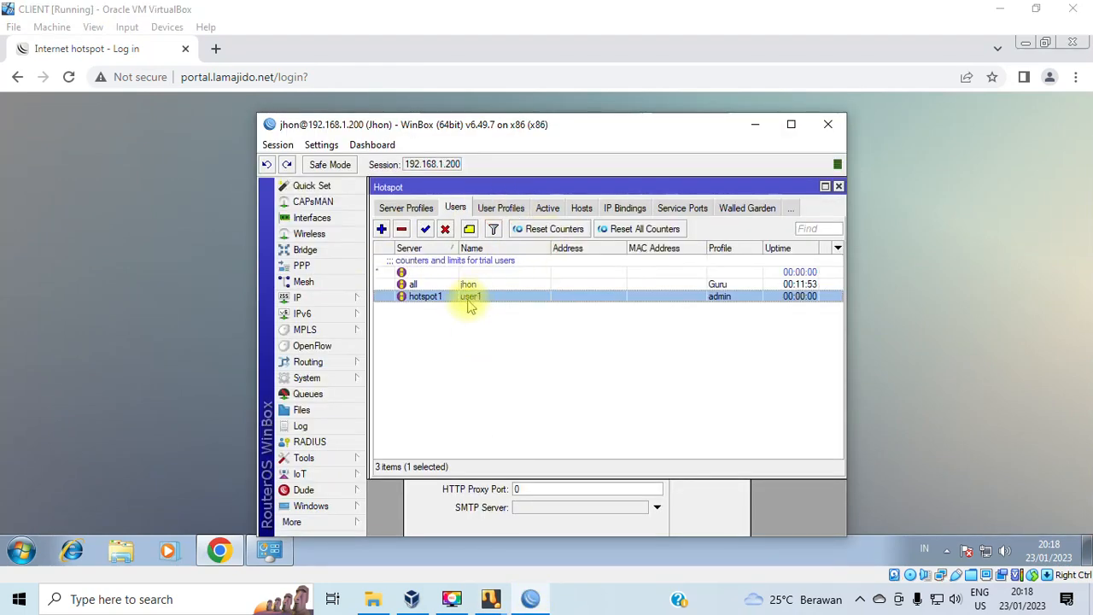
# Turn off Hide Passwords to read user1's password, then close user1's settings.
pyautogui.doubleClick(468, 297)
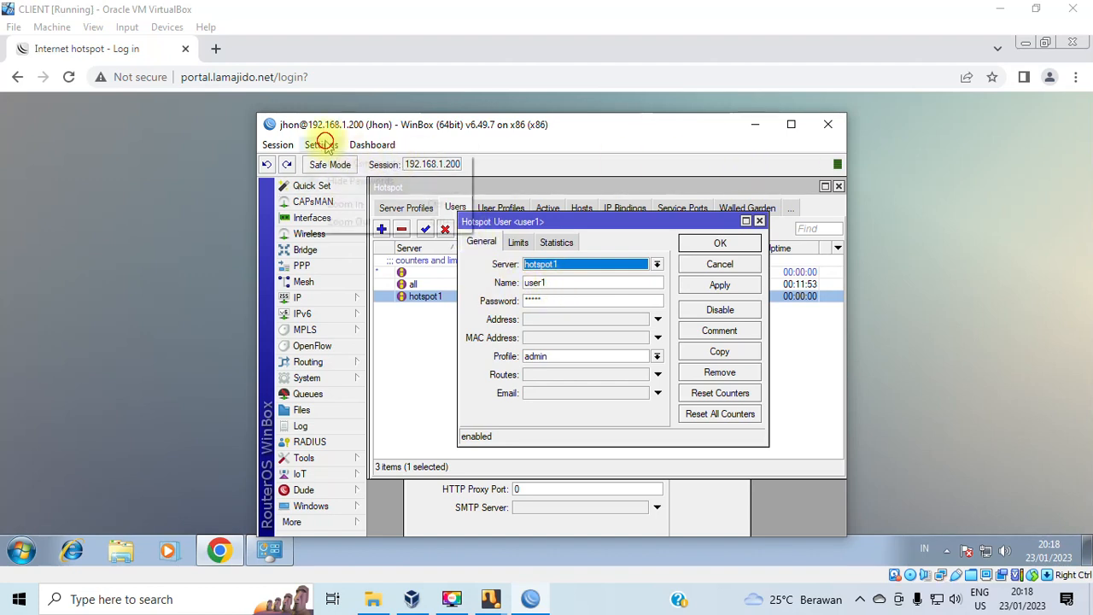
pyautogui.click(321, 145)
pyautogui.click(317, 184)
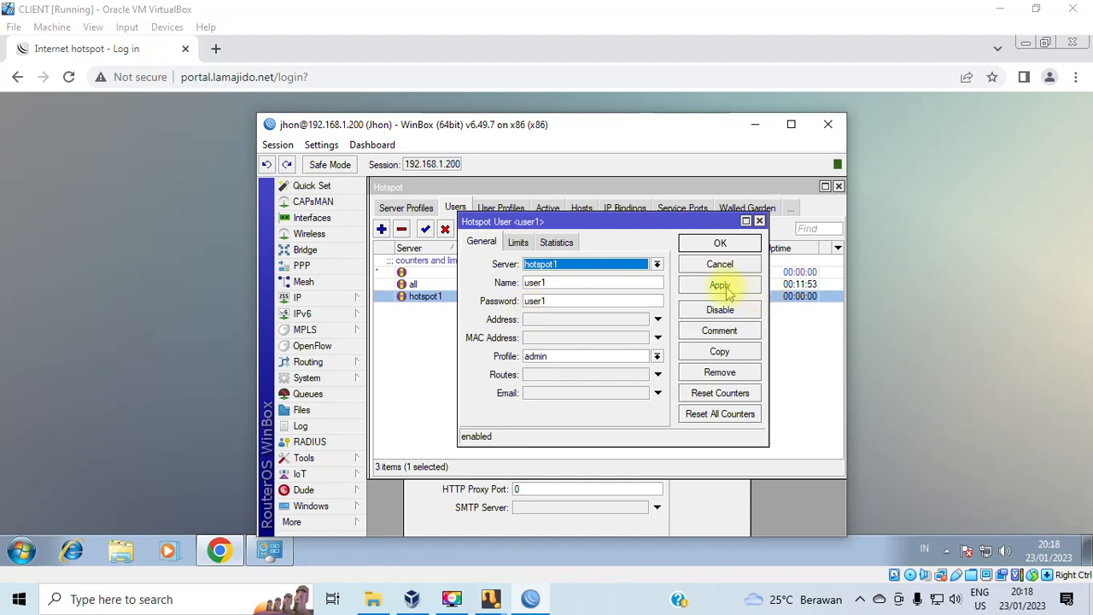
pyautogui.doubleClick(553, 300)
pyautogui.click(321, 144)
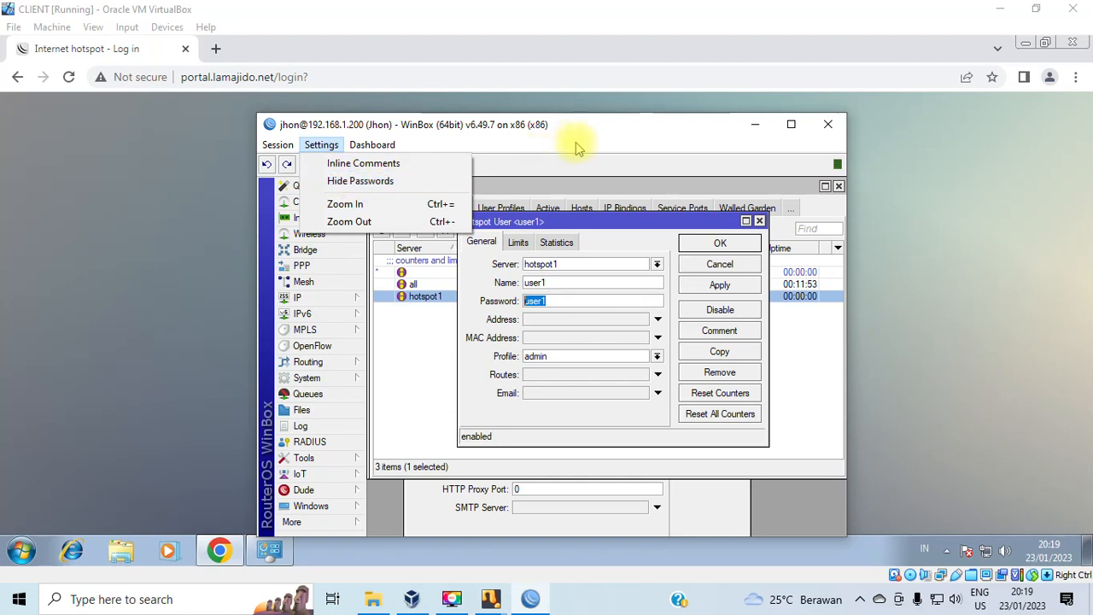
pyautogui.click(722, 250)
pyautogui.click(720, 242)
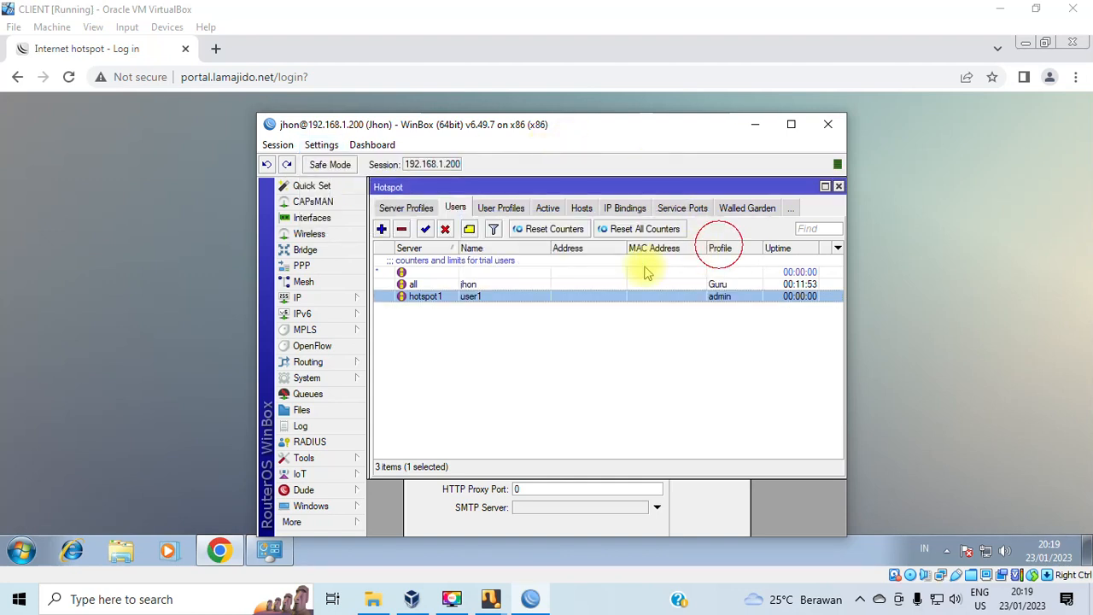
# Log in to the hotspot as user1 with its password, decline saving it, and open a new tab.
pyautogui.click(173, 193)
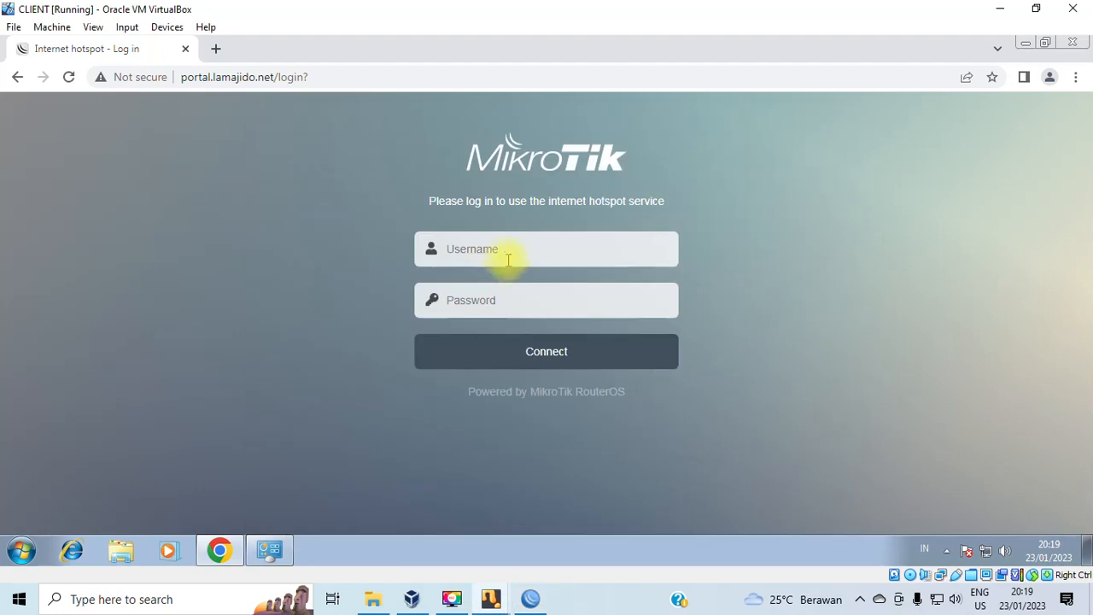
pyautogui.click(498, 248)
pyautogui.write('user1')
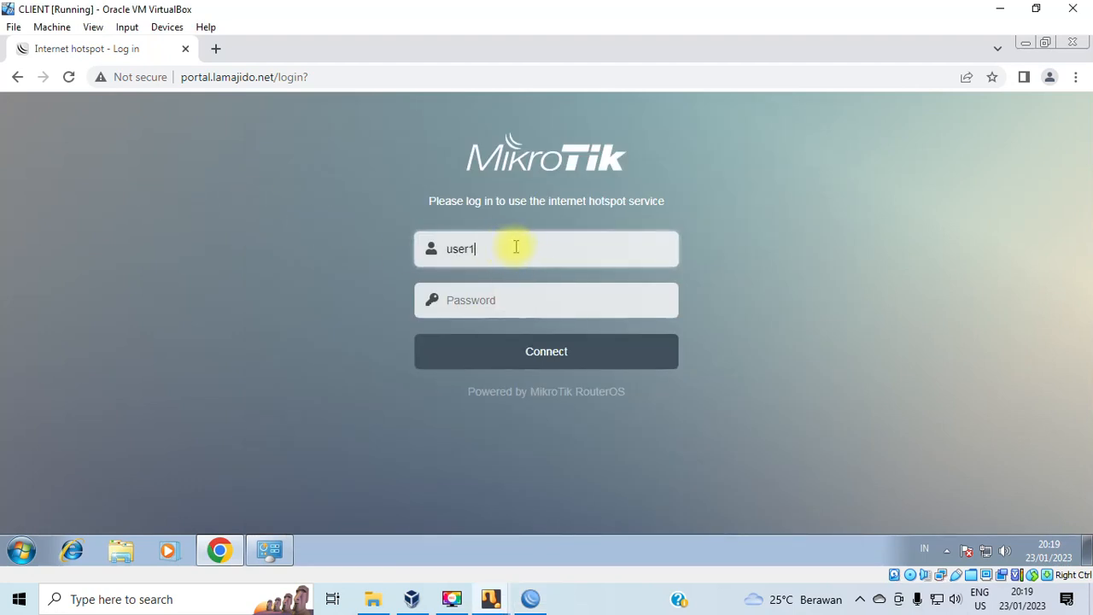
pyautogui.moveTo(512, 246); pyautogui.dragTo(390, 244)
pyautogui.click(518, 303)
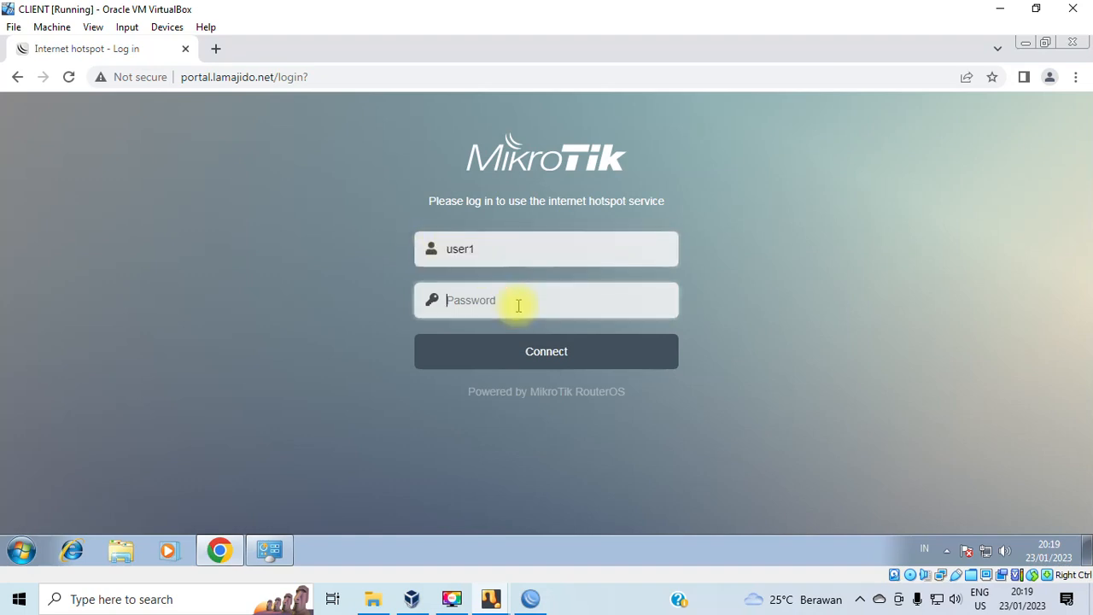
pyautogui.write('12345')
pyautogui.click(556, 359)
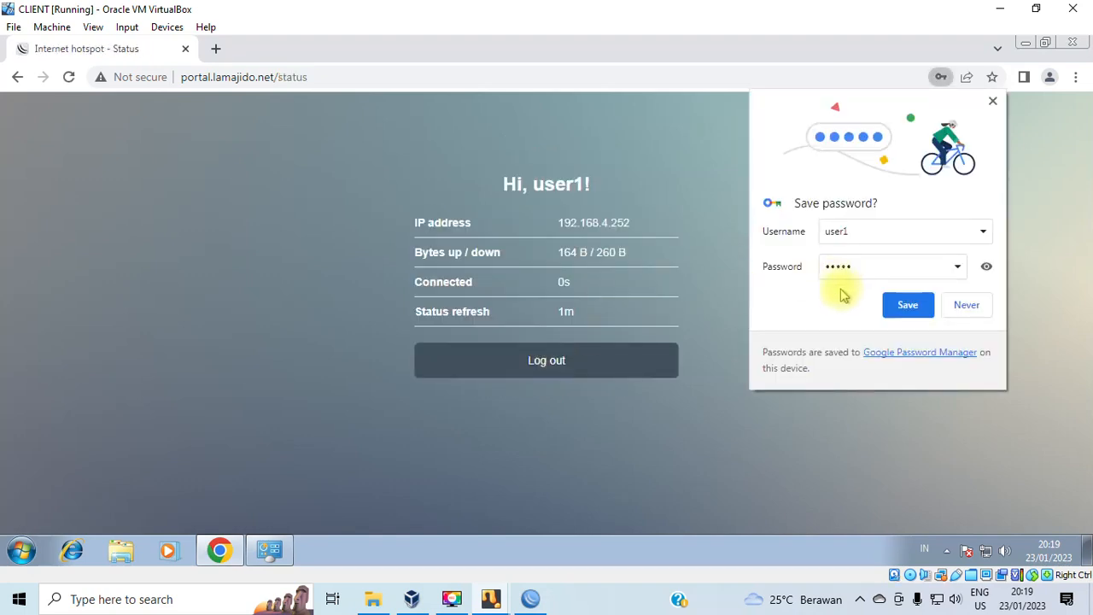
pyautogui.click(968, 306)
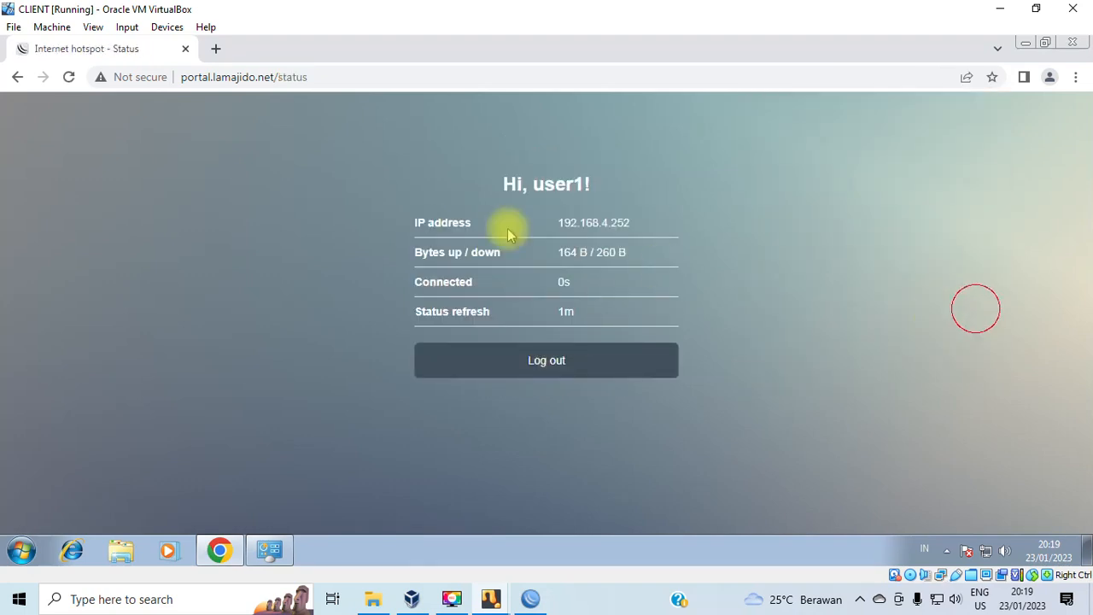
pyautogui.click(218, 51)
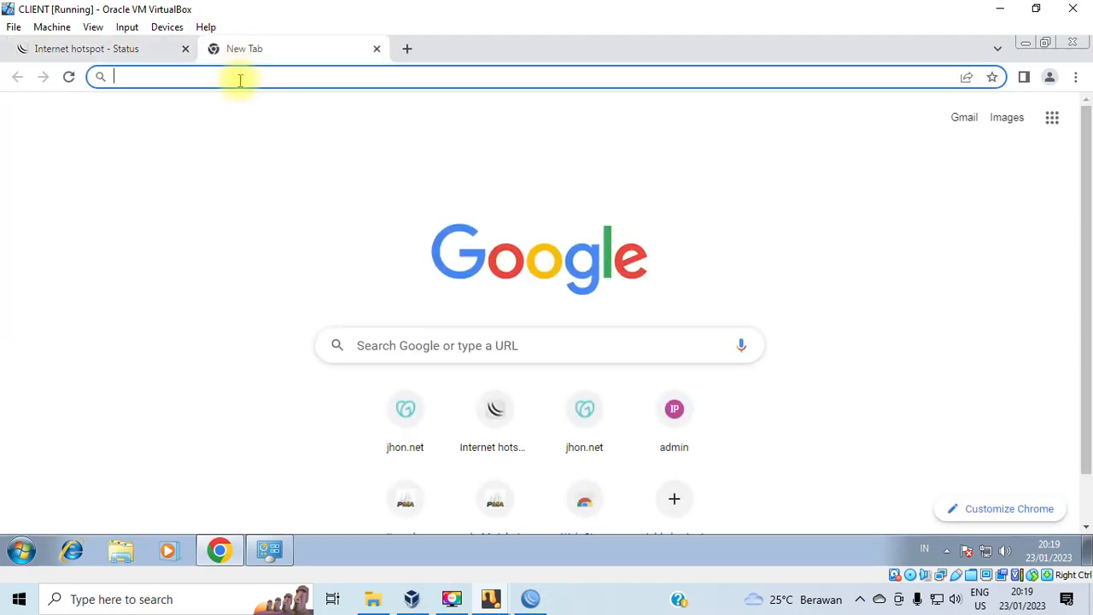
# Search 'speed' in Chrome, start Google's speed test, and place WinBox's Users list beside it.
pyautogui.write('speed')
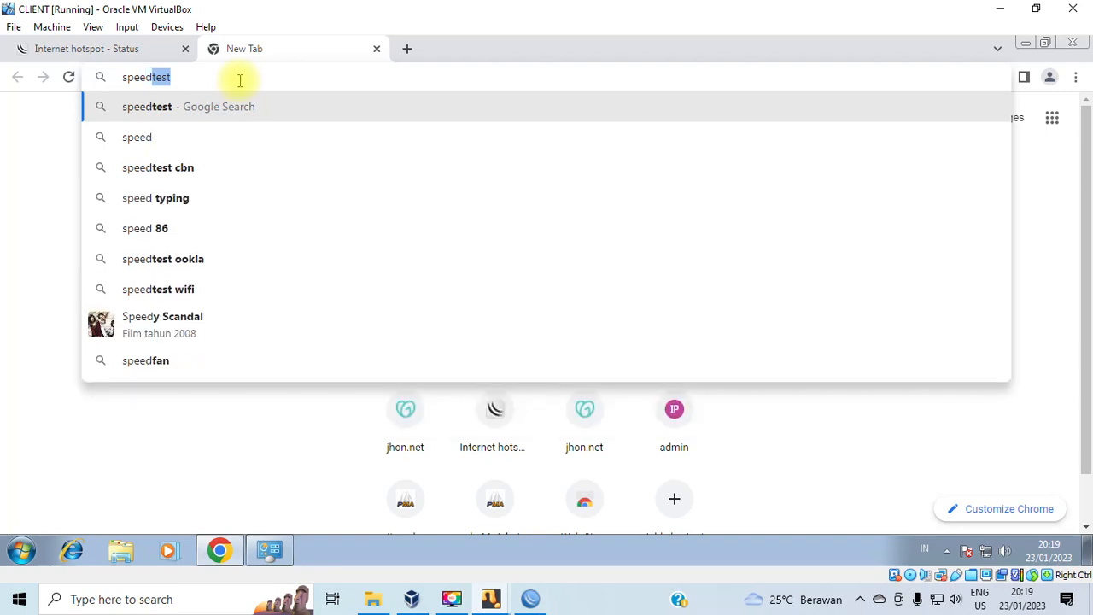
pyautogui.press('Return')
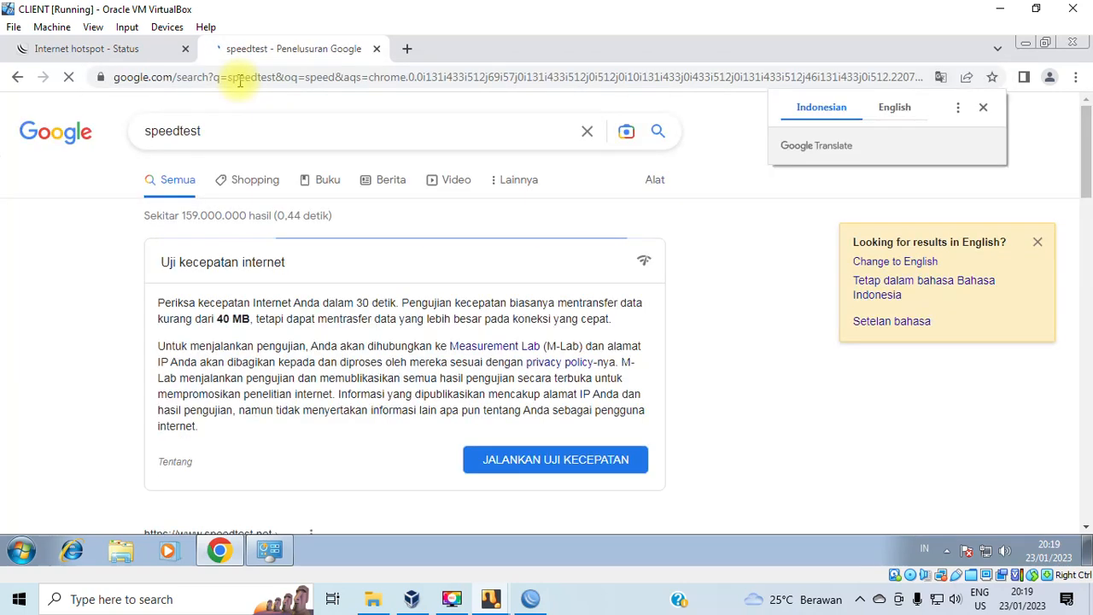
pyautogui.click(496, 462)
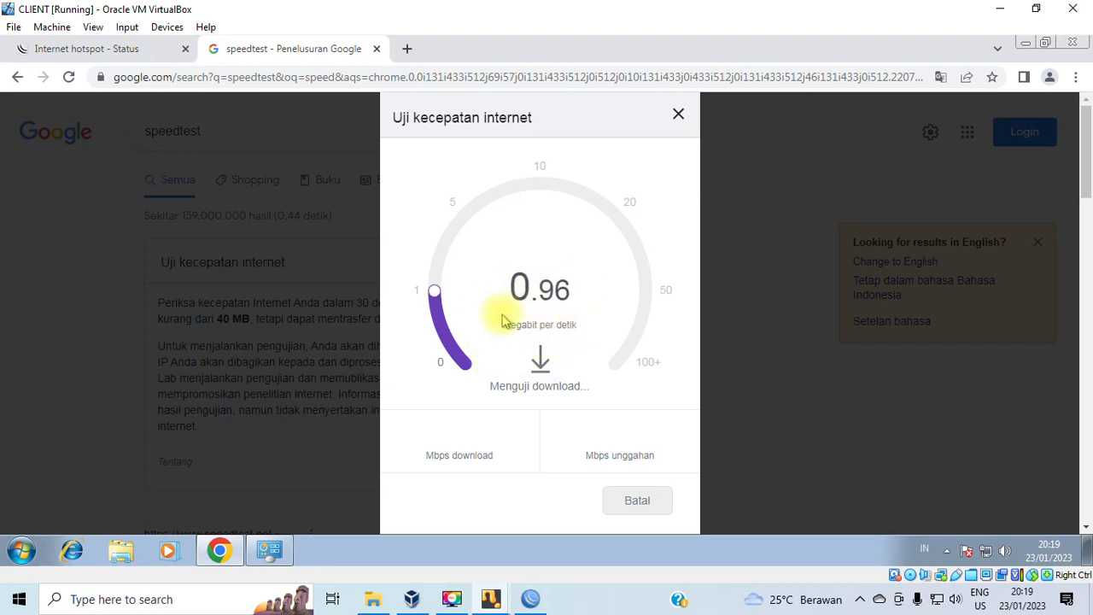
pyautogui.click(531, 598)
pyautogui.moveTo(551, 137); pyautogui.dragTo(884, 127)
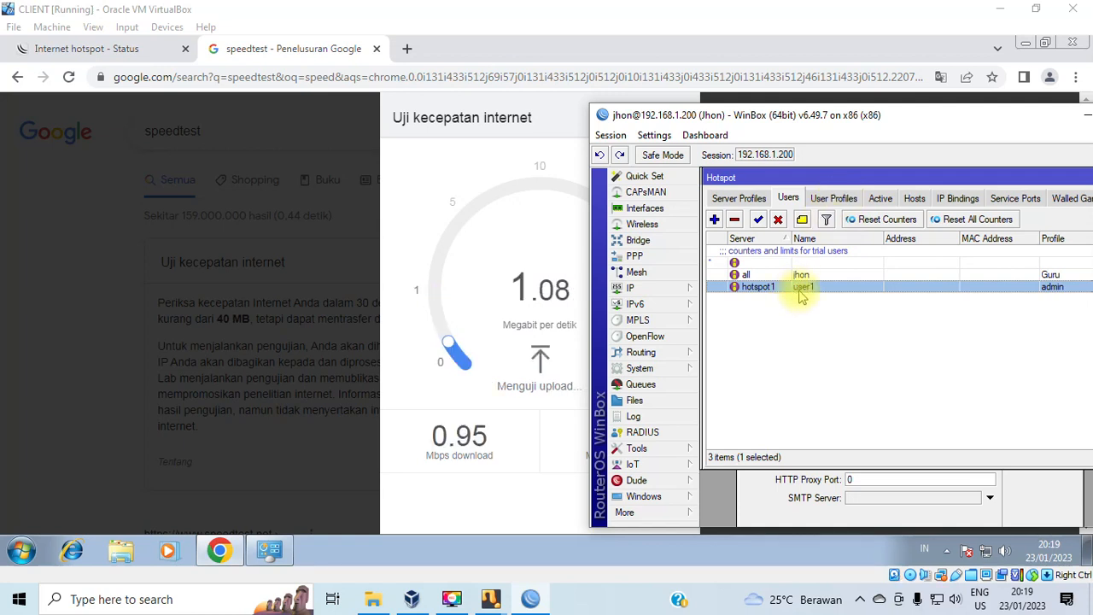
# Check that user1 is on the admin profile limited to 1M/1M in WinBox.
pyautogui.click(833, 203)
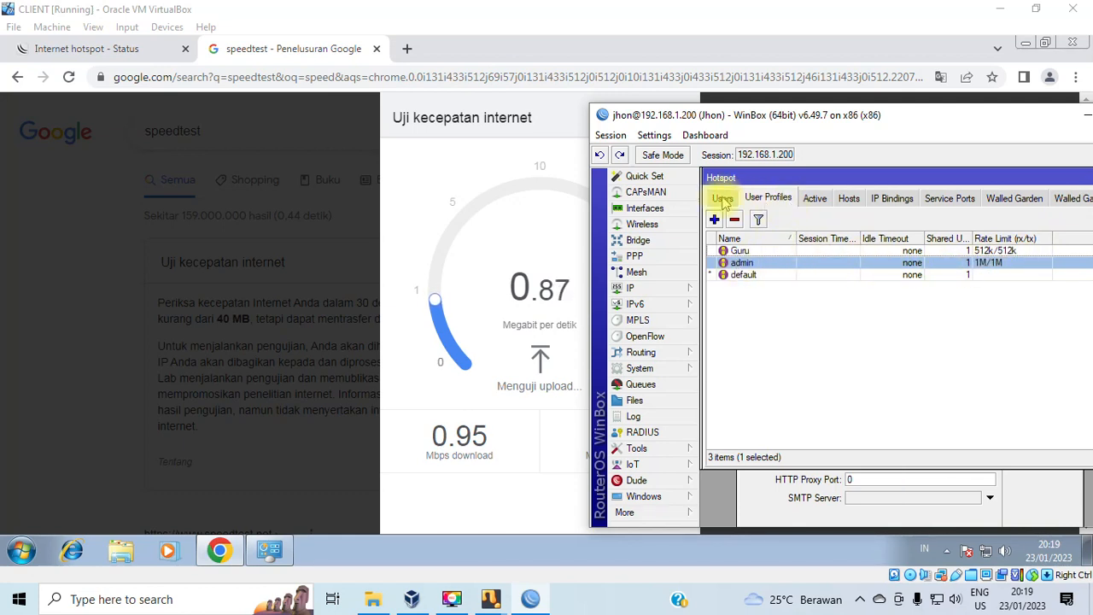
pyautogui.click(722, 198)
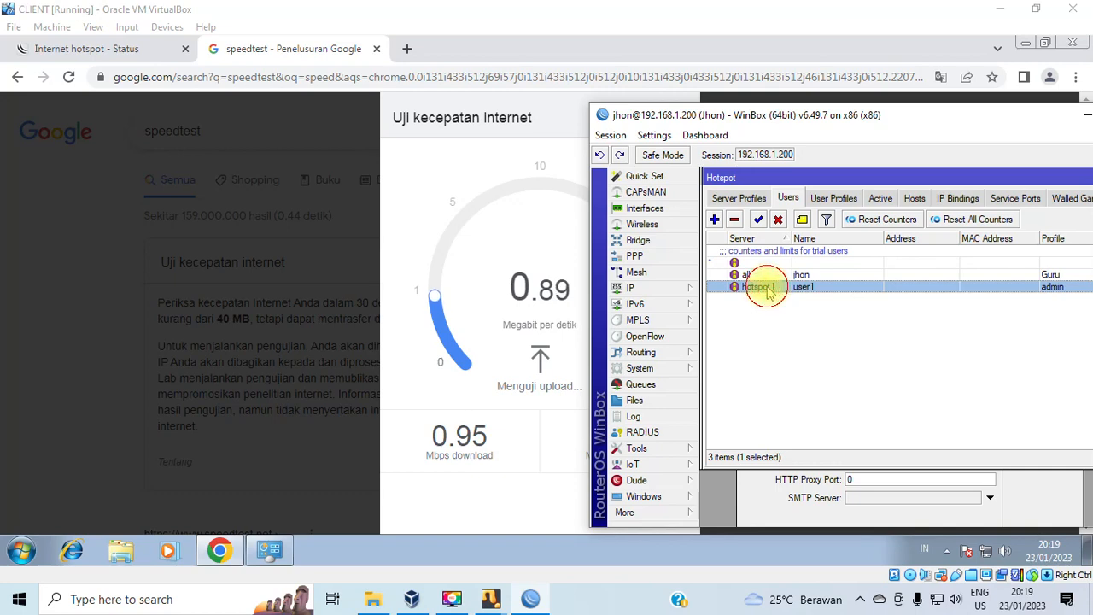
pyautogui.doubleClick(768, 290)
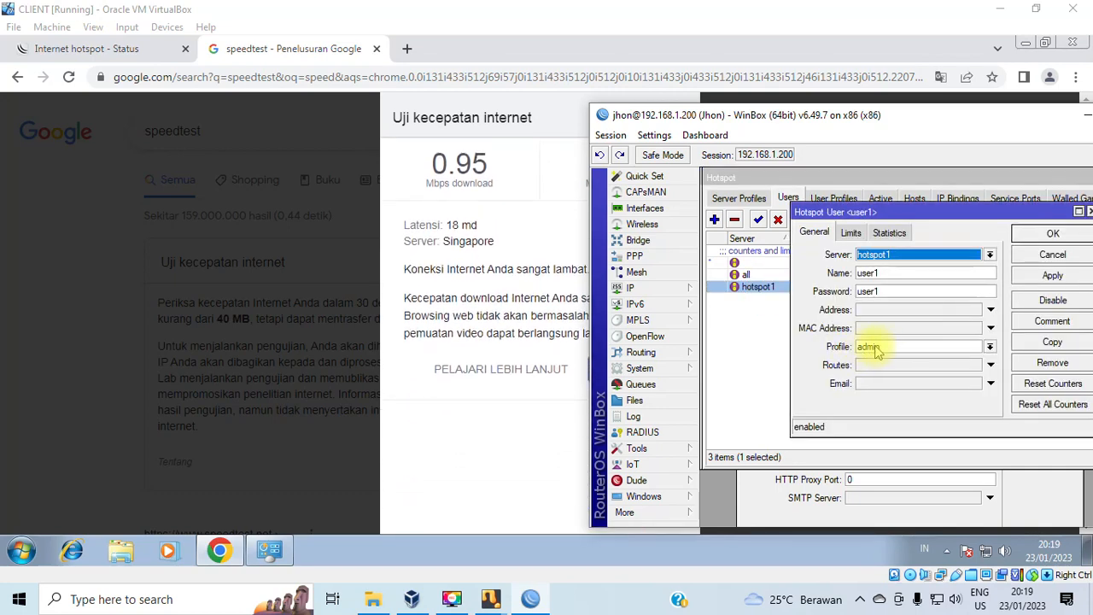
pyautogui.moveTo(989, 213); pyautogui.dragTo(877, 225)
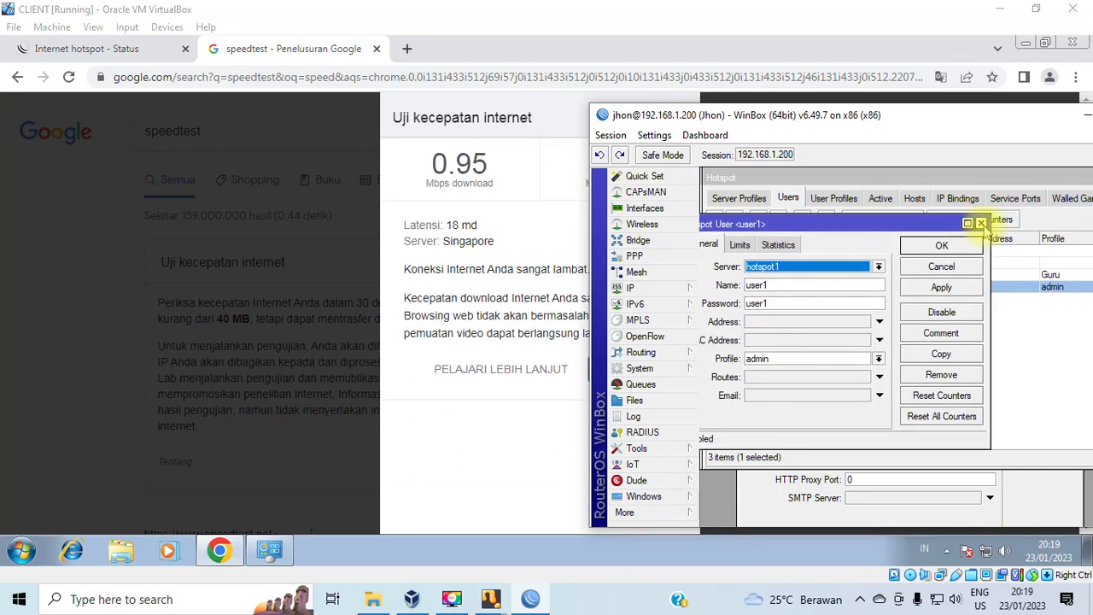
pyautogui.click(980, 223)
pyautogui.click(834, 198)
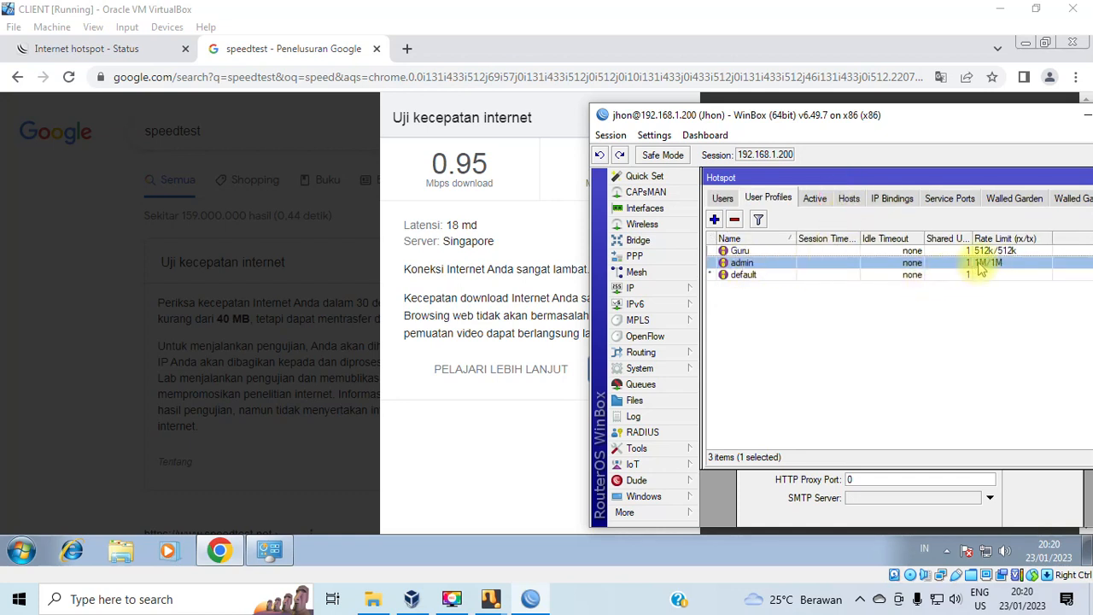
# Close the finished 0.95 Mbps speed test and return to the hotspot Status tab.
pyautogui.click(589, 252)
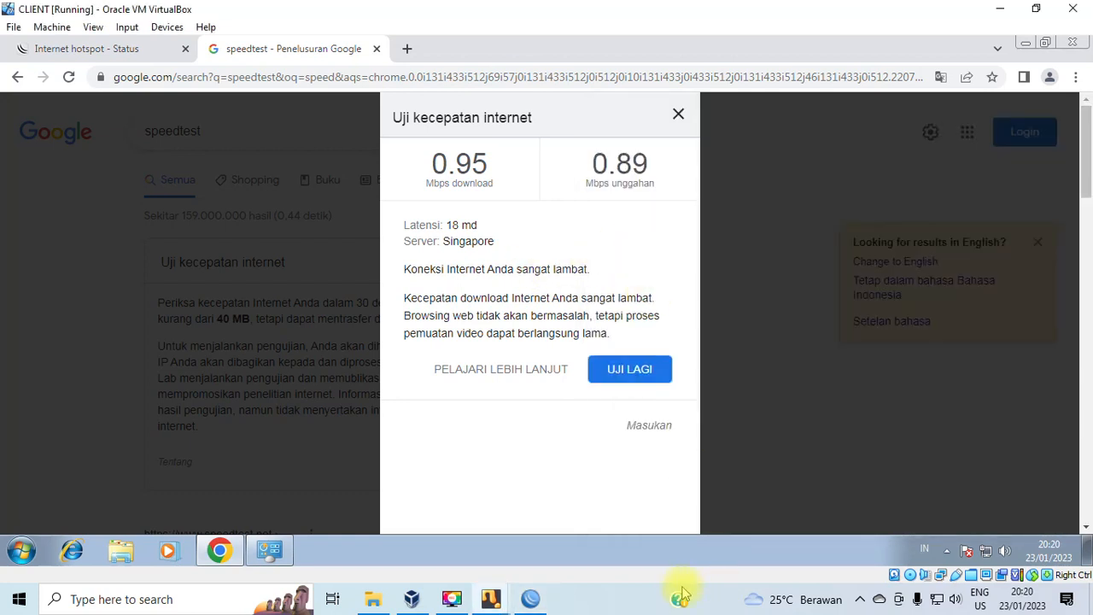
pyautogui.click(679, 114)
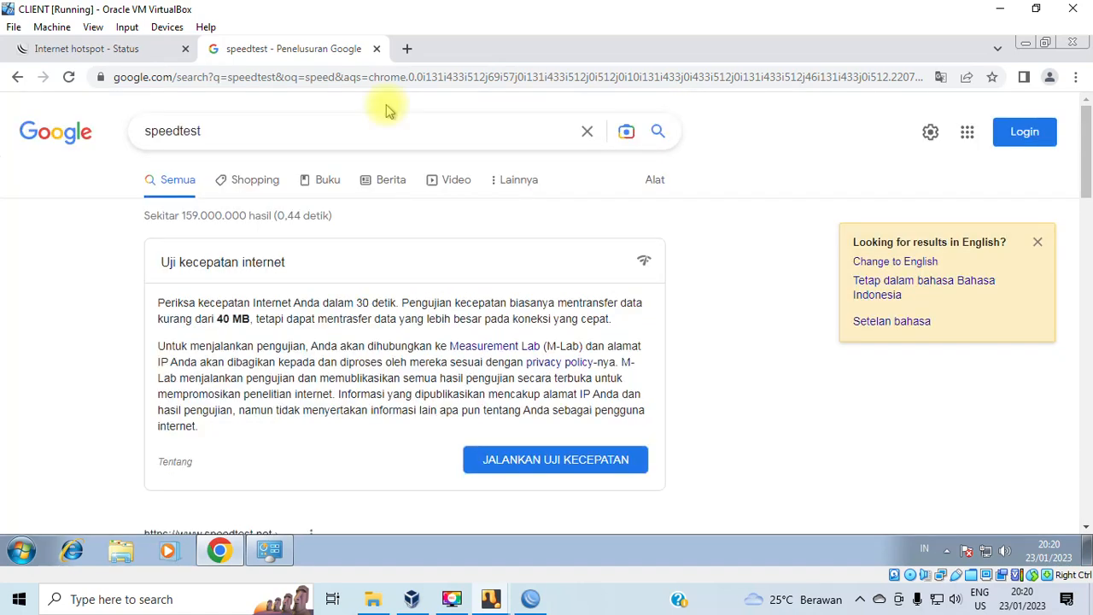
pyautogui.click(122, 48)
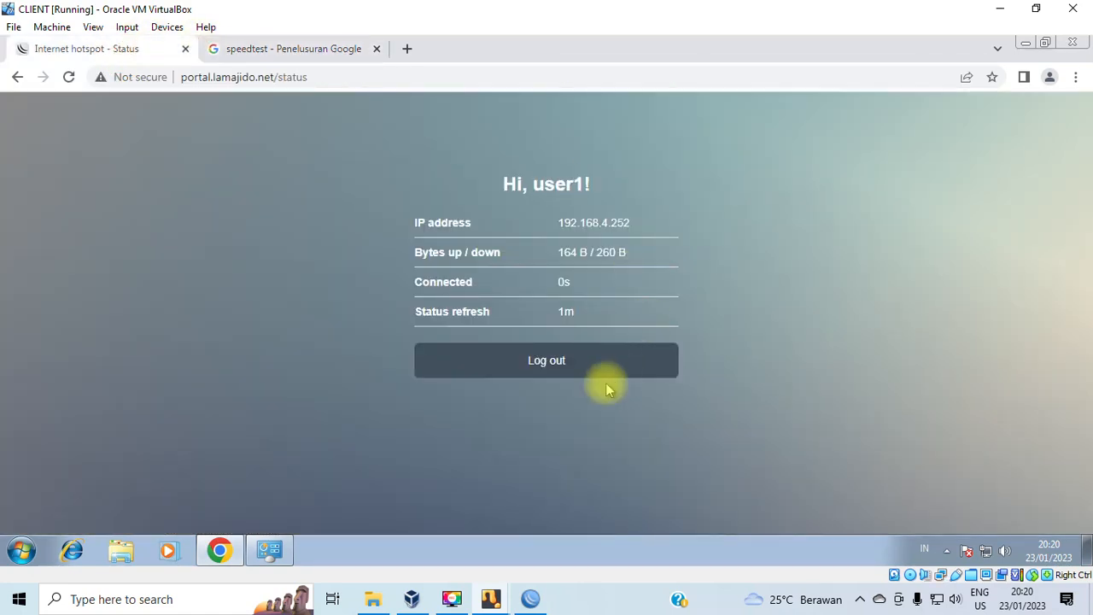
# Log user1 out of the hotspot and log in as jhon with its password, then return to WinBox.
pyautogui.click(546, 362)
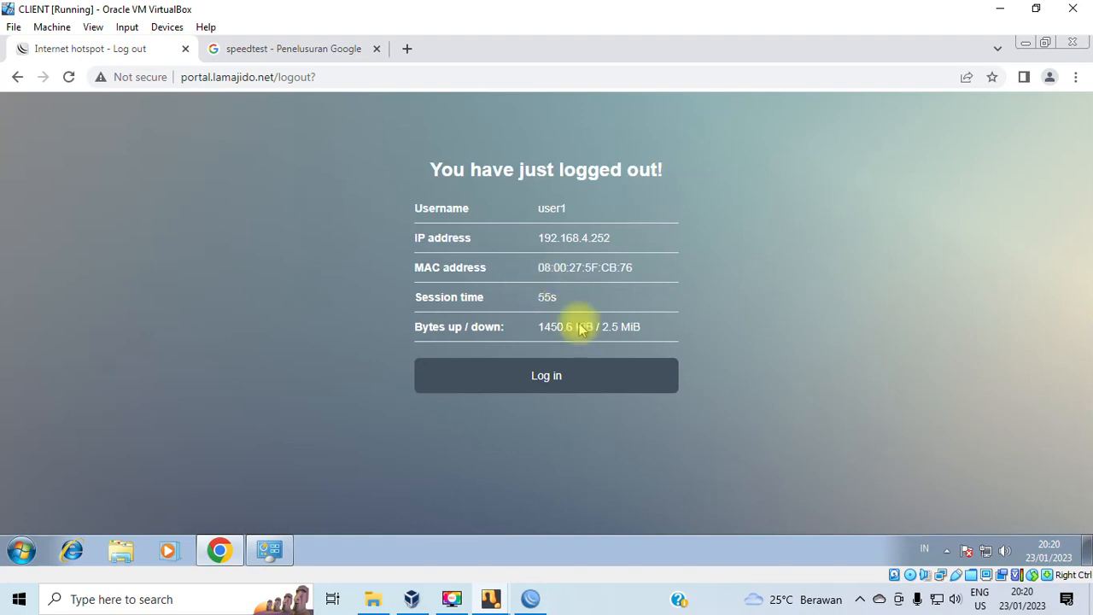
pyautogui.click(549, 378)
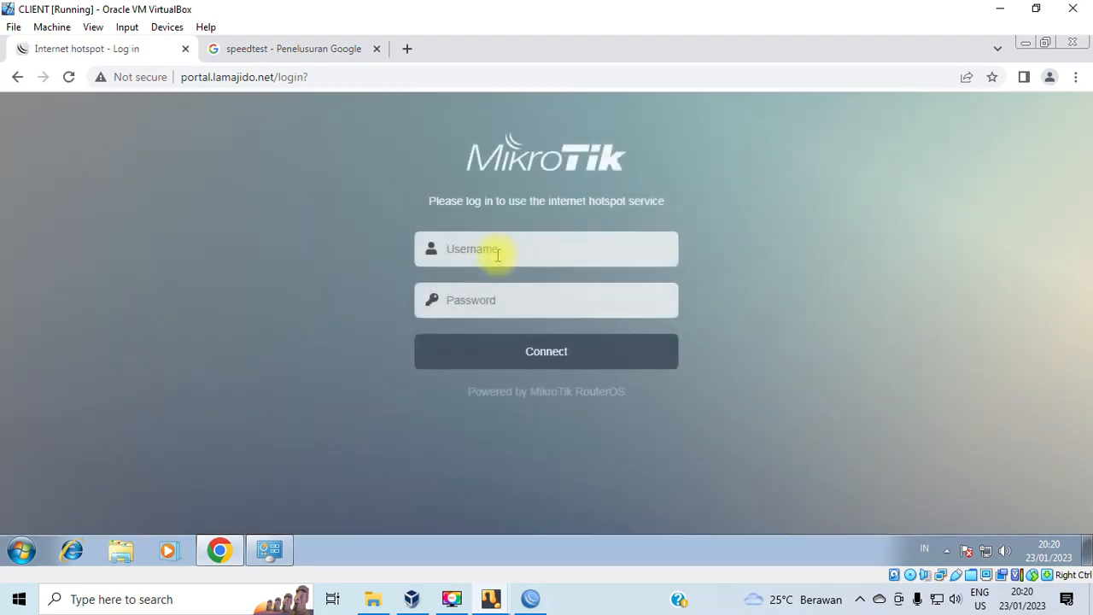
pyautogui.click(500, 250)
pyautogui.click(506, 292)
pyautogui.click(496, 300)
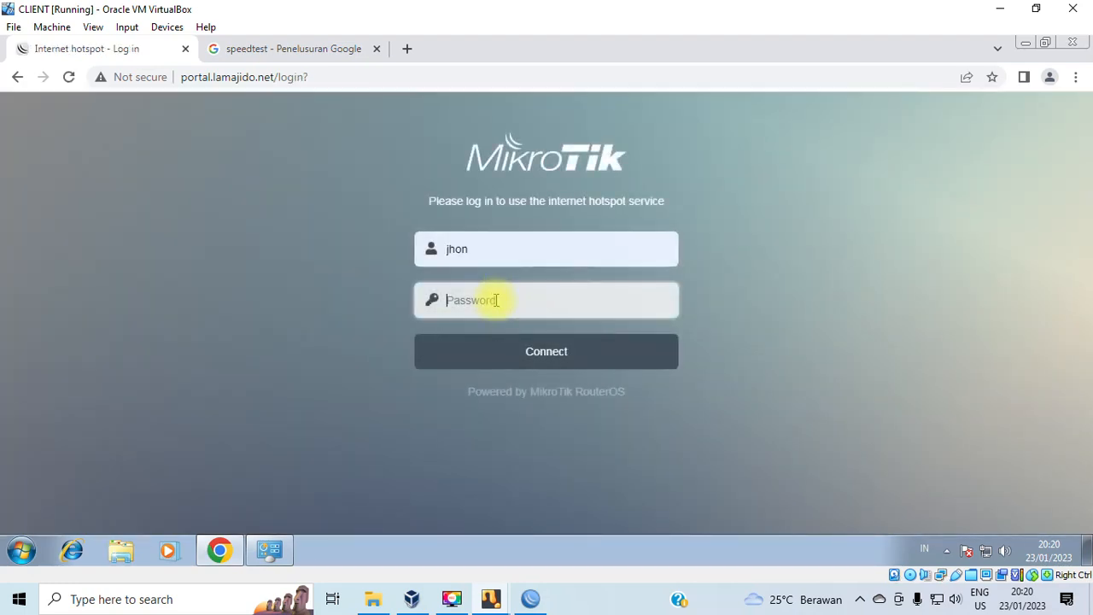
pyautogui.write('•')
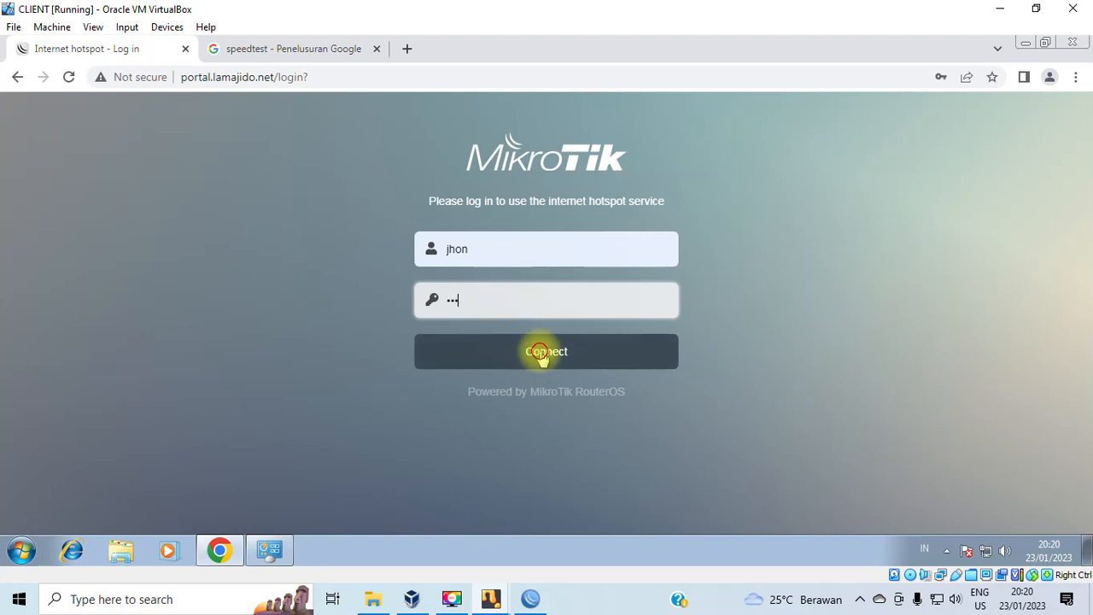
pyautogui.click(541, 358)
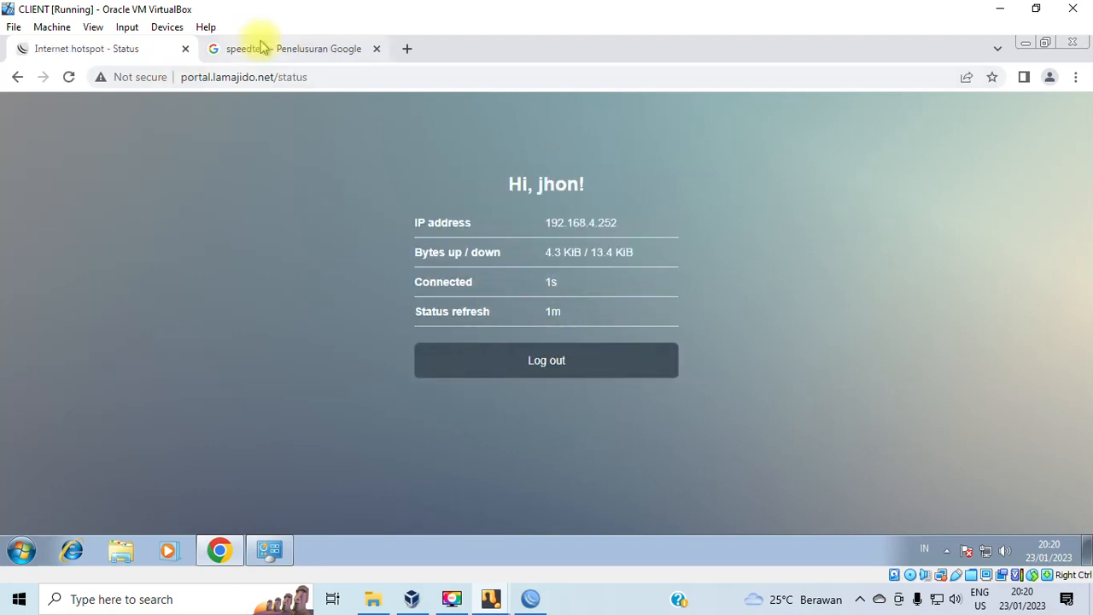
pyautogui.click(530, 598)
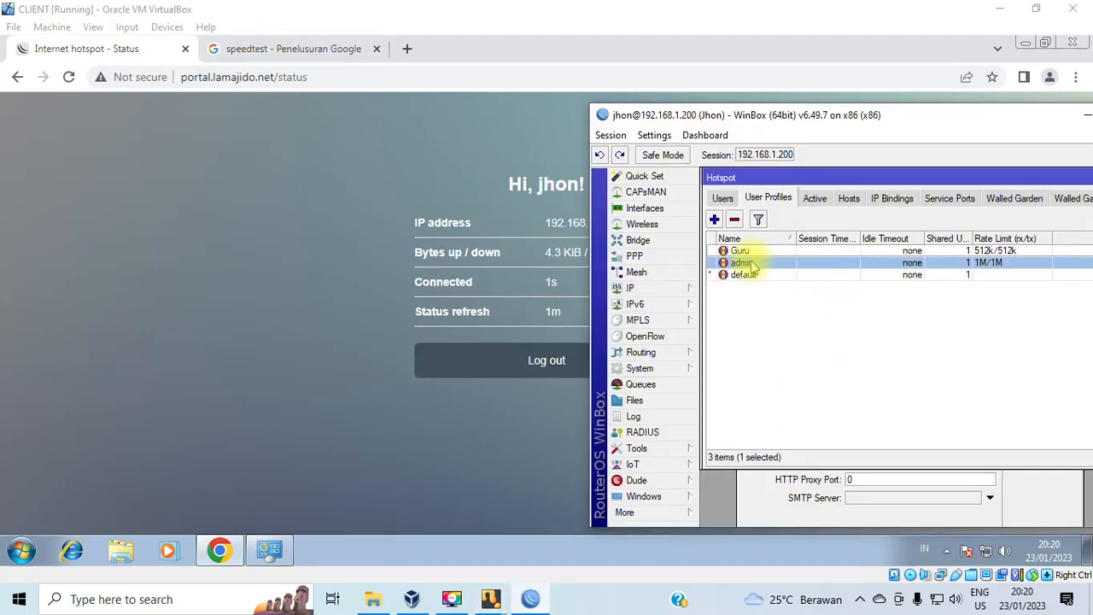
# Inspect jhon's user settings and confirm the Guru profile is limited to 512k/512k.
pyautogui.click(722, 198)
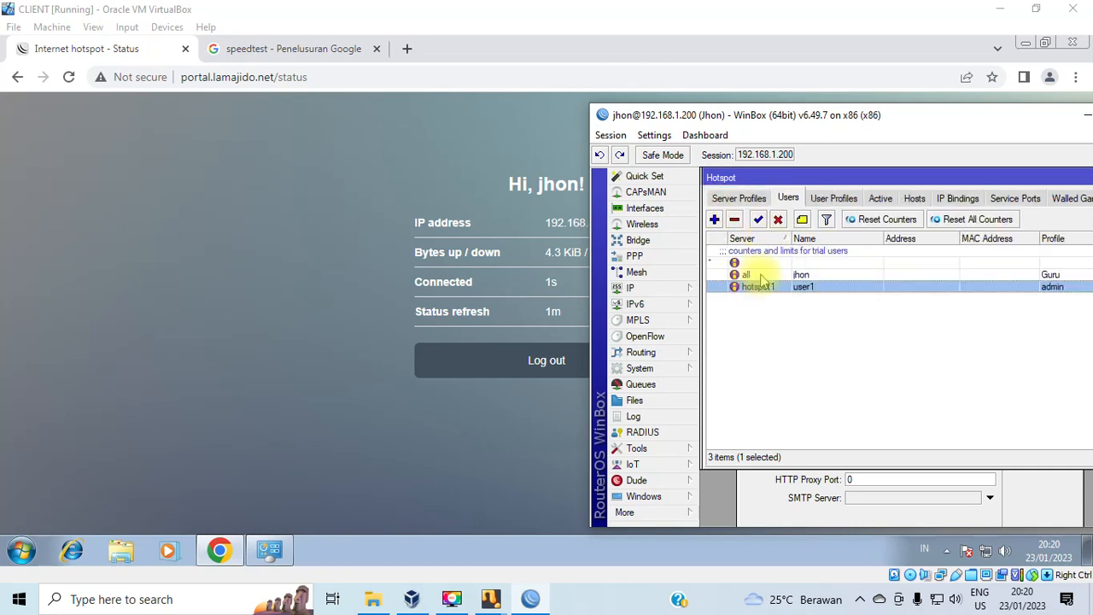
pyautogui.click(828, 275)
pyautogui.doubleClick(825, 274)
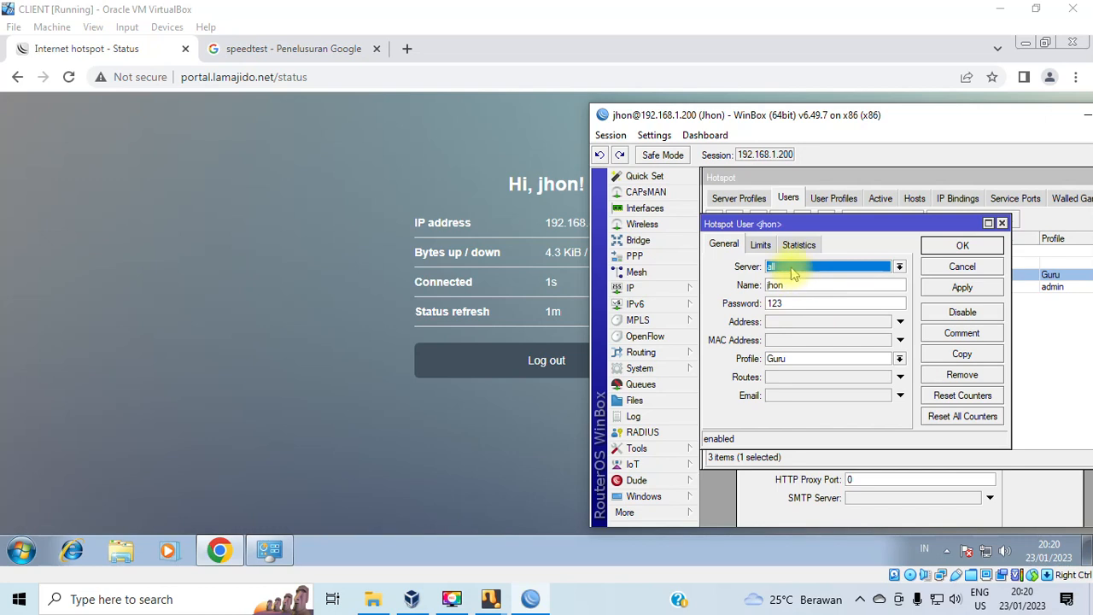
pyautogui.doubleClick(774, 303)
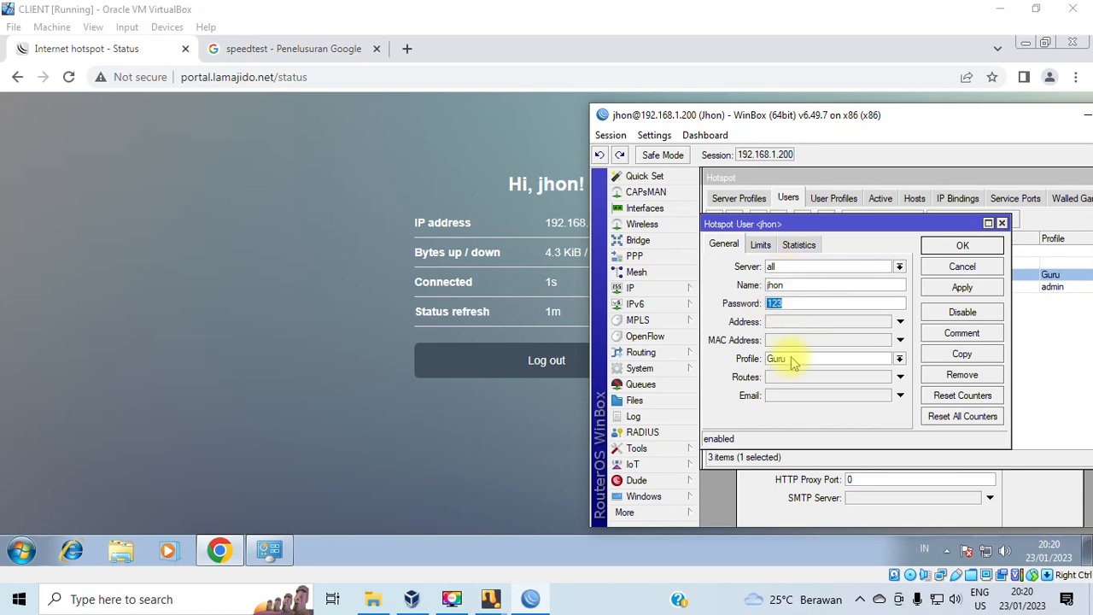
pyautogui.click(1002, 223)
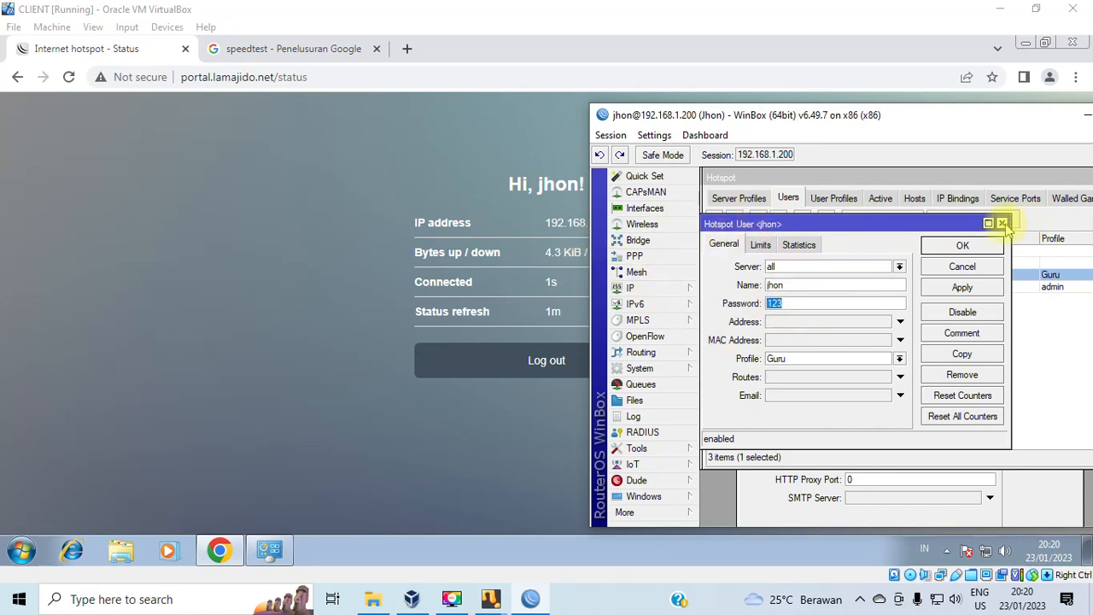
pyautogui.click(834, 198)
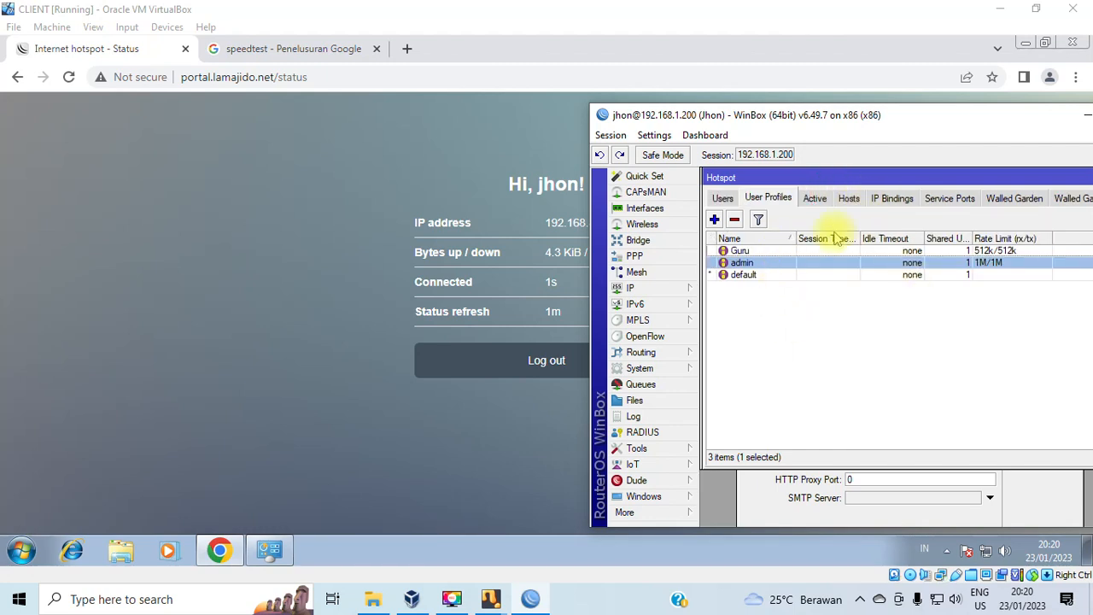
pyautogui.click(758, 253)
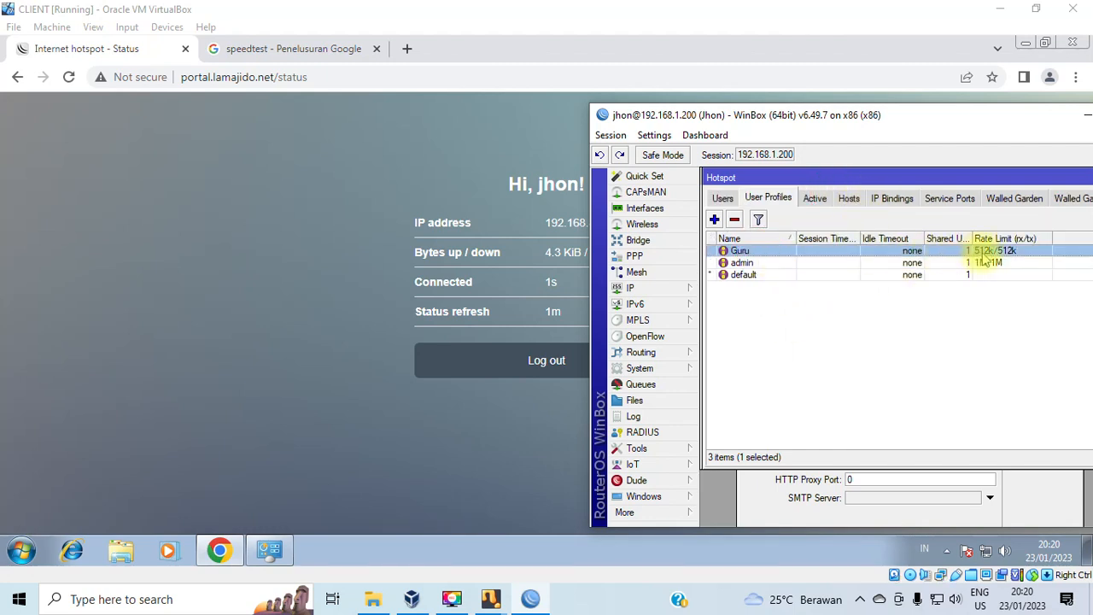
# Rerun Google's speed test from the speedtest tab to measure jhon's connection.
pyautogui.click(391, 264)
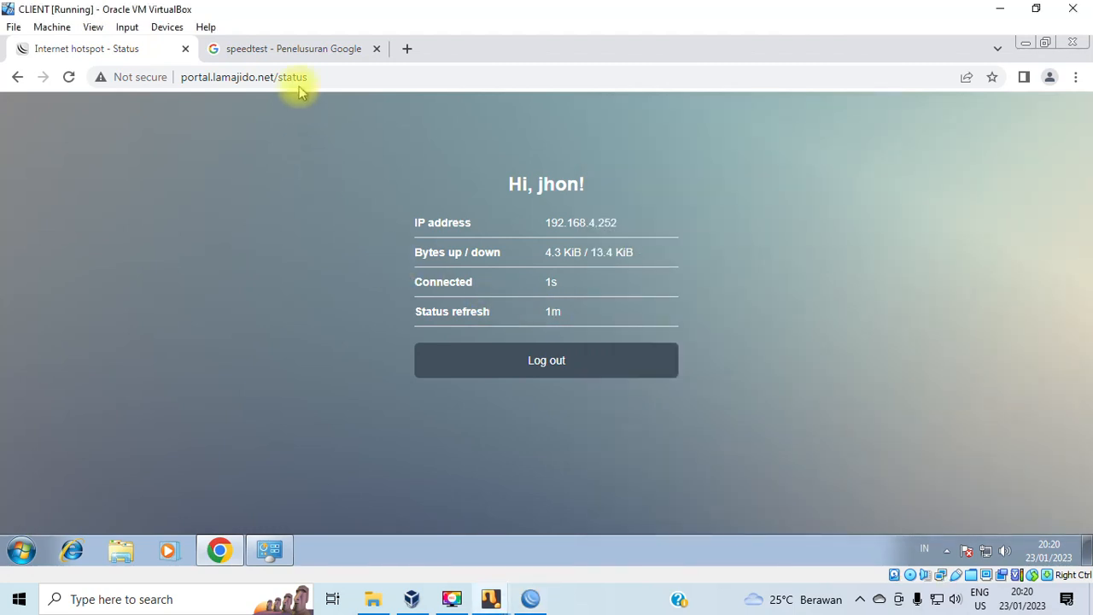
pyautogui.click(286, 49)
pyautogui.click(555, 459)
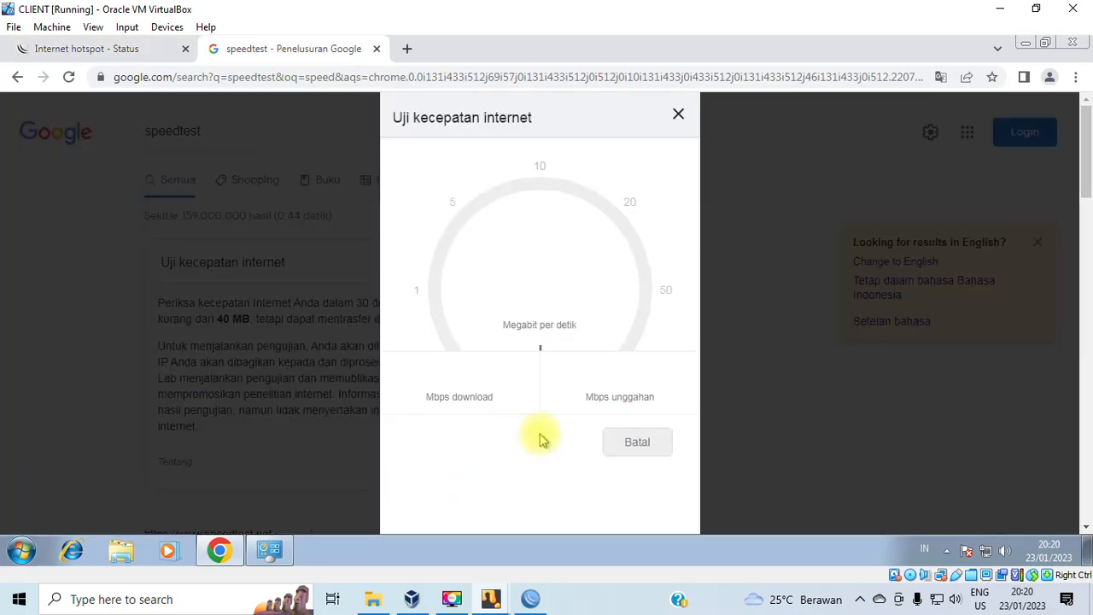